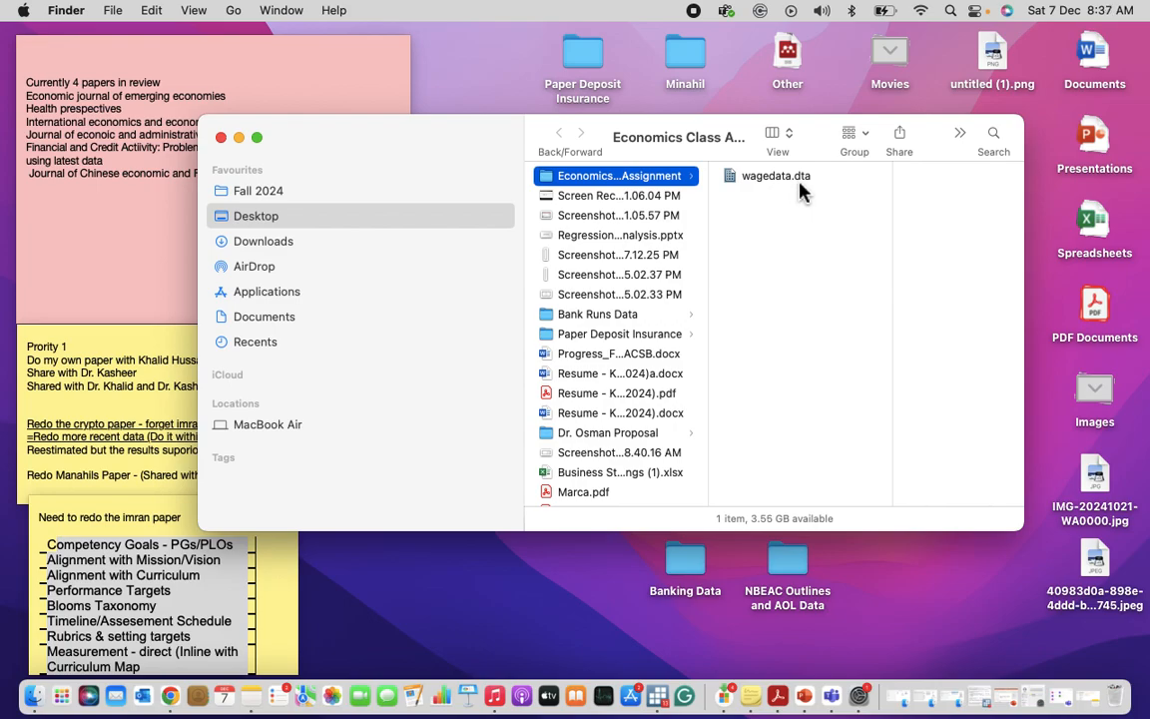
Step: Open wagedata.dta from the Economics Class Assignment folder in Stata and close the bcuse help viewer
double_click(799, 185)
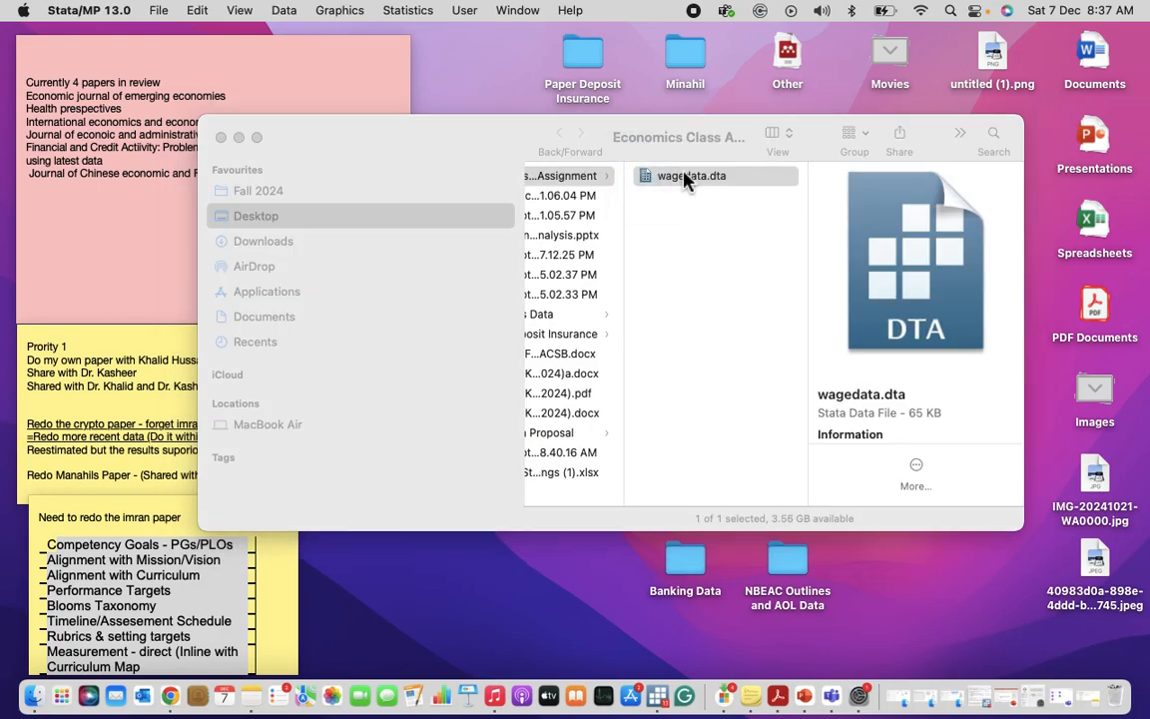
click(659, 704)
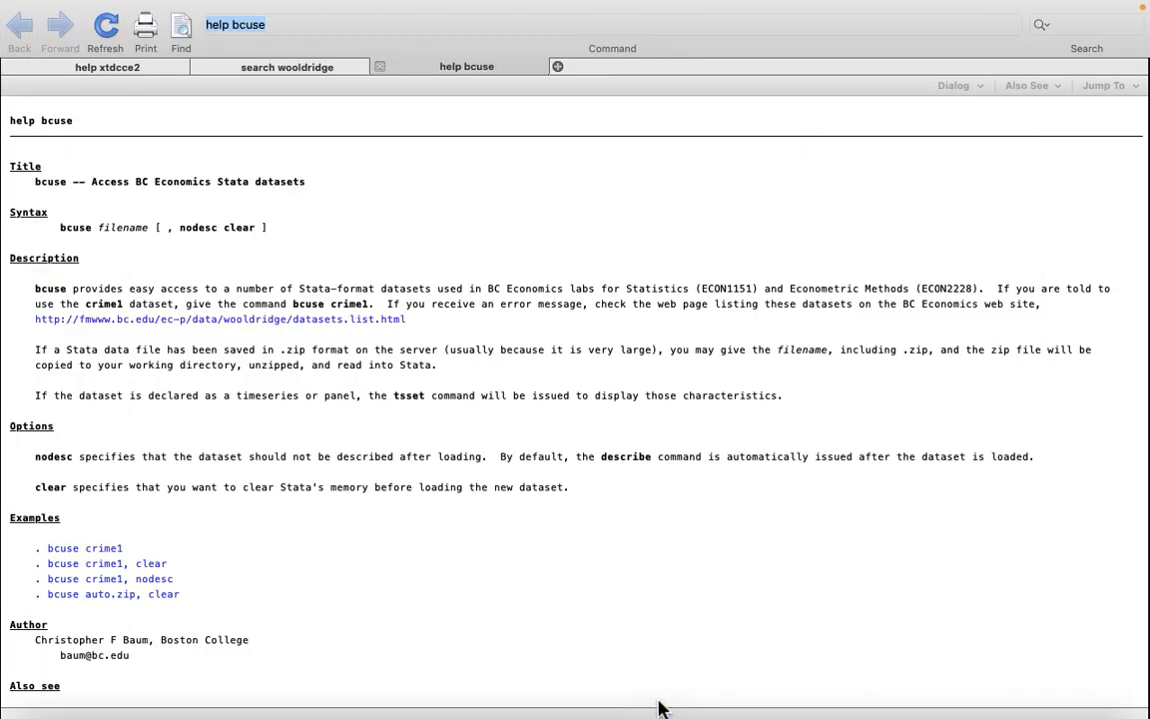
mouse_move(251, 2)
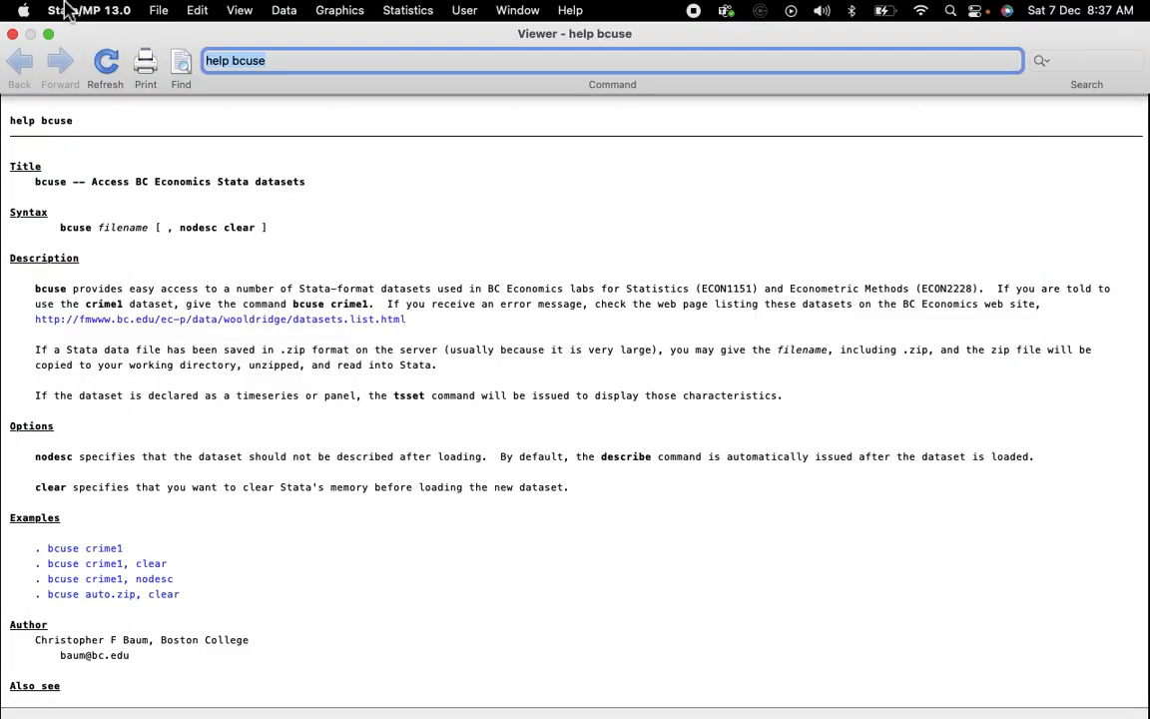
click(13, 33)
click(521, 440)
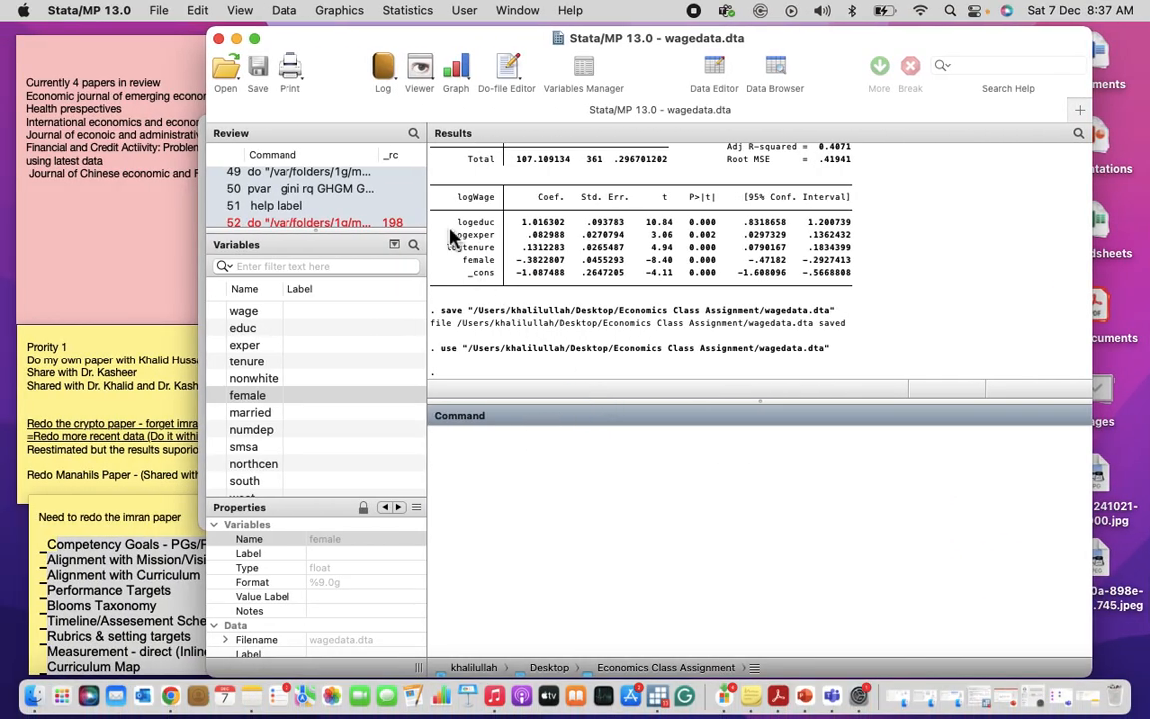
Step: Quit Stata and discard the unsaved changes in the open documents
click(157, 10)
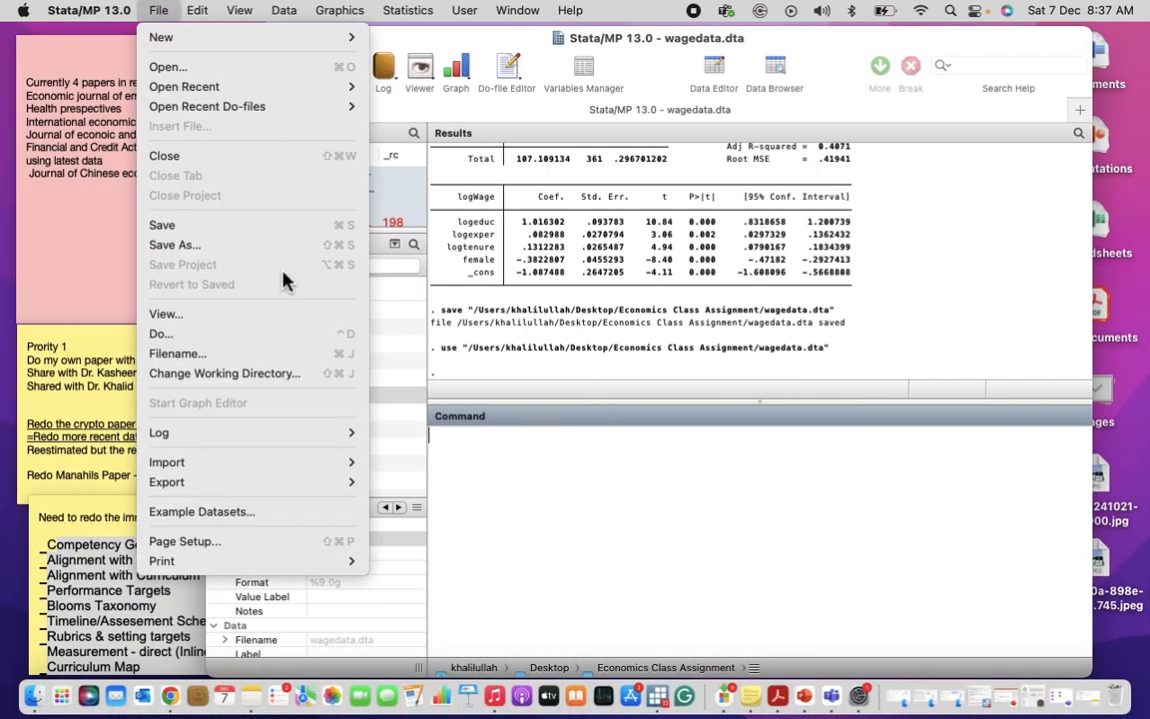
mouse_move(224, 104)
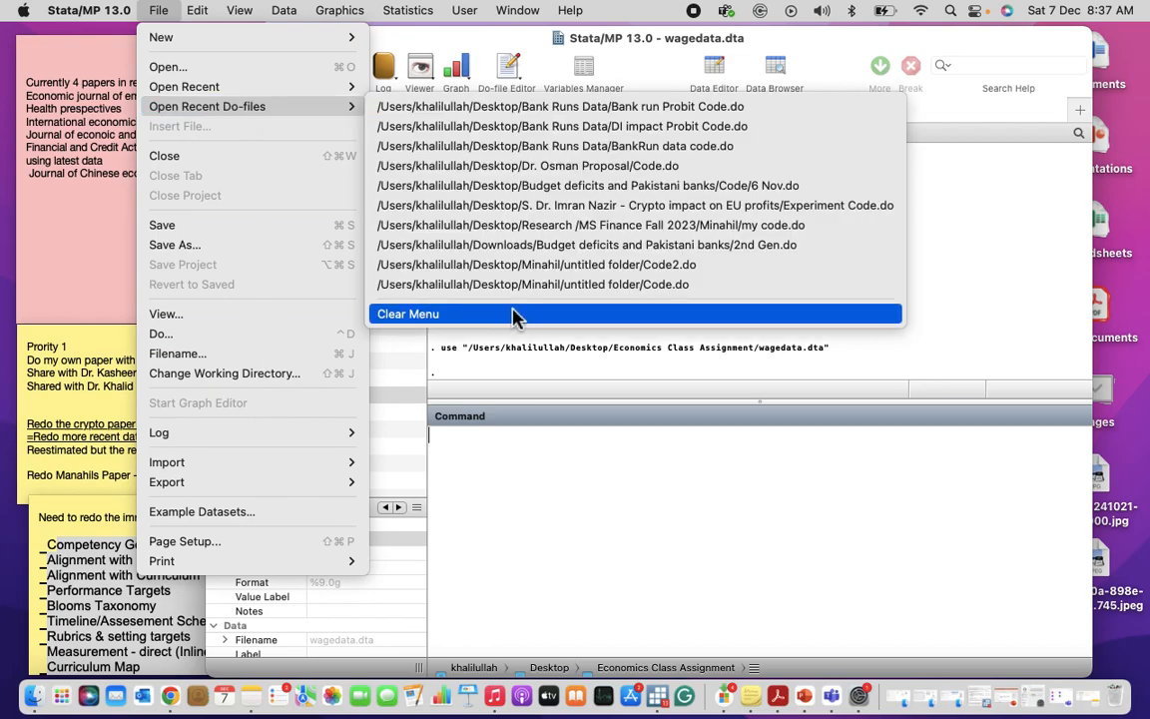
click(564, 461)
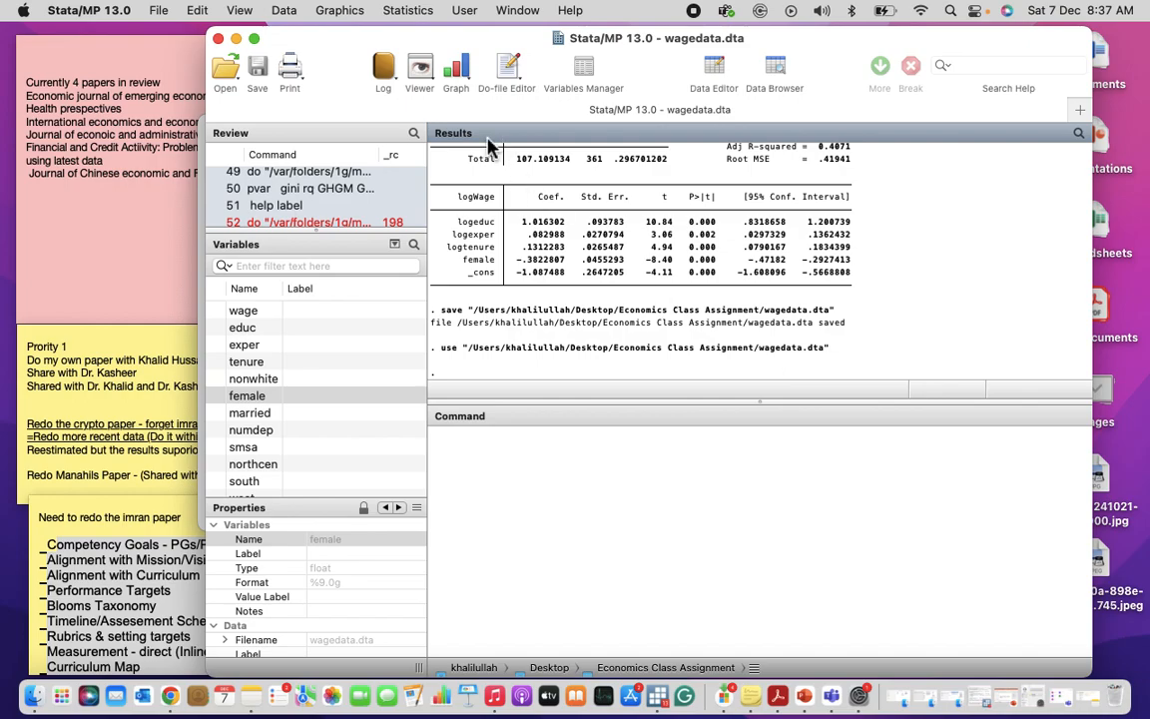
click(151, 10)
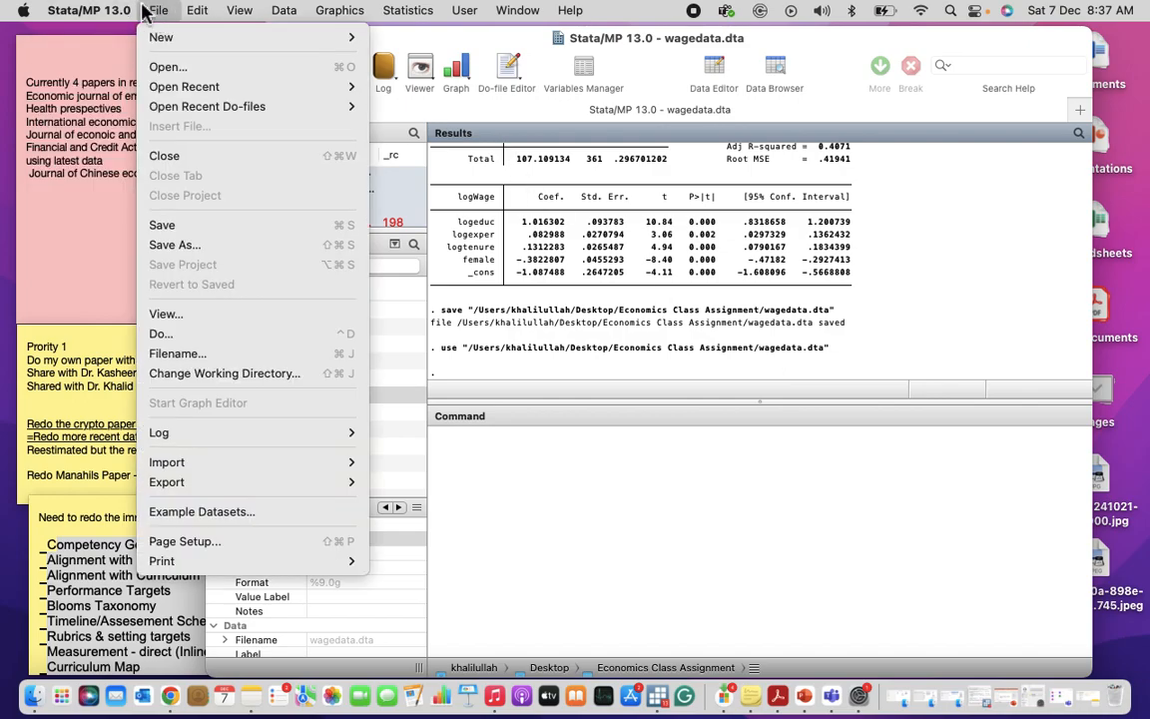
mouse_move(117, 17)
click(104, 222)
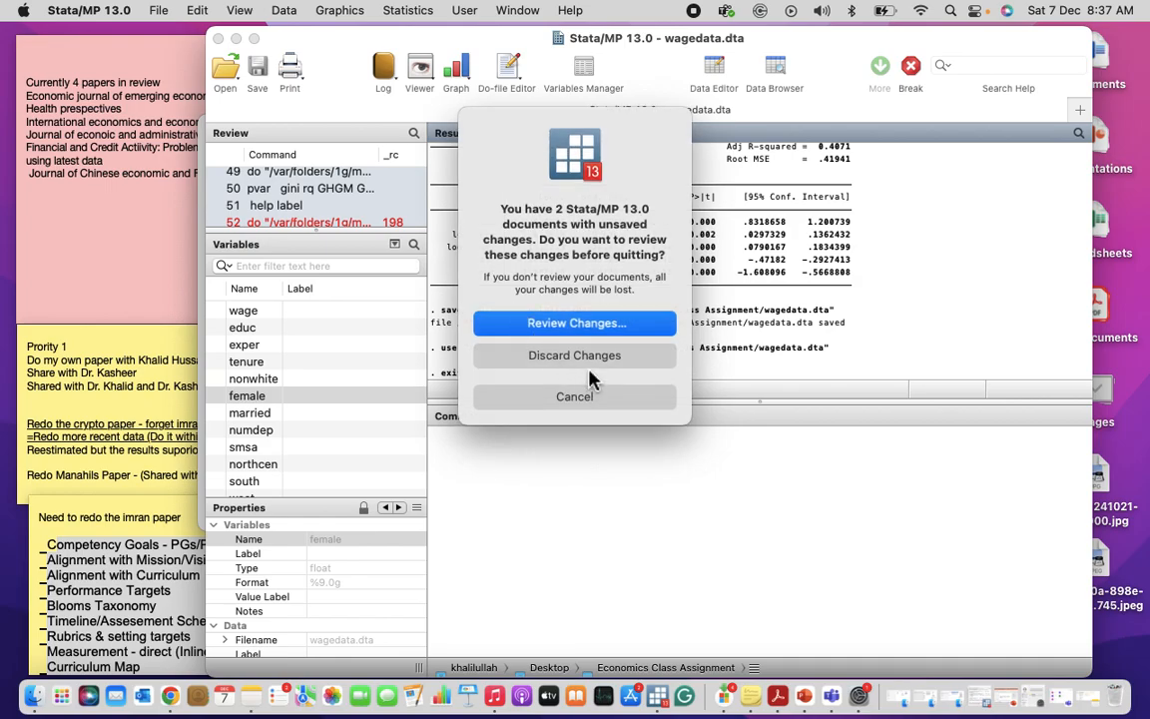
click(587, 357)
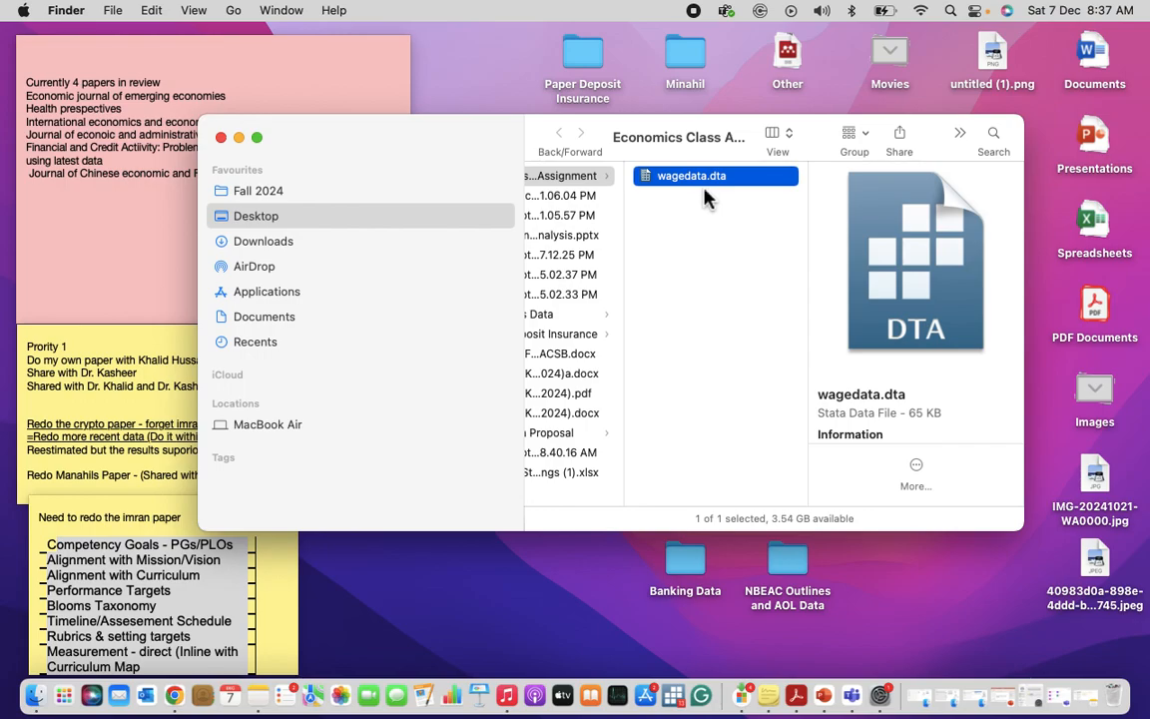
Step: Reopen wagedata.dta from the Economics Class Assignment folder in a fresh Stata session
right_click(708, 192)
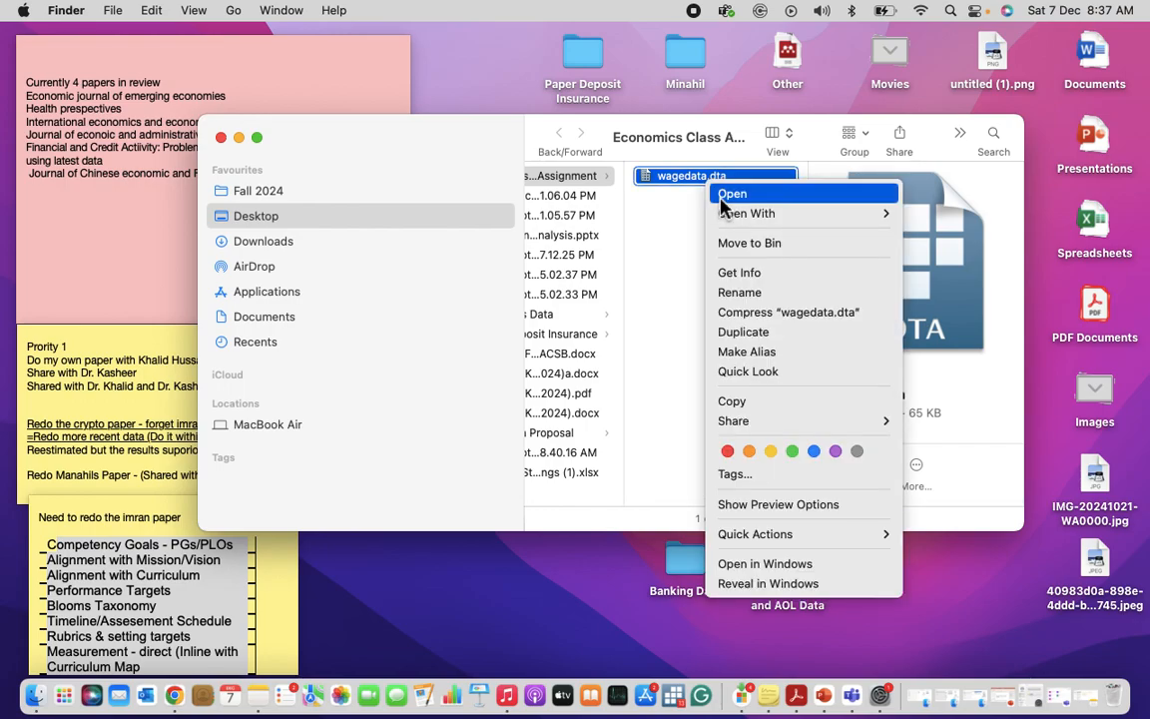
click(721, 198)
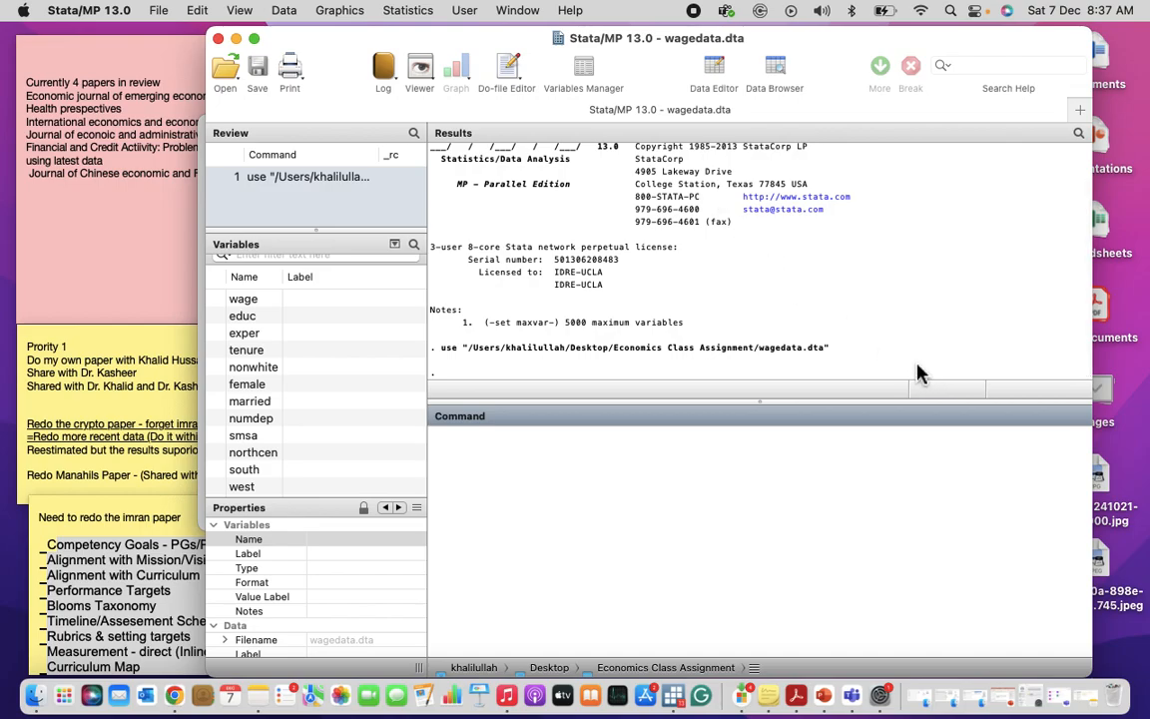
click(849, 363)
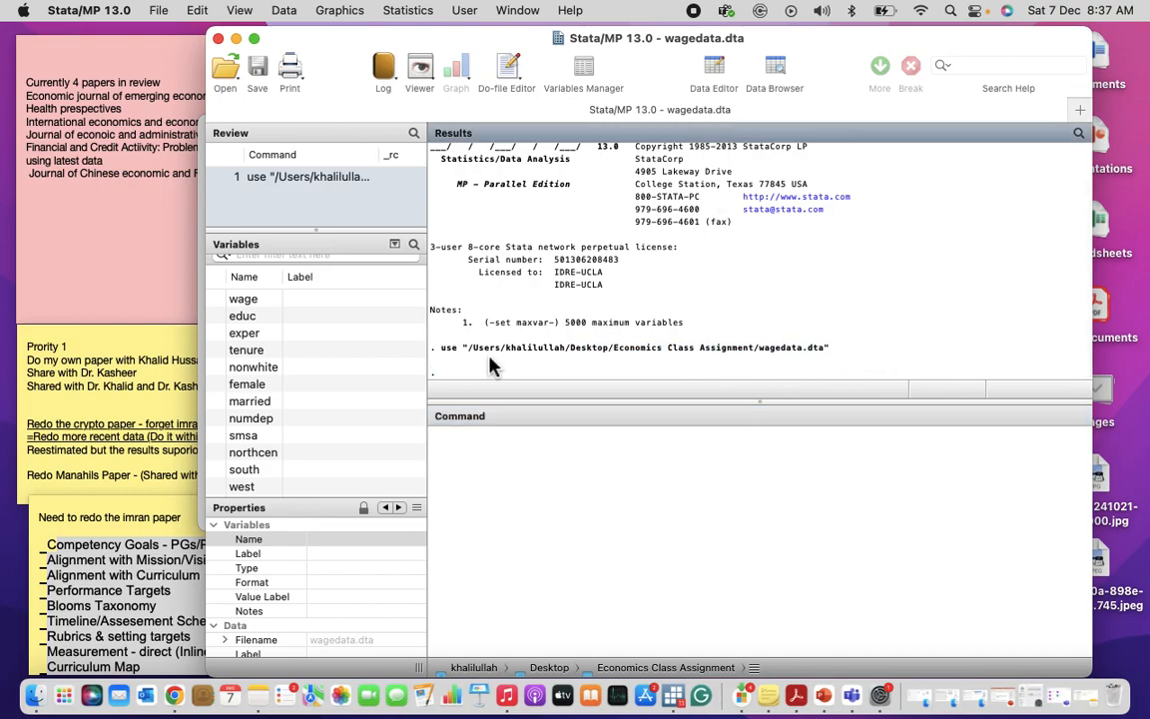
Step: Copy the use command that loads wagedata.dta from the results output
triple_click(436, 354)
key(super+c)
double_click(811, 354)
drag(778, 364, 502, 360)
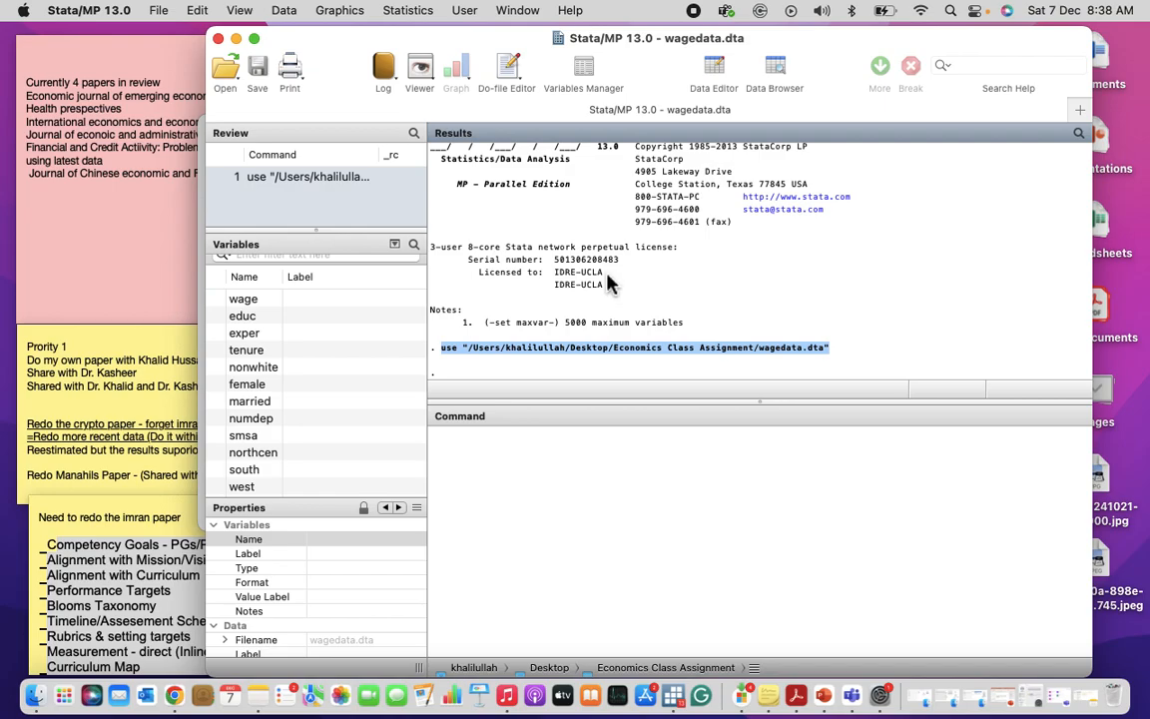
click(554, 464)
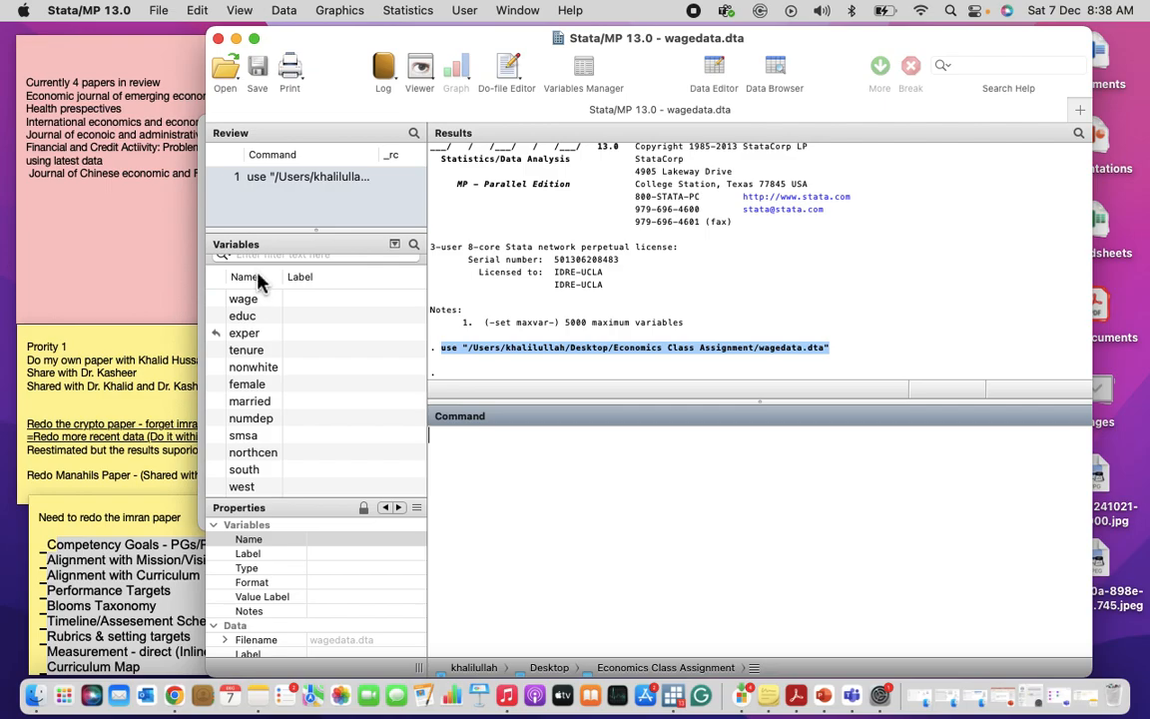
Step: Review the dataset's variables in the Variables Manager and close it
scroll(265, 428, down, 1)
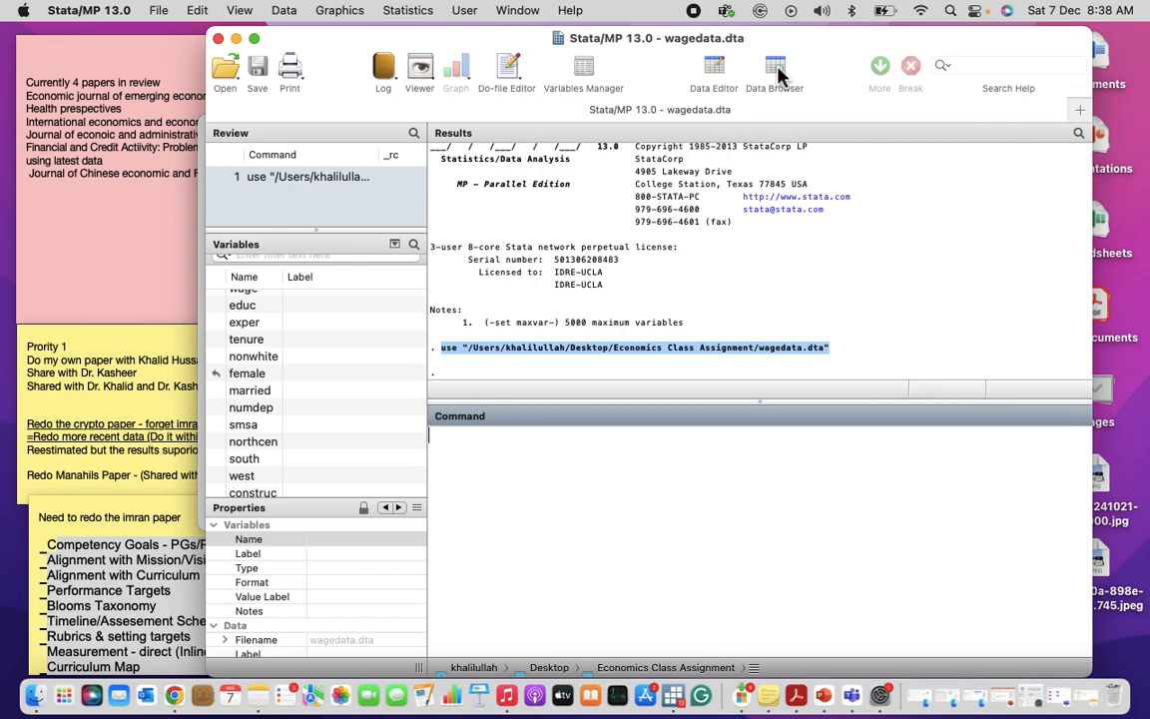
click(586, 71)
scroll(277, 362, up, 2)
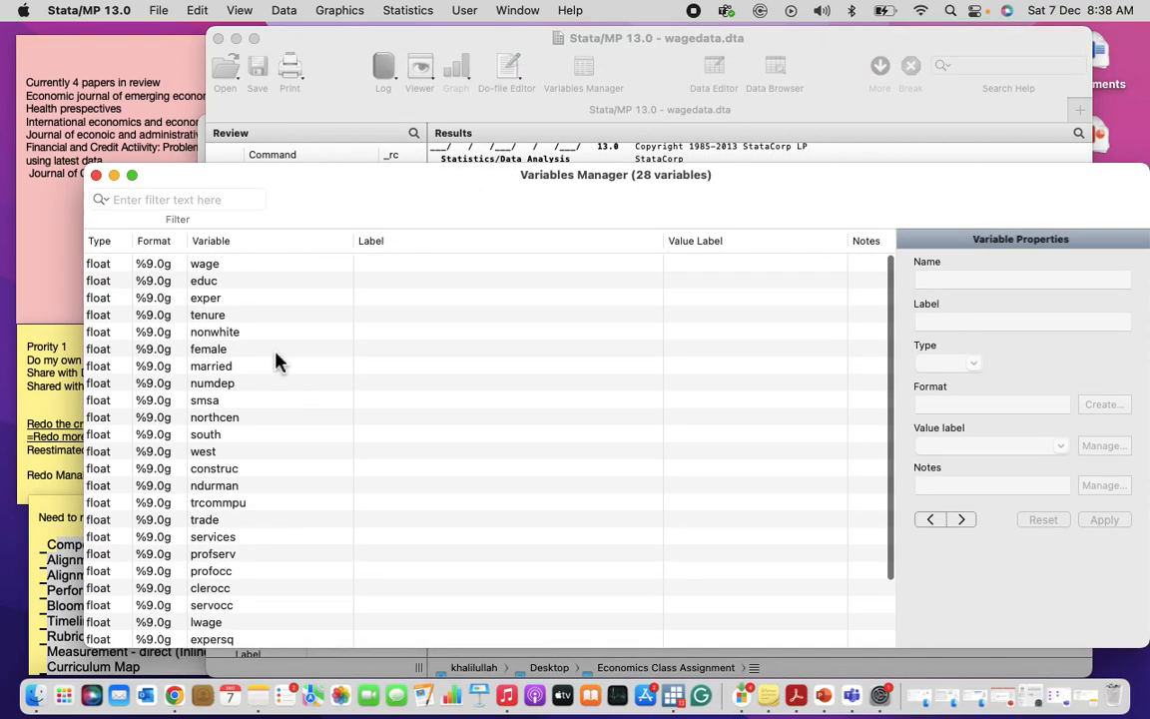
click(95, 175)
Step: Expand the main window to full screen and examine the wage dataset's observations through the last row in the Data Editor
click(253, 38)
mouse_move(464, 33)
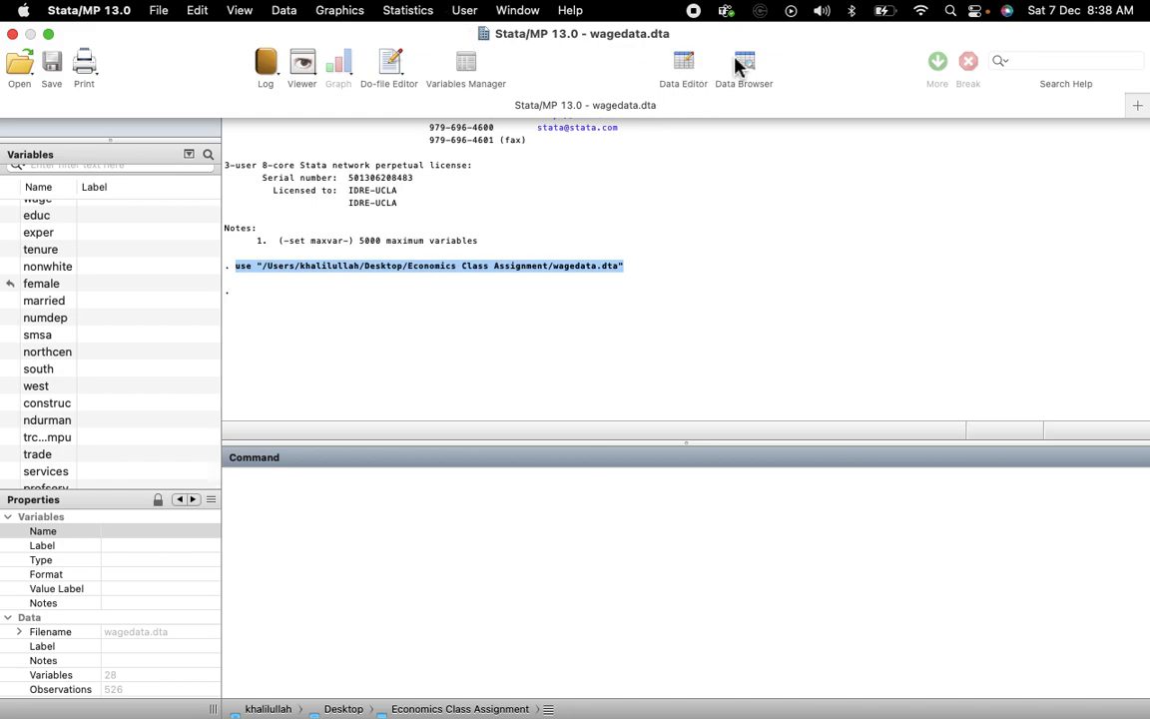
click(686, 75)
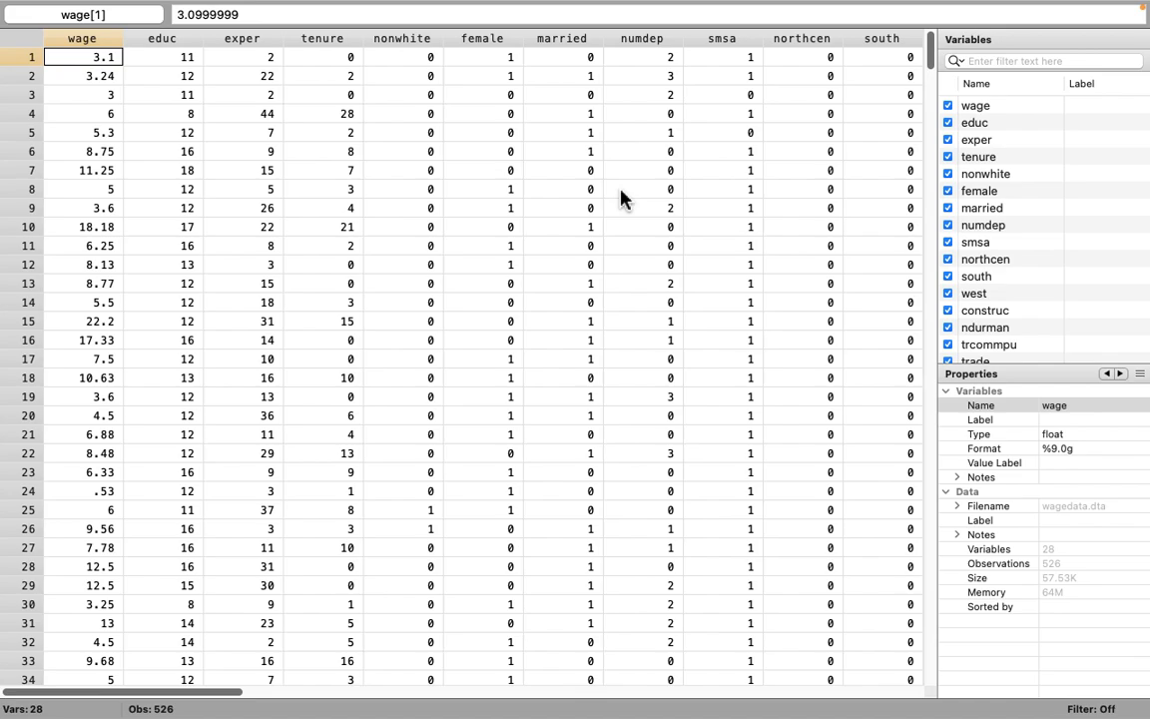
scroll(620, 196, down, 20)
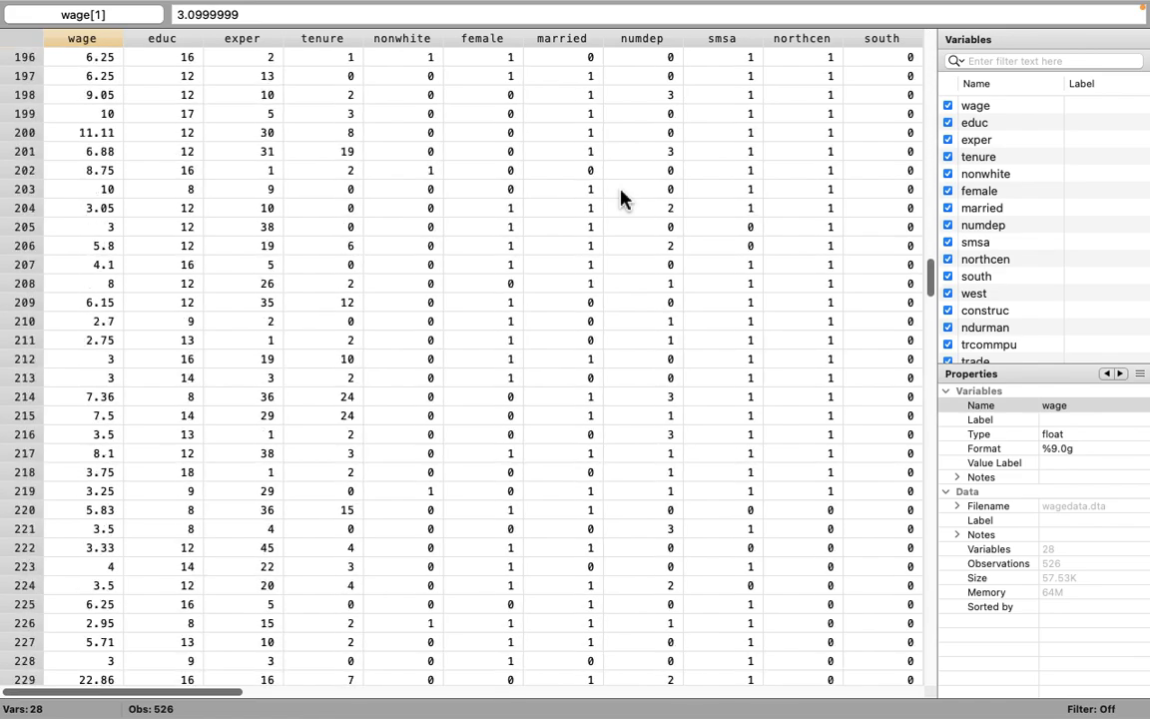
scroll(620, 197, down, 15)
scroll(620, 197, up, 3)
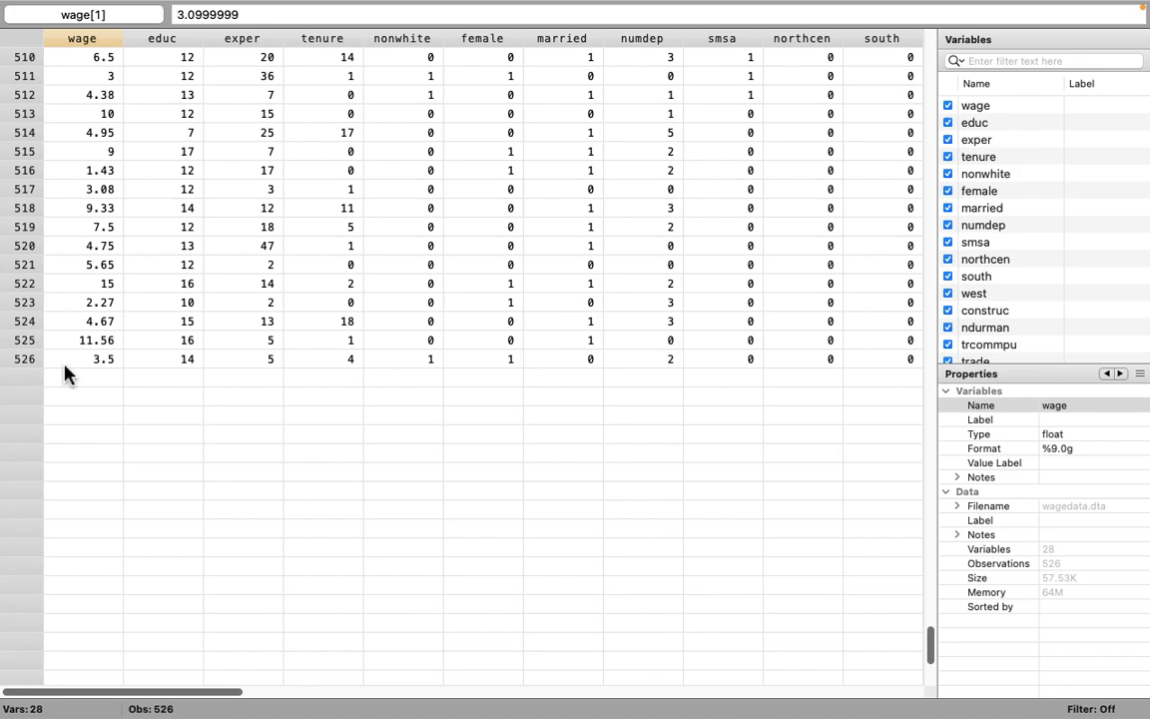
scroll(64, 372, up, 20)
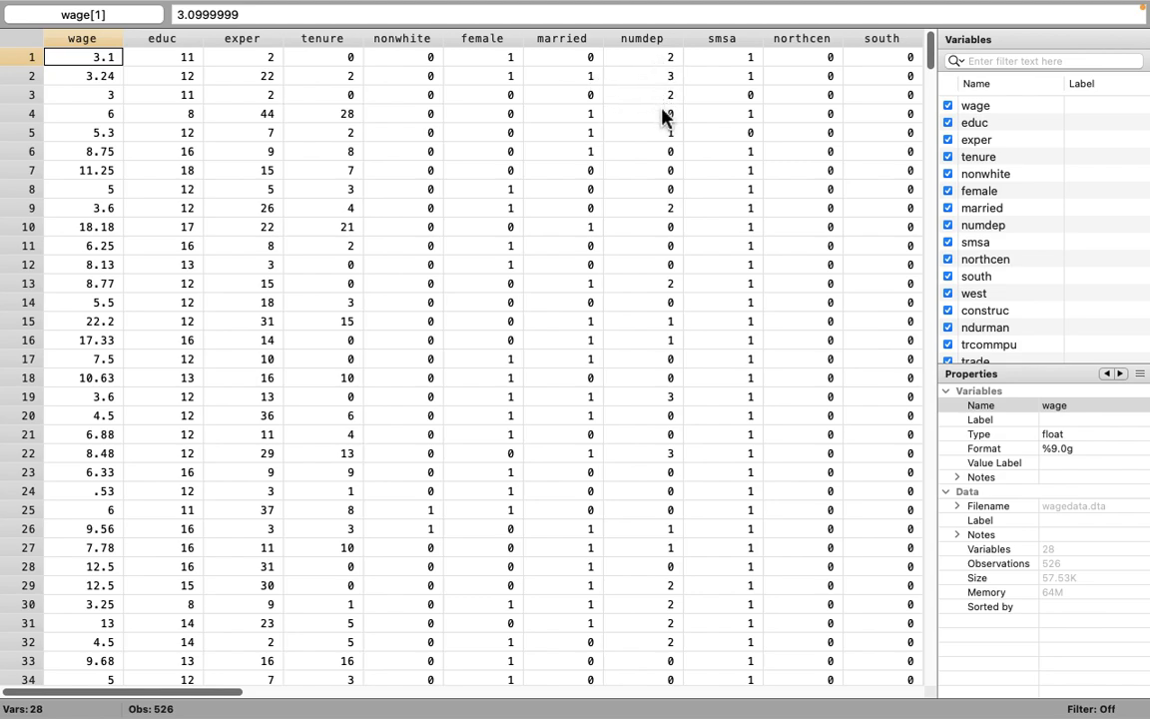
Step: Examine the dataset's remaining variable columns and close the Data Editor
scroll(662, 116, right, 10)
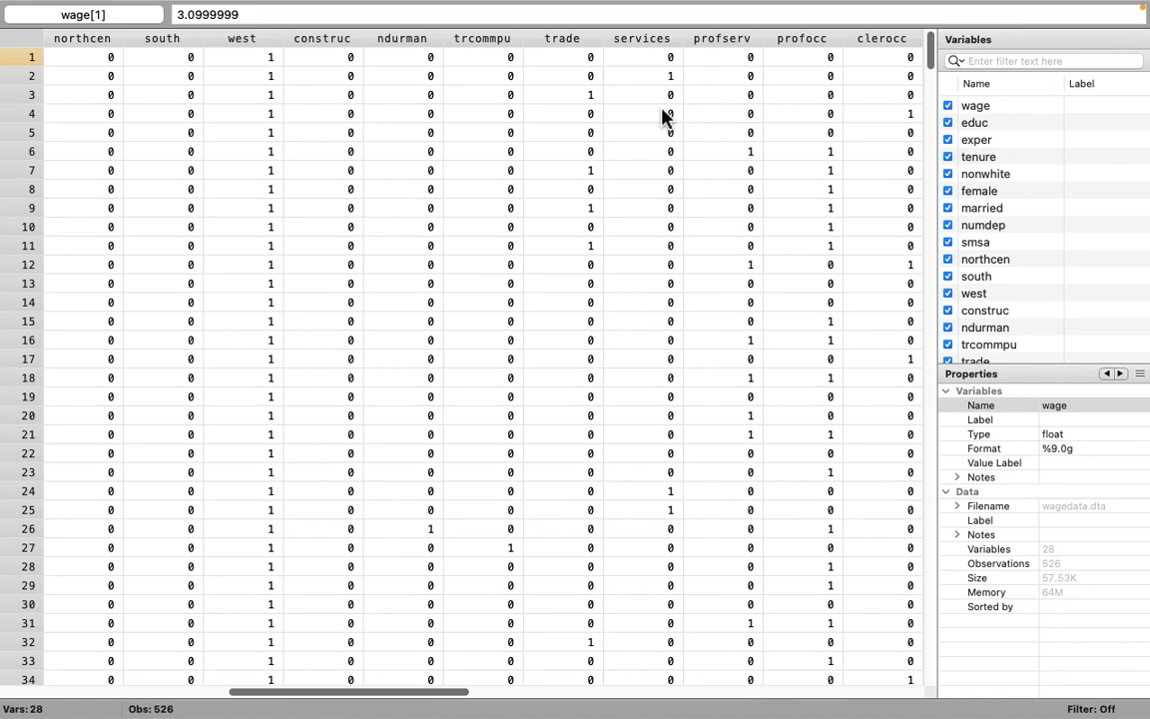
scroll(662, 116, left, 10)
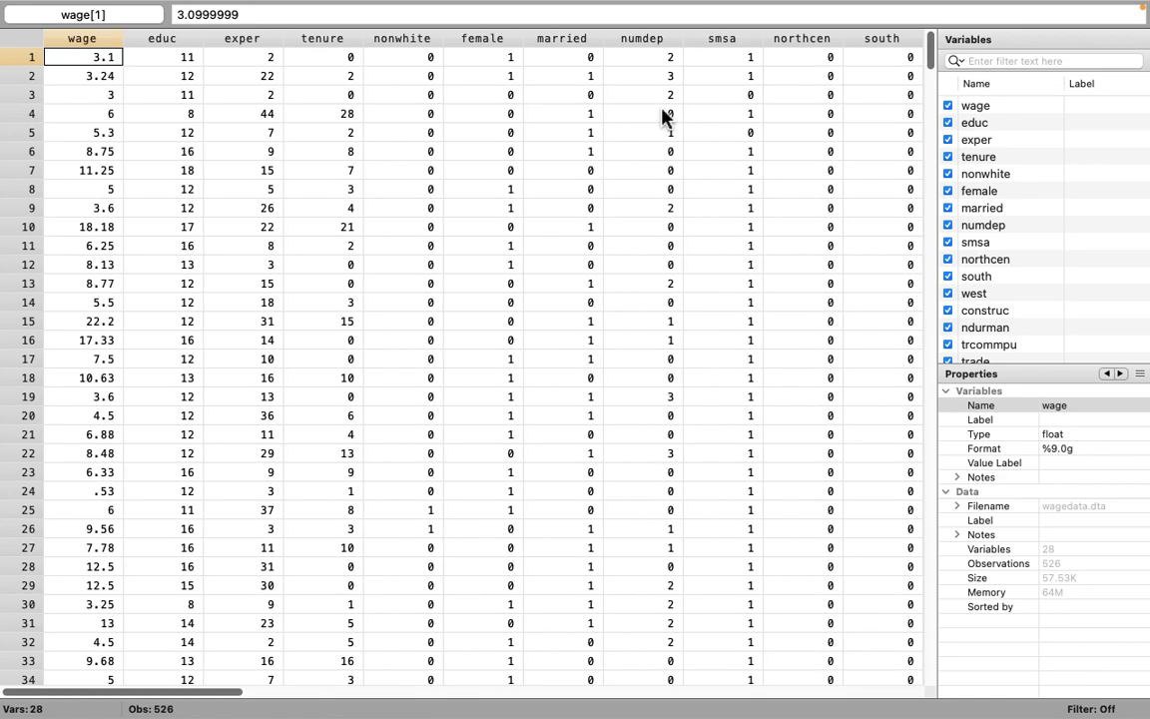
mouse_move(240, 10)
mouse_move(52, 27)
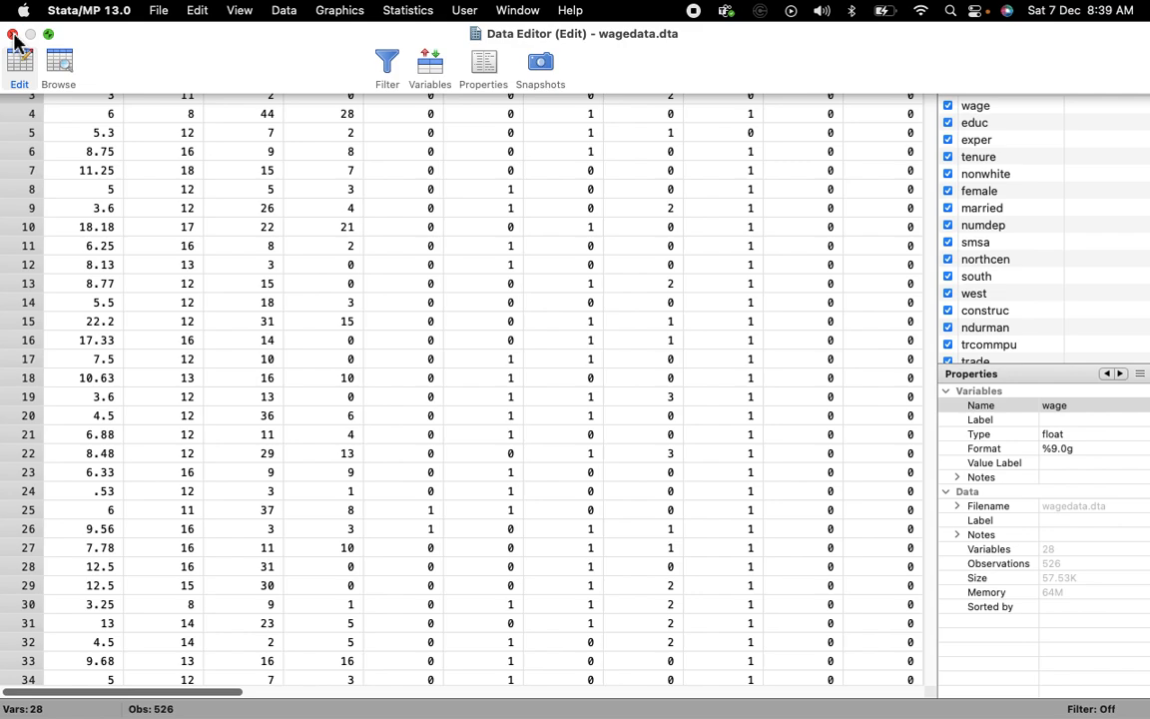
click(12, 34)
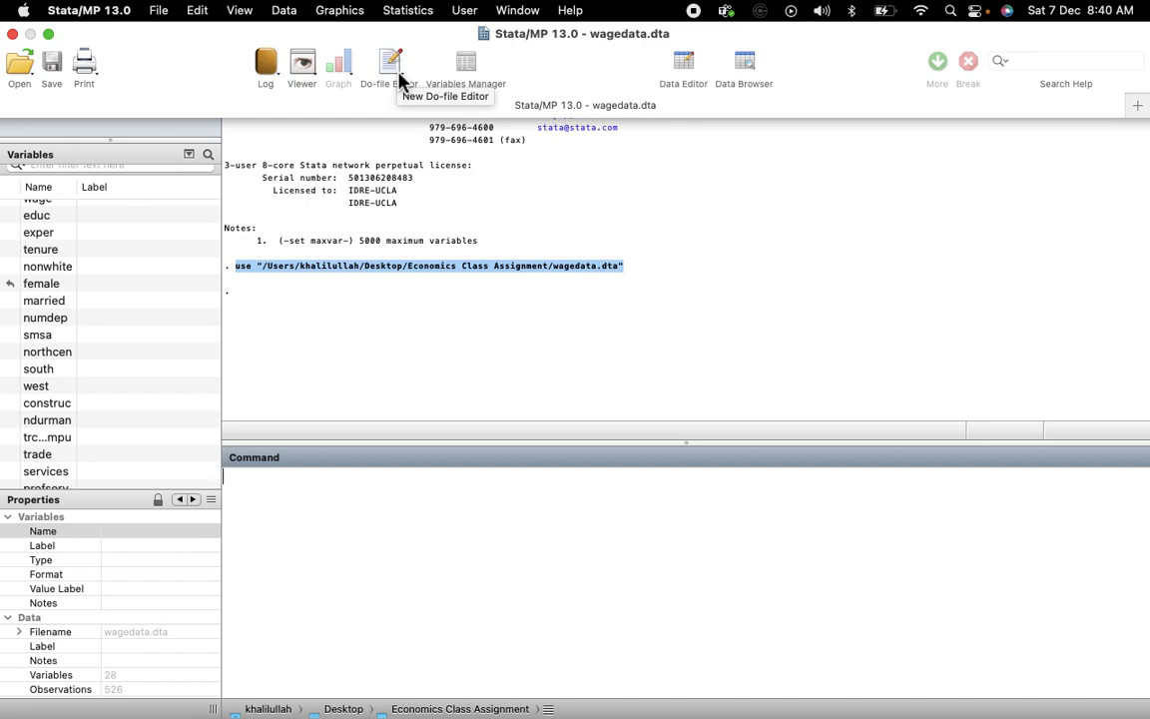
Step: Create a new do-file and take its editor window out of full screen
click(399, 80)
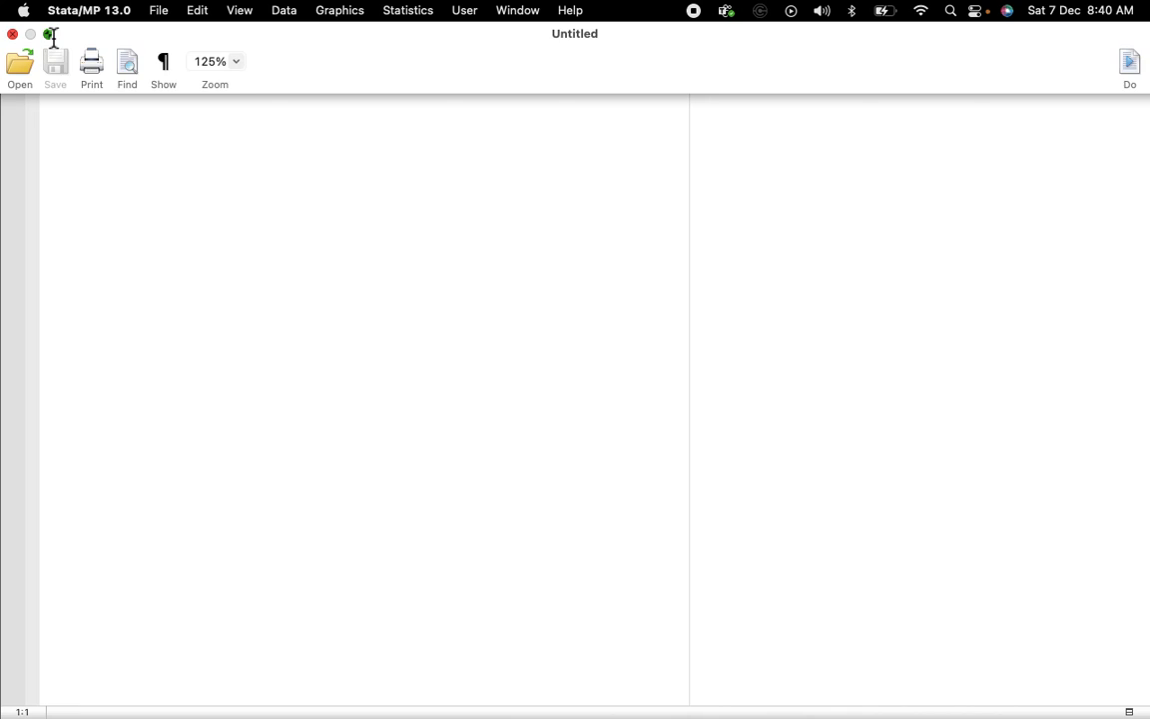
click(48, 34)
drag(447, 85, 331, 55)
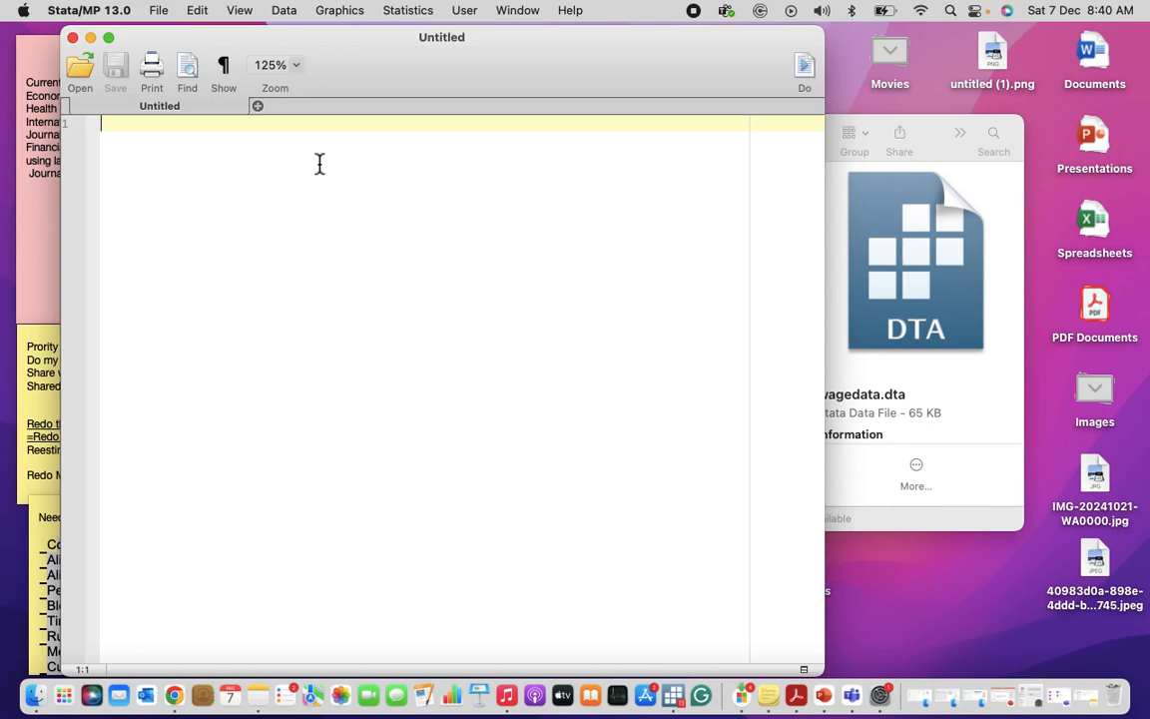
Step: Paste the copied use command for wagedata.dta as line 1 of the do-file and start a second line
key(super+v)
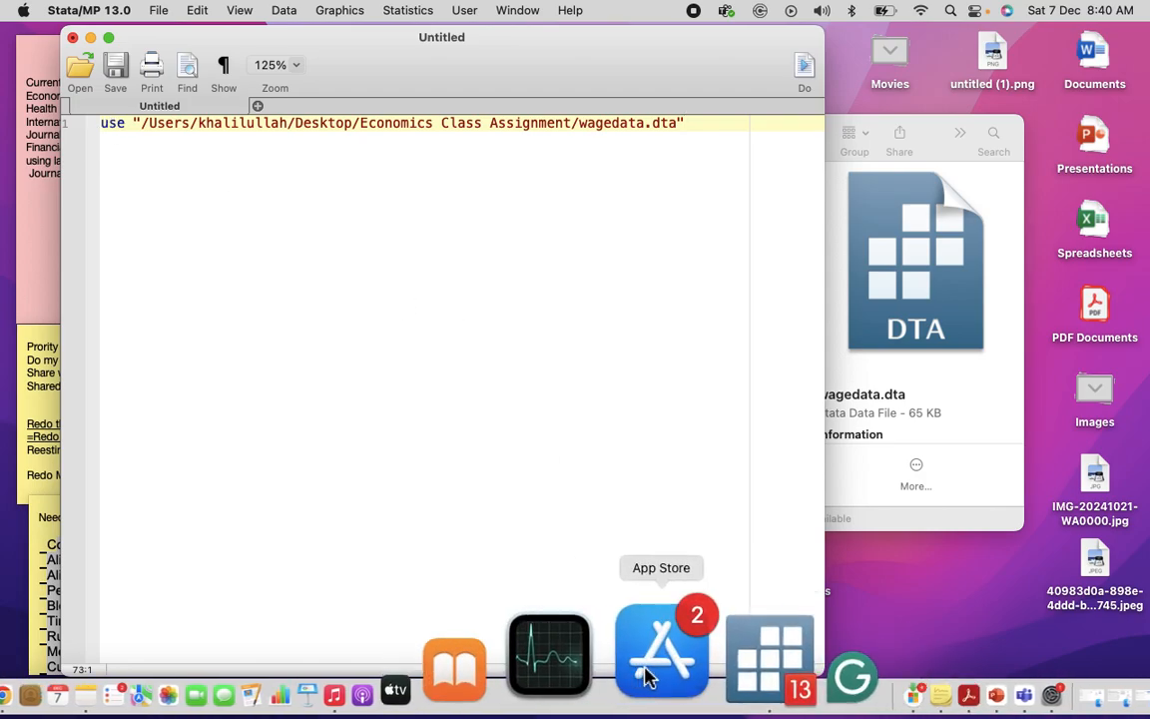
click(661, 693)
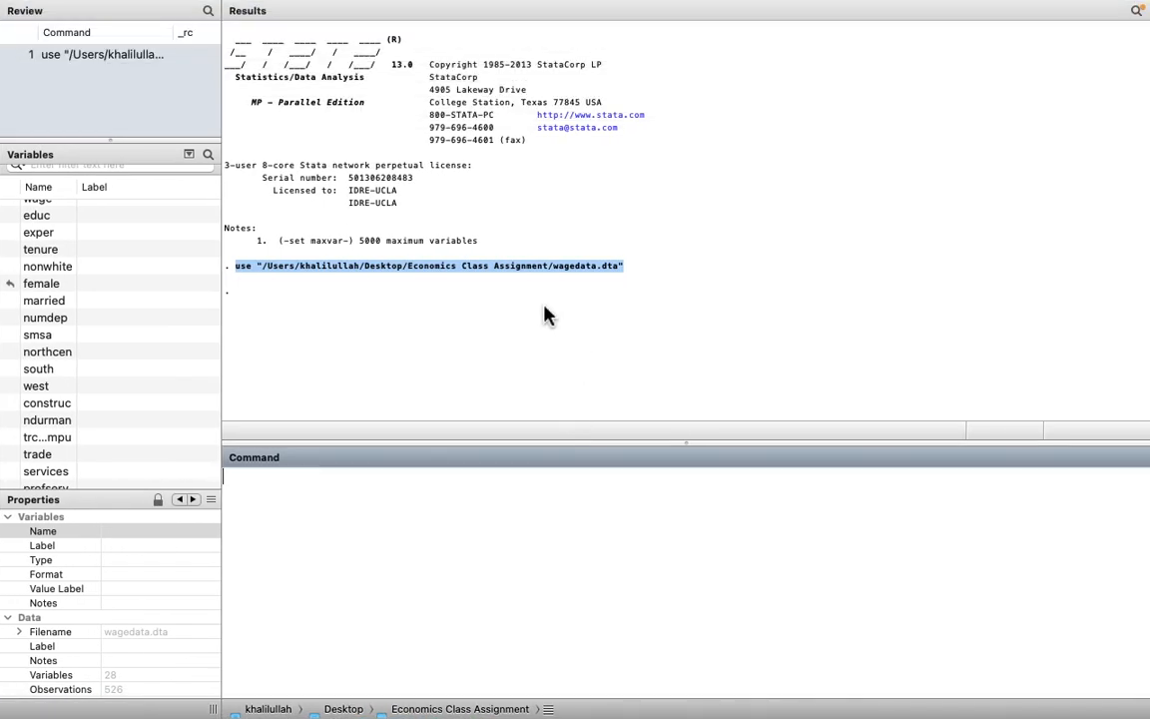
key(ctrl+Left)
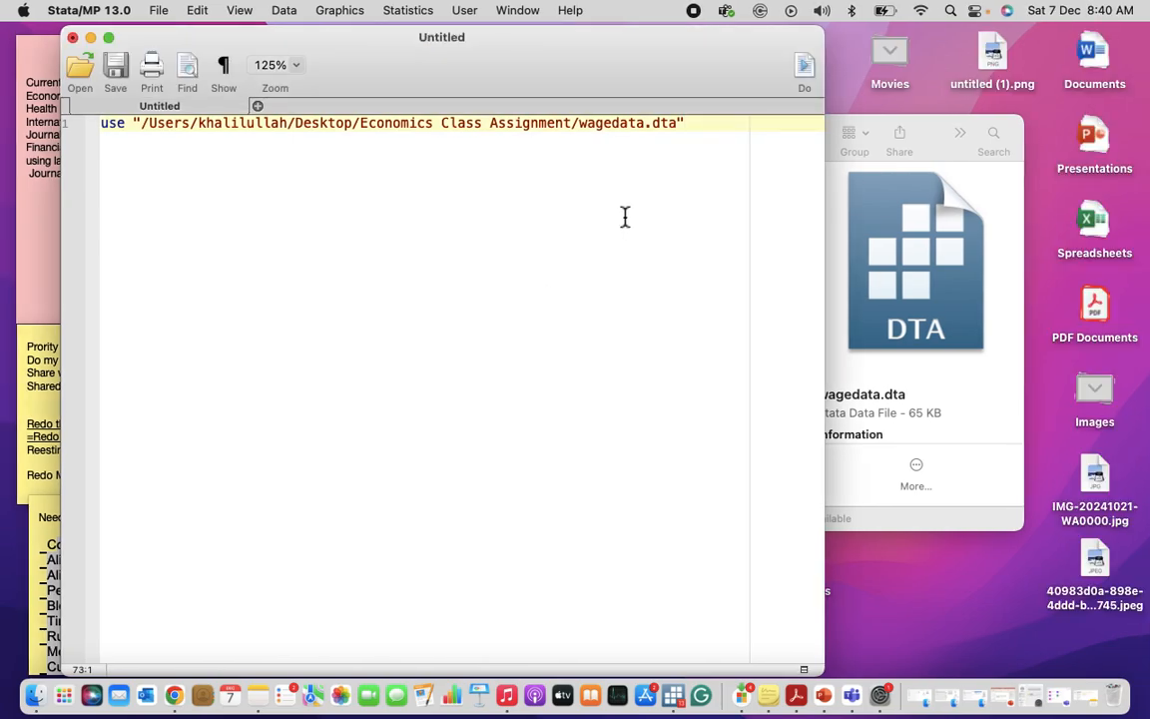
key(Return)
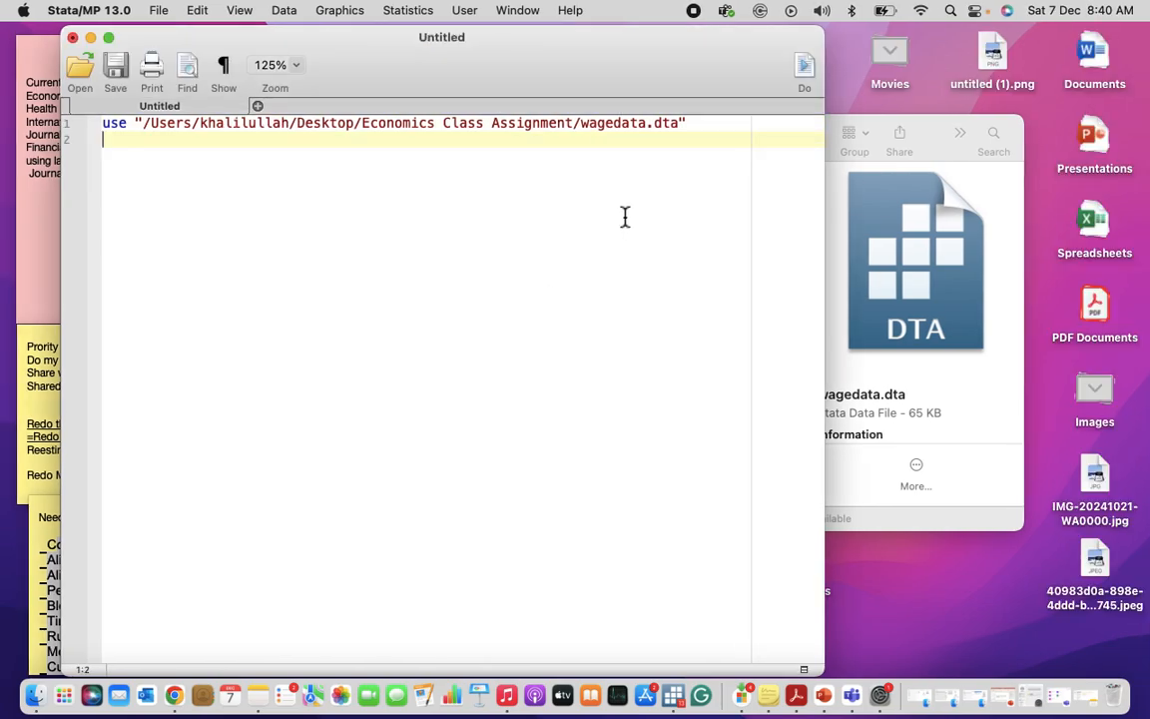
Step: Save the do-file as MyDoFileMBA in the Economics Class Assignment folder
click(159, 10)
click(207, 246)
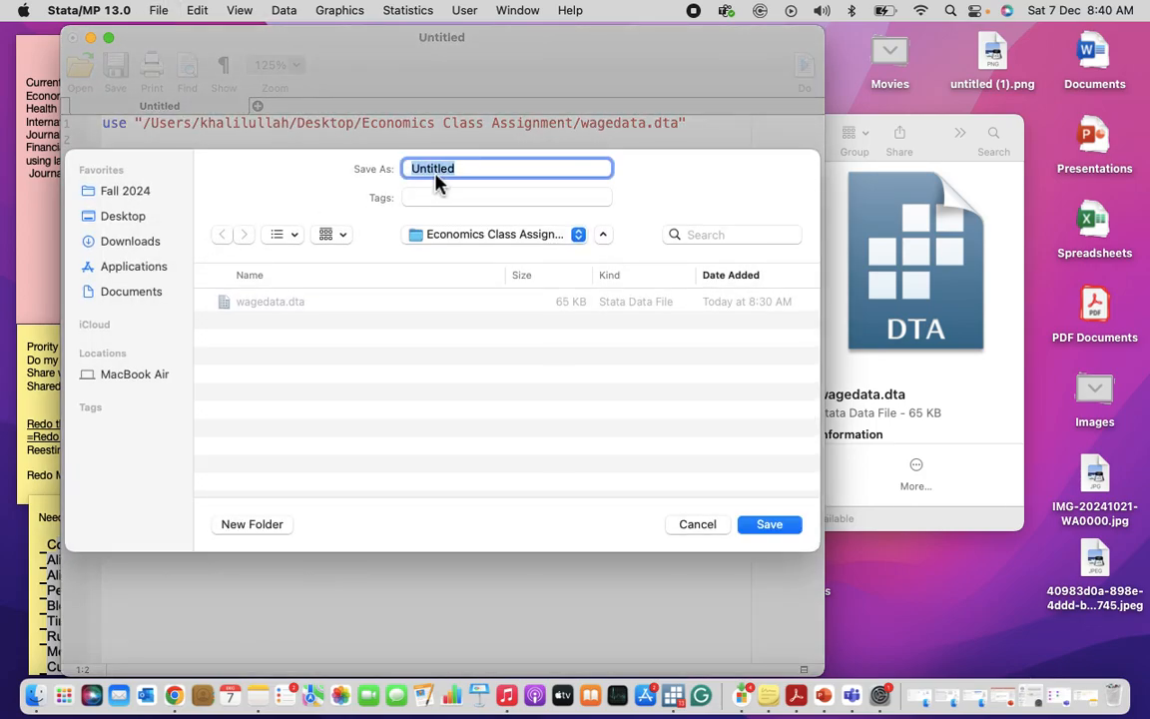
text(MyDoFileMBA)
key(Return)
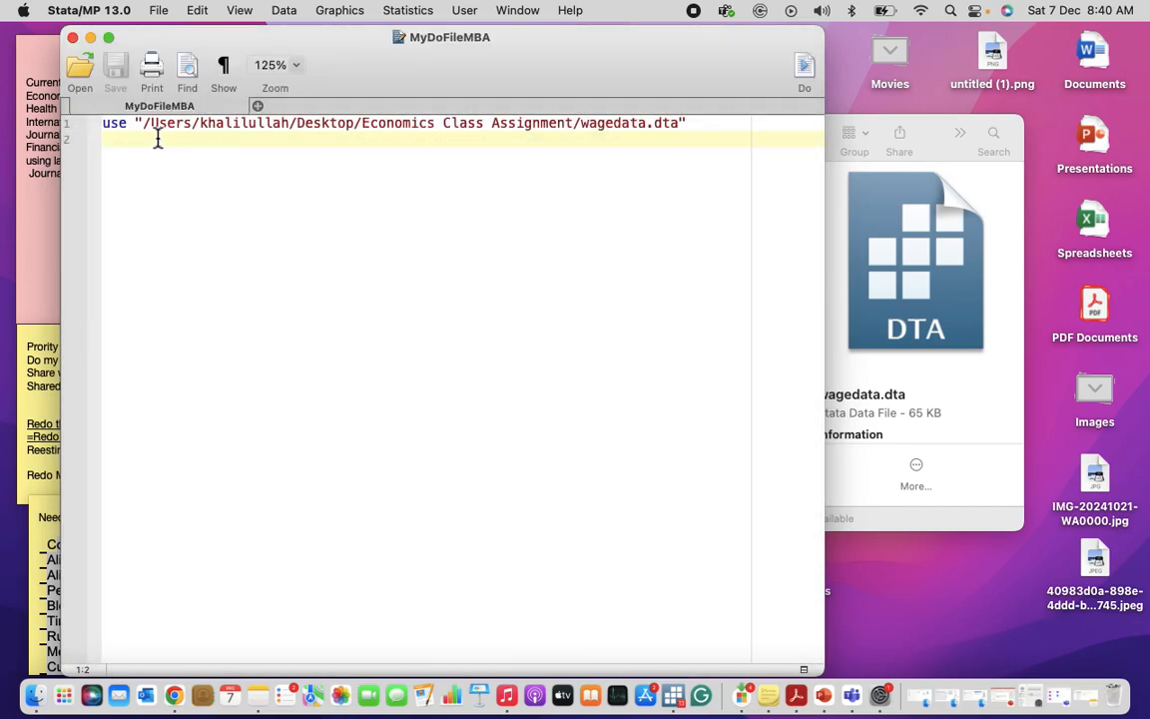
Step: Add a blank line below the use command in the do-file
click(92, 134)
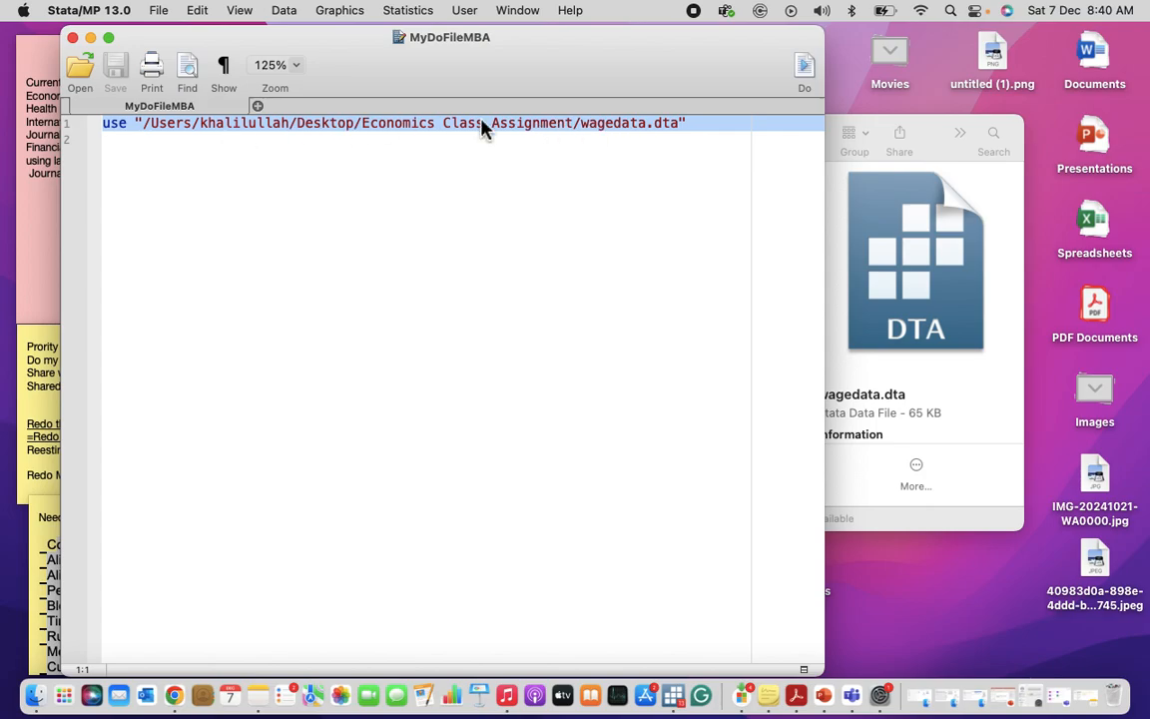
click(707, 134)
key(Return)
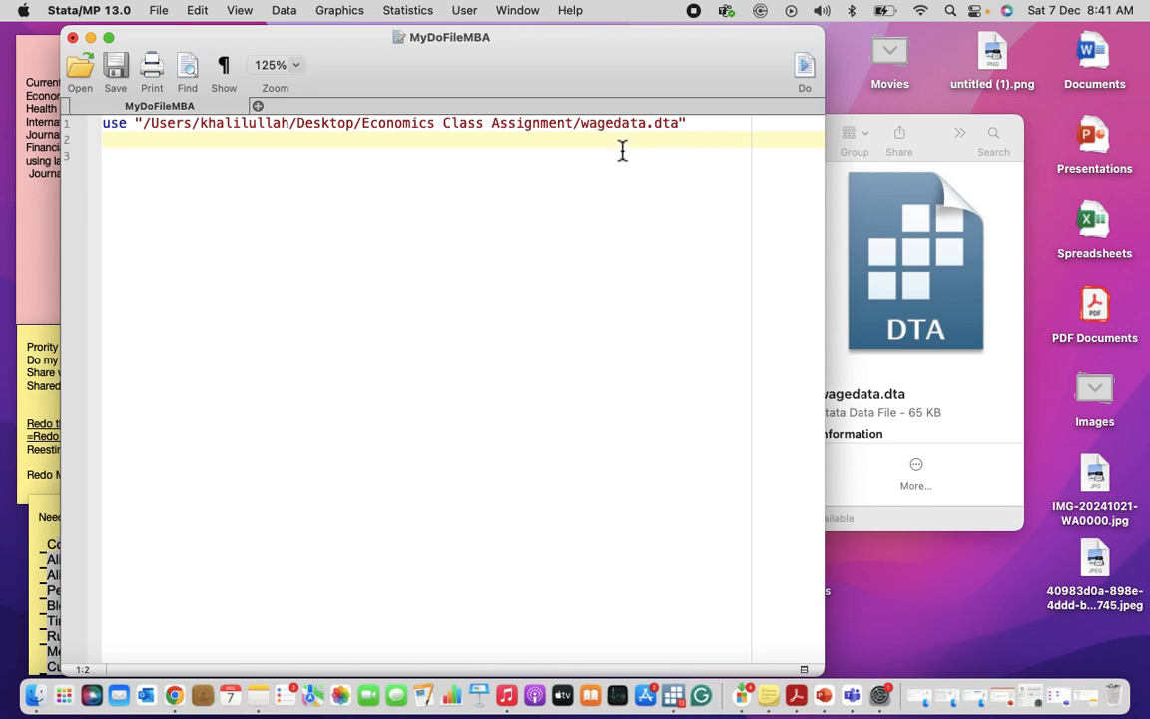
click(763, 127)
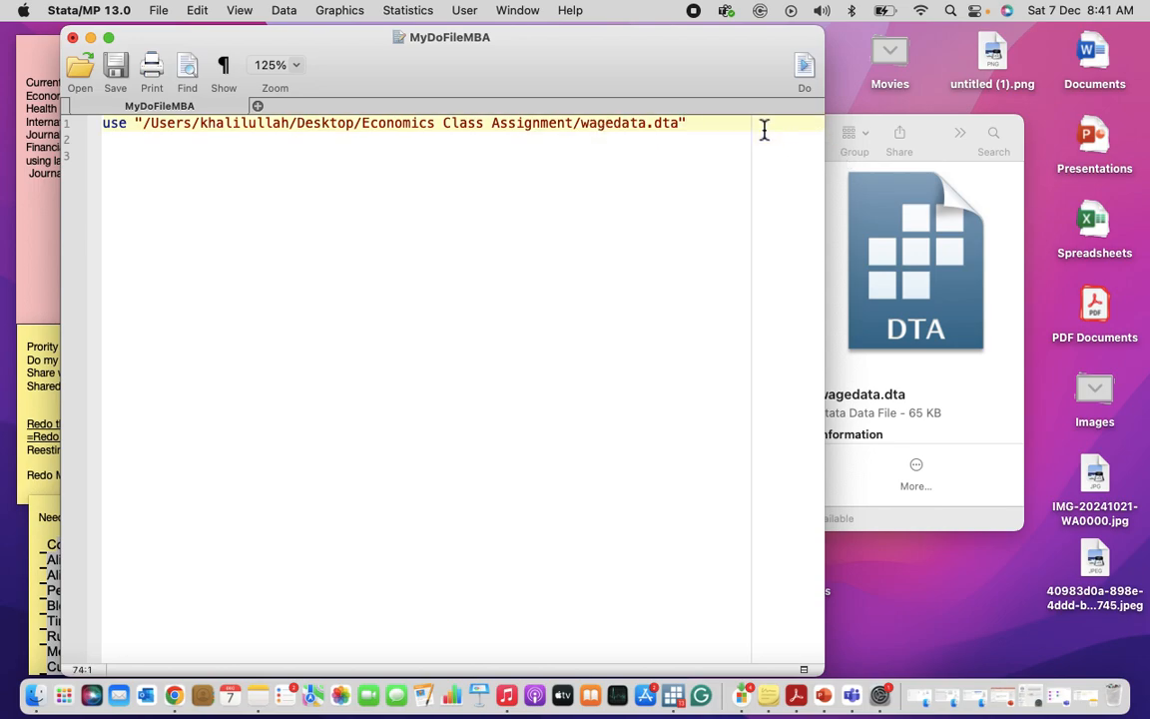
drag(581, 125, 575, 126)
text(\)
key(super+z)
click(684, 699)
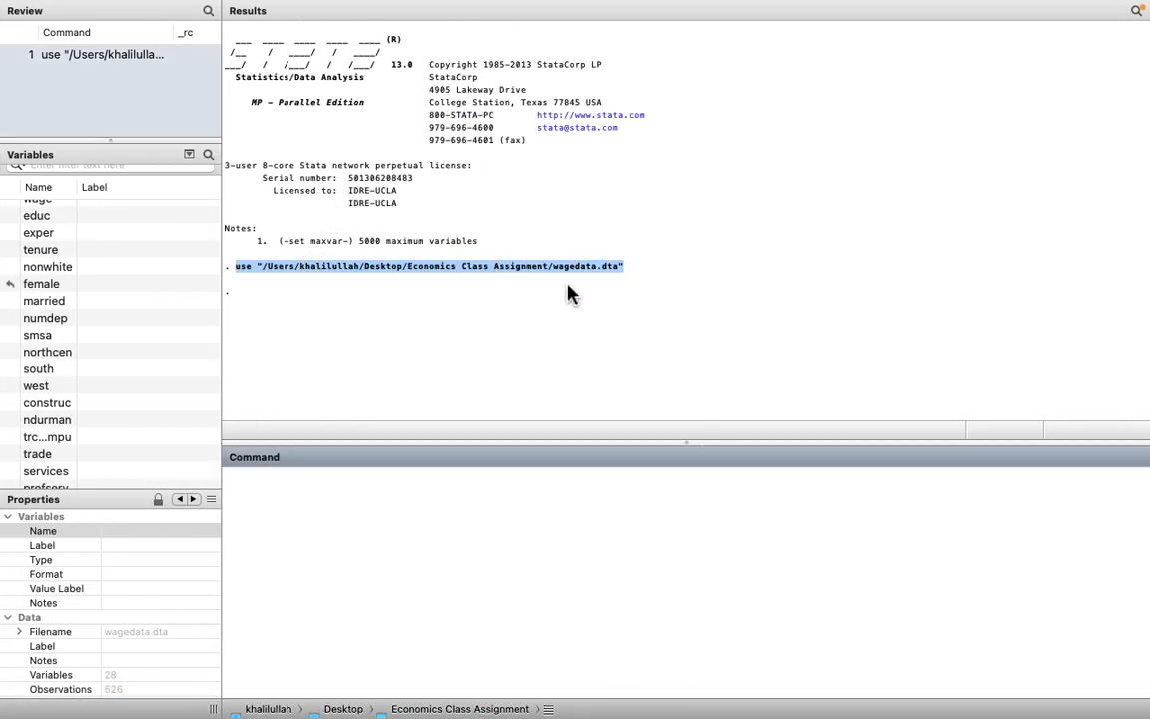
key(ctrl+Left)
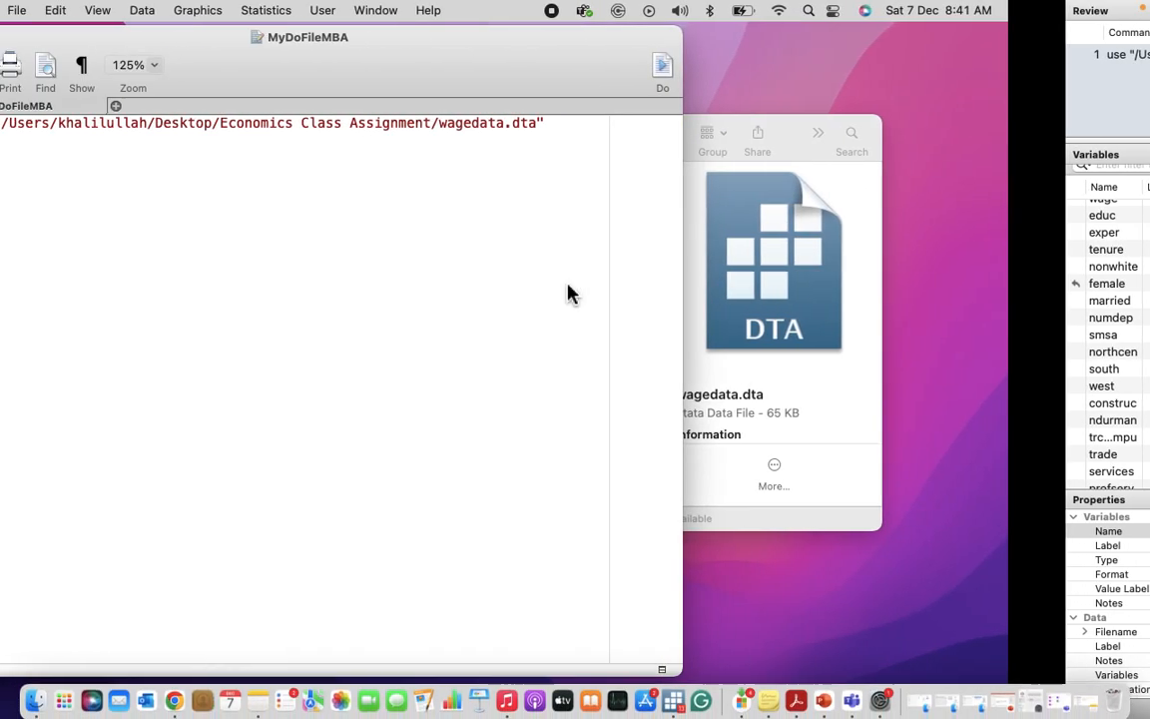
key(Down)
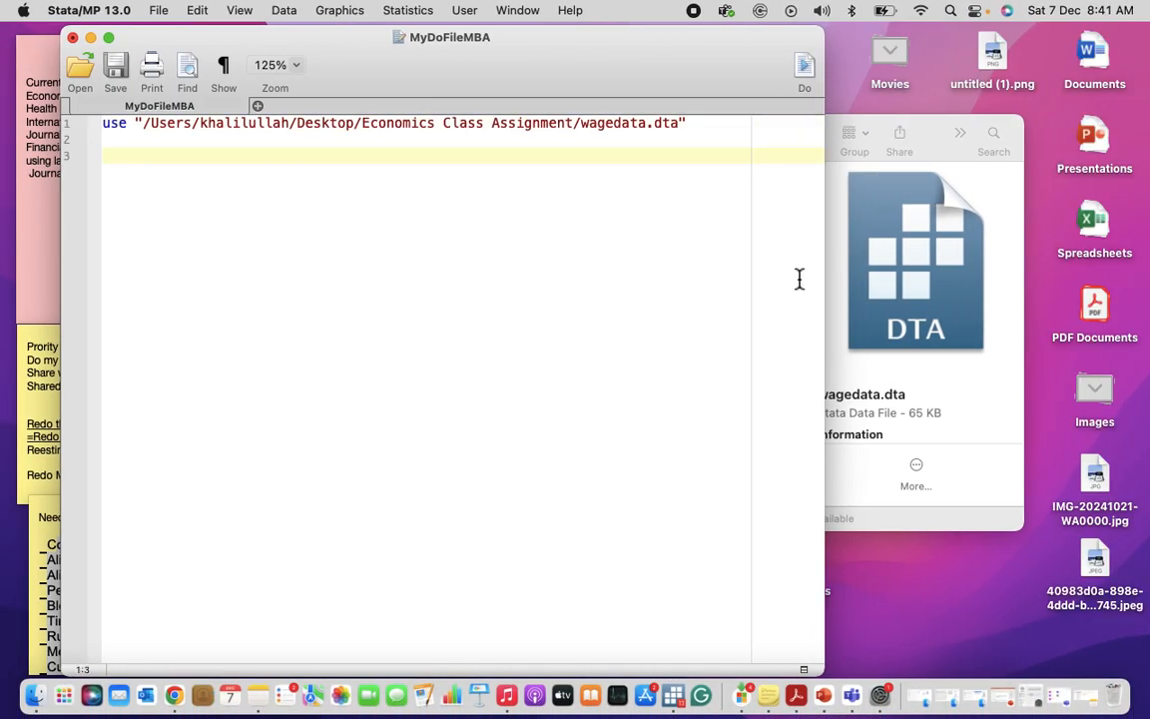
Step: Insert a line above the use command and write "*Load your Data*" on it
key(Up)
key(Return)
key(Up)
text(*Load )
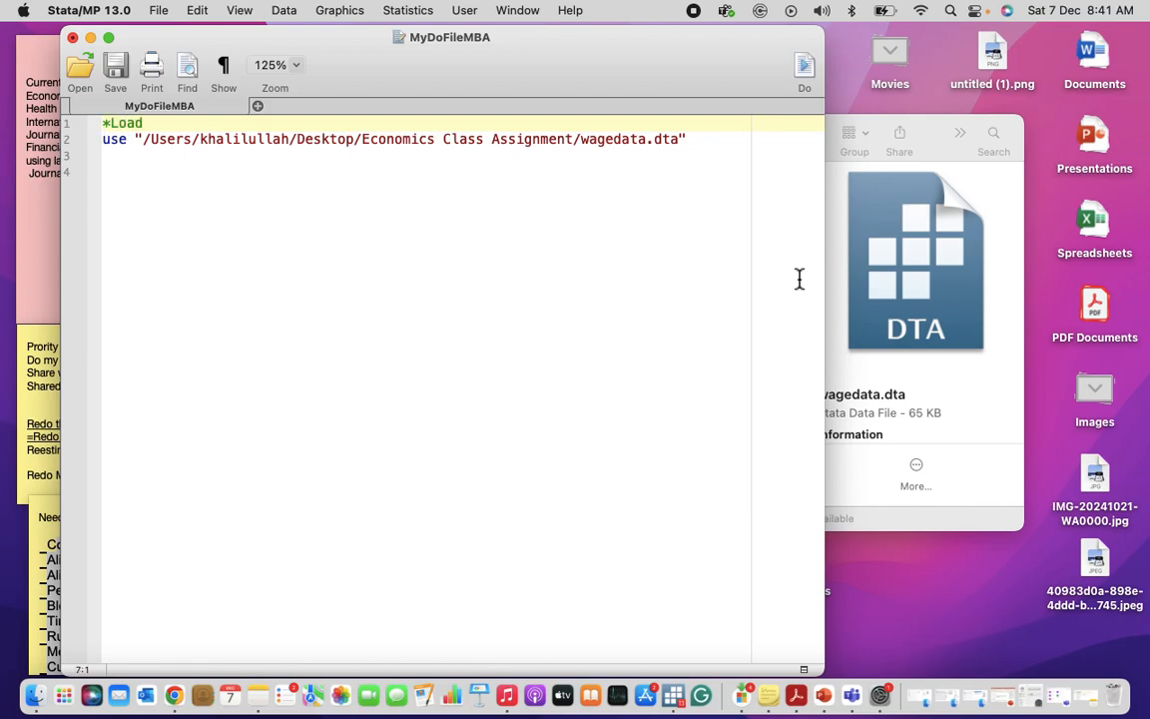
text(your Data*)
key(Down)
key(Down)
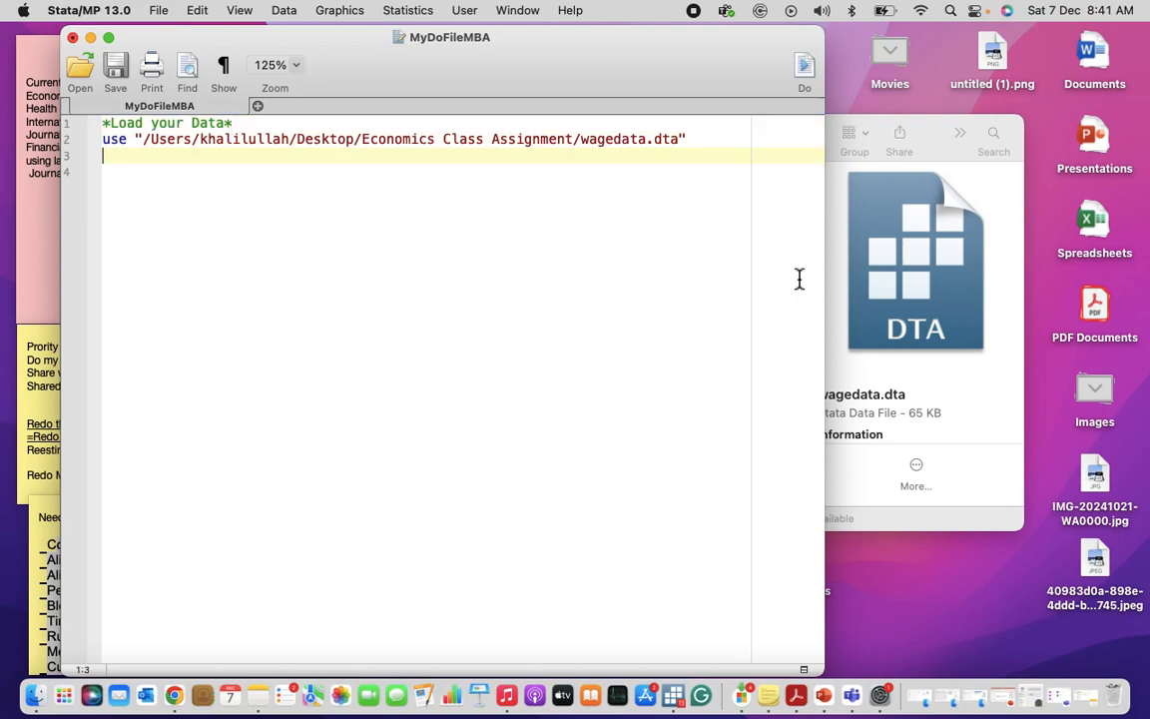
Step: Convert the first line into a delimited block comment reading /*Load your Data*/
key(Up)
key(Up)
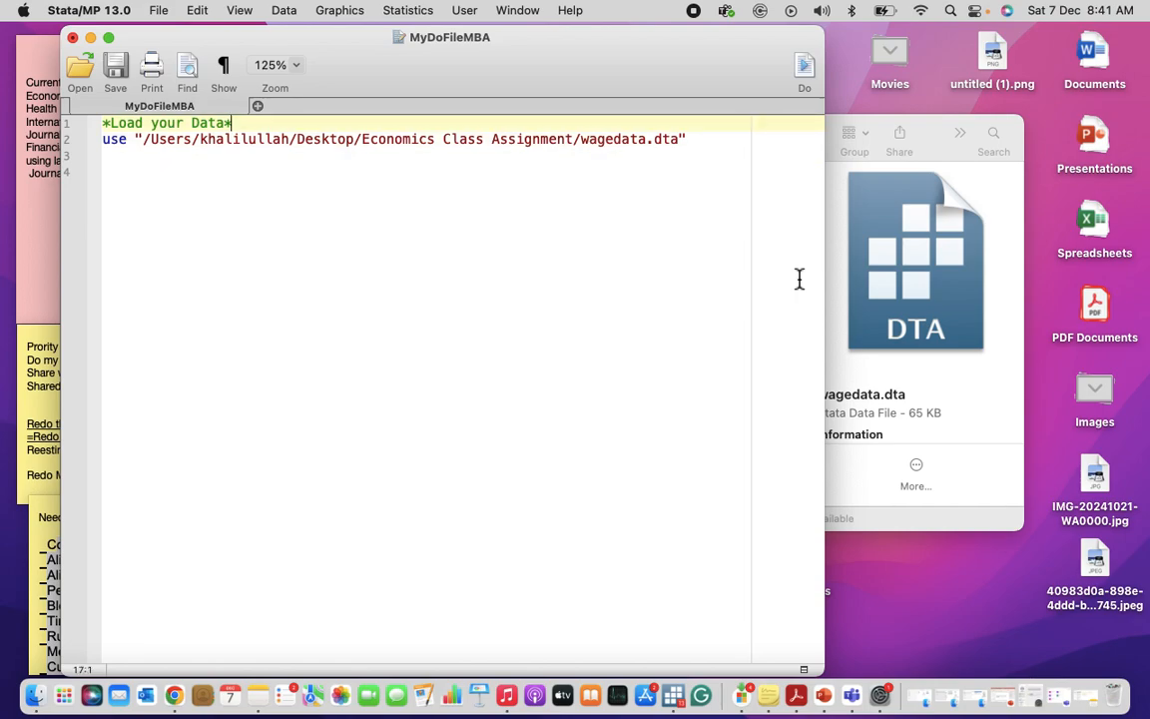
text(/)
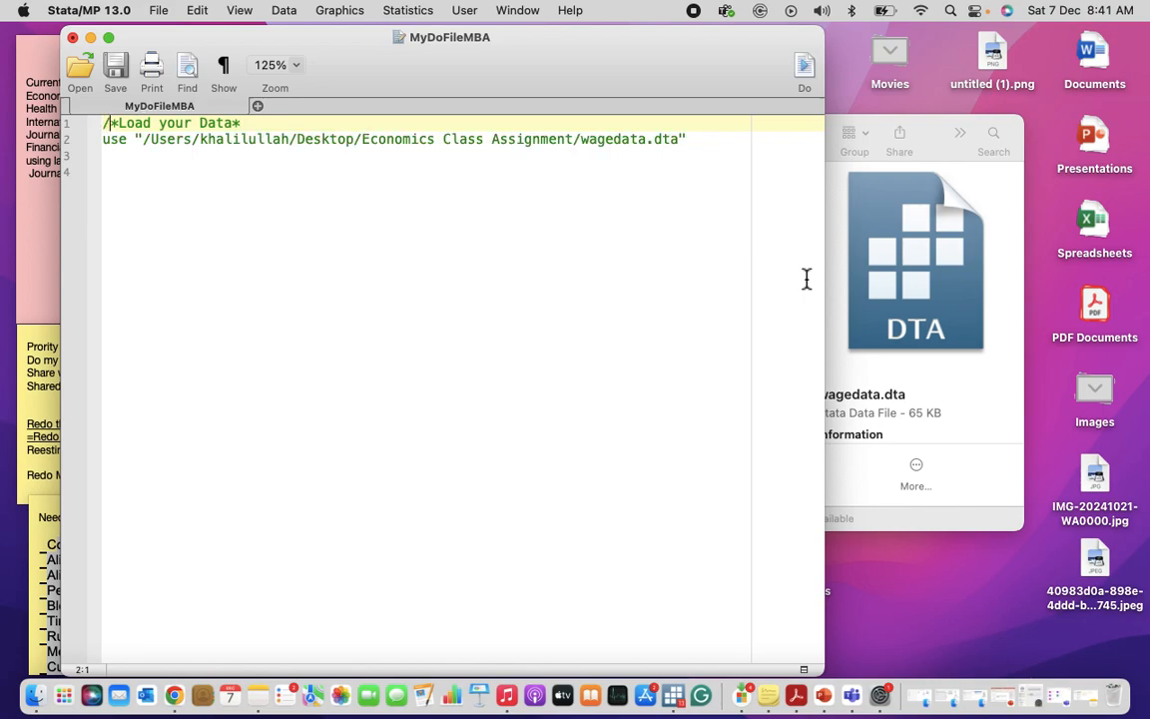
click(429, 124)
text(/)
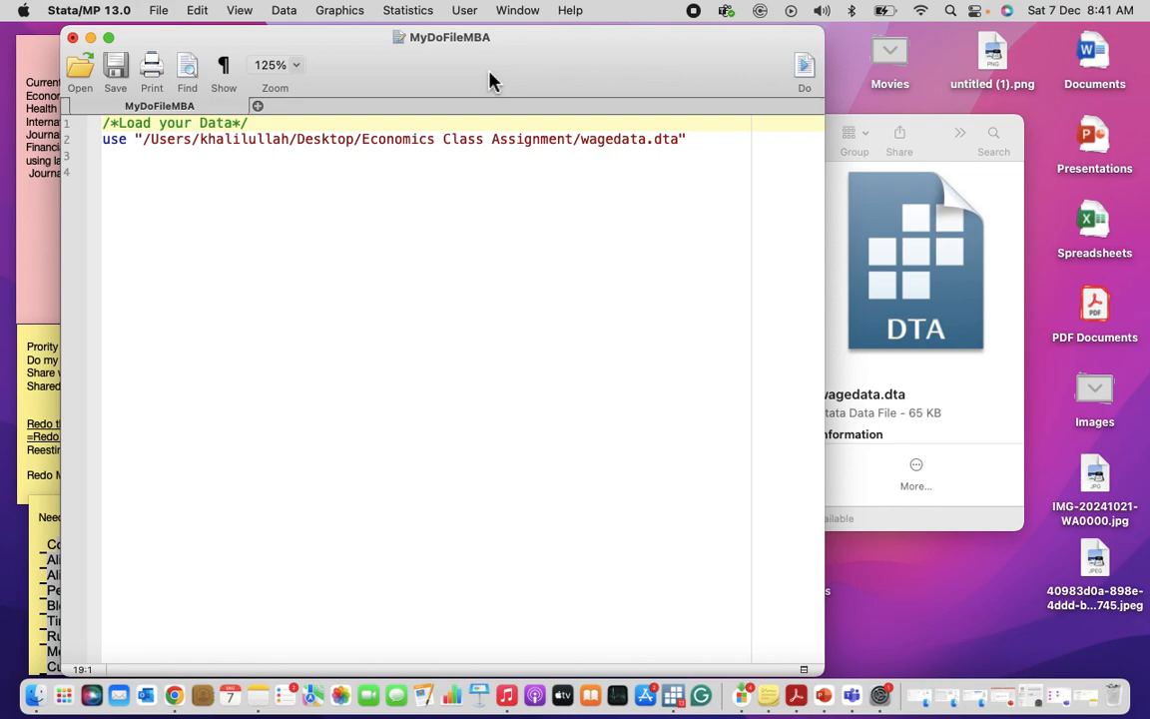
Step: Insert a blank line between the comment and the use command, and another blank line below the use command
key(shift+Left)
key(shift+Left)
key(Right)
key(Return)
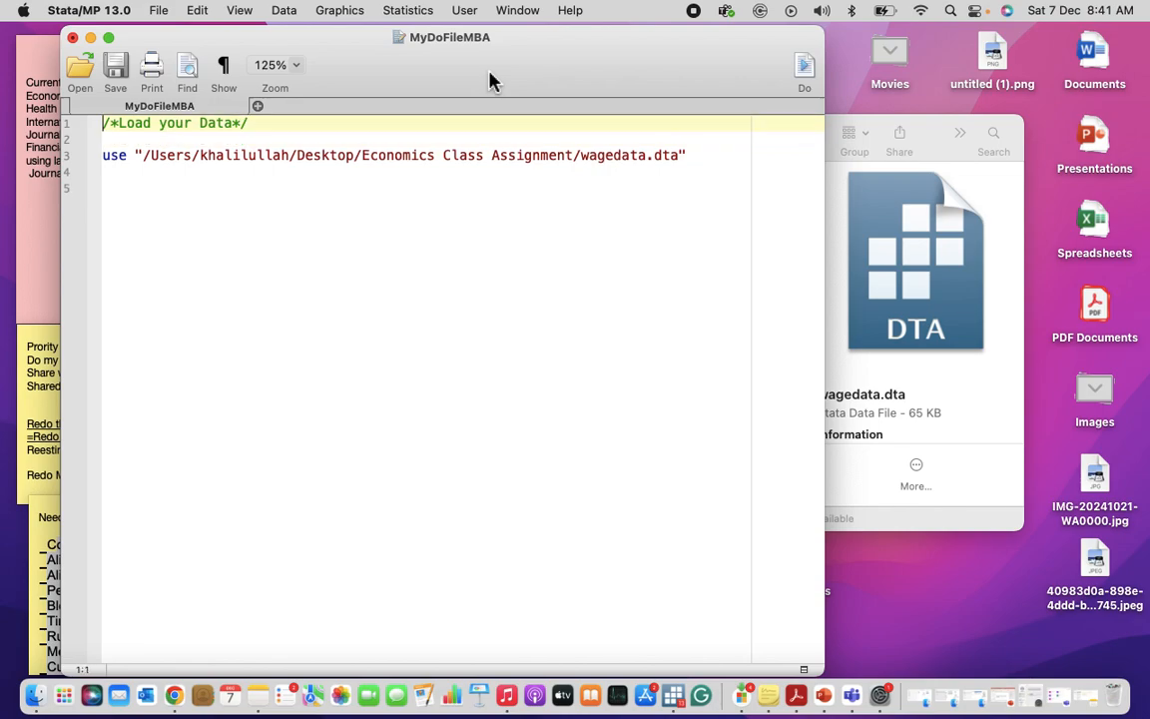
key(shift+Down)
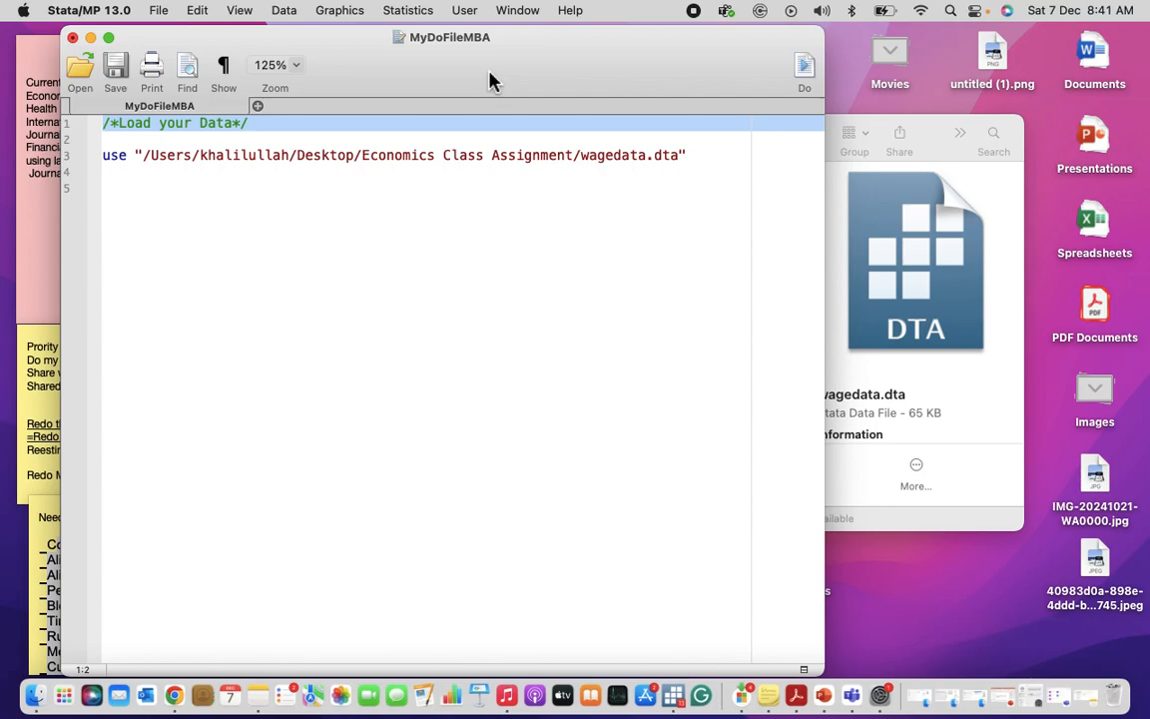
key(Down)
key(Down)
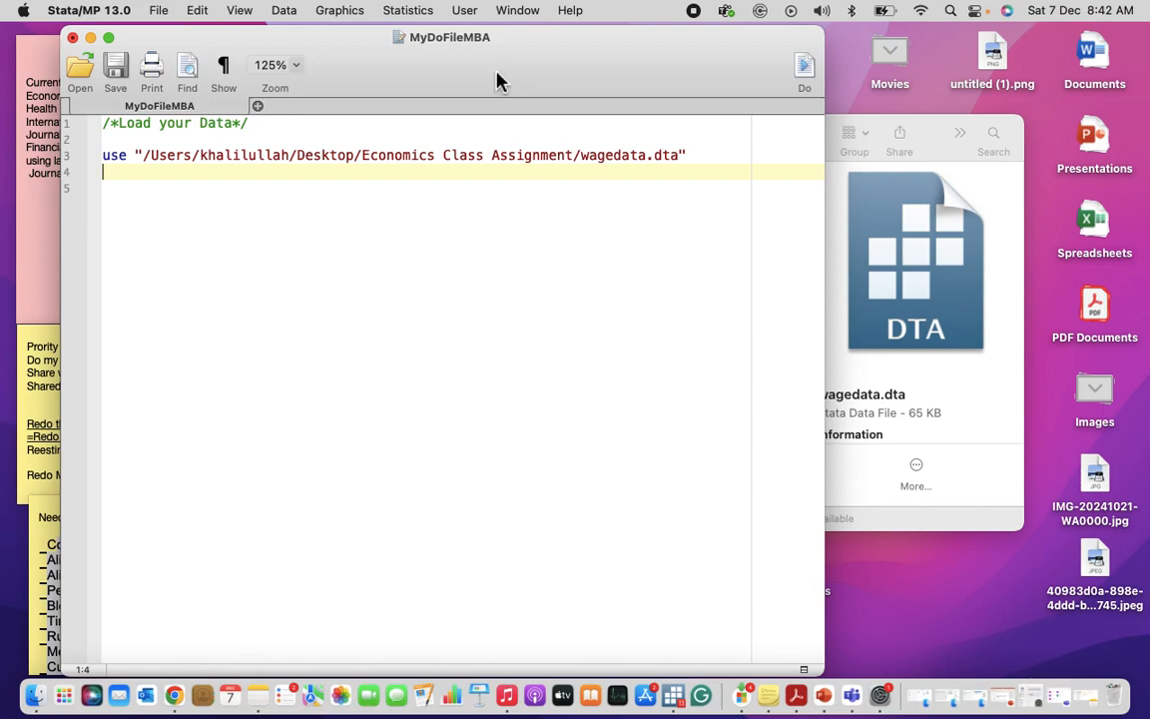
key(Return)
key(Down)
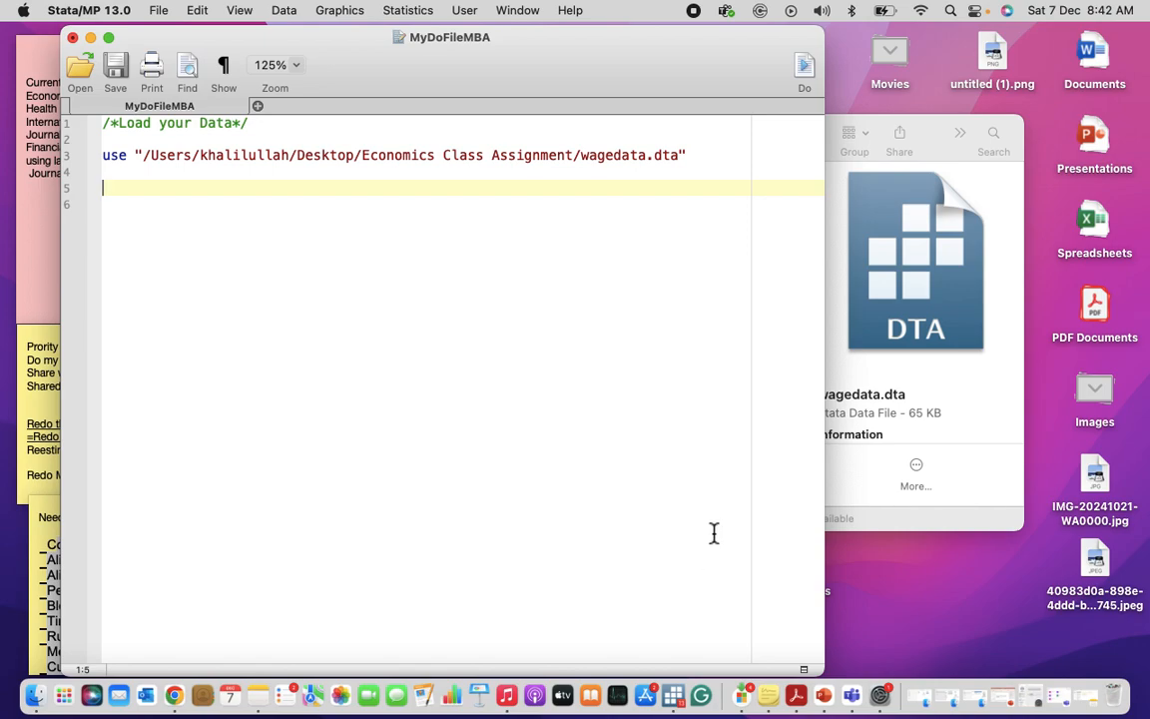
Step: Write the research question "We want to figure out if Education explains wages???" on line 5 and start a new line
text(We want to figu)
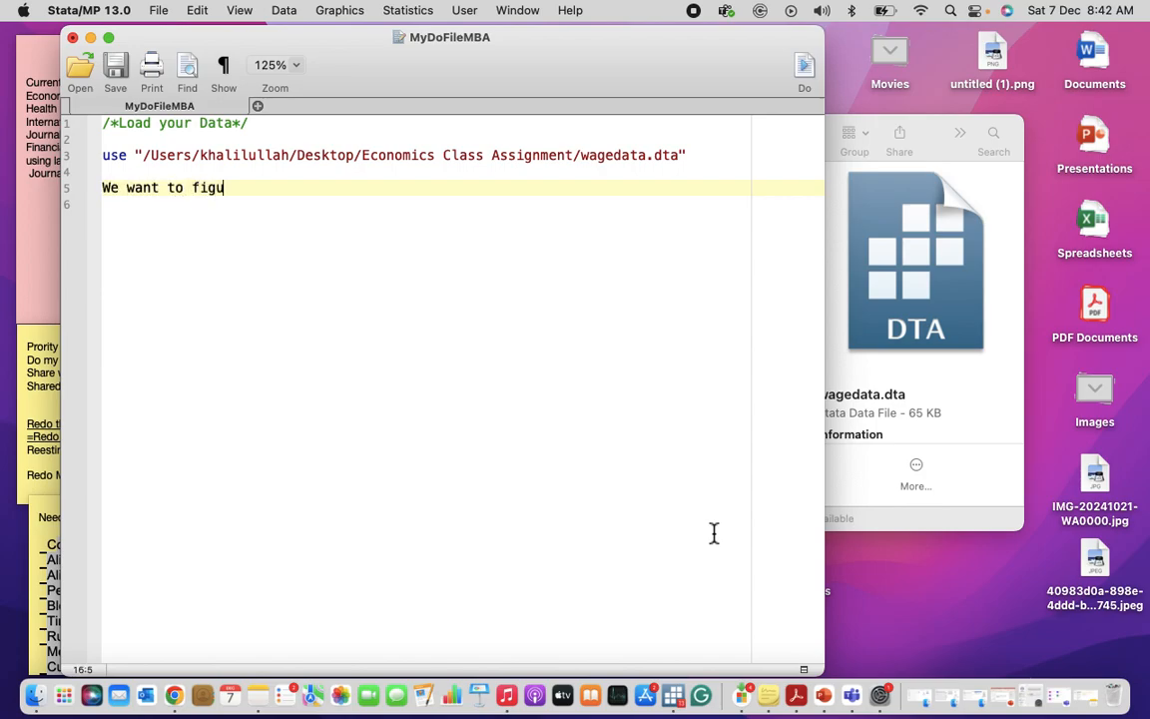
text(re out if Education explains wages???)
key(Return)
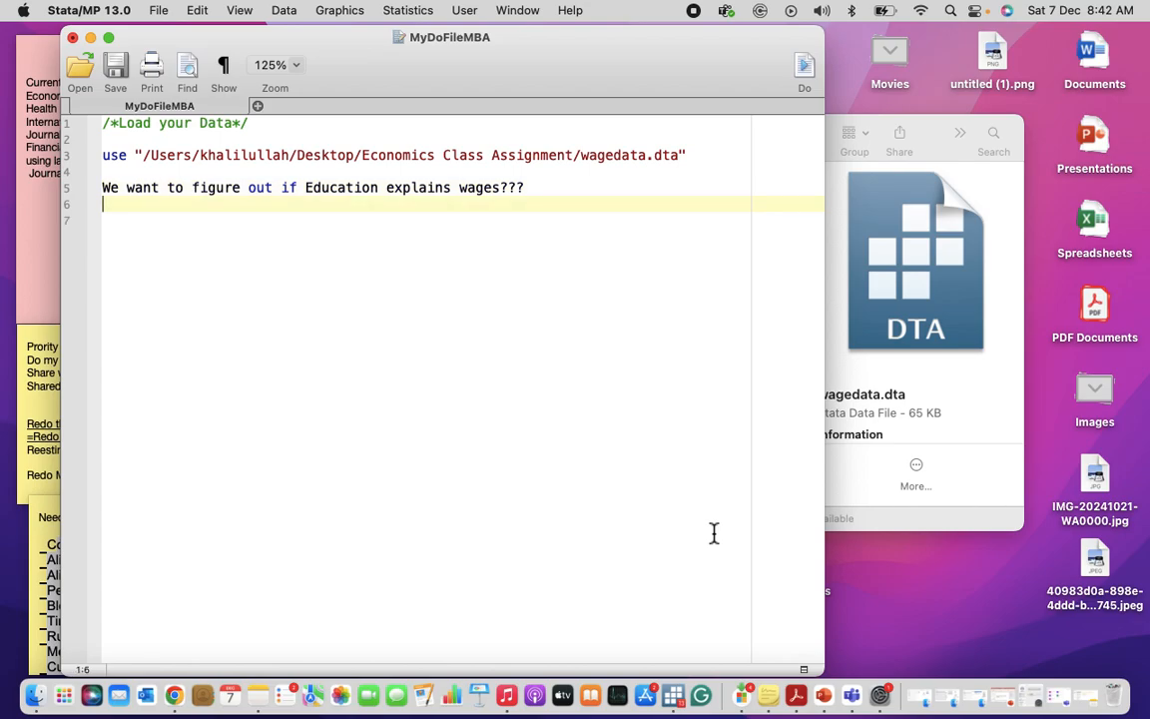
Step: Write the hypothesis line "H0=> B1=0 and we want to reject it" below the research question
text(H0=B1=)
key(Left)
text(>)
key(Right)
key(Right)
key(Right)
text(0)
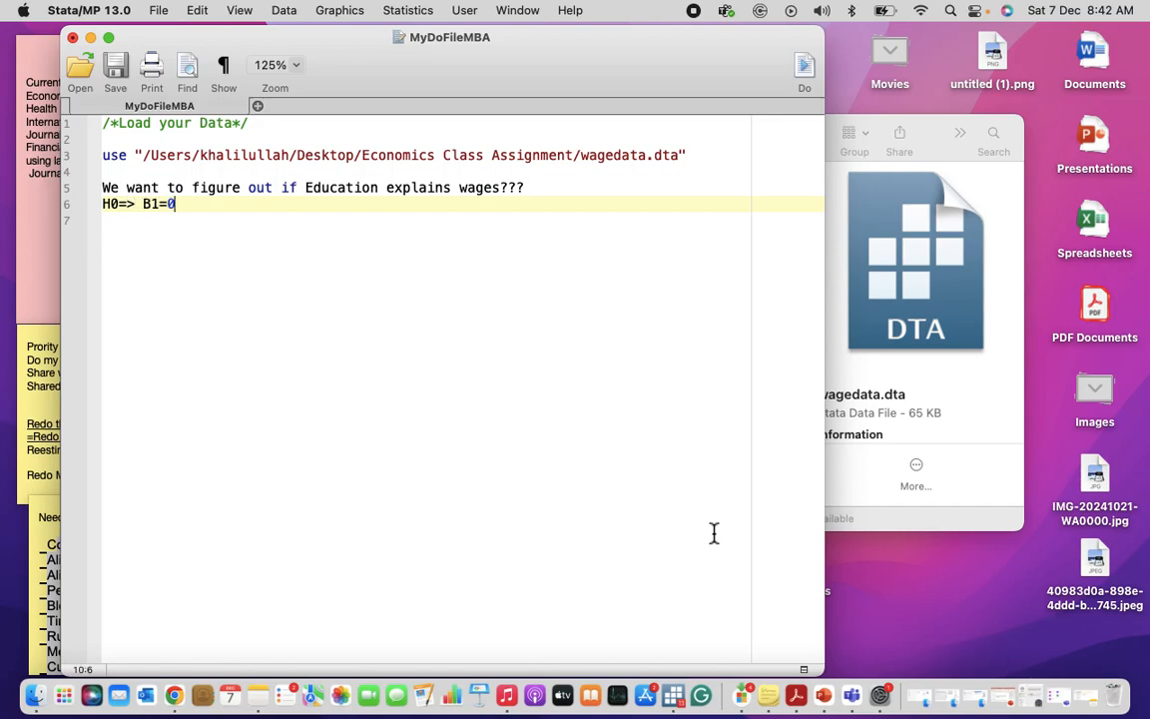
text( and we want to reject it)
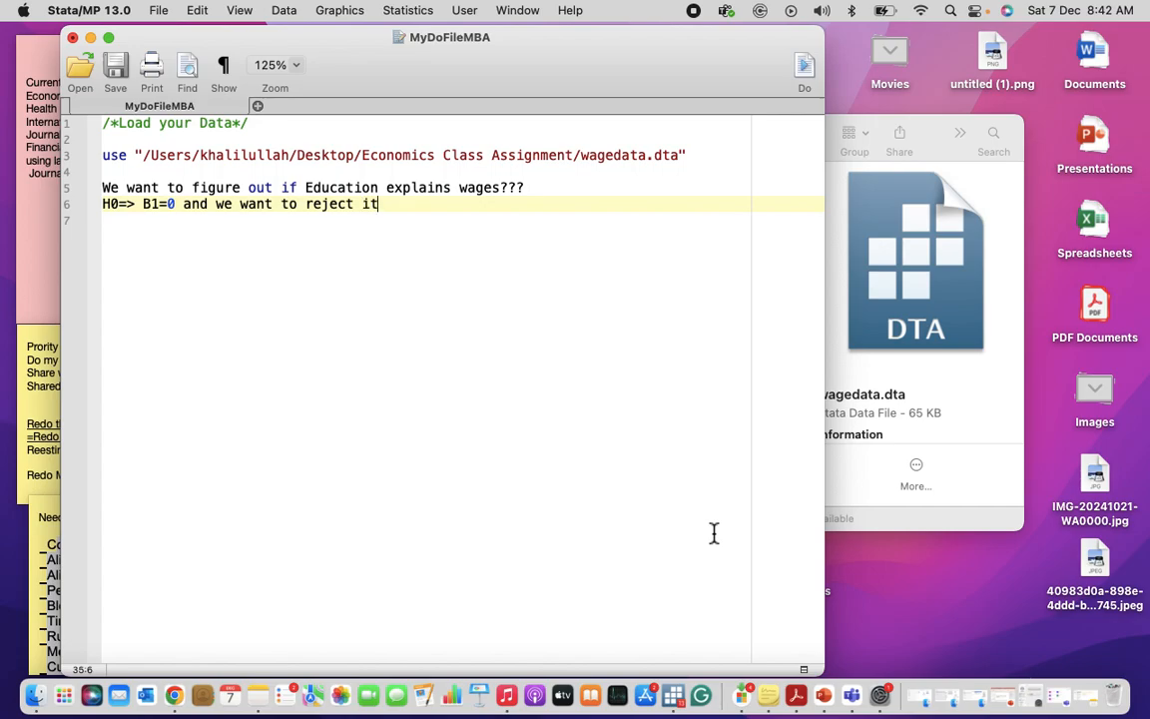
Step: Add the closing comment delimiter */ on its own line below the hypothesis
key(Return)
key(Return)
text(/)
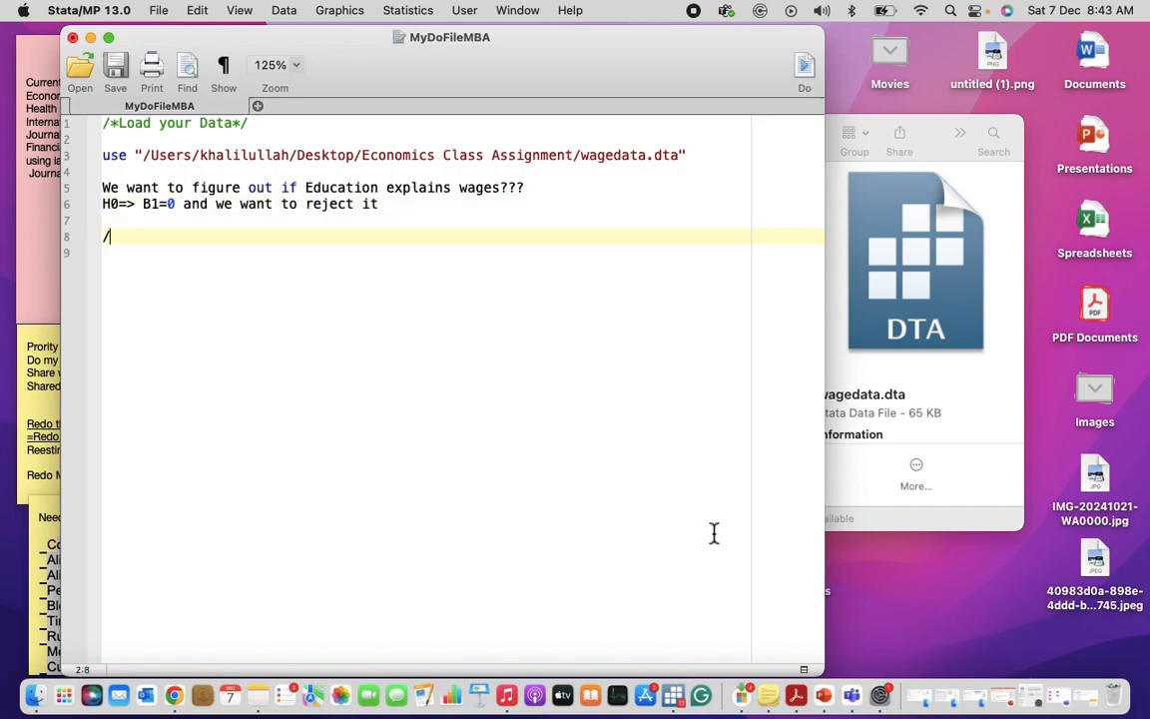
key(Left)
text(*)
Step: Add the opening delimiter /* above the research question and remove the blank line before the closing */
key(Up)
key(Up)
key(Up)
key(Up)
text(/)
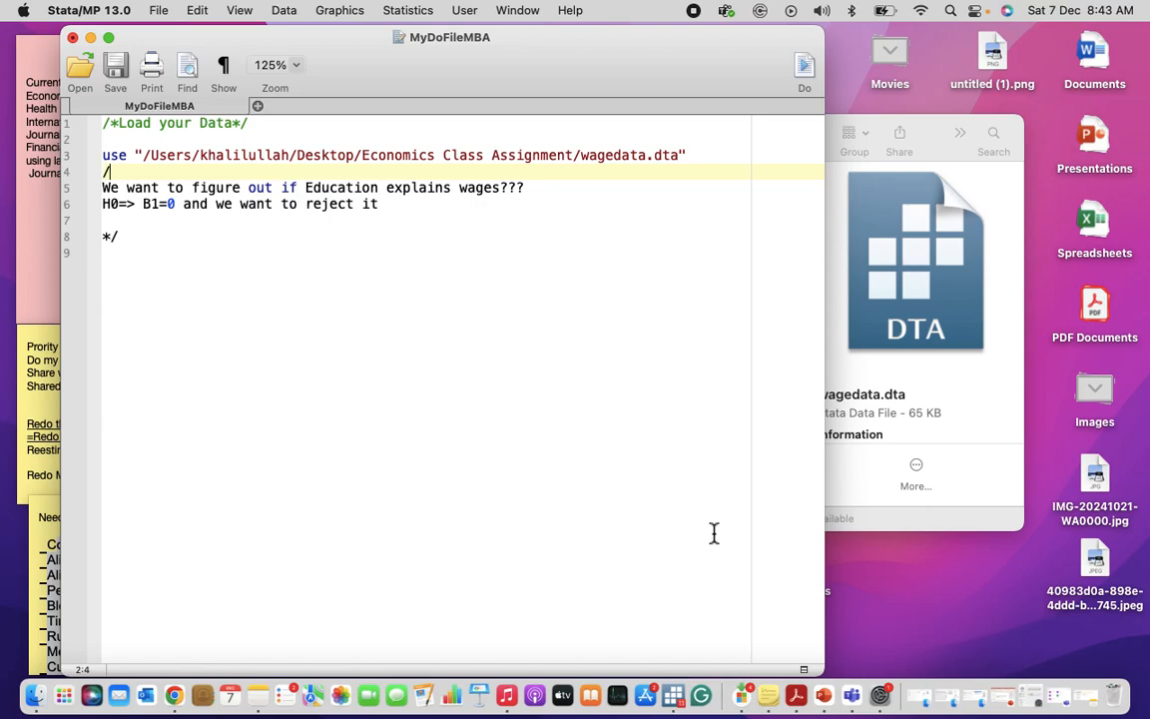
text(*)
key(Down)
key(Down)
key(Down)
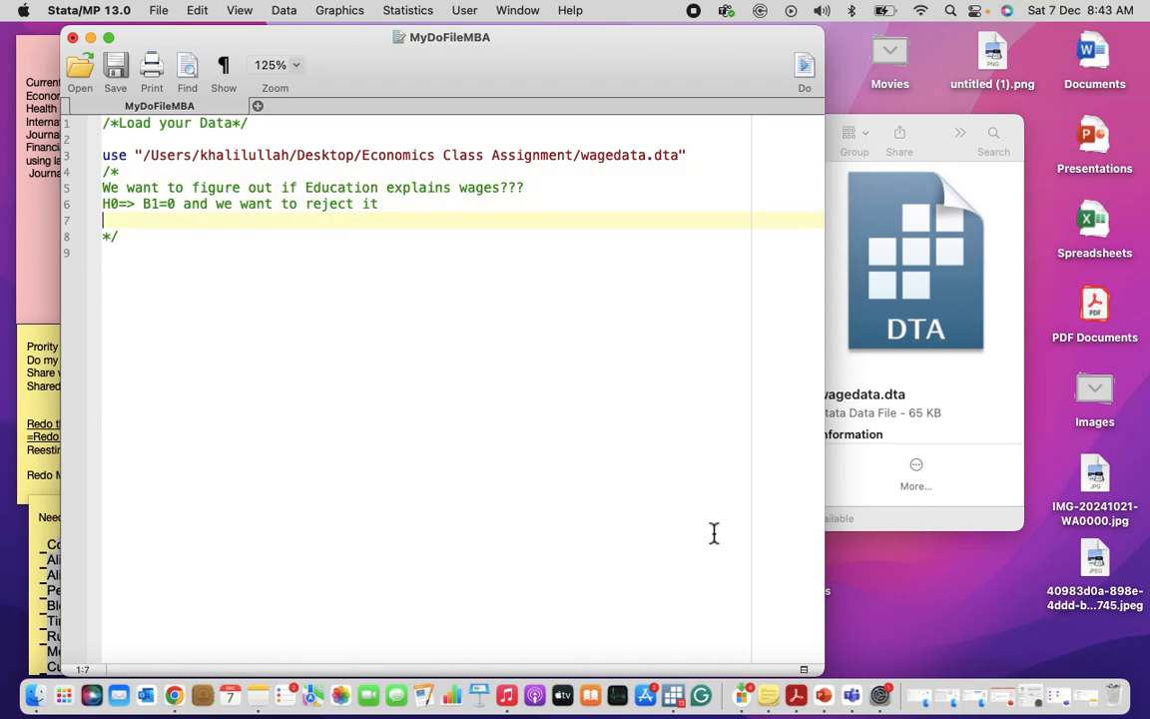
key(BackSpace)
Step: Begin a scatter command on line 9, below the comment block
key(Down)
key(Down)
key(Down)
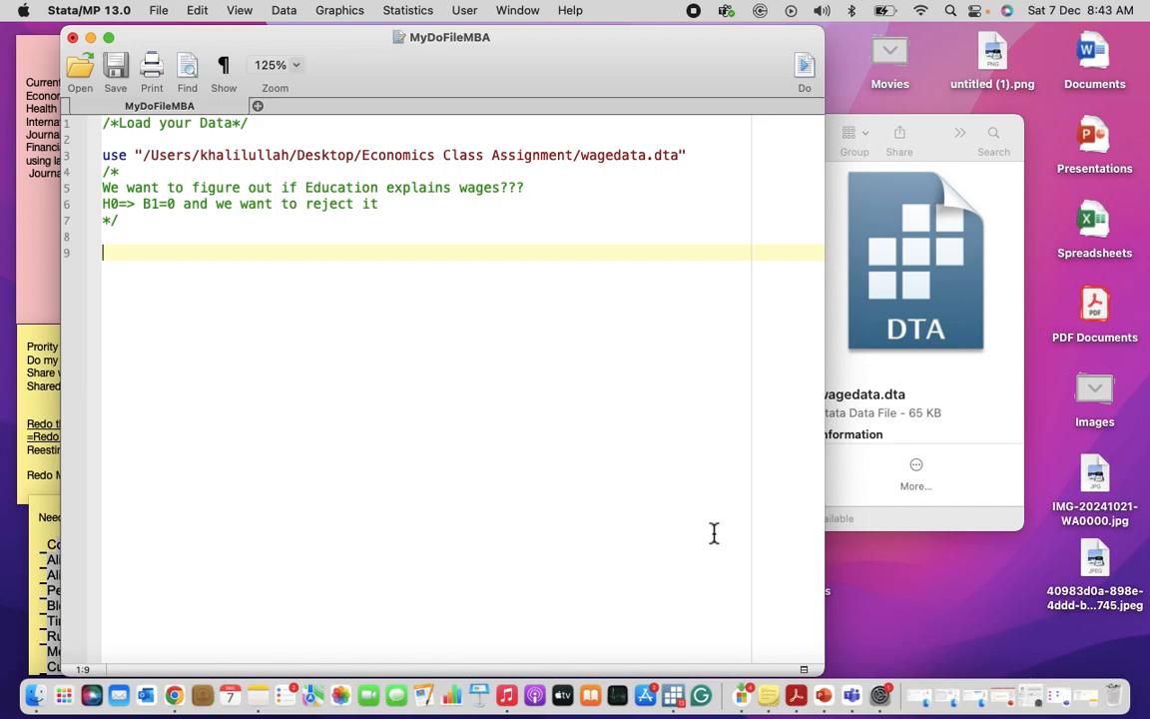
text(scatter)
Step: Take the main Stata window out of full screen and arrange it beside the do-file editor
drag(641, 90, 583, 26)
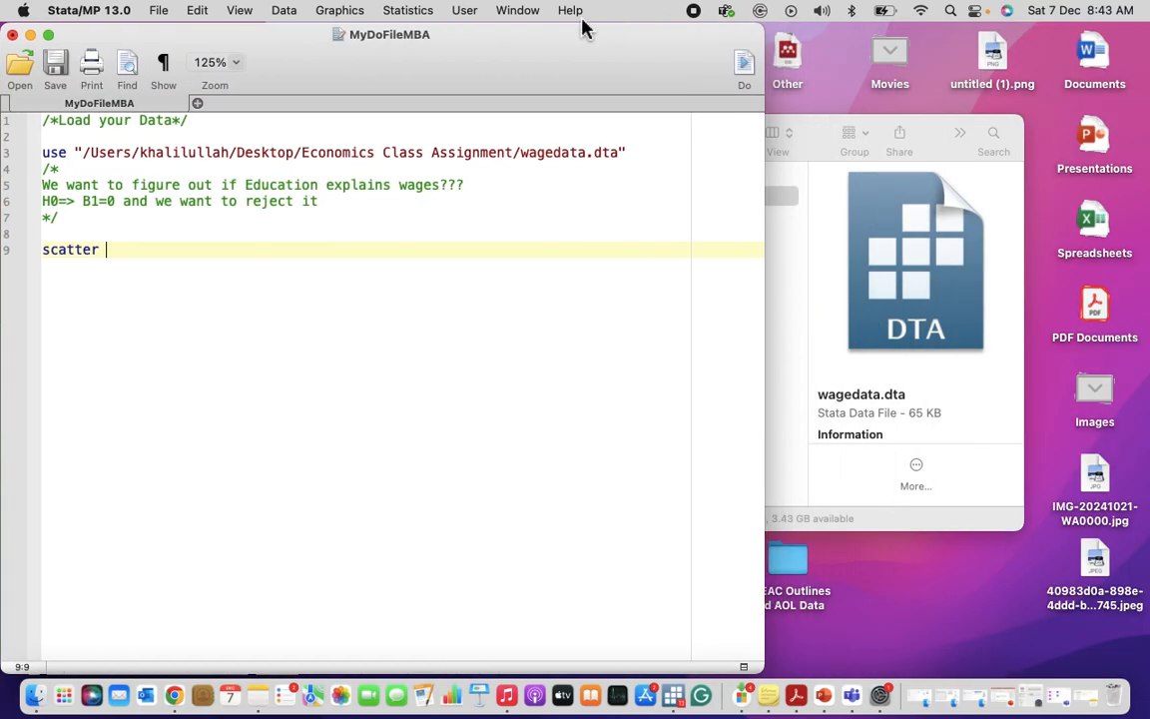
click(685, 704)
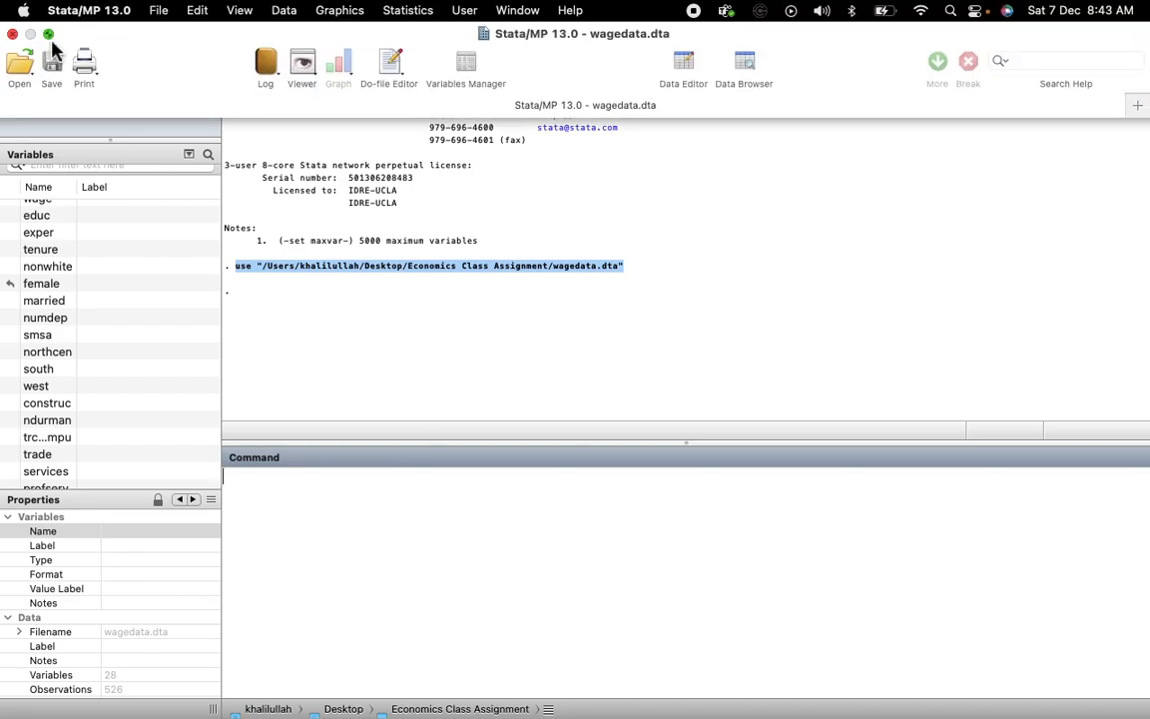
click(44, 33)
drag(355, 43, 711, 15)
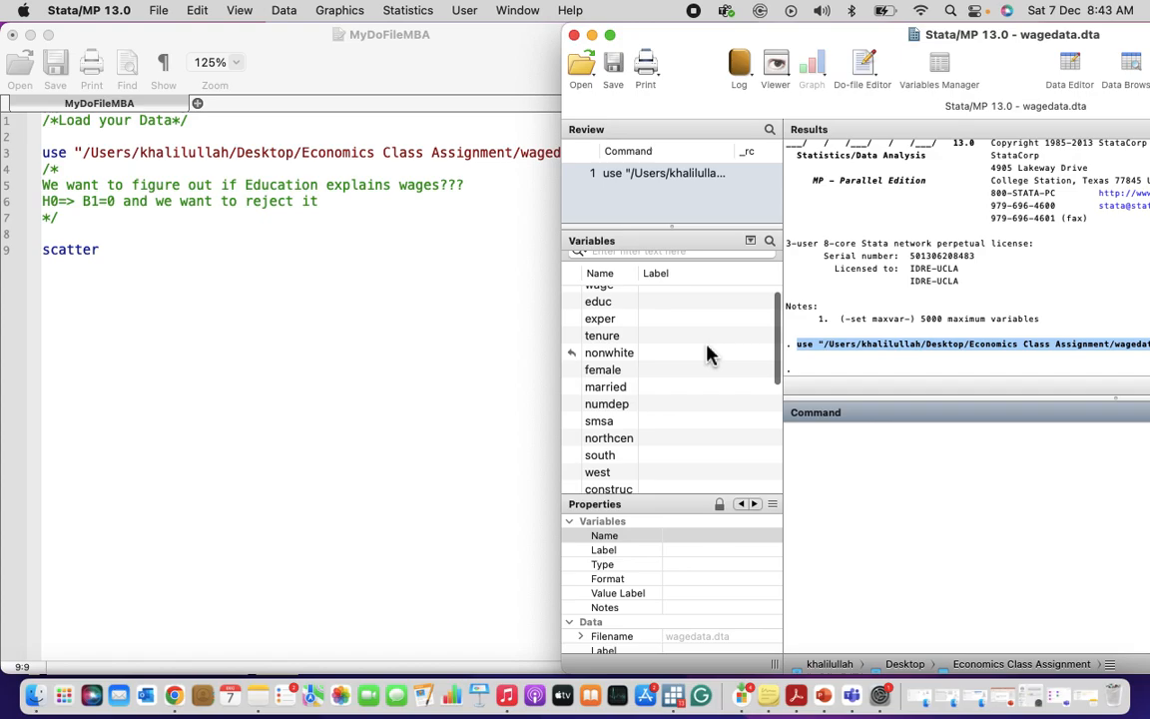
Step: Copy the wage and educ variable names as a varlist and paste them after scatter in the do-file
scroll(707, 354, up, 1)
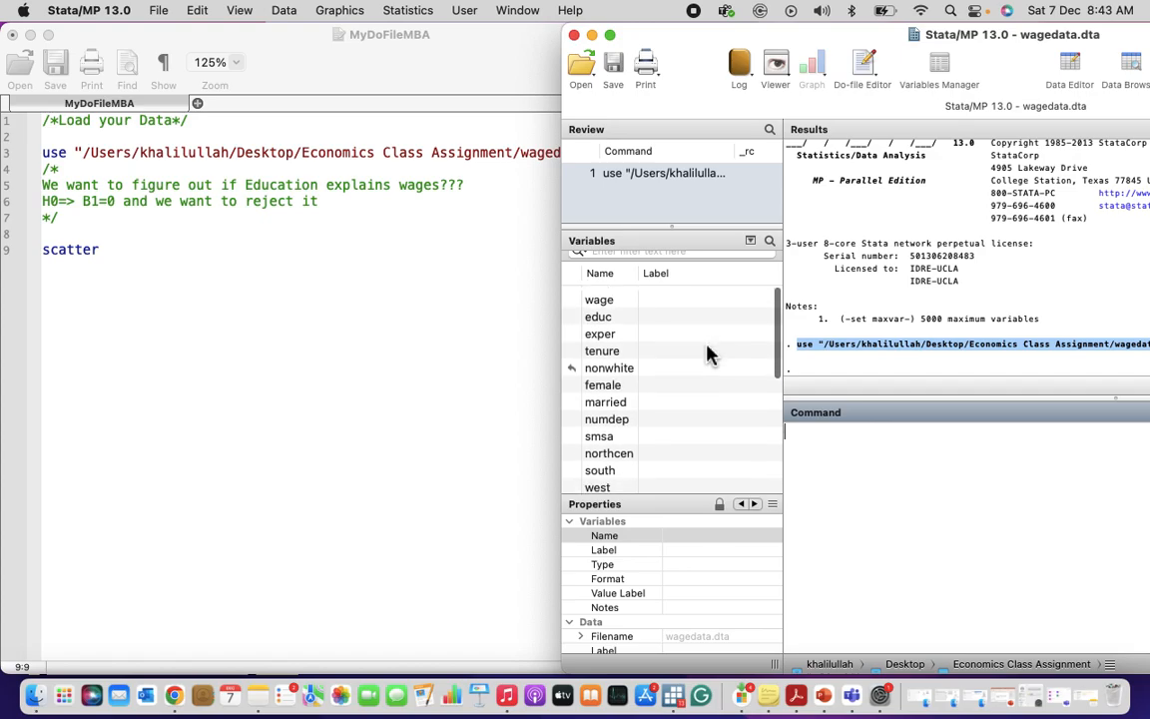
click(597, 297)
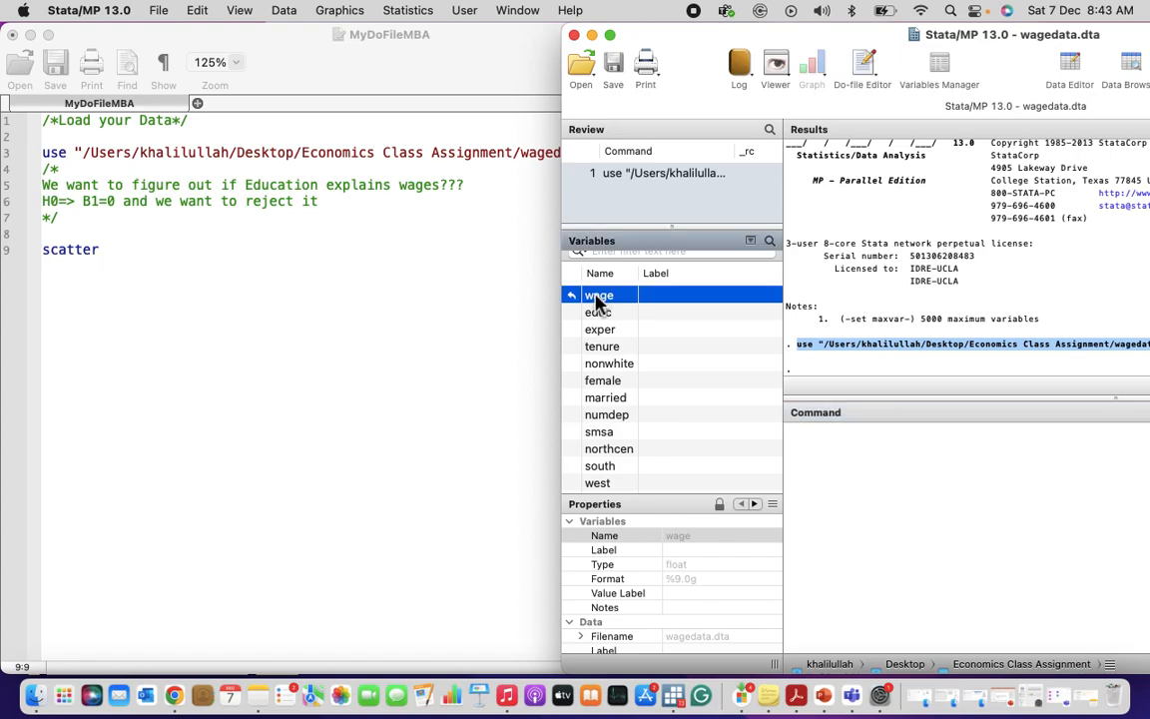
shift+click(596, 313)
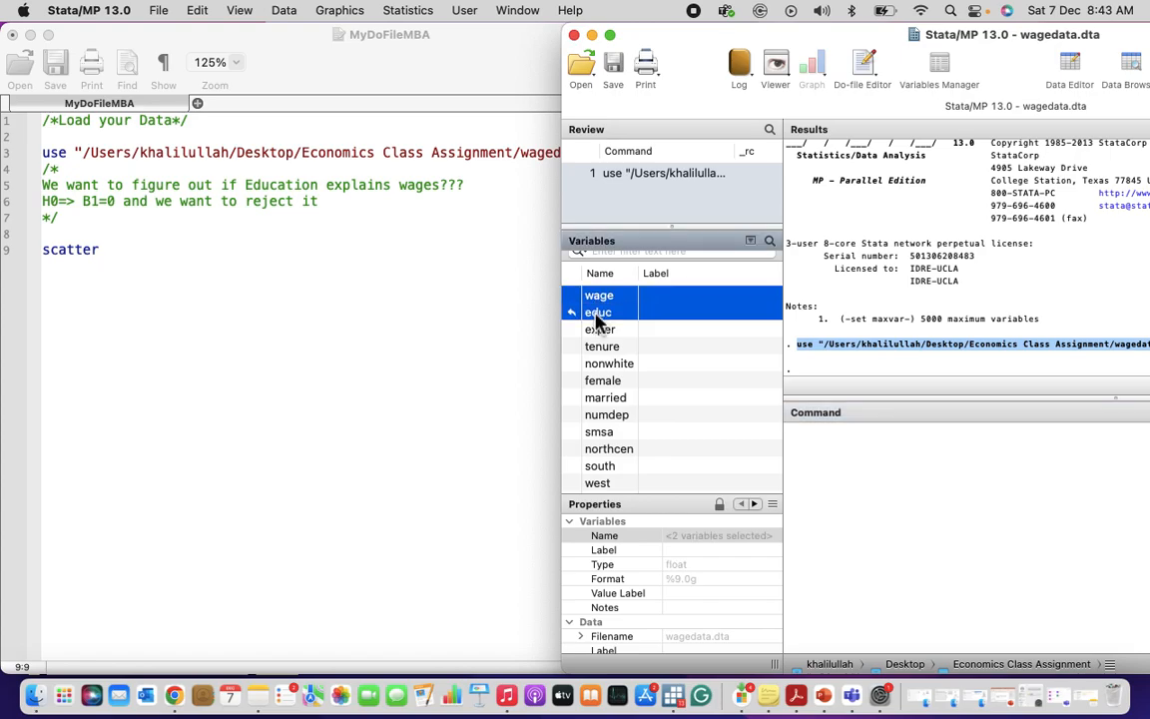
right_click(596, 316)
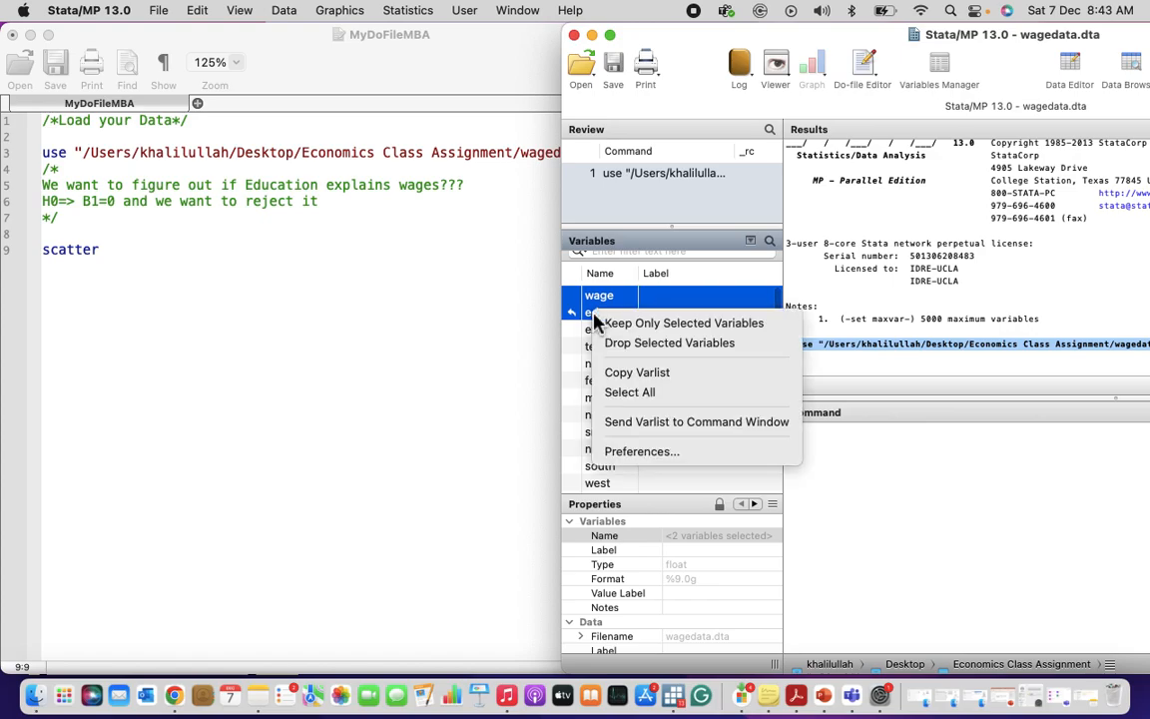
click(641, 380)
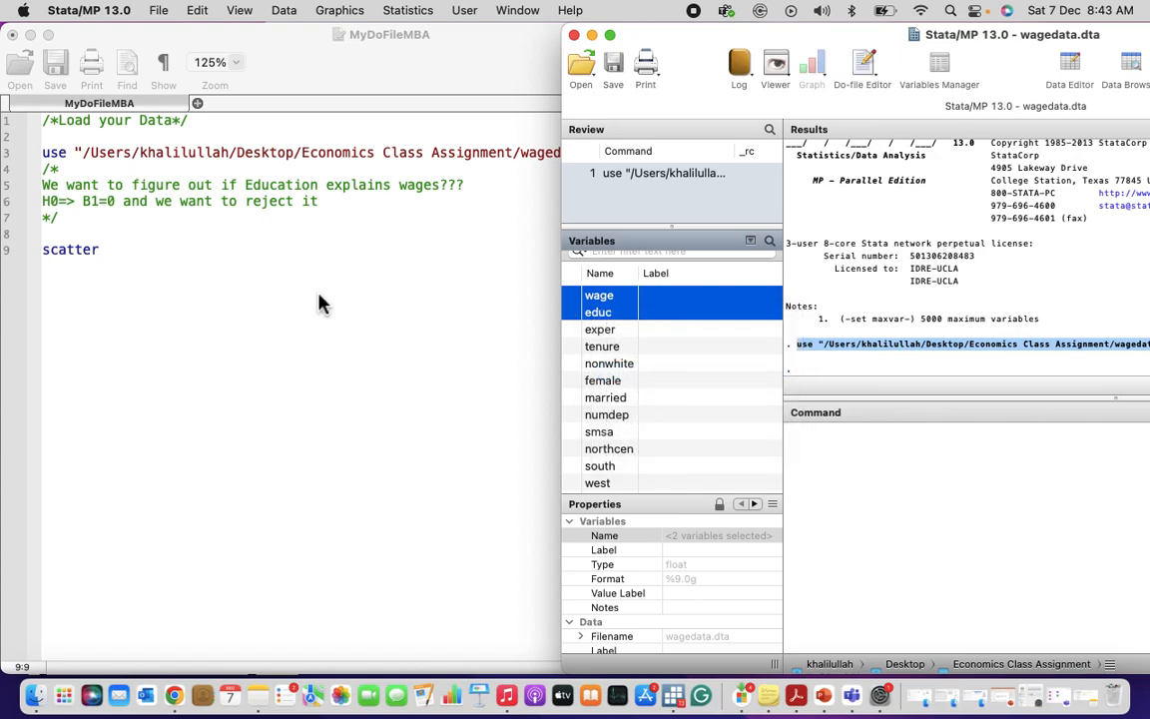
click(273, 266)
key(super+v)
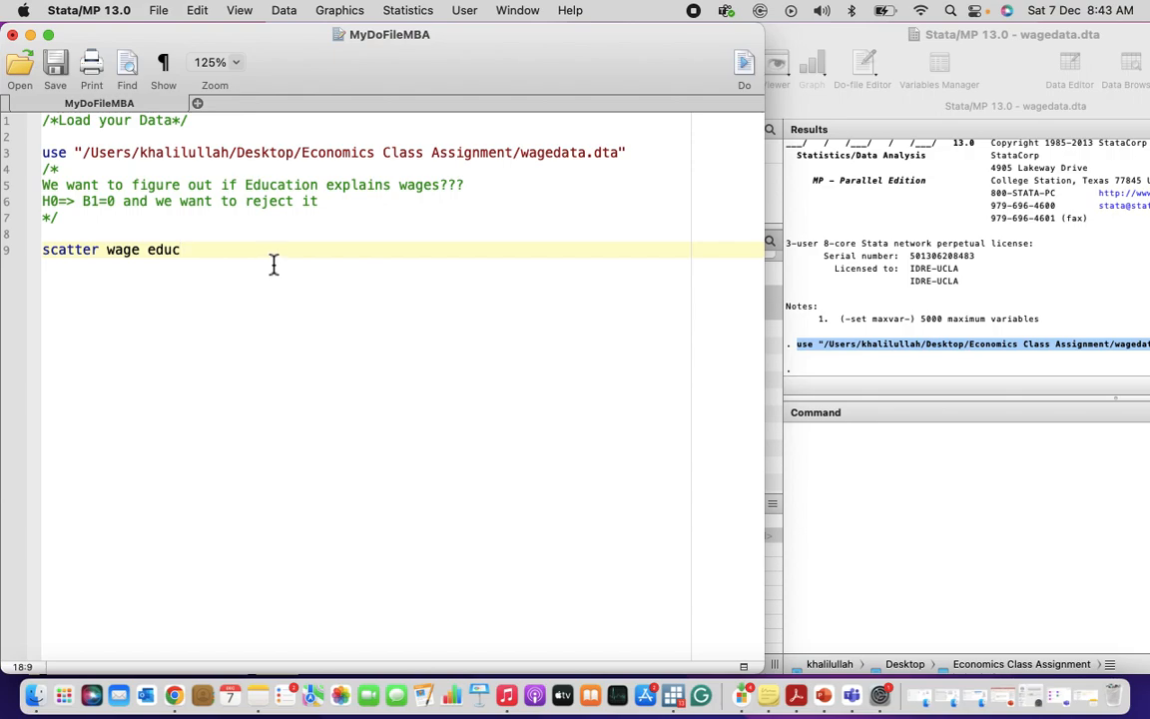
Step: Run only the selected /*Load your Data*/ comment line from the do-file
click(742, 76)
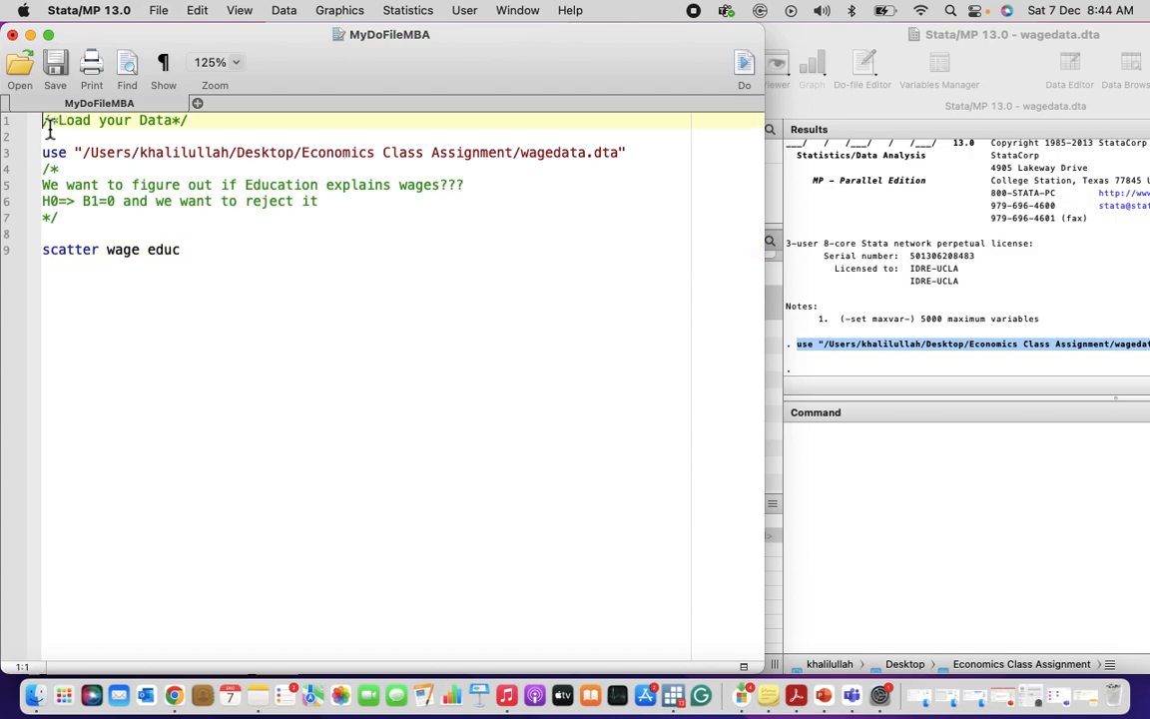
drag(44, 120, 195, 122)
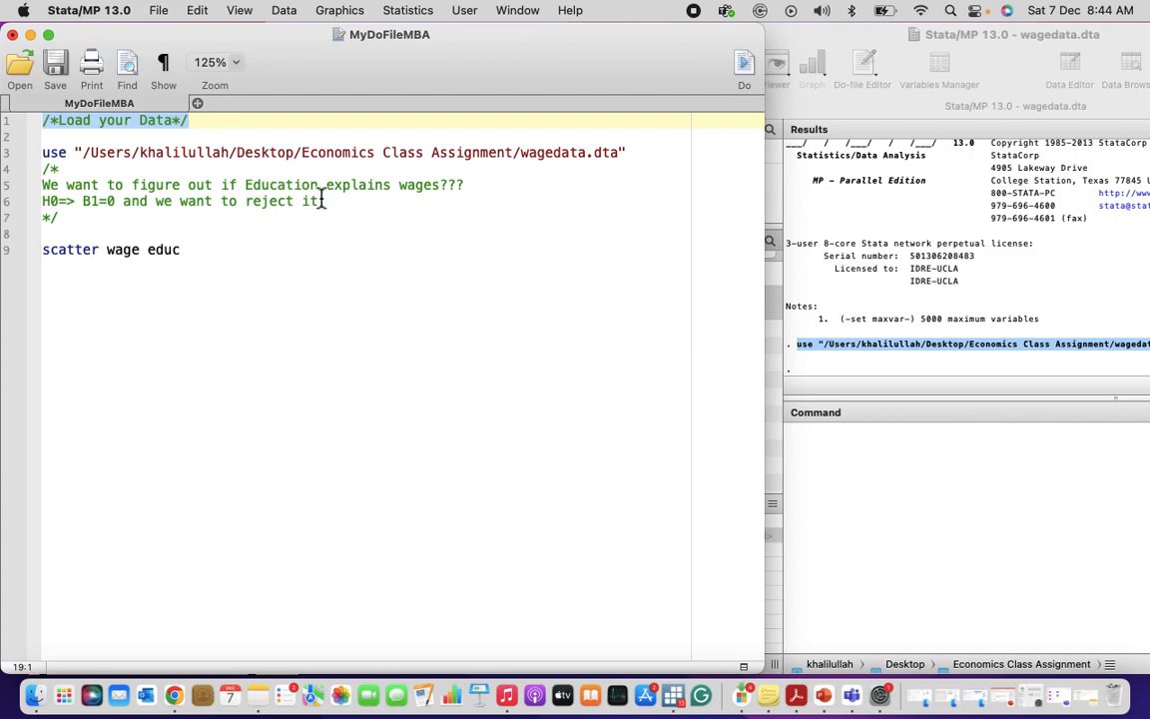
click(744, 64)
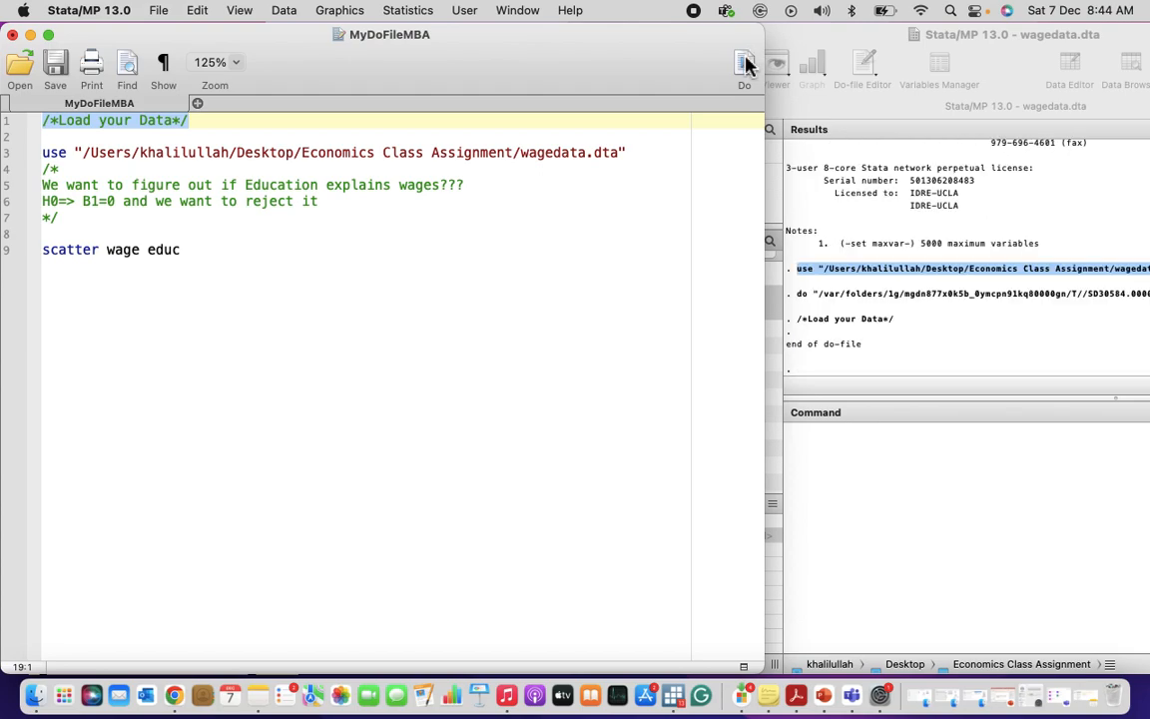
Step: Run the whole do-file to draw the scatter plot of wage against educ, and close the graph
click(656, 202)
click(667, 136)
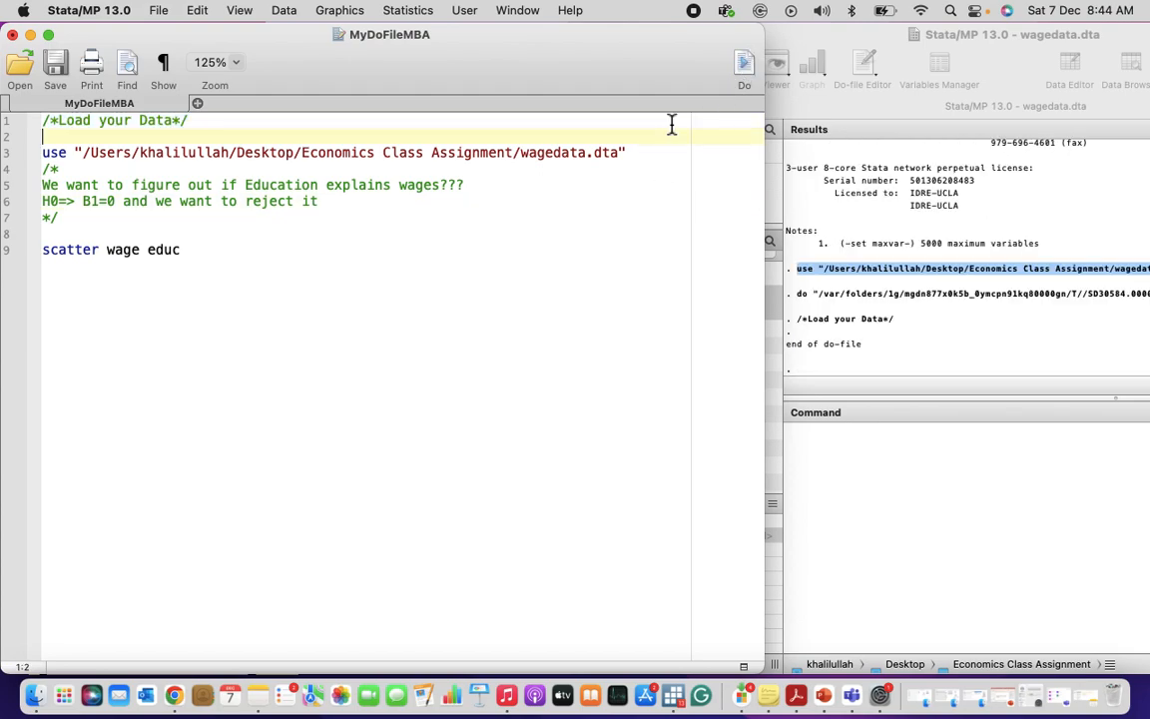
click(741, 71)
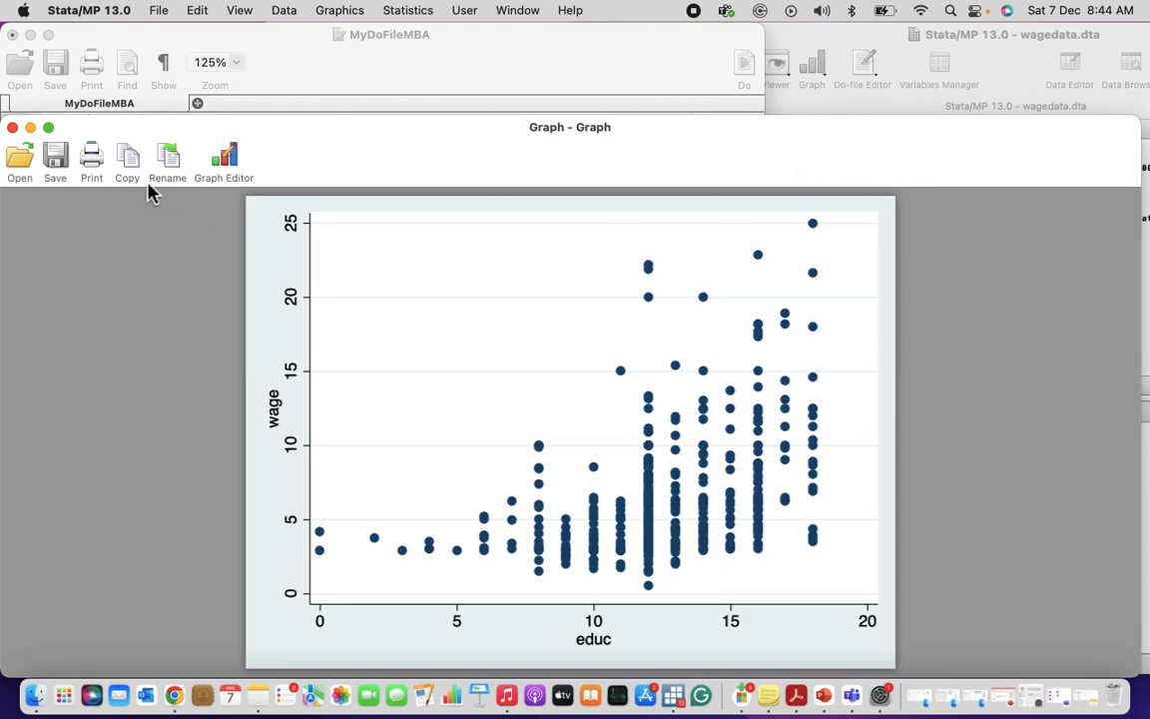
click(12, 127)
Step: Add the command correlate wage educ on line 11 of the do-file and run only that line
click(208, 289)
key(Return)
key(Return)
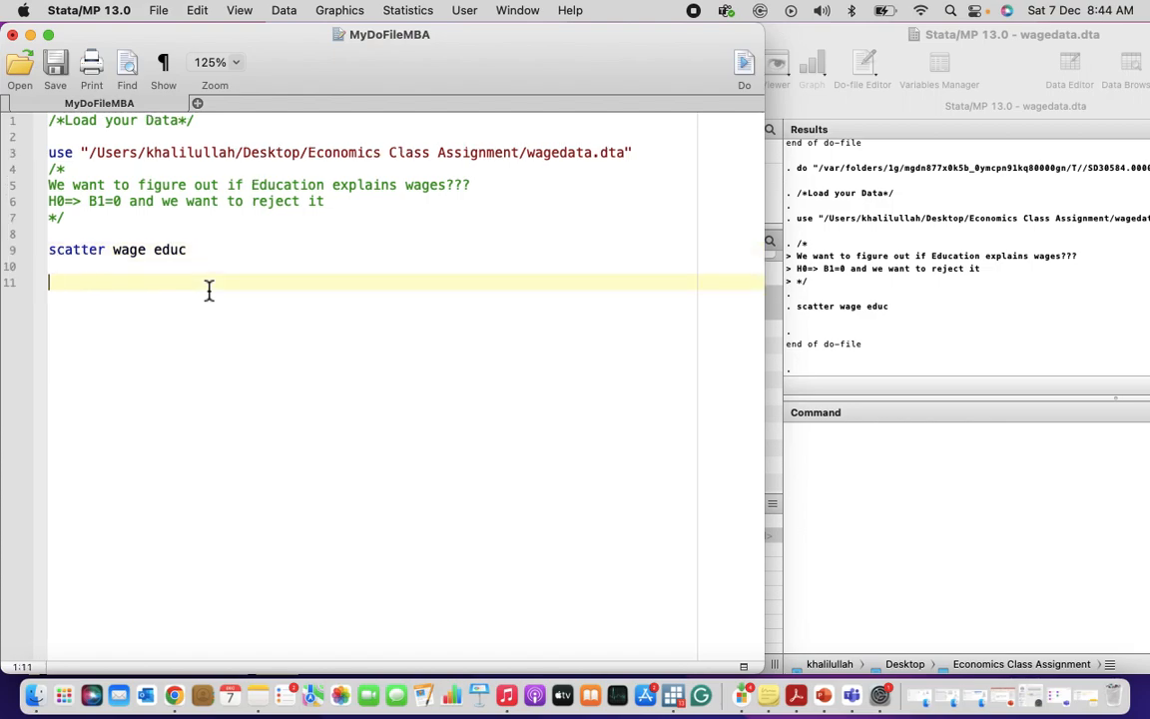
text(correlate wage educ)
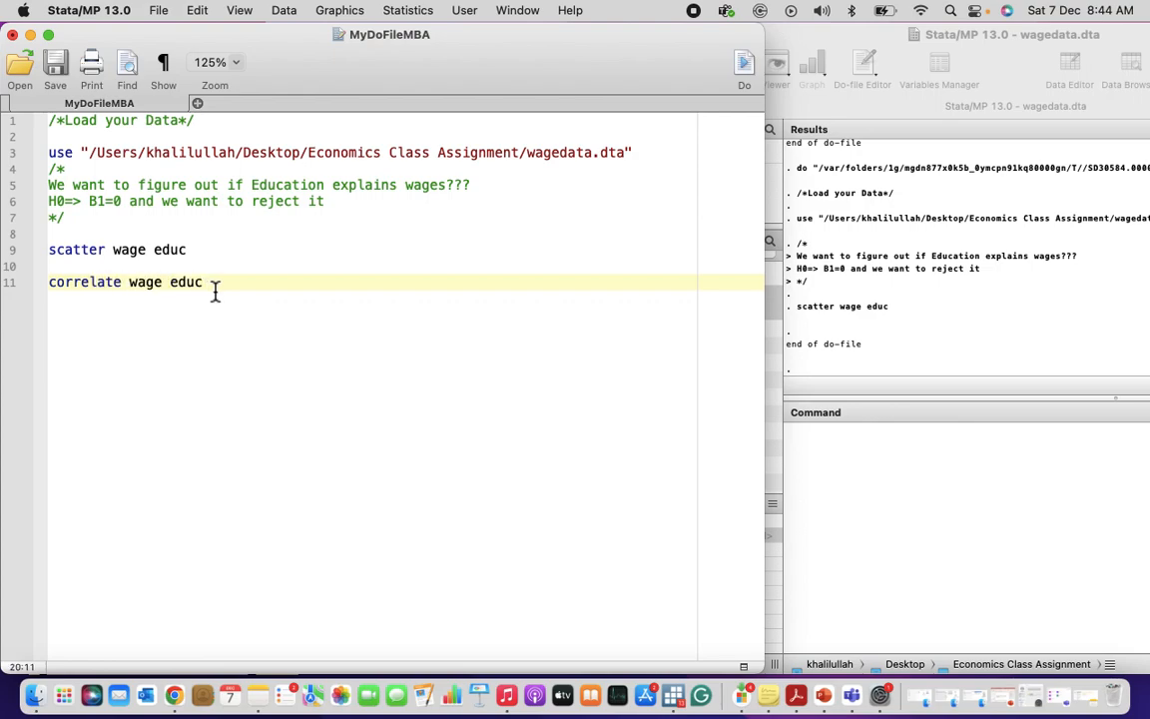
drag(214, 289, 30, 281)
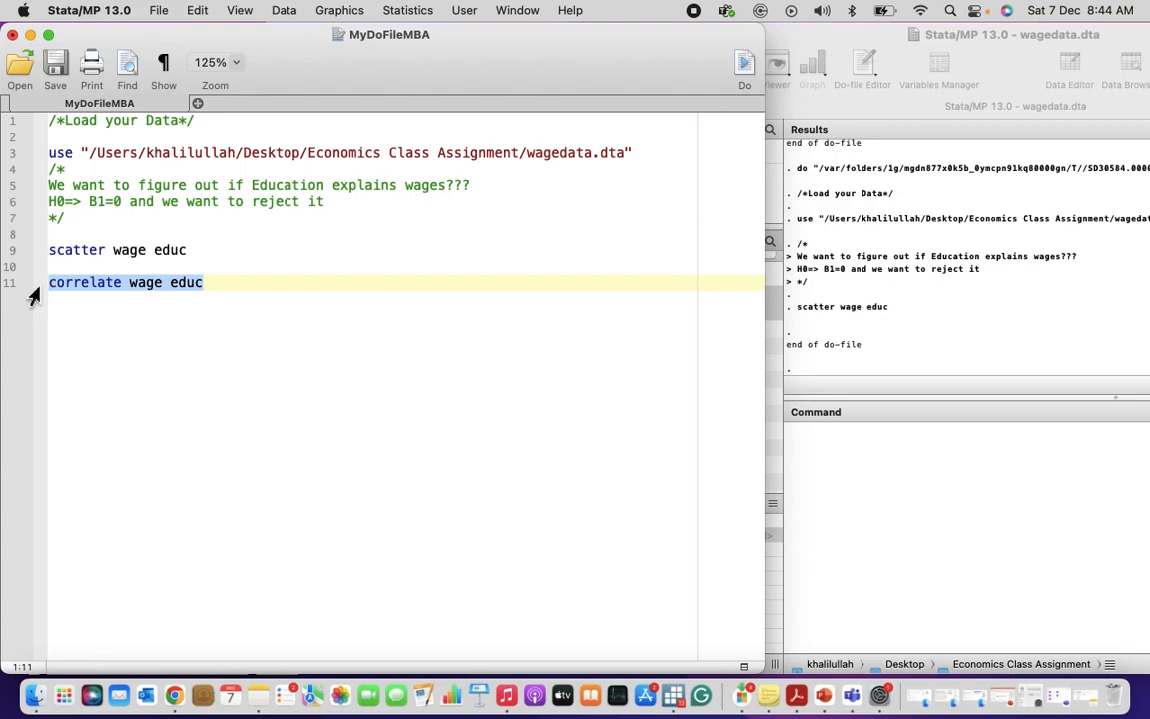
click(754, 84)
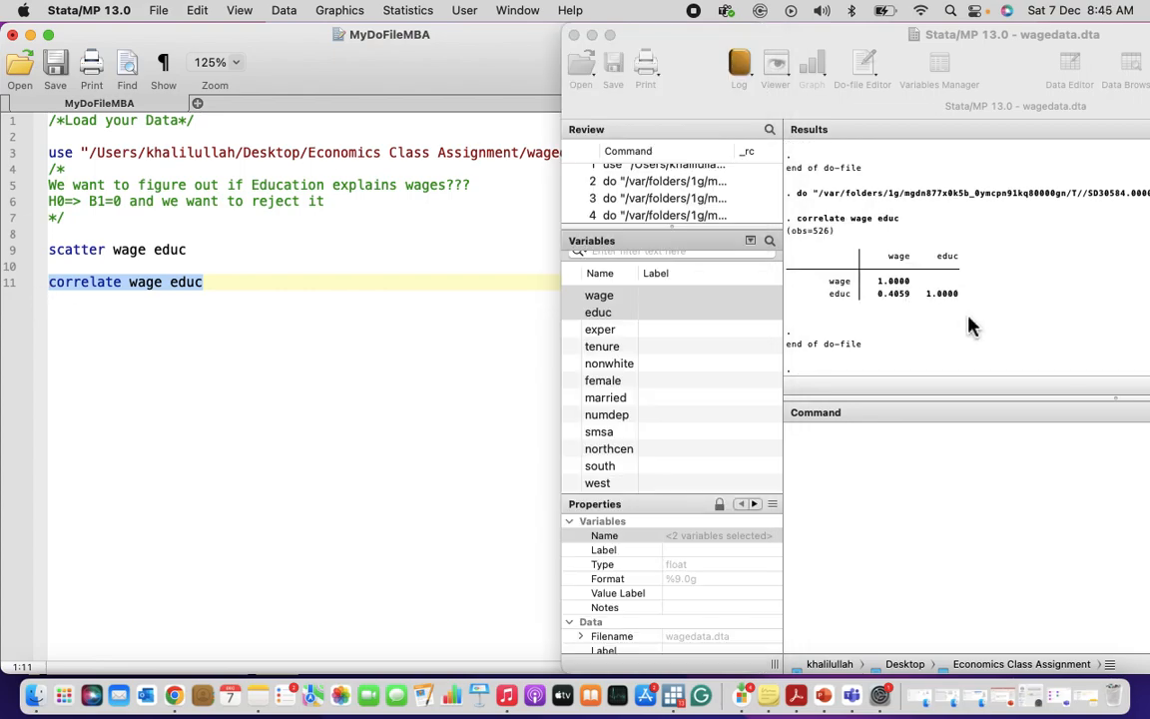
Step: Move the main Stata window so the results are fully readable and highlight the wage and educ correlation table
drag(871, 34, 591, 33)
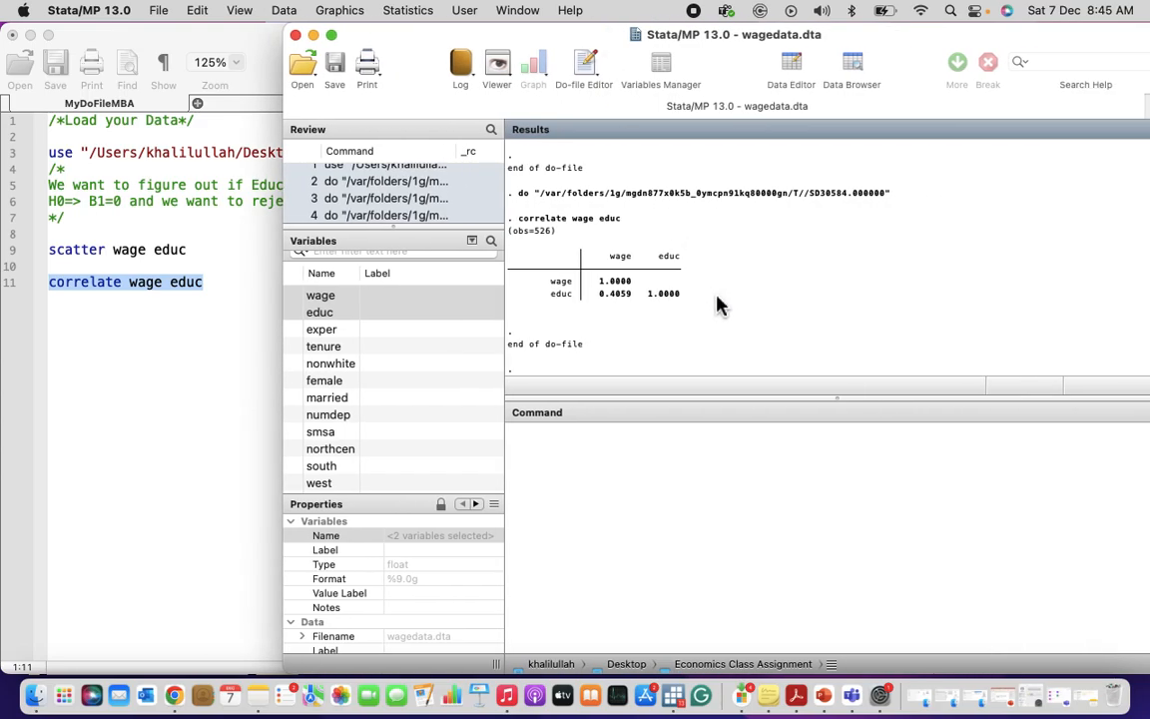
drag(715, 255, 609, 317)
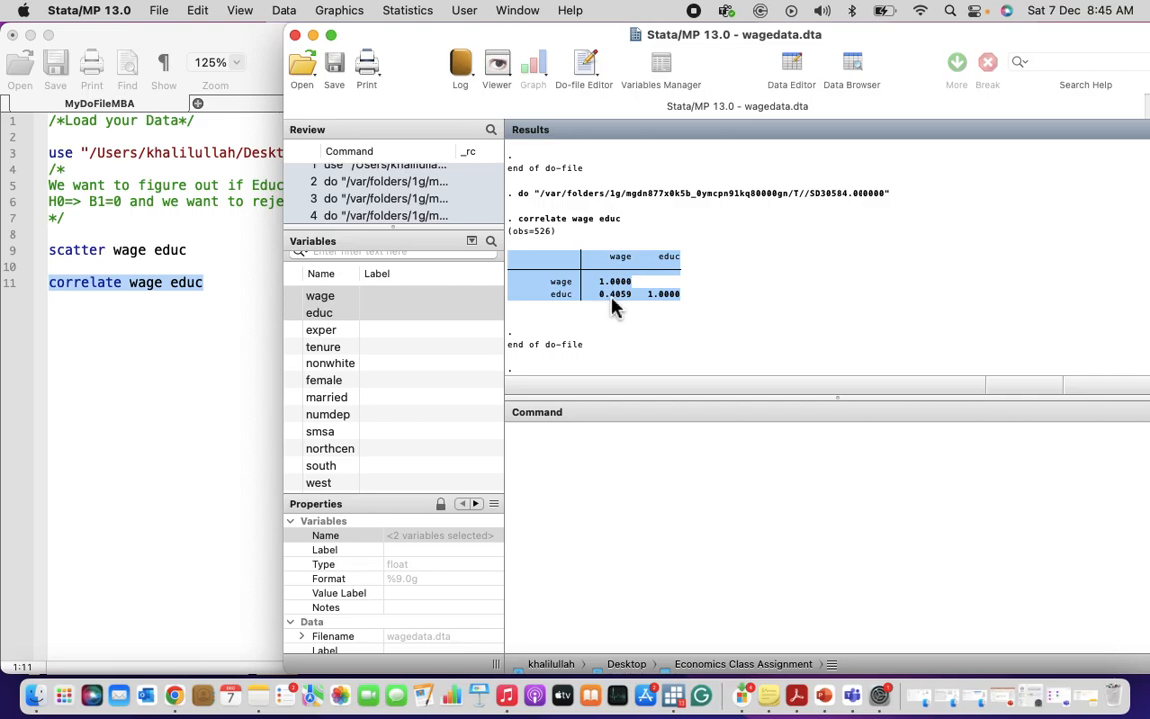
Step: Add the comment /* Correlation is not causation**/ on line 13, below the correlate command
click(229, 362)
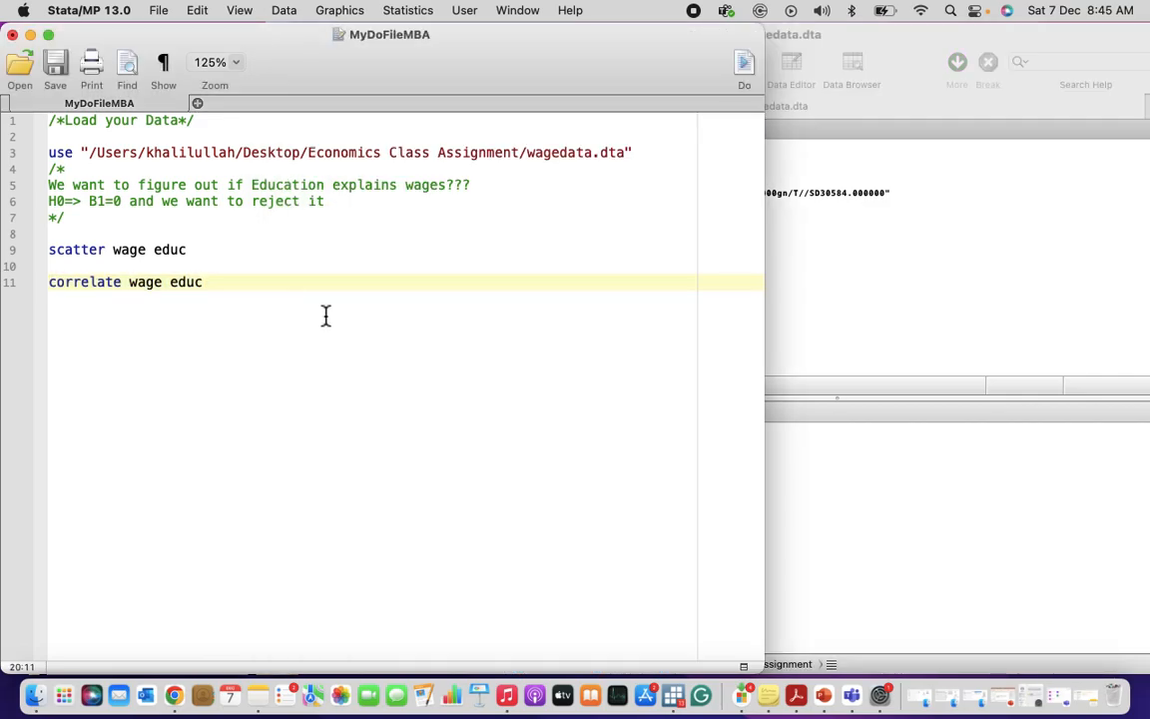
key(Return)
key(Return)
text(/* Cor)
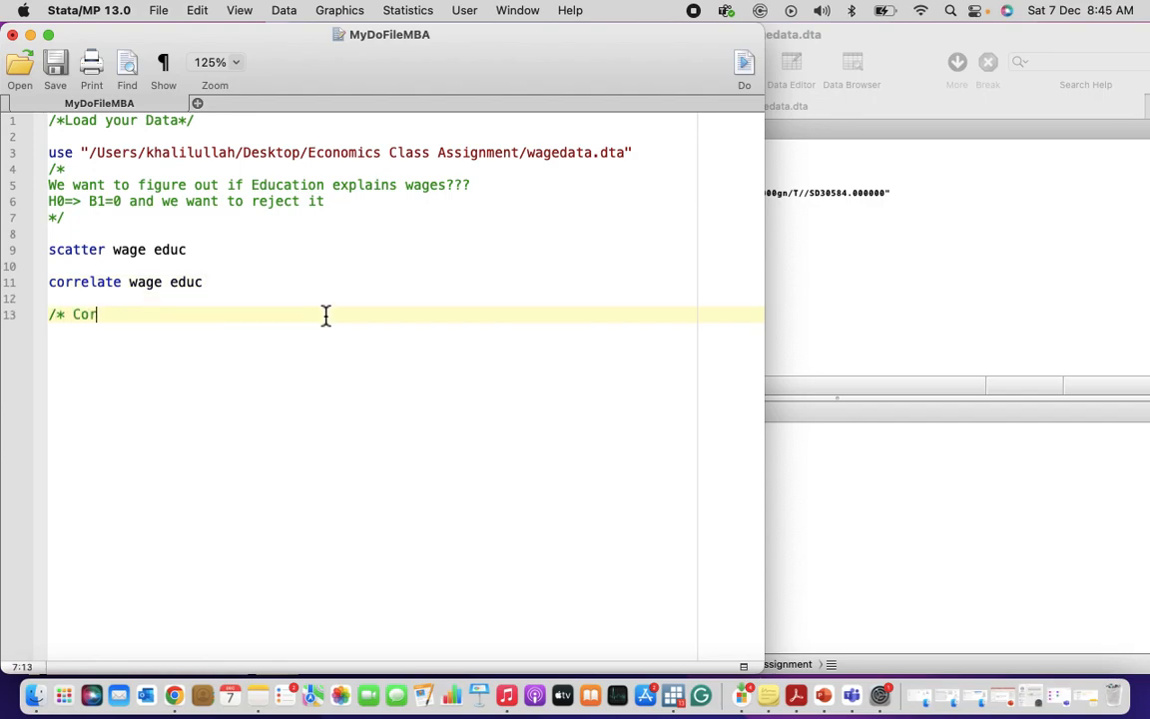
text(relation is not c)
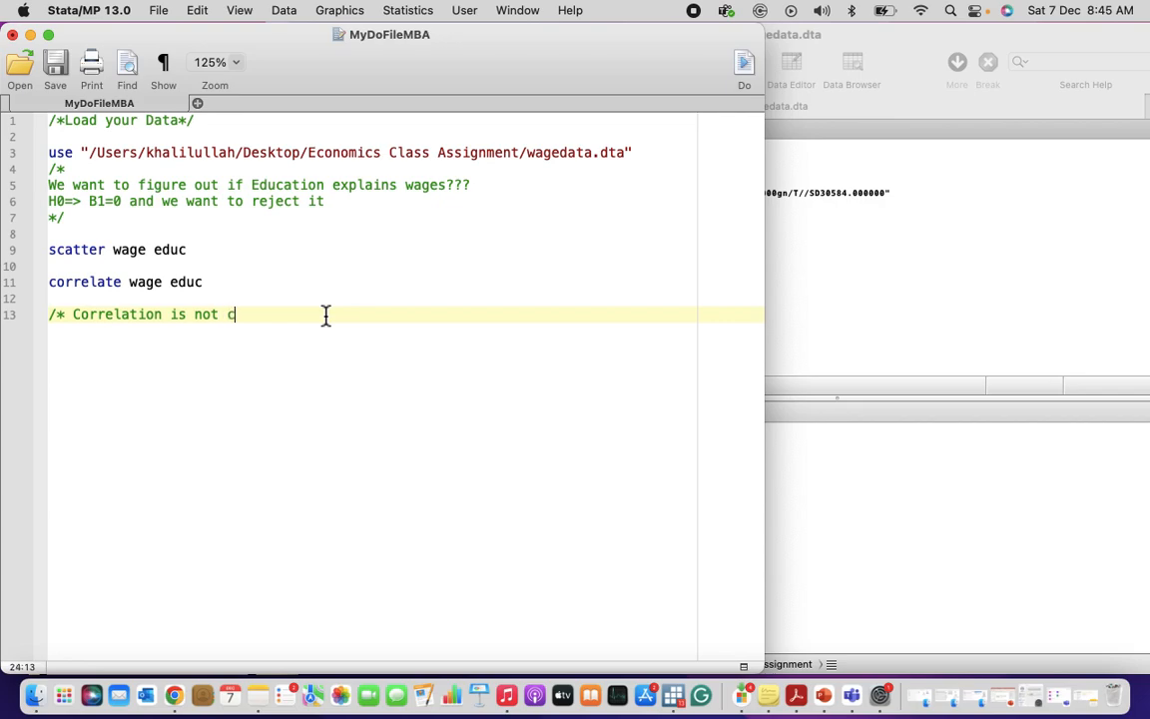
text(ausation**/)
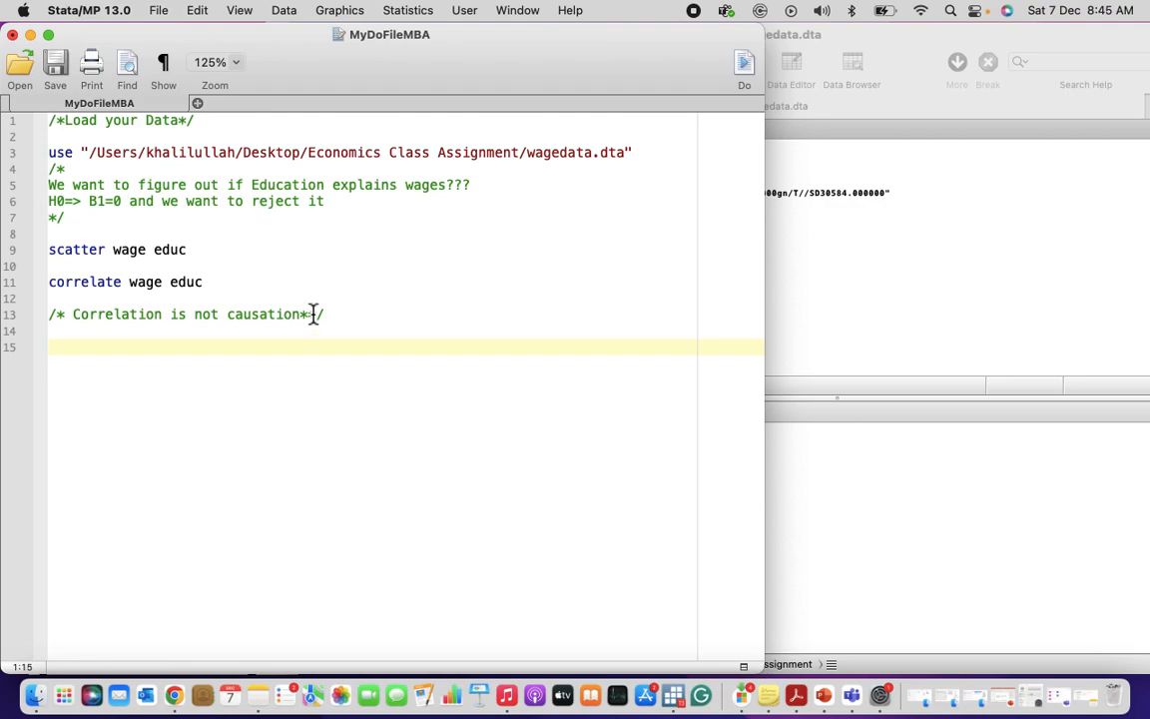
Step: Write the note "wages were going to be impacted Experience Tenure Gender.. besides education.." on line 15 of the do-file
text(wages were going be impacted)
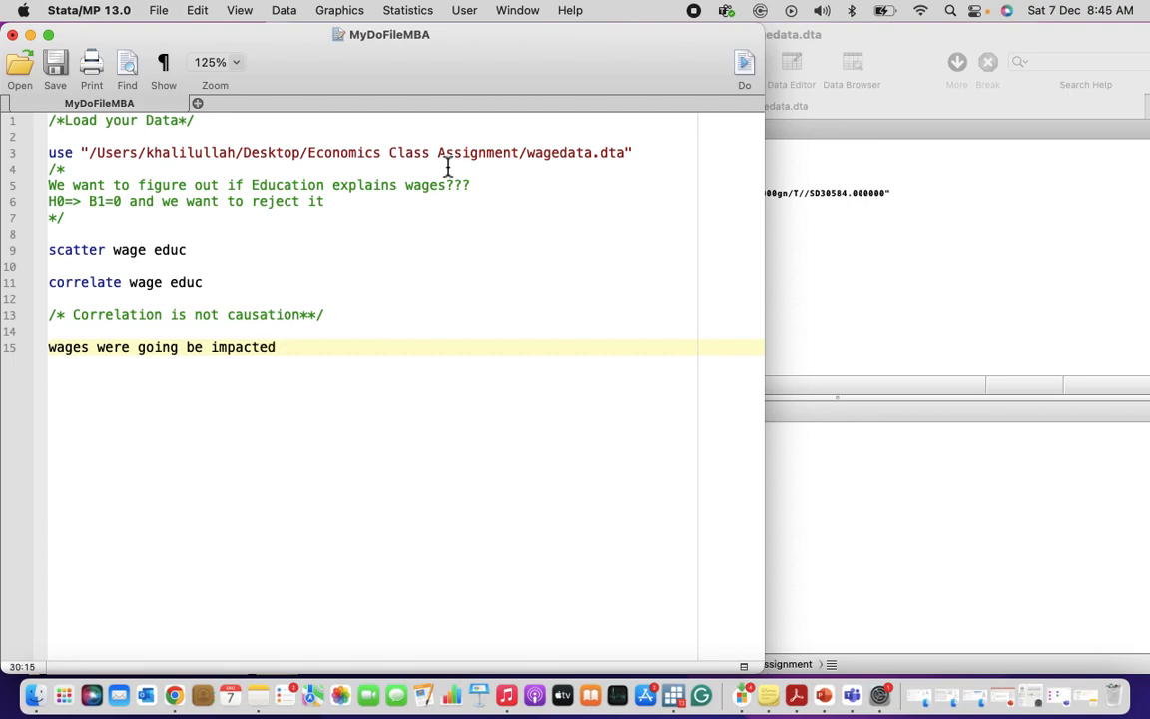
key(Left)
key(Left)
key(Left)
key(Left)
key(Left)
key(Left)
text(to)
key(super+Right)
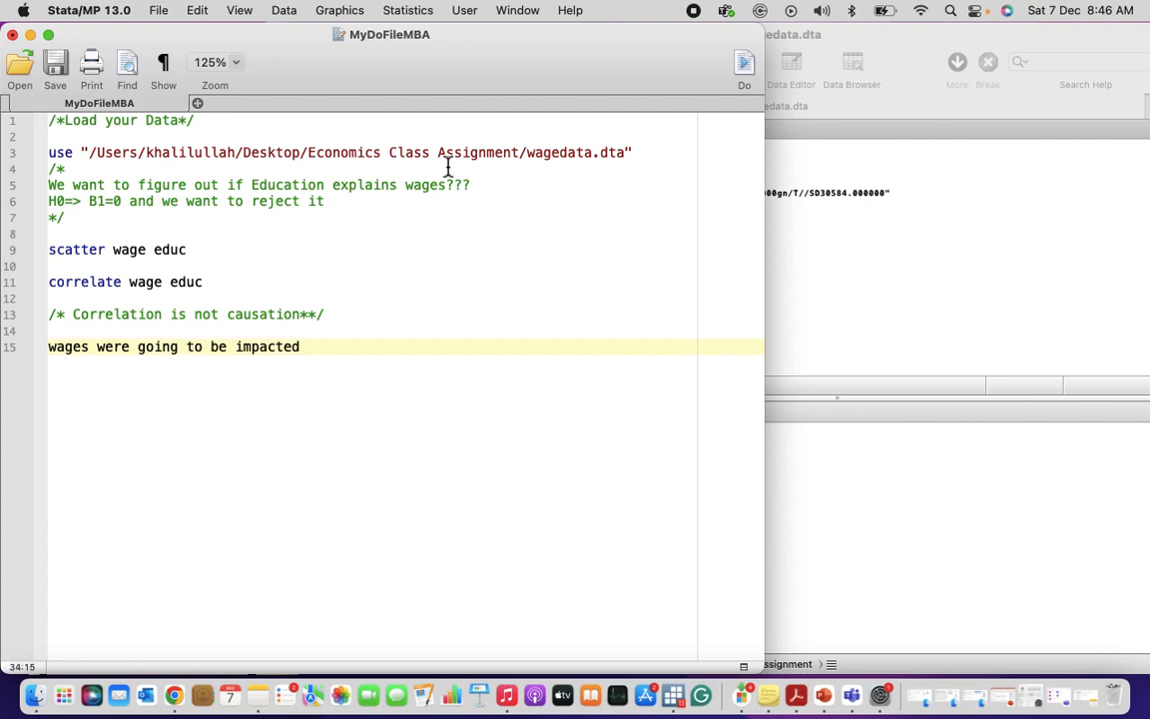
text(Experience Tenu)
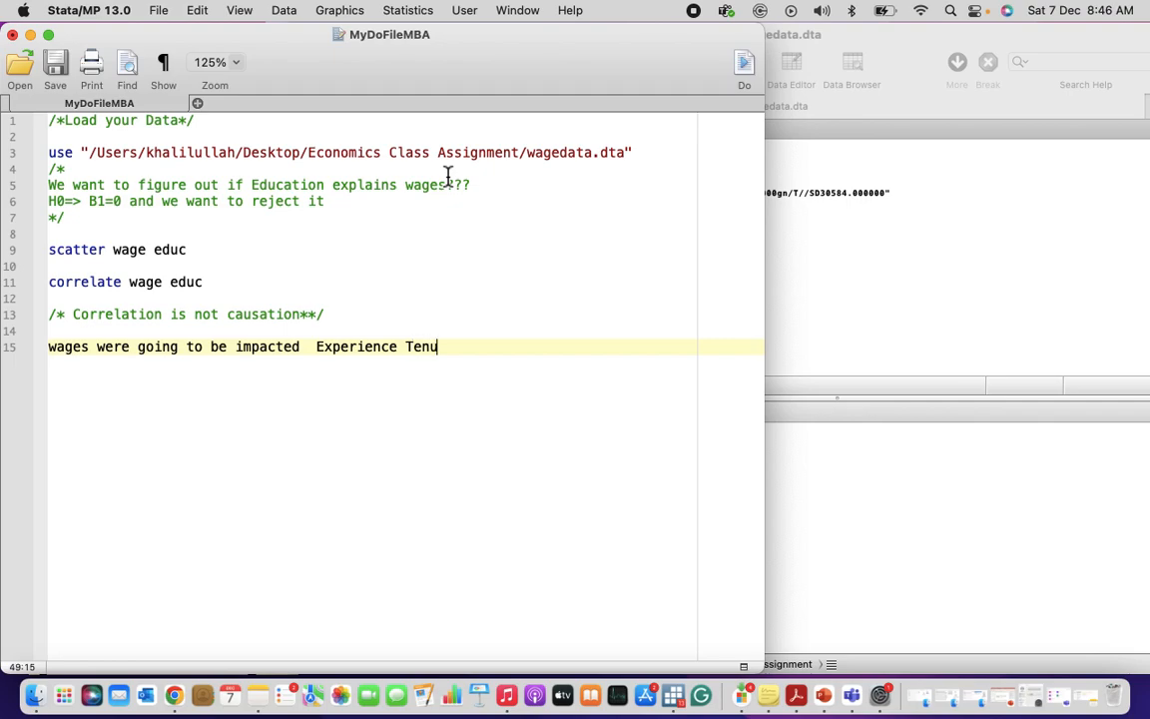
text(re Gender.. besides )
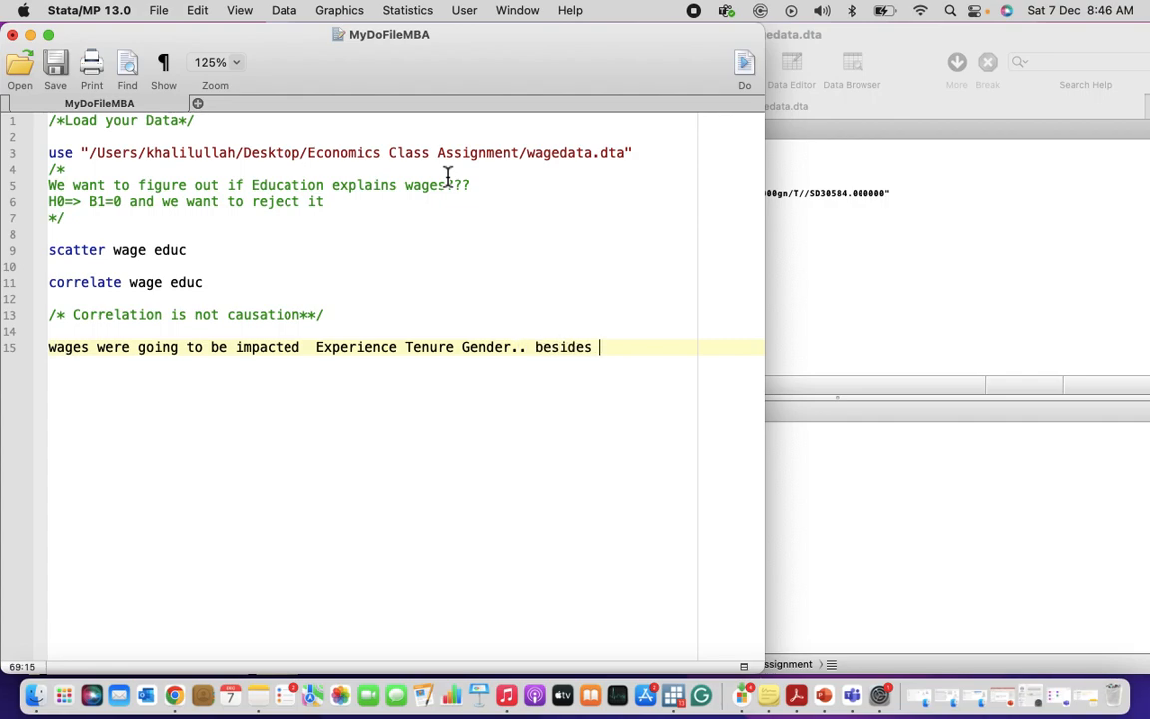
text(education..)
key(Return)
key(Return)
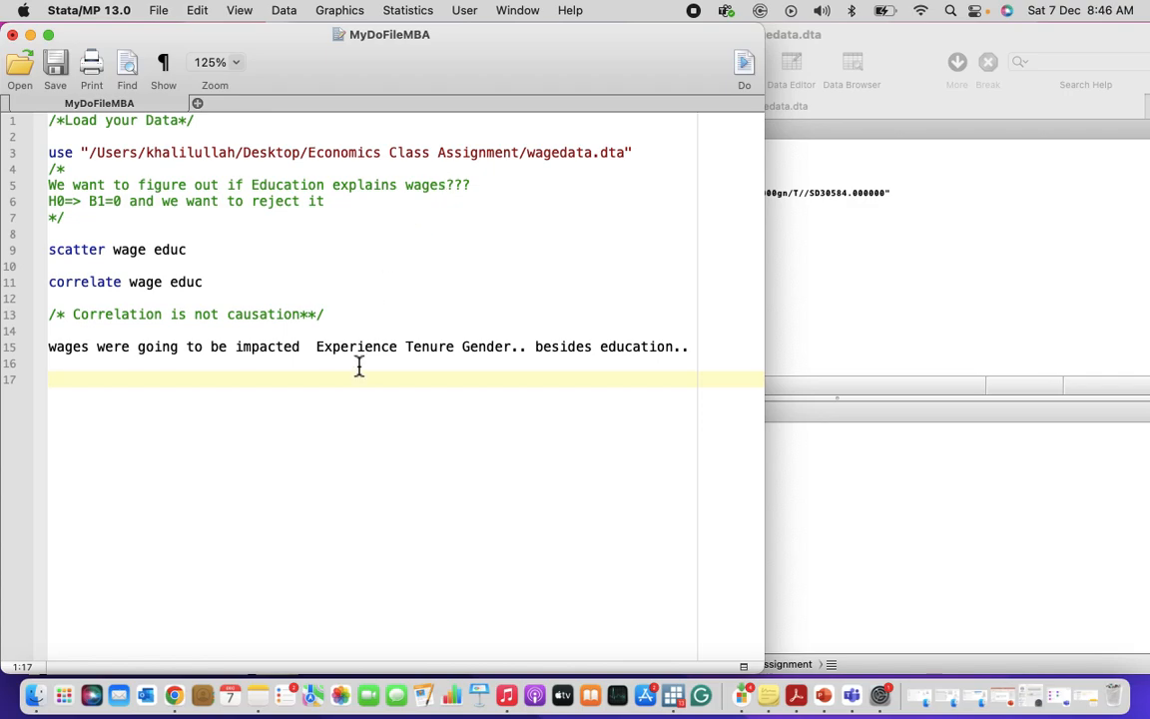
click(473, 336)
drag(474, 341, 458, 355)
click(503, 354)
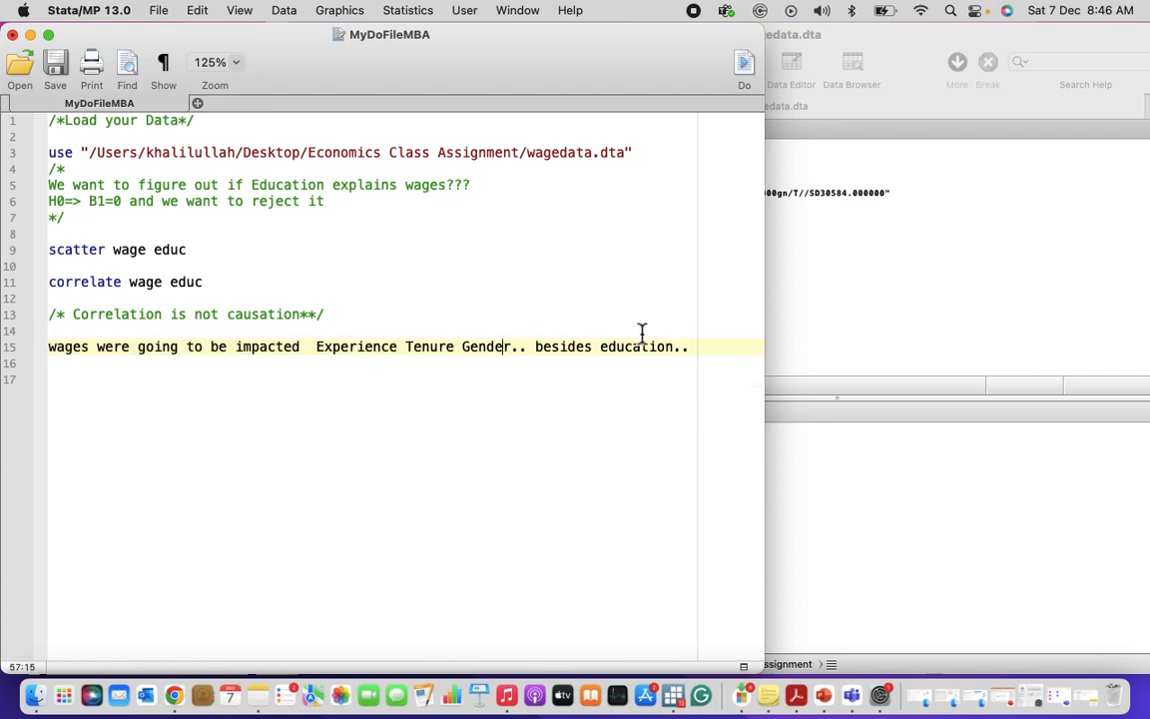
click(677, 348)
drag(677, 347, 593, 352)
Step: Write the wage function Wages=f(Experience, tenure, Gender and education)... on line 17
click(596, 372)
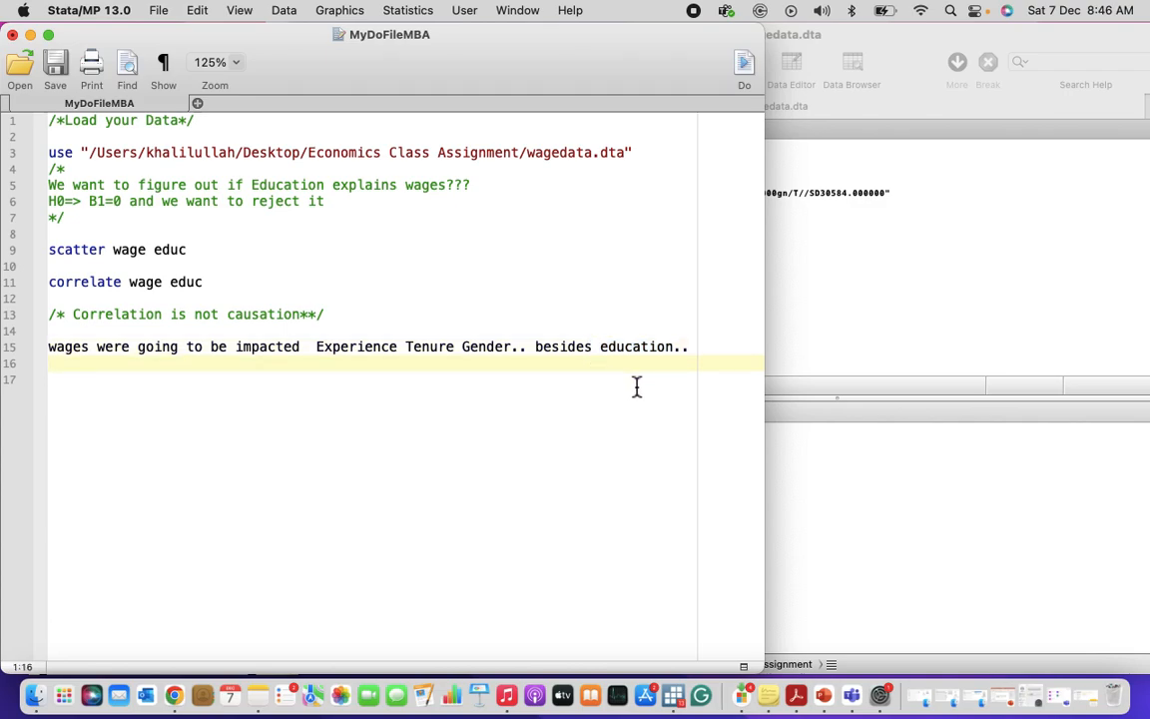
key(Return)
text(W)
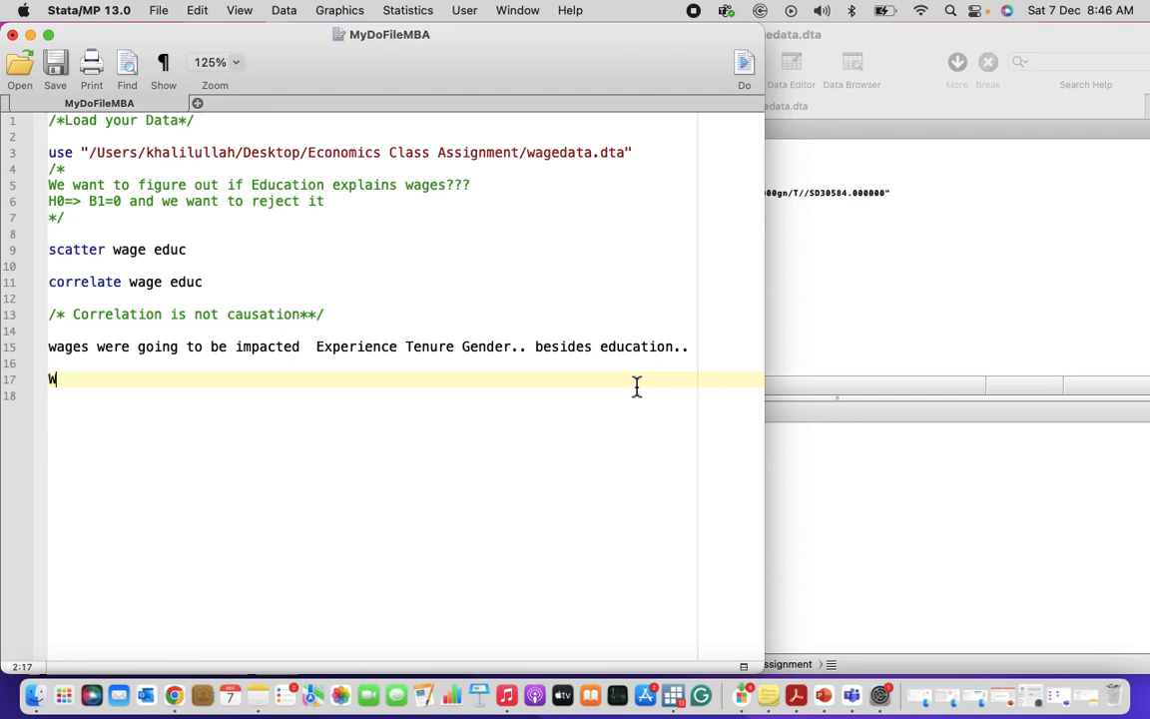
text(ages=f(Exp)
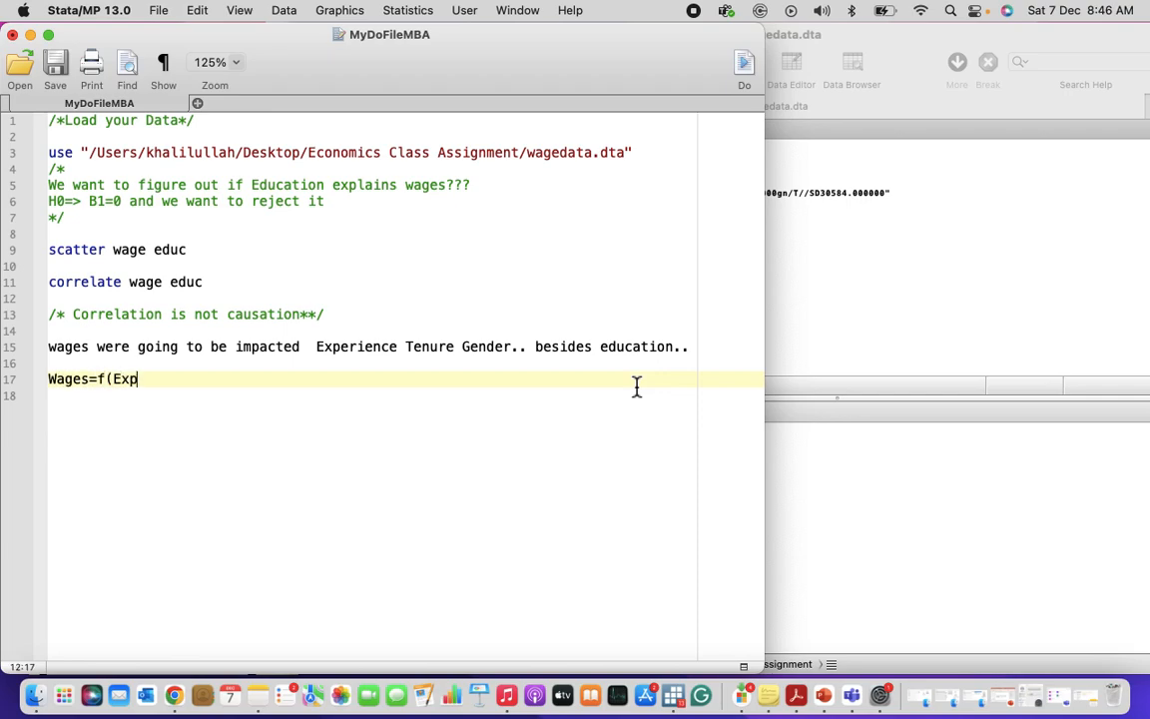
text(erience, tenure,, Gen)
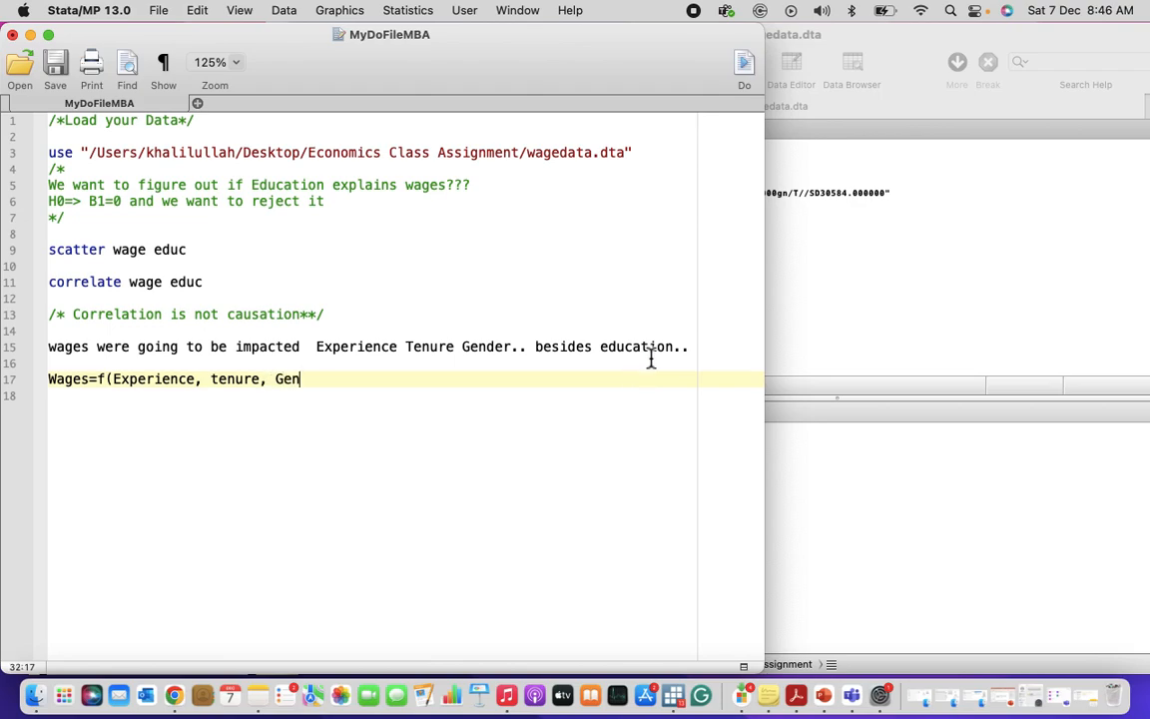
text(der and education)...)
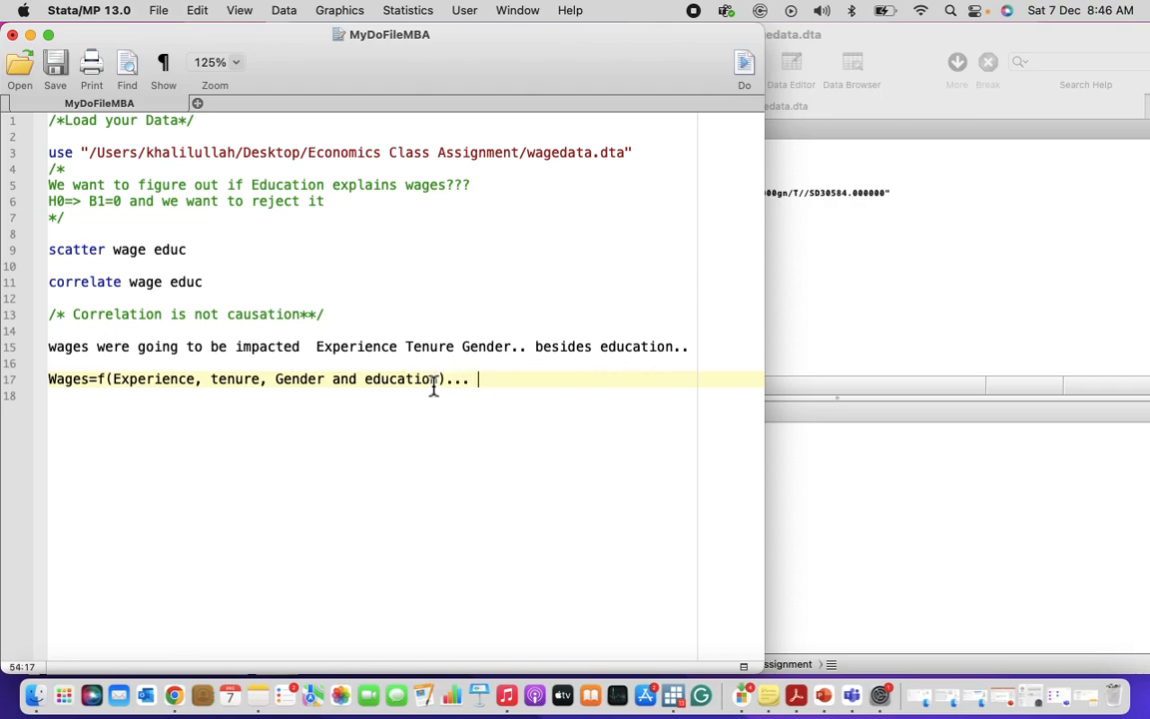
drag(435, 384, 362, 386)
drag(91, 381, 47, 389)
drag(132, 385, 340, 385)
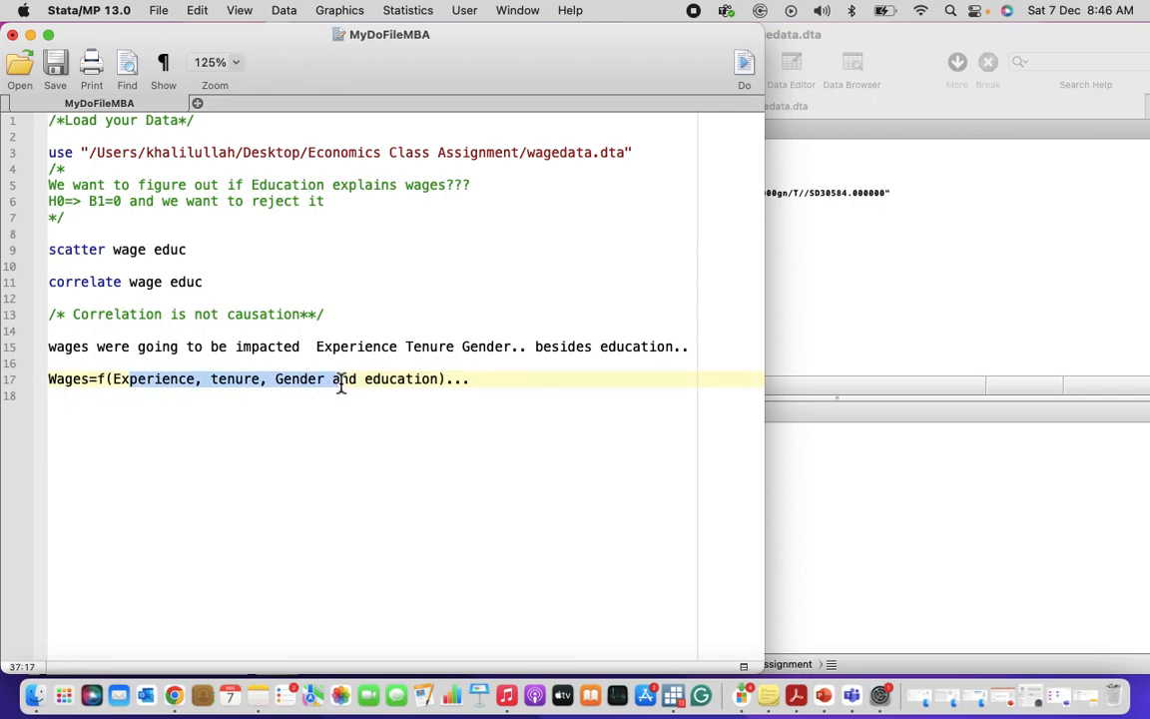
Step: Turn the wages note and the function line into a comment block with /* on line 14 and */ on line 18
click(397, 436)
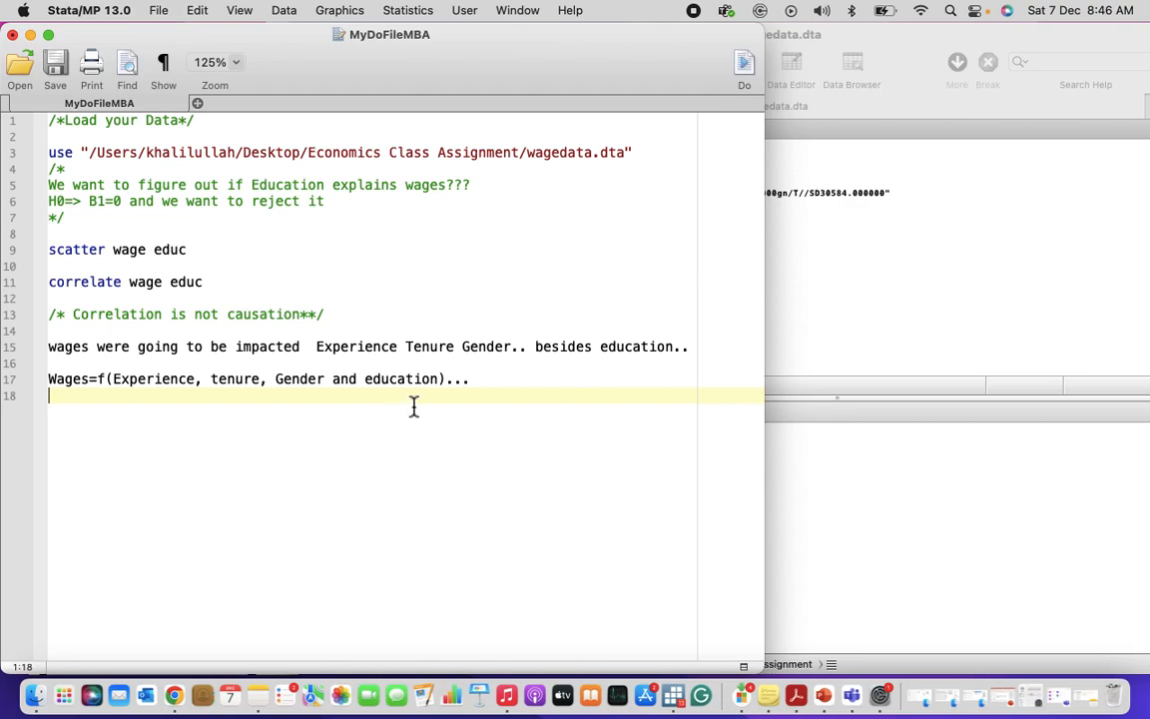
key(Up)
key(Up)
key(Up)
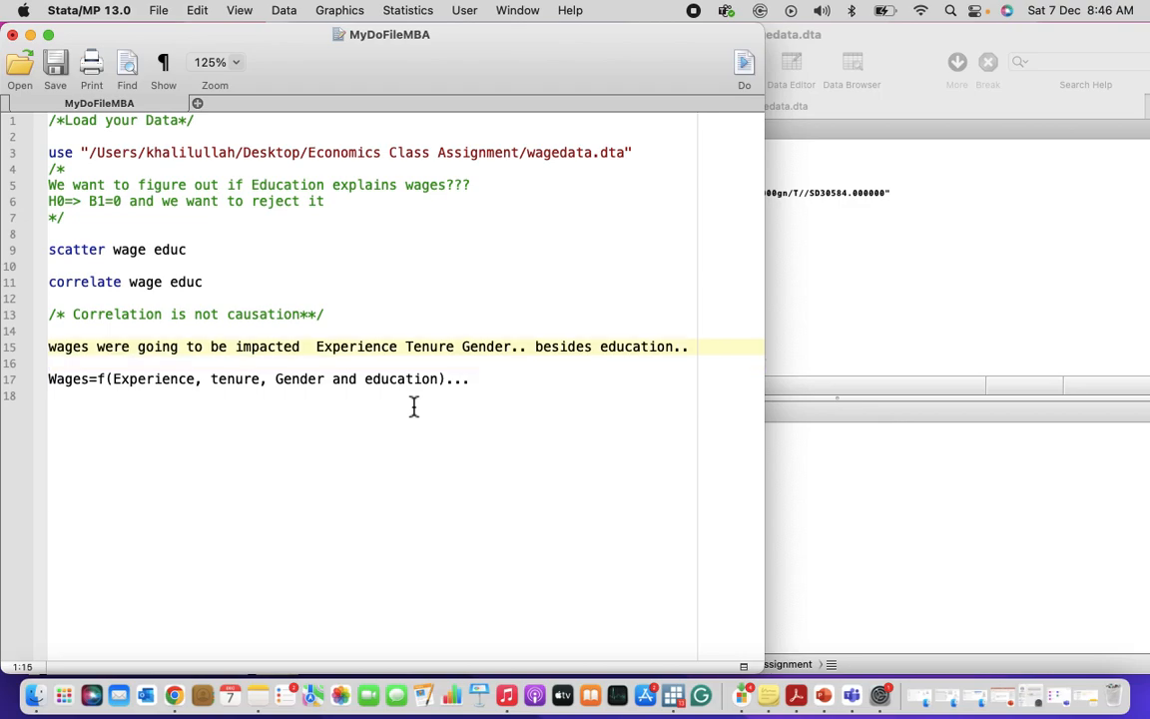
text(/*)
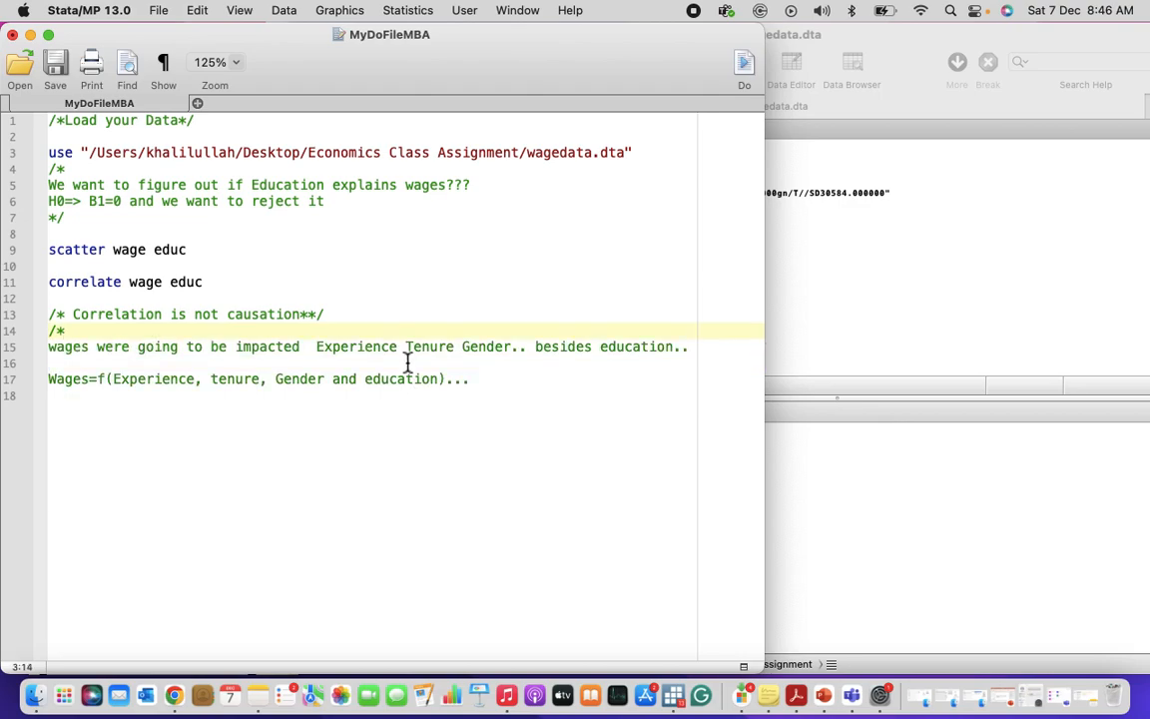
key(Down)
key(Down)
key(Down)
key(Down)
text(8?)
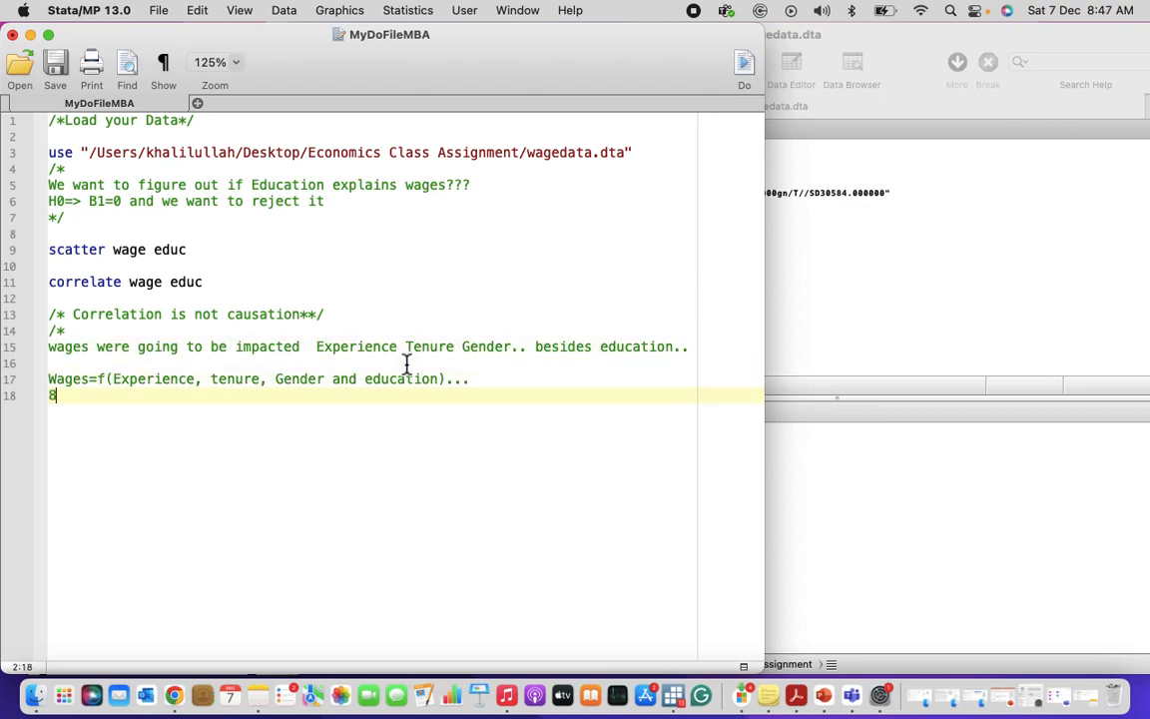
key(BackSpace)
key(BackSpace)
text(*/)
key(Return)
key(Return)
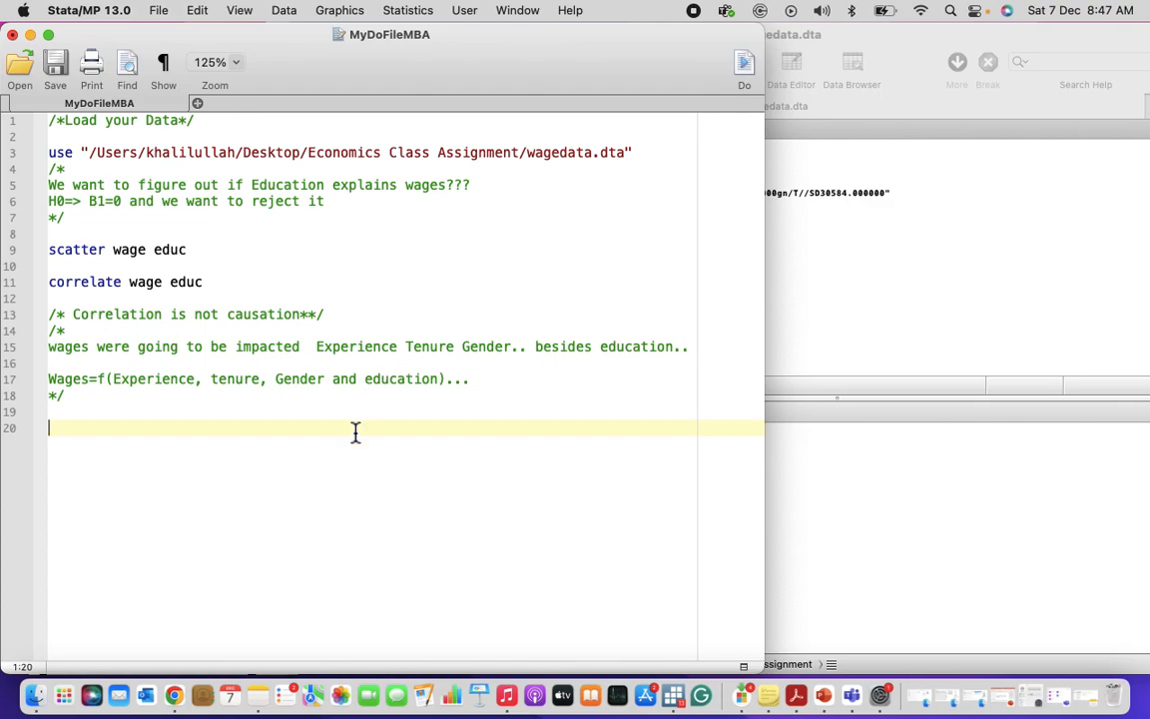
Step: Write regress wage educ exper tenure on line 20, arranging the windows so the dataset's variables show beside the do-file
text(regress wage)
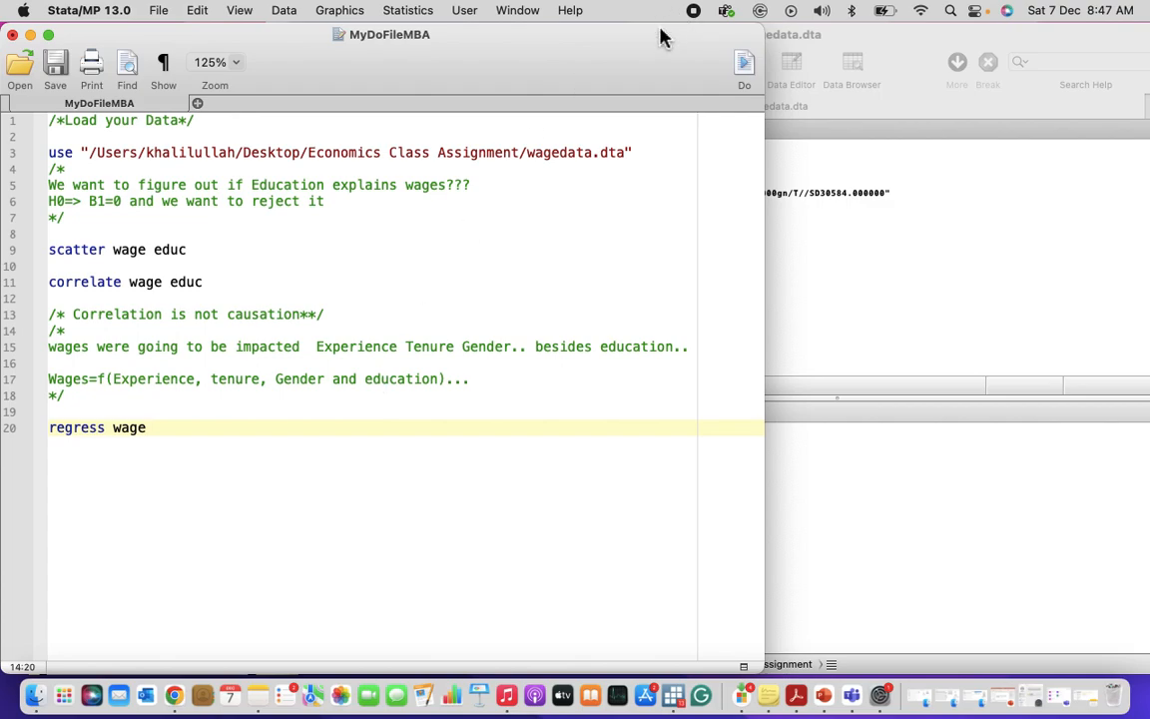
text( educ)
drag(674, 79, 562, 67)
drag(705, 39, 1119, 39)
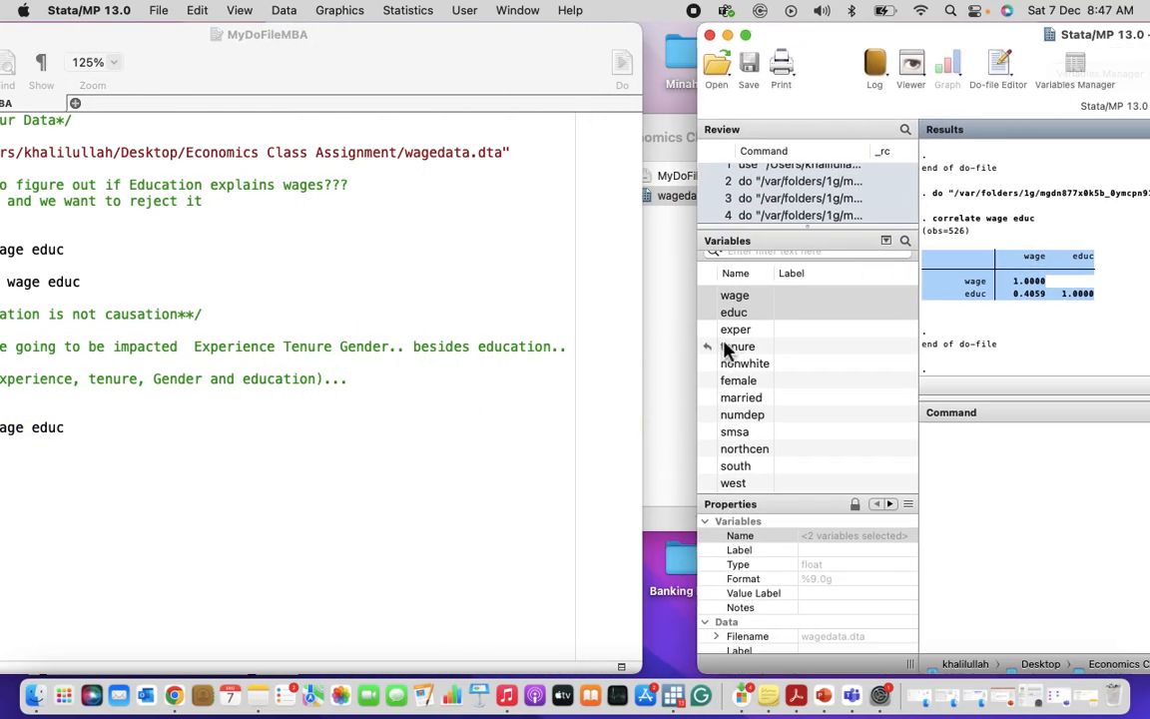
drag(419, 62, 499, 60)
text(exper)
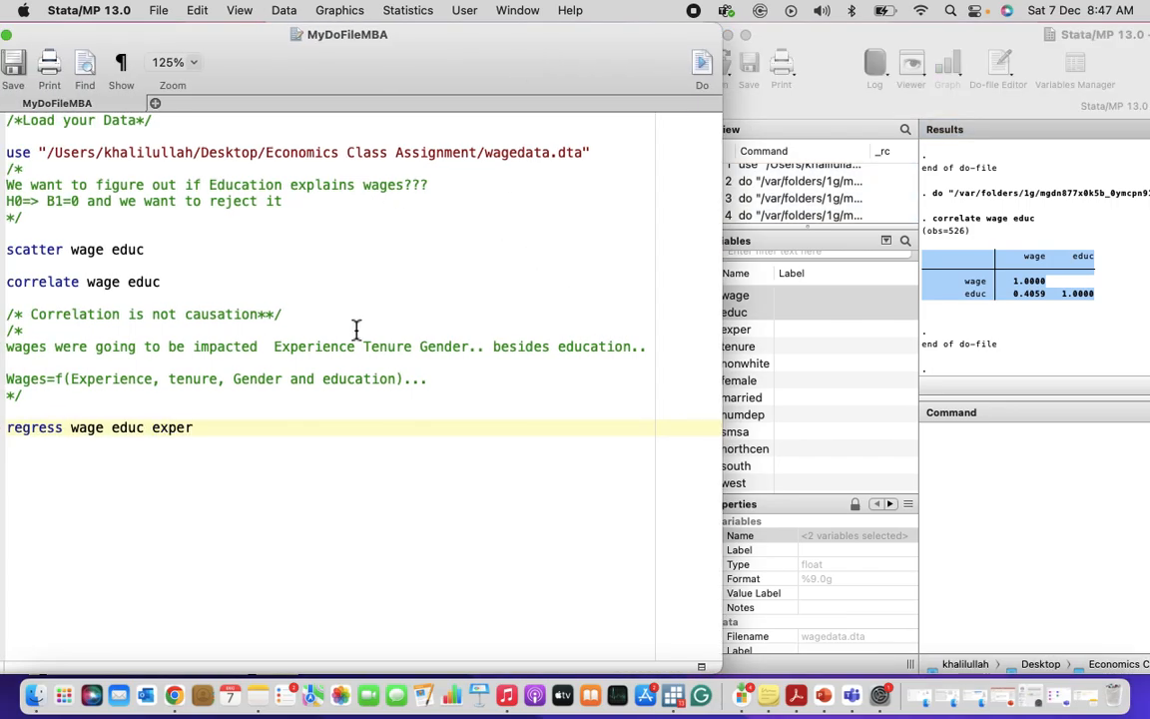
text( tenure)
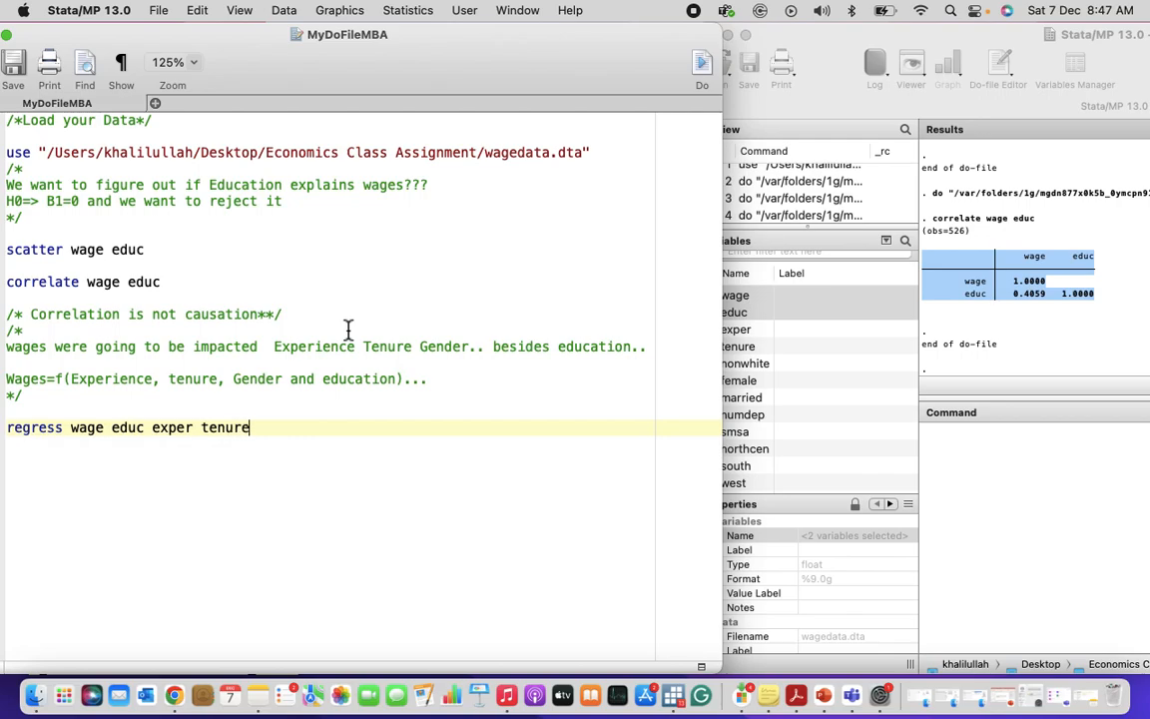
Step: Add female as the last regressor on the regress line after checking the dataset's variable list
click(756, 363)
click(758, 348)
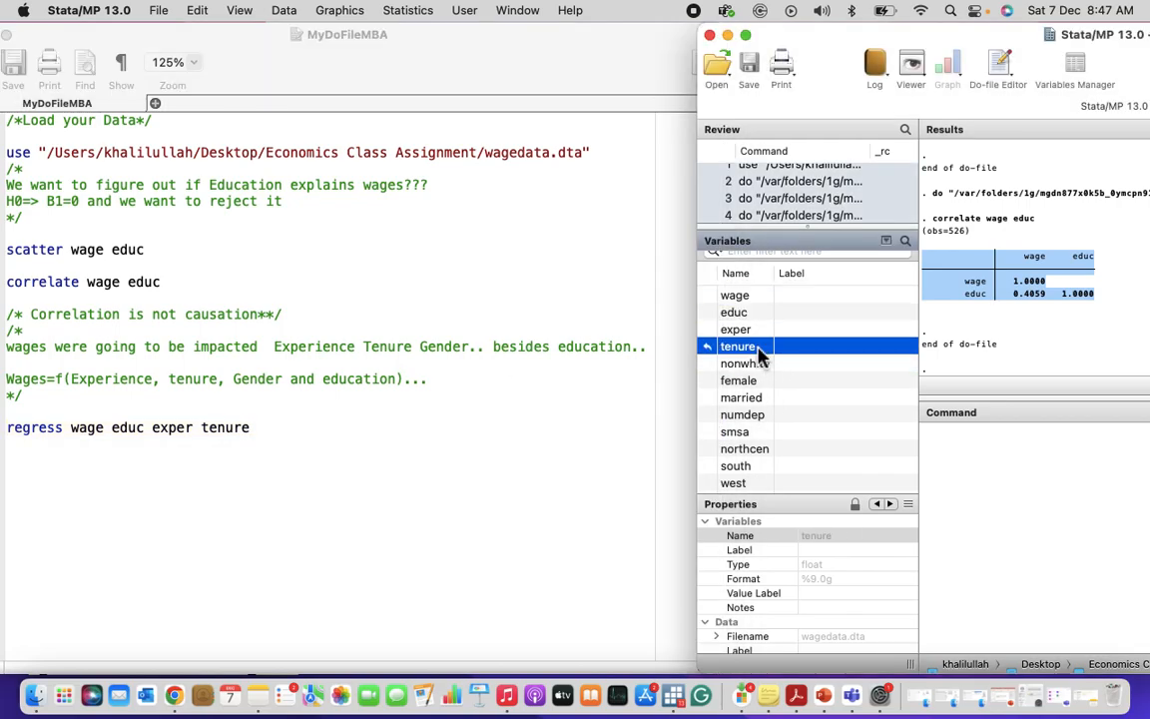
shift+click(761, 330)
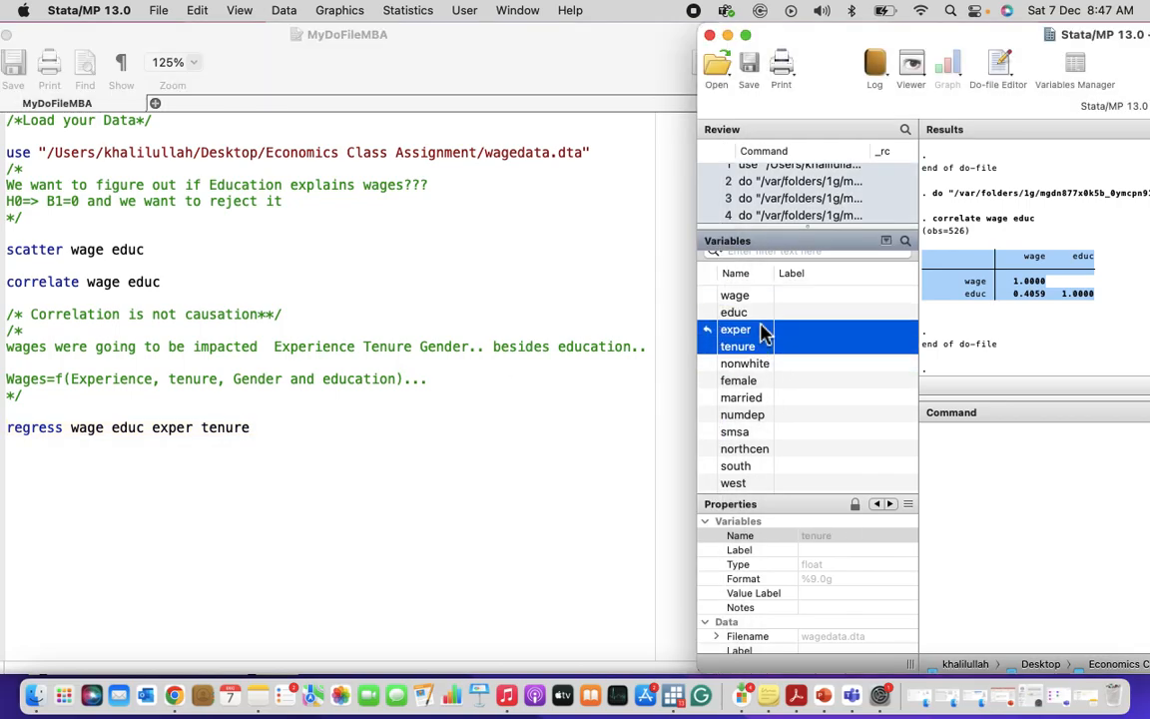
click(711, 381)
click(427, 439)
text(female)
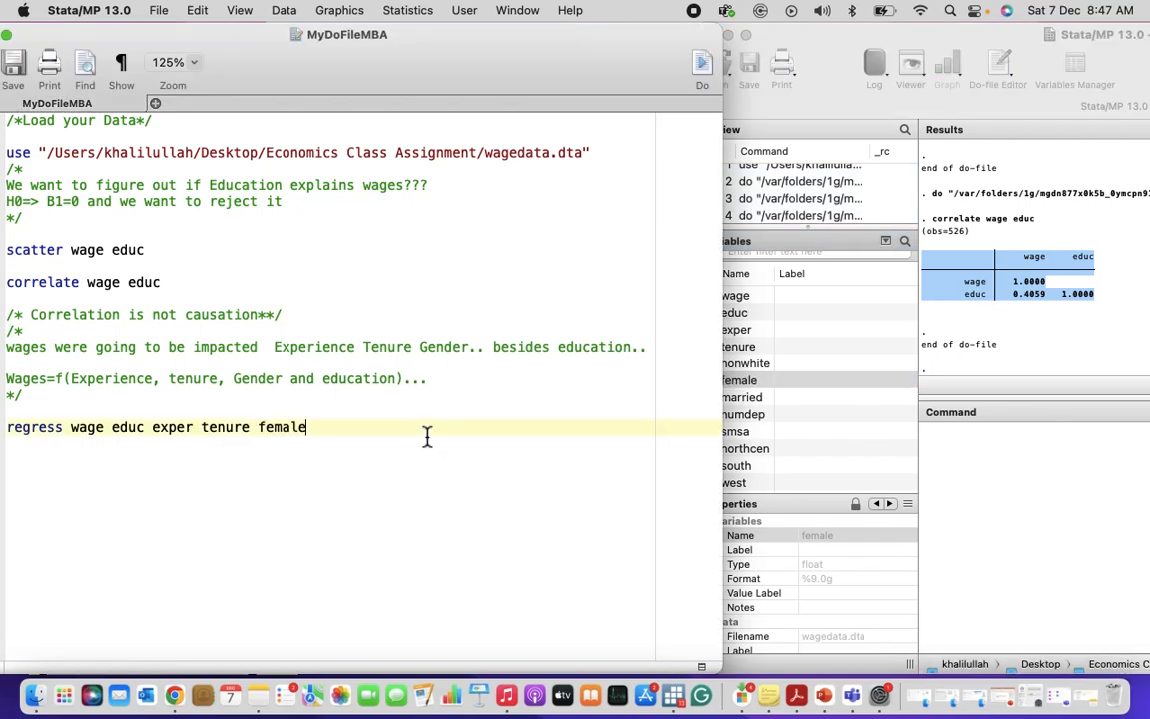
drag(495, 88, 562, 57)
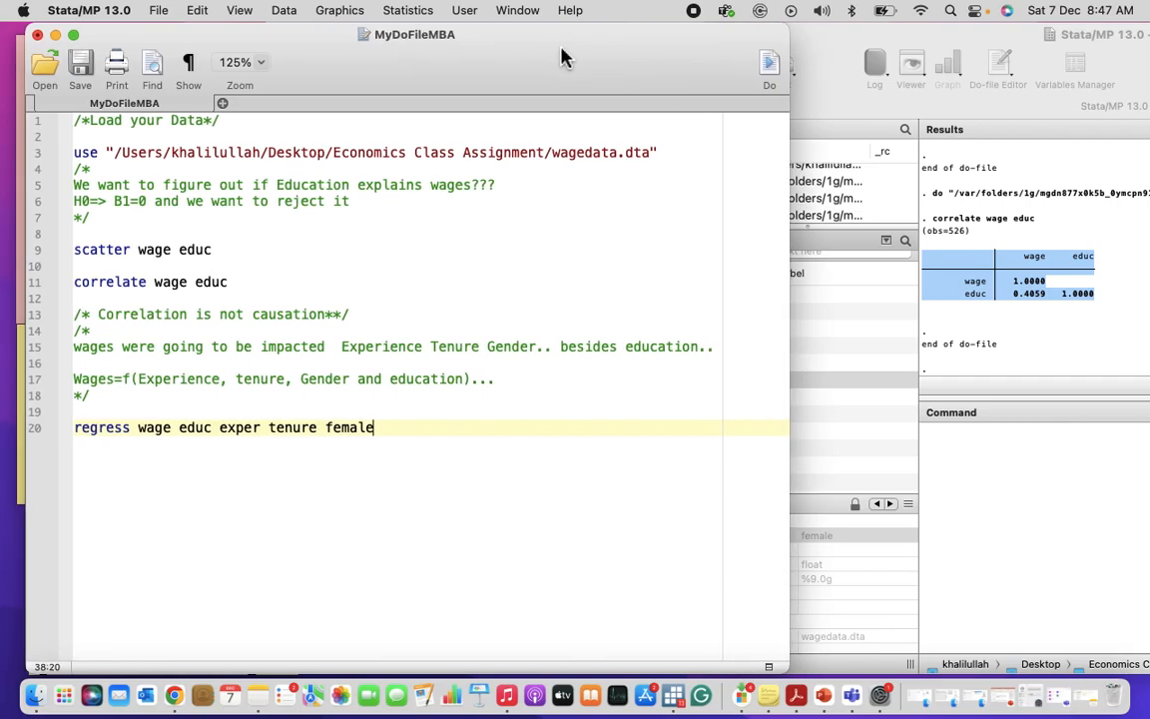
key(Return)
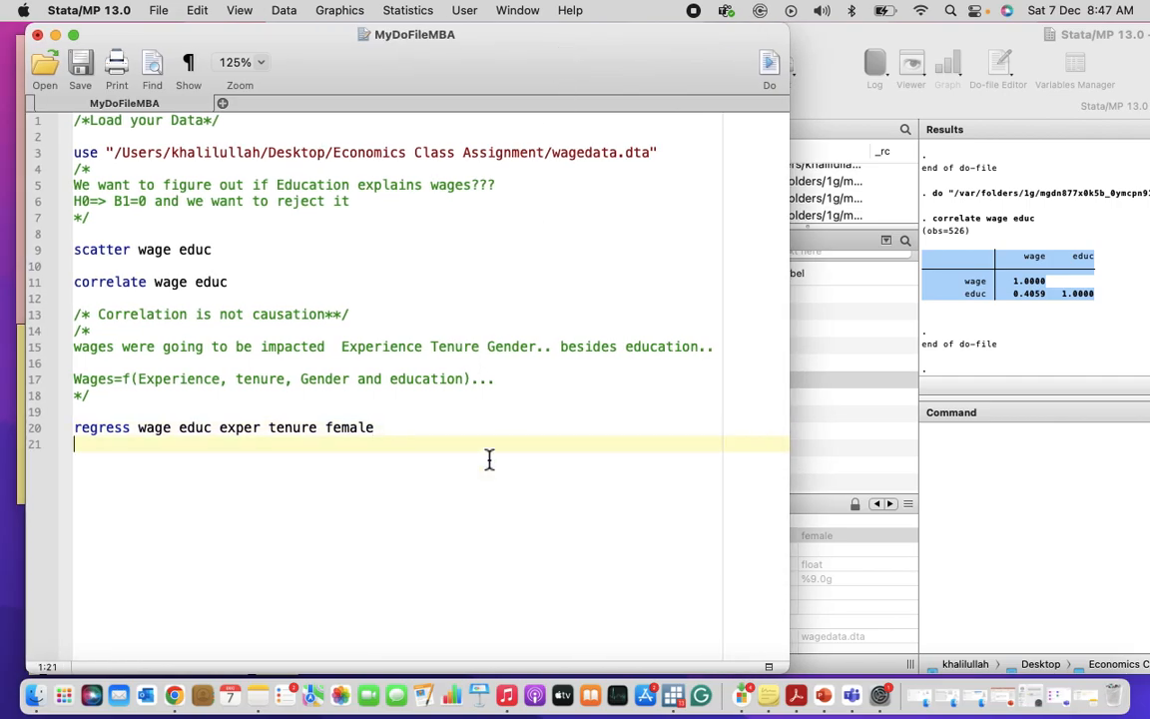
Step: Bring the results window beside the do-file and run only the line regress wage educ exper tenure female
click(45, 435)
click(45, 440)
click(795, 112)
drag(826, 46, 572, 59)
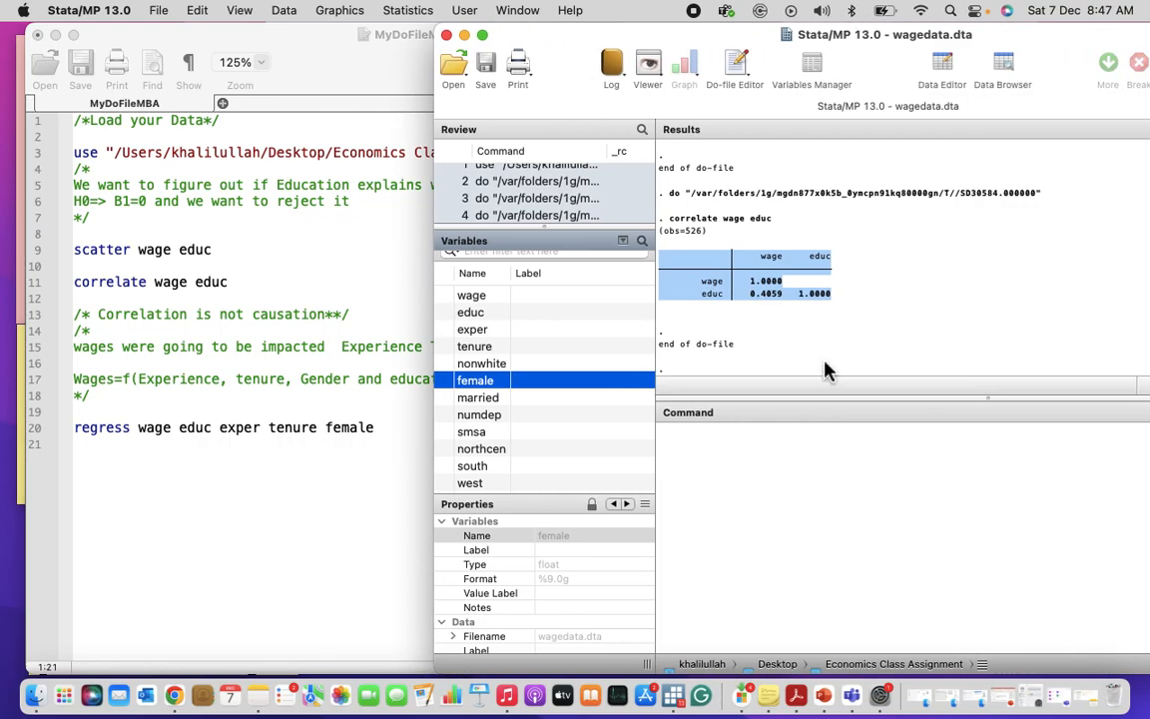
drag(582, 55, 476, 55)
click(138, 489)
drag(238, 497, 8, 412)
click(770, 70)
Step: Enlarge the results area to review the complete regression table for wage
click(872, 188)
scroll(968, 283, up, 2)
scroll(968, 280, up, 2)
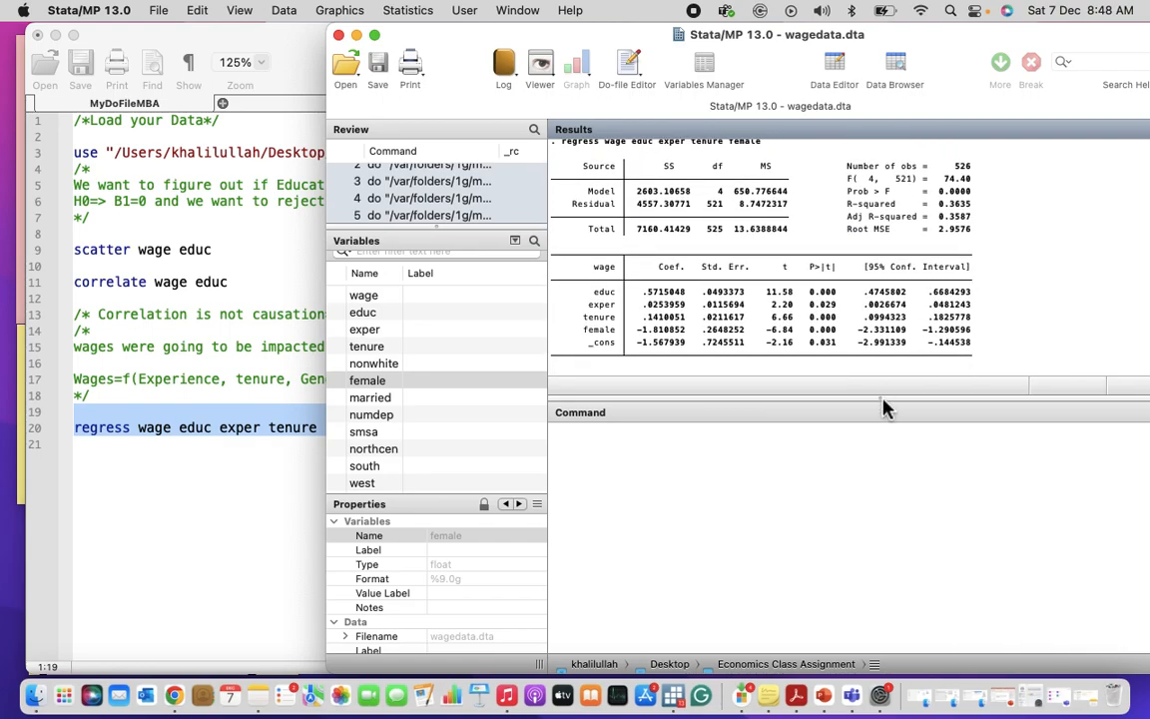
drag(880, 418, 866, 485)
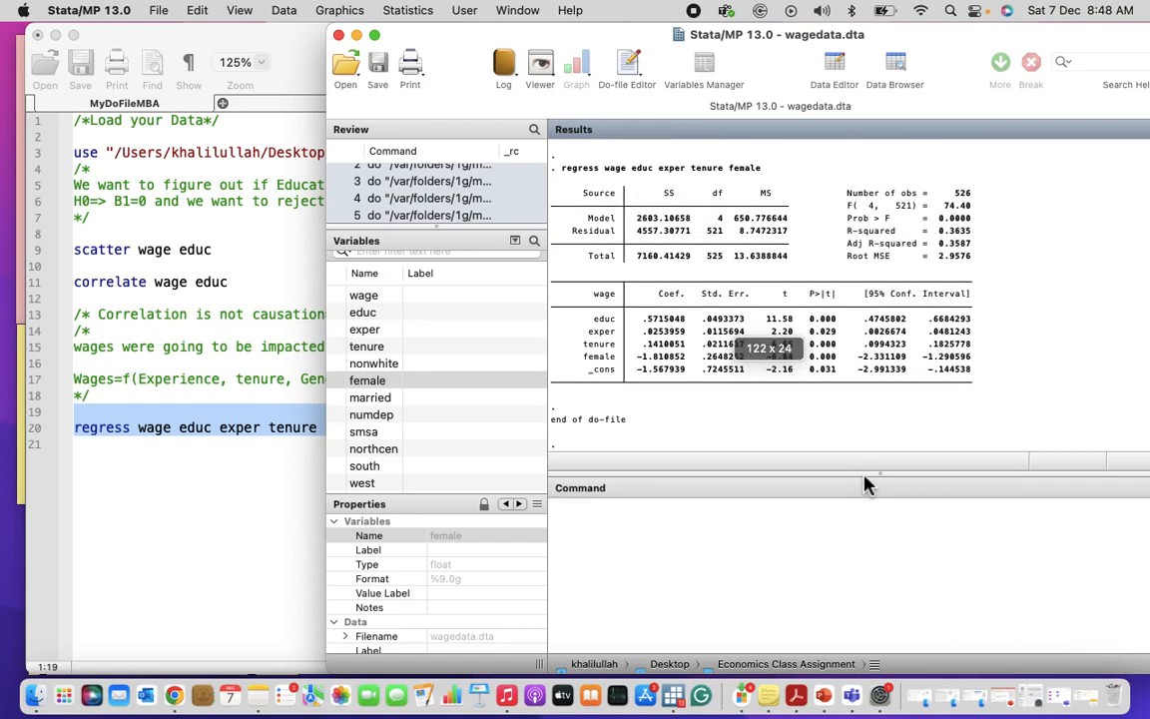
scroll(958, 331, up, 1)
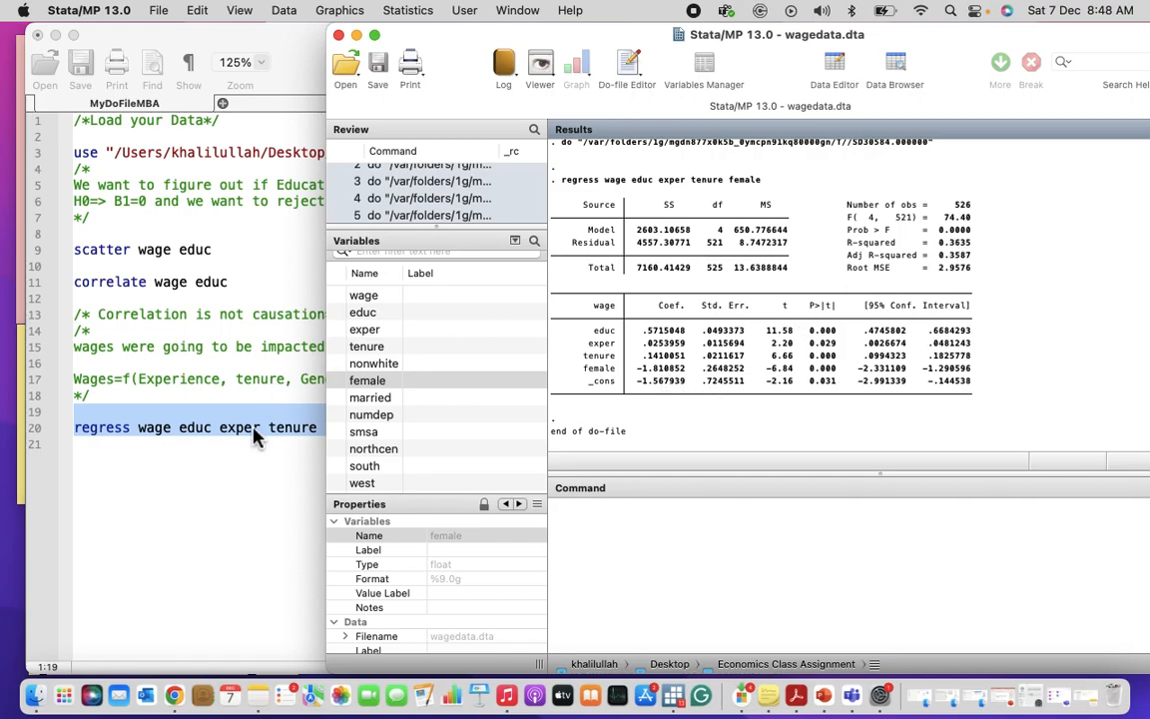
Step: Write the comment *Requirements for regression on line 22 of the do-file
click(282, 469)
click(334, 457)
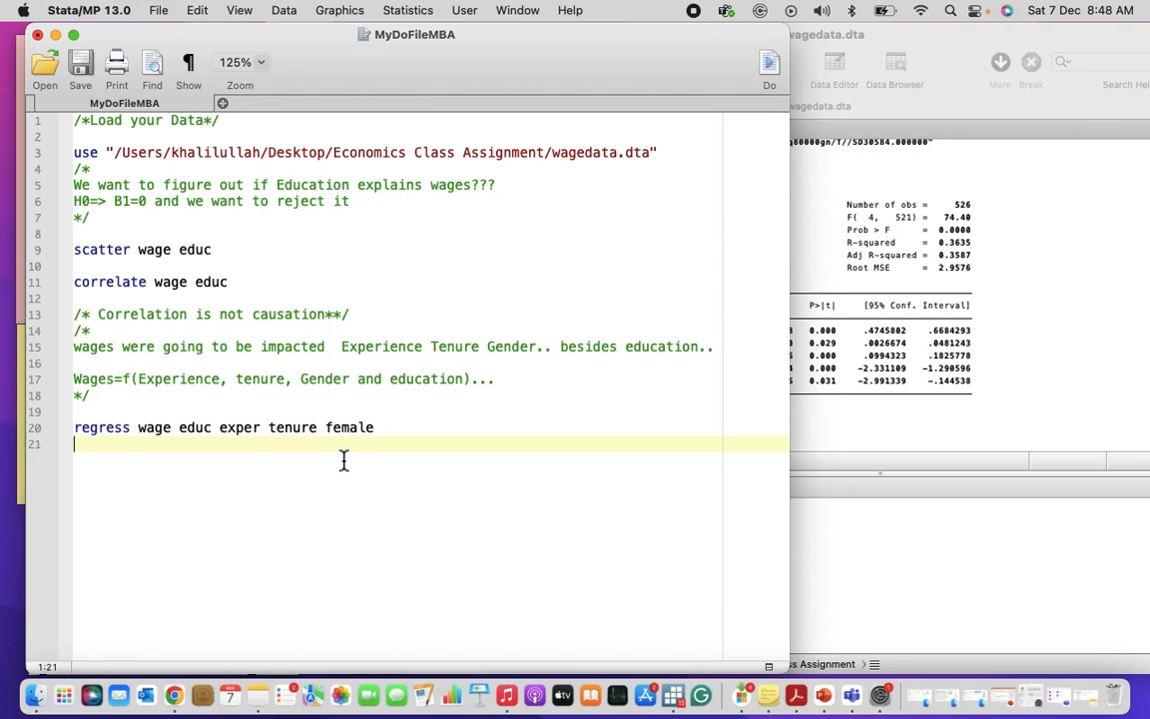
key(Return)
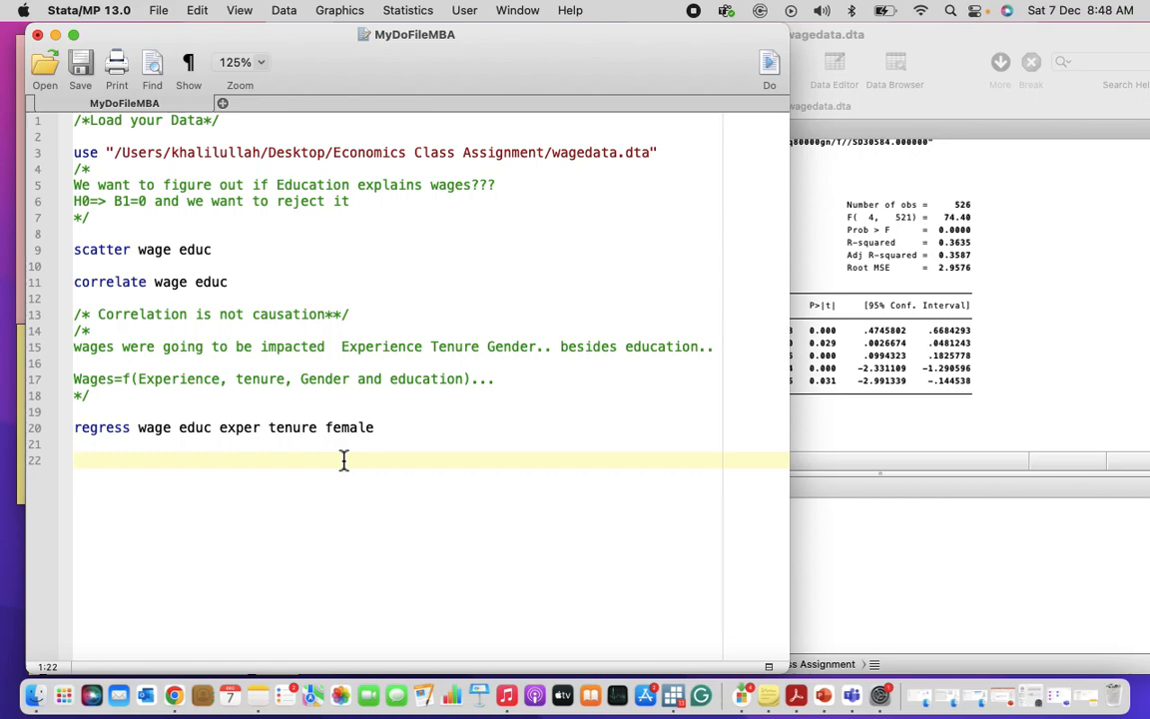
text(*Requireme)
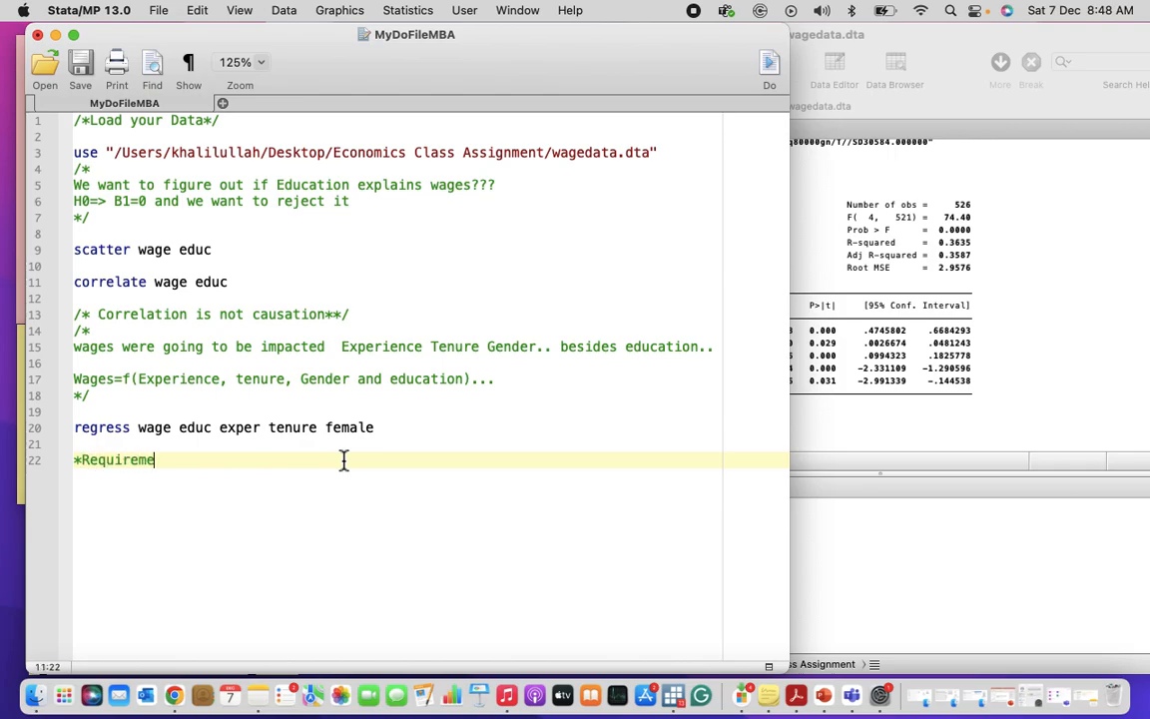
text(nts for regression)
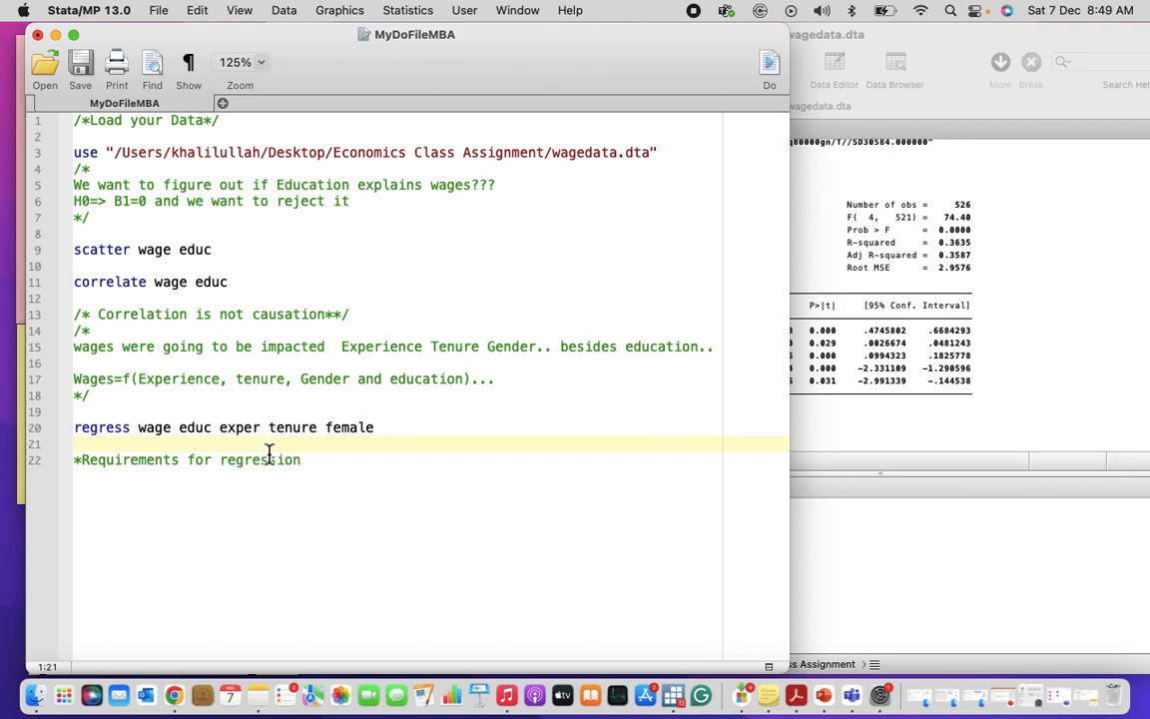
Step: Write the first requirement, 1. Data needs to variable, on line 24, and highlight educ in the regress line
click(327, 476)
key(Return)
key(Return)
text(1. Data )
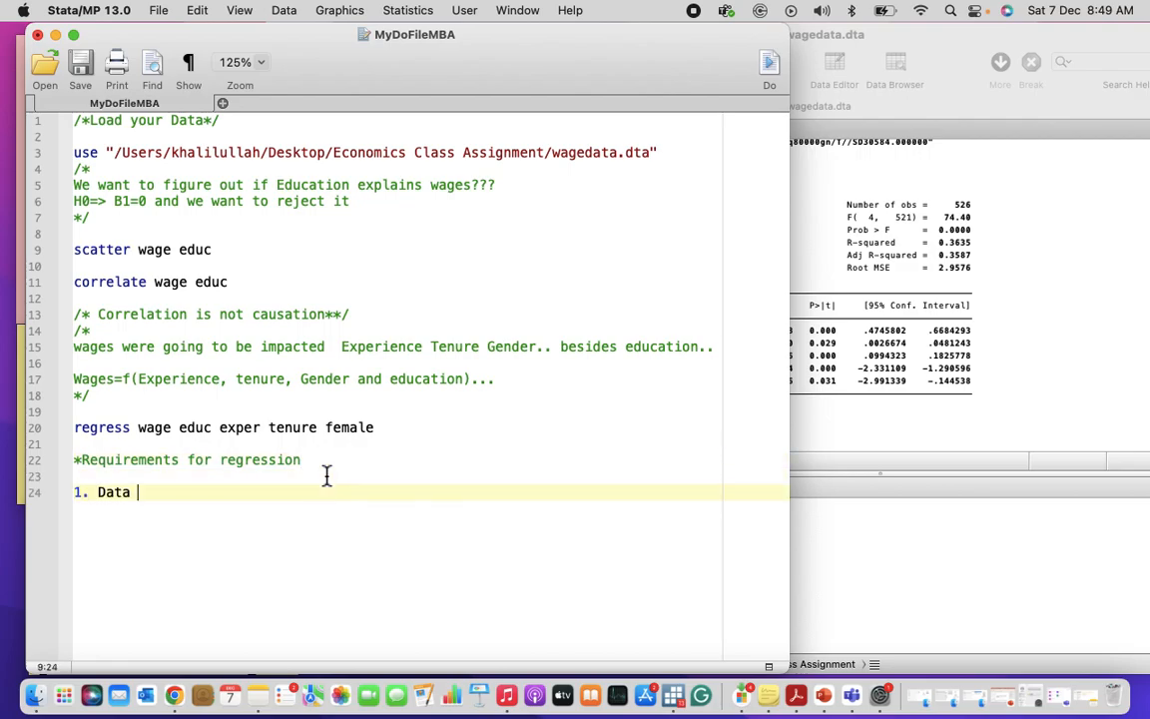
text(needs to variable)
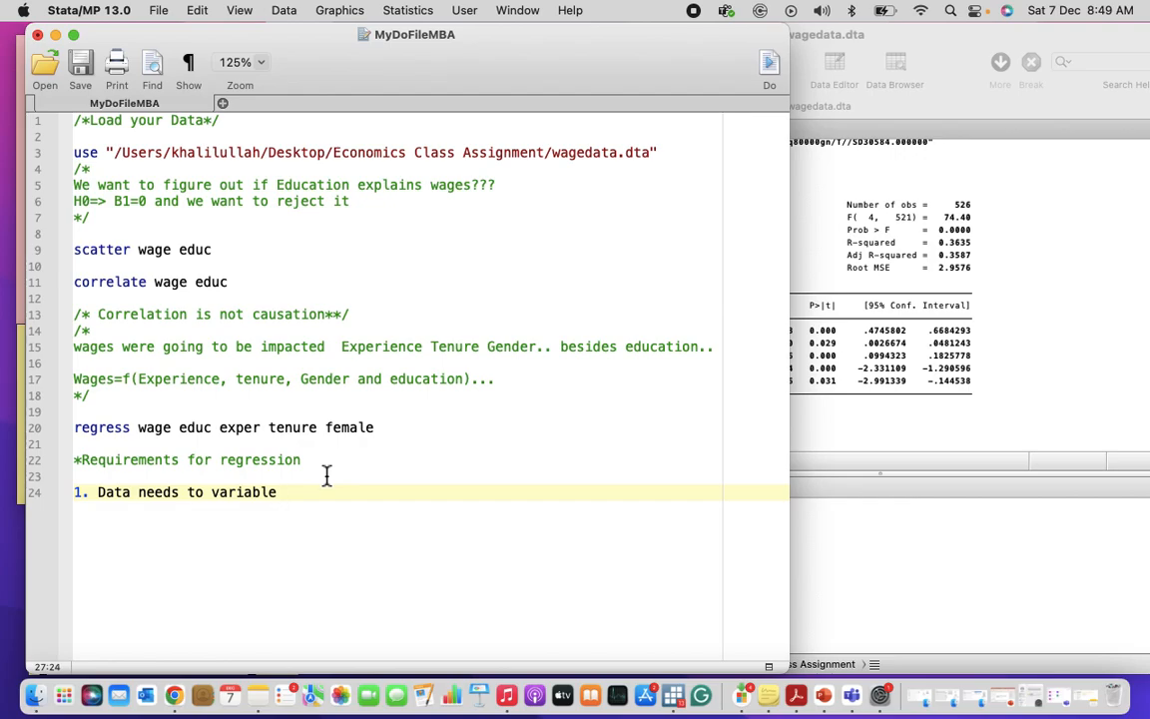
text(18)
key(BackSpace)
key(BackSpace)
drag(212, 429, 178, 429)
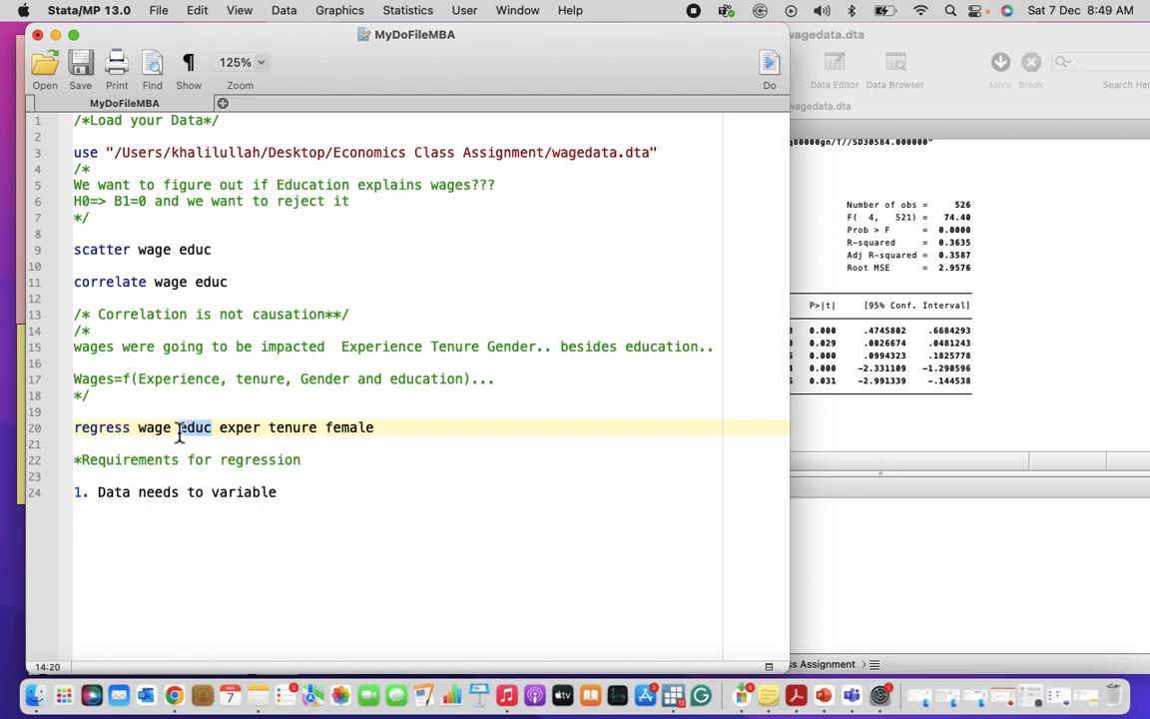
click(295, 490)
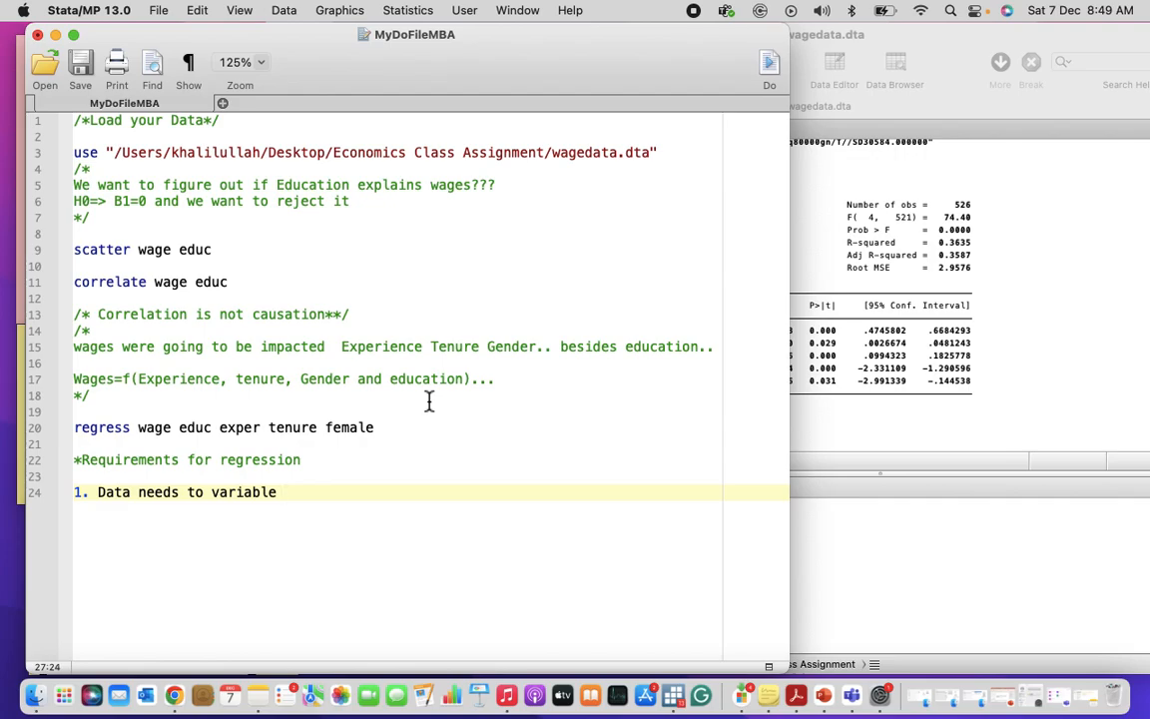
Step: Correct line 24 to the comment *1. Data needs to vary and add blank lines below it
key(BackSpace)
key(BackSpace)
key(BackSpace)
key(BackSpace)
key(BackSpace)
text(y)
key(Return)
key(Return)
key(Up)
key(Up)
text(*)
key(Down)
key(Return)
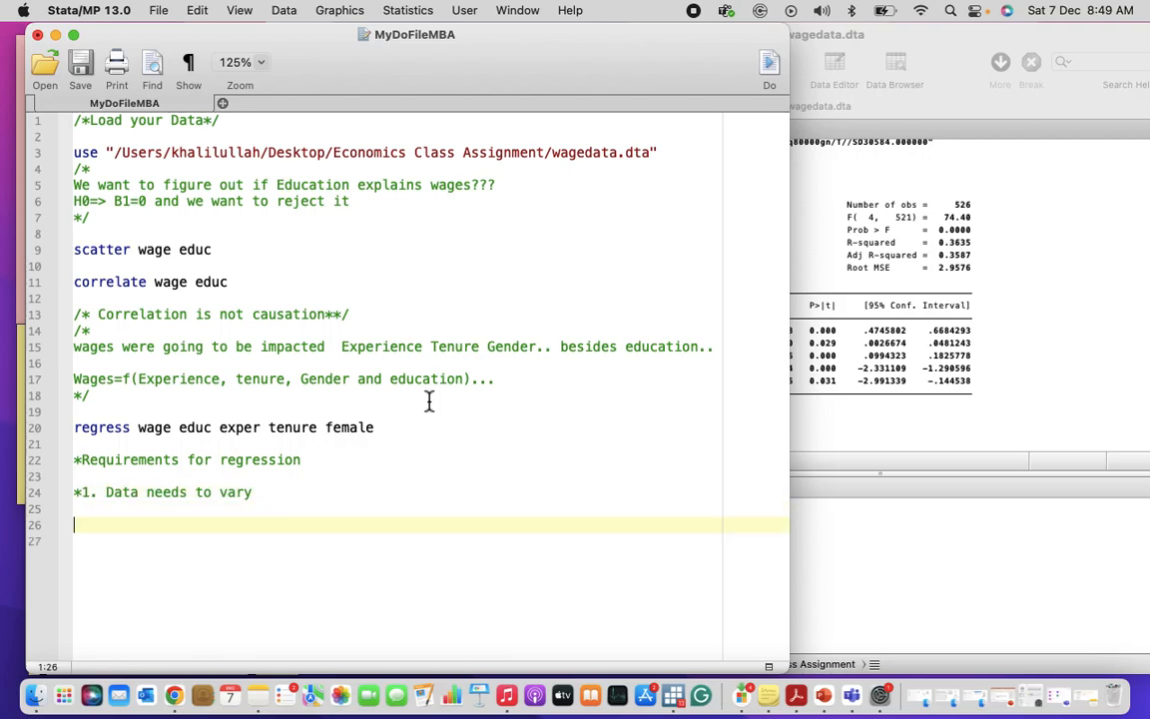
Step: Write summ wage educ exper tenure female on line 26, reusing the variable list from the regress line
drag(141, 432, 384, 428)
key(super+c)
click(257, 530)
text(summary)
key(BackSpace)
text(mary)
key(super+v)
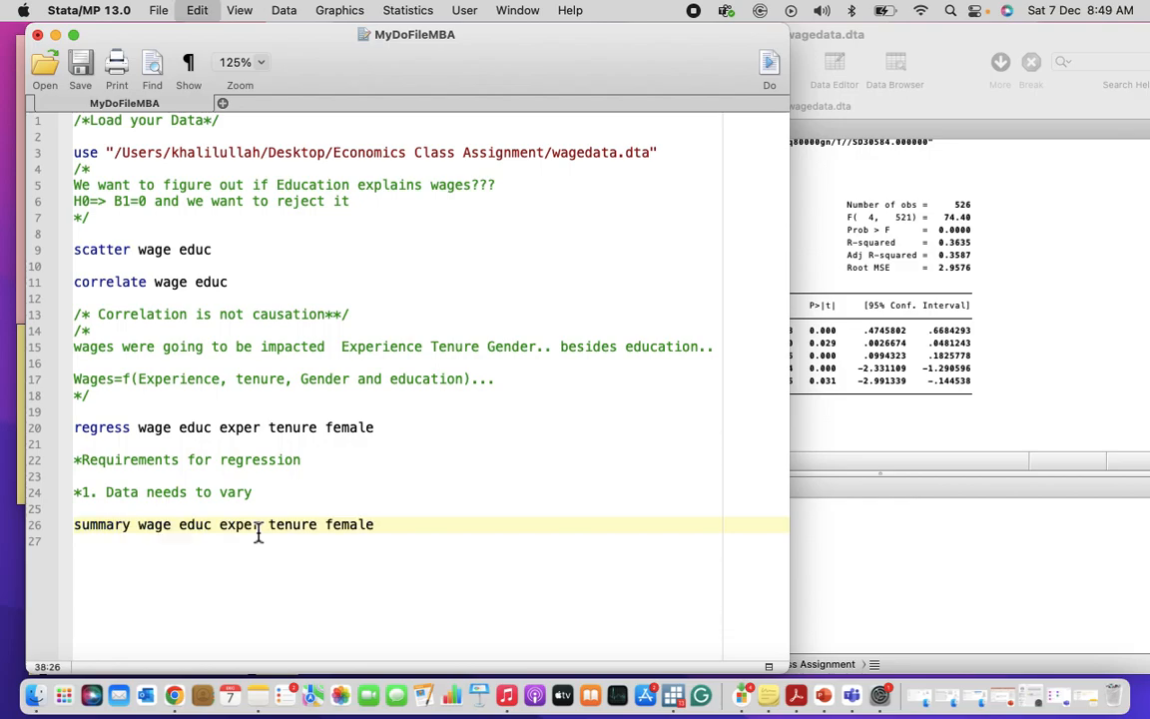
drag(125, 531, 114, 535)
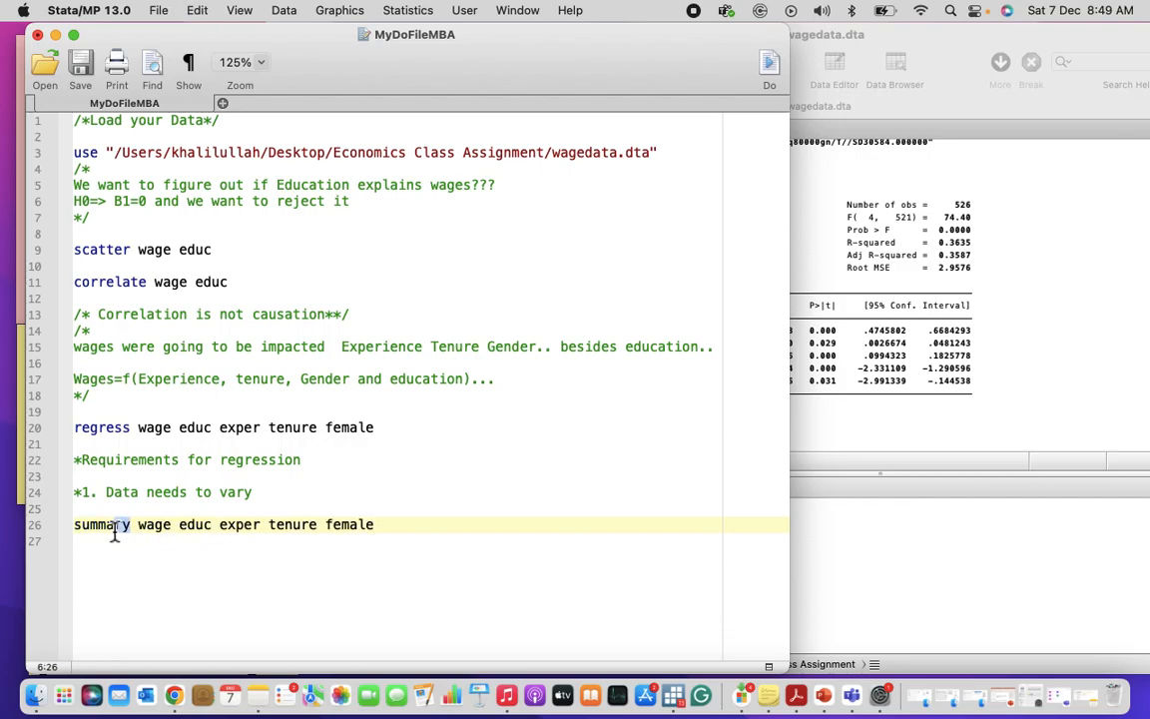
key(BackSpace)
key(BackSpace)
click(130, 576)
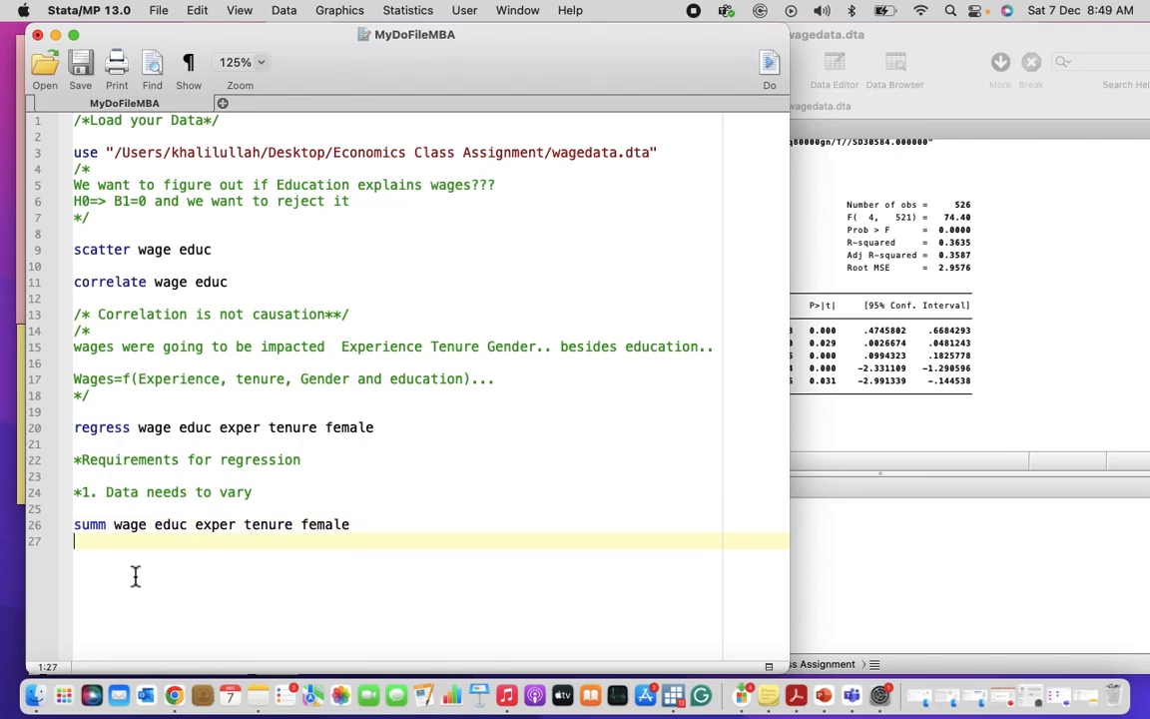
Step: Write the comment *descriptive statistics** on line 27, below the summ command
drag(72, 540, 77, 539)
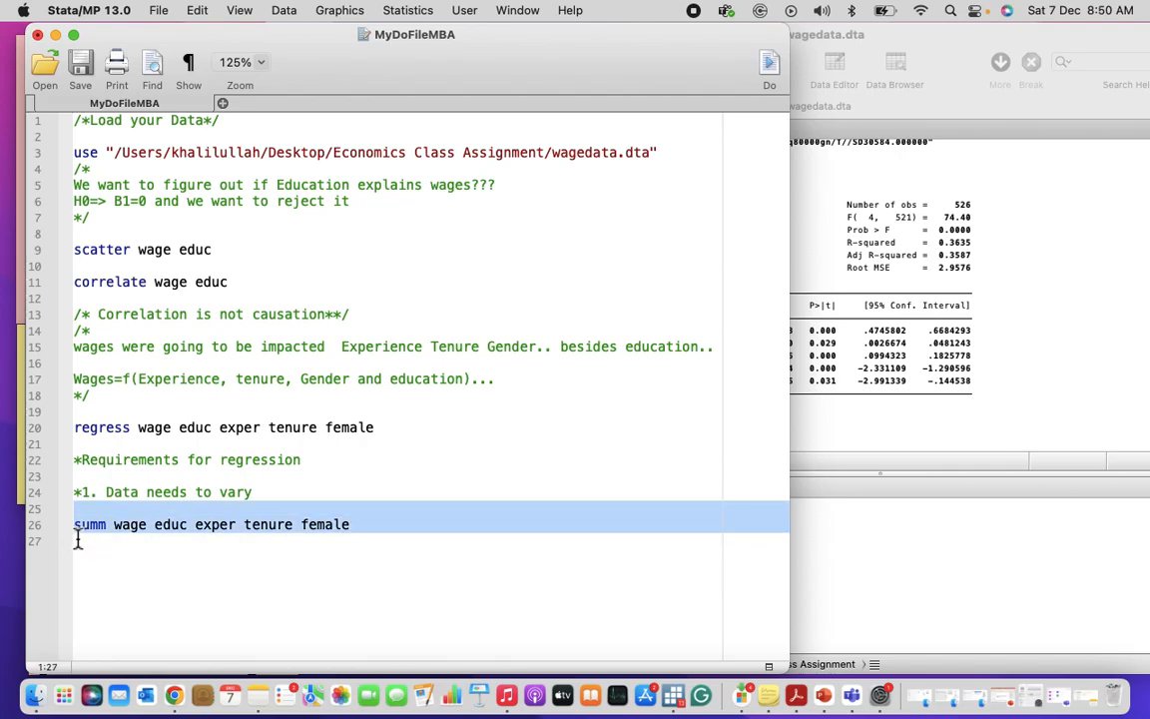
click(390, 541)
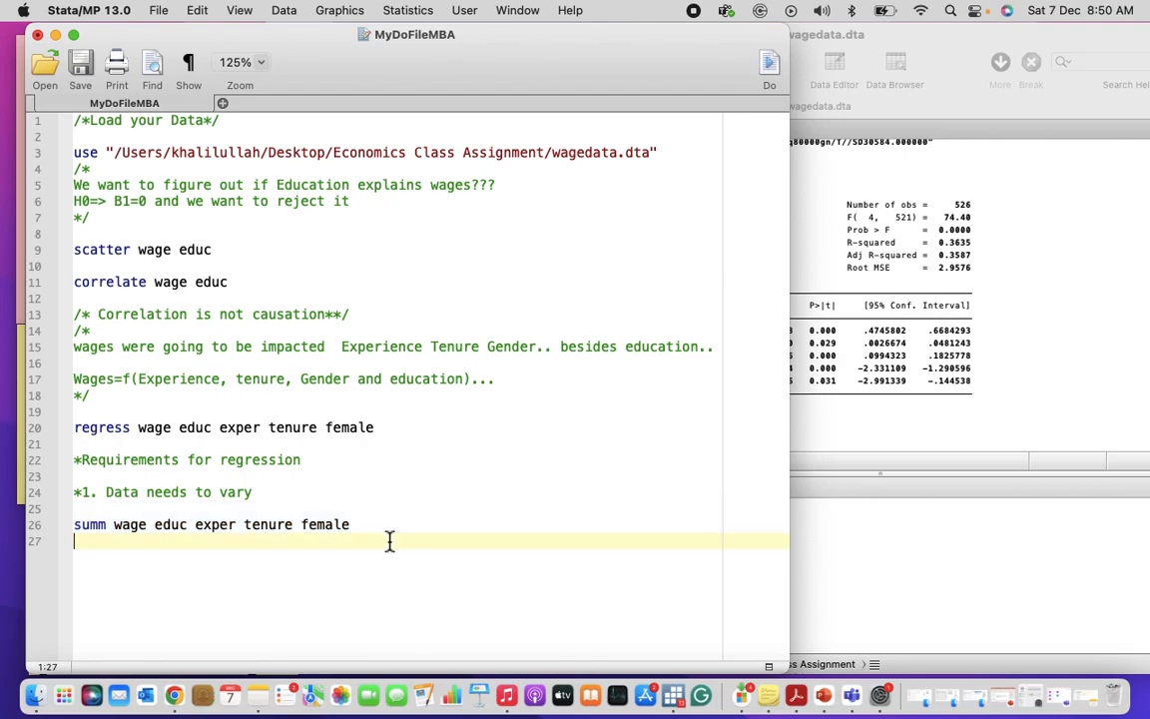
text(*descriptive sa)
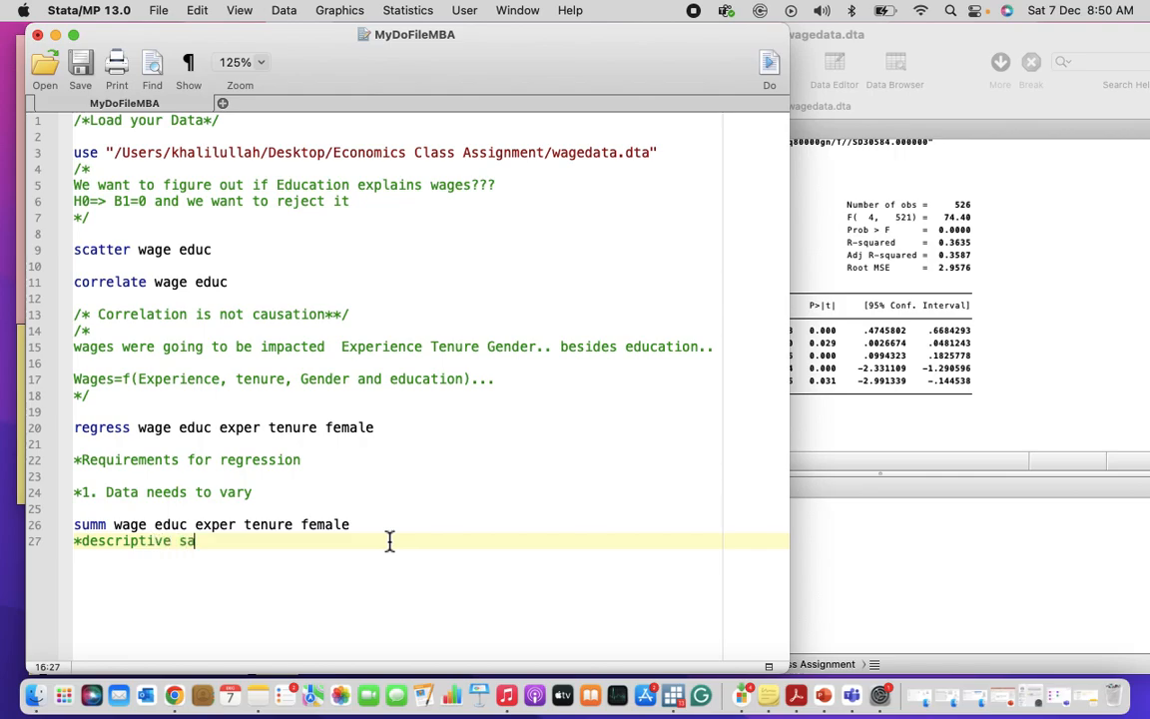
key(BackSpace)
text(tatistics**)
Step: Run lines 26 and 27 and examine the summary table, especially the mean of female
drag(382, 539, 41, 527)
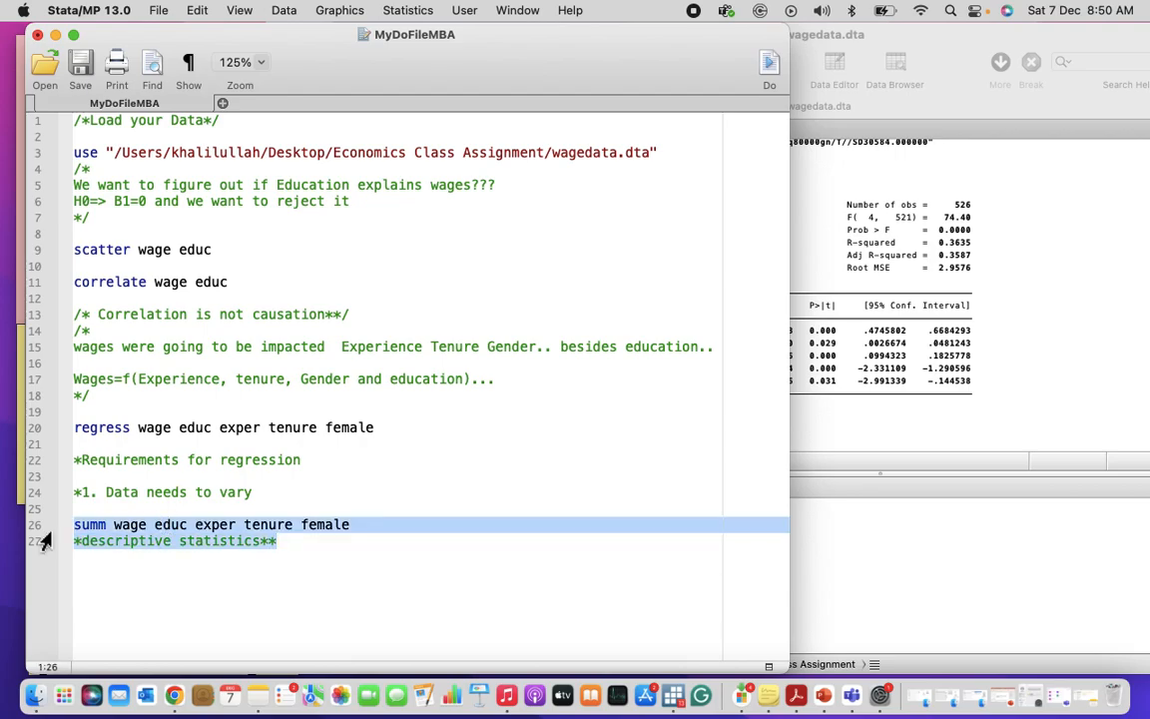
click(770, 62)
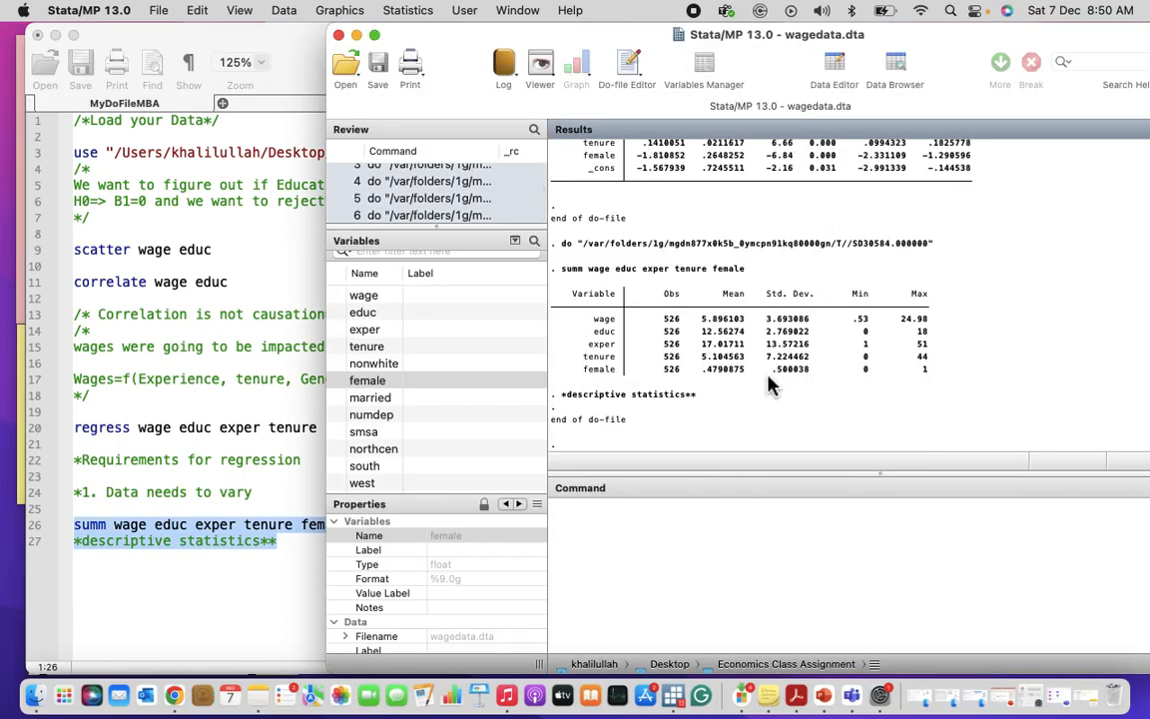
drag(567, 300, 934, 389)
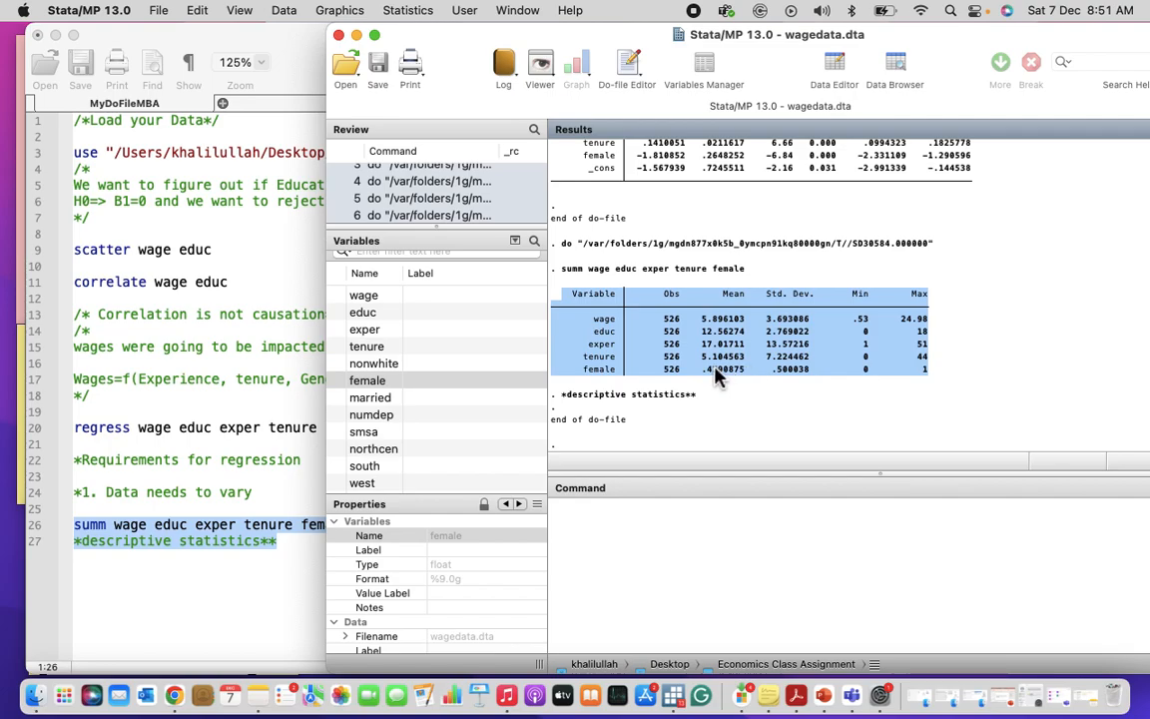
drag(705, 377, 751, 381)
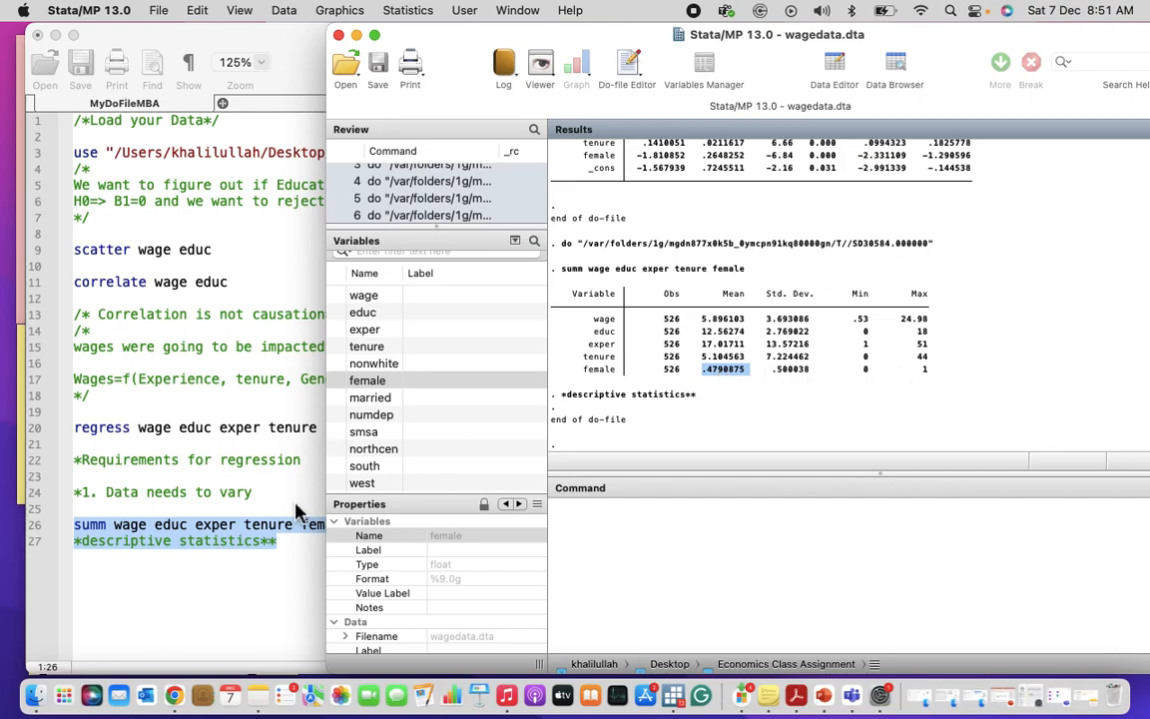
Step: Append *** to the end of the comment about data needing to vary on line 24
click(244, 529)
click(326, 554)
click(326, 495)
text(***)
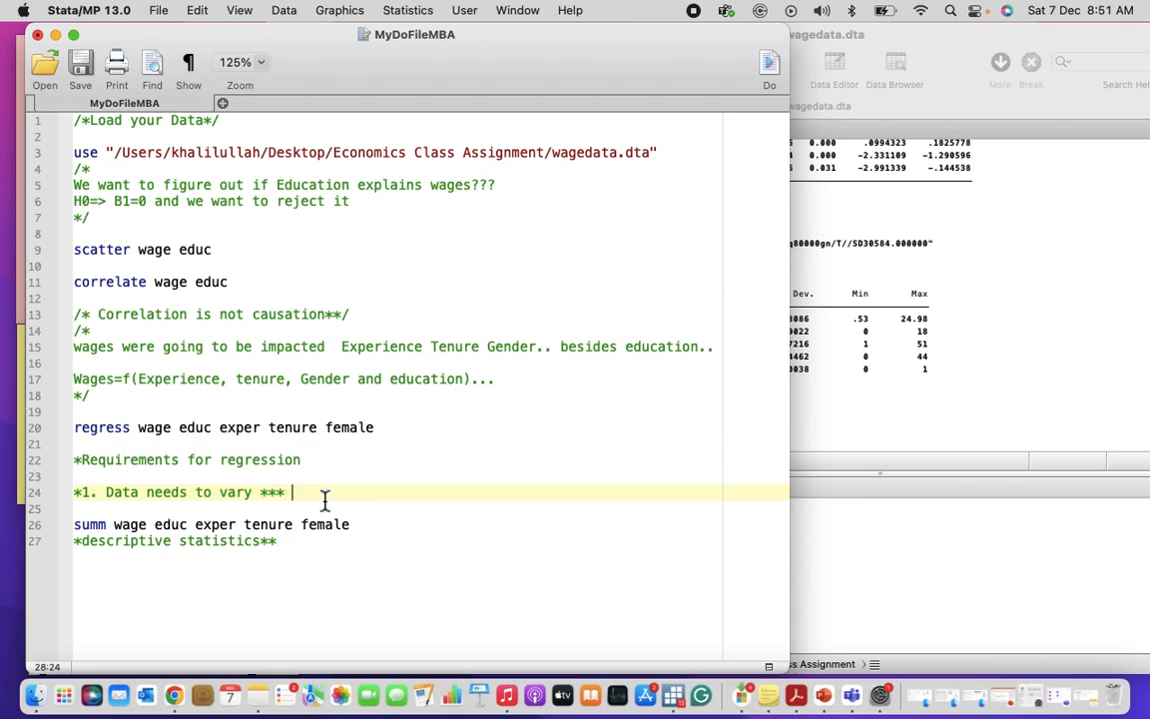
Step: Write the comment * Data needs to be normally distribute on line 29, separated from the descriptive statistics note by a blank line
click(312, 577)
key(Return)
key(Return)
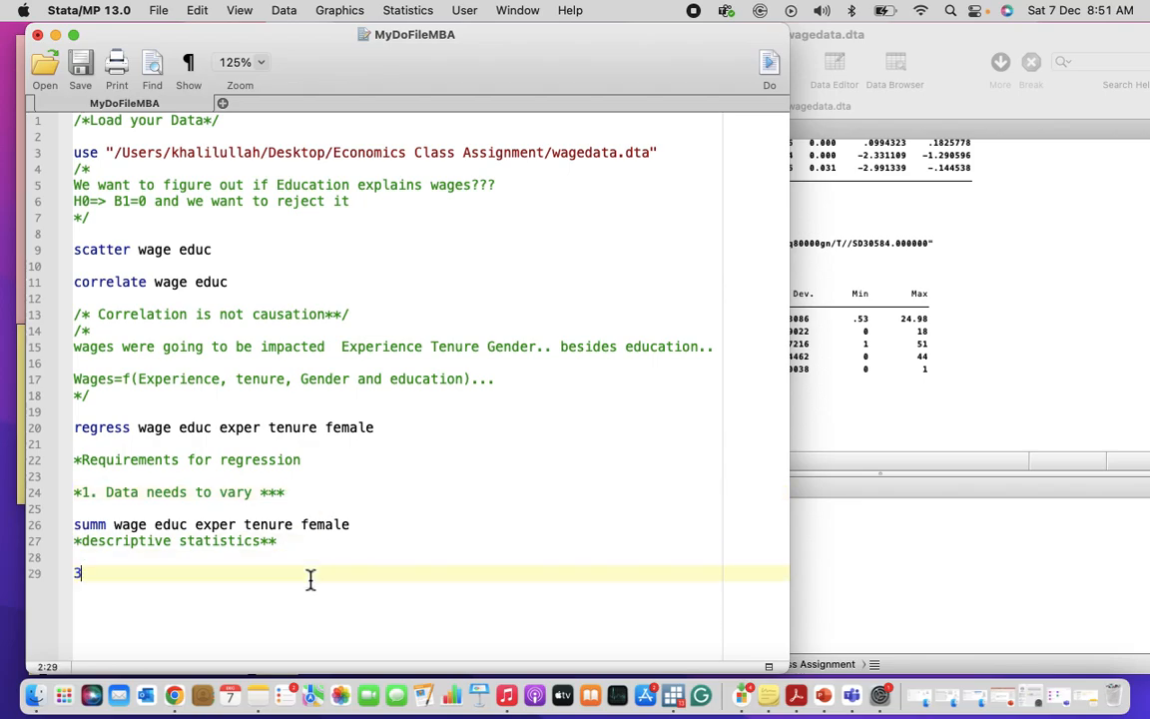
text(* Data needs to be nor)
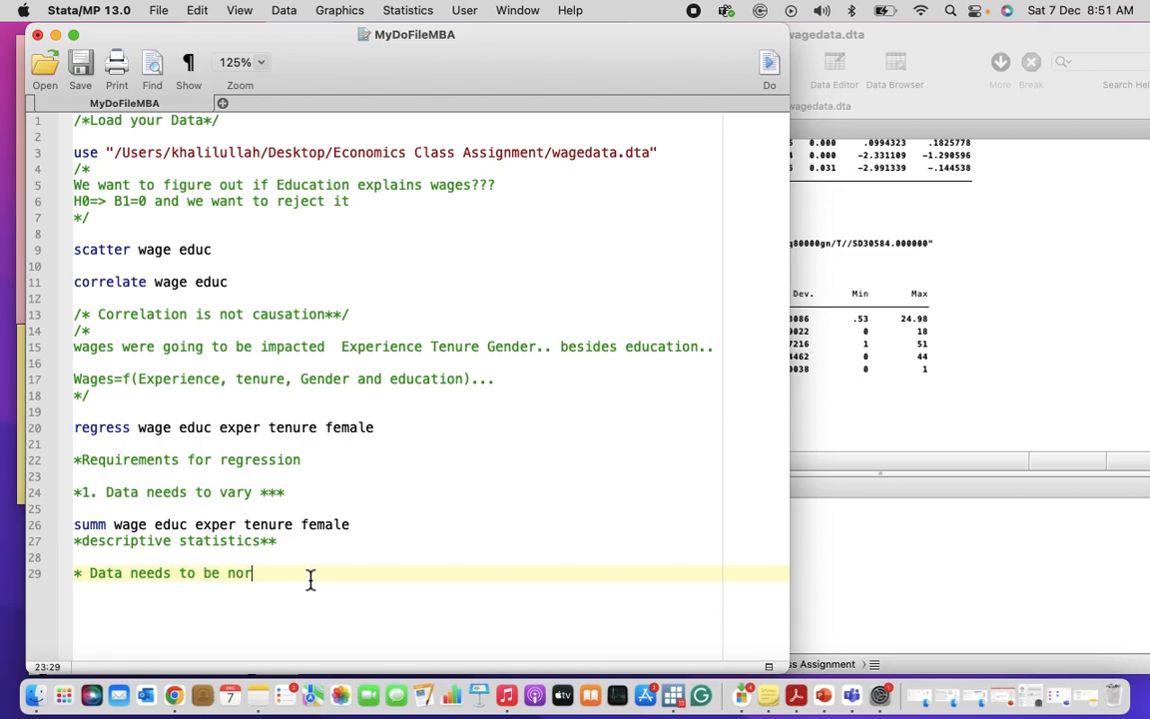
text(mally distribute)
key(BackSpace)
key(BackSpace)
key(BackSpace)
text(ute)
key(Return)
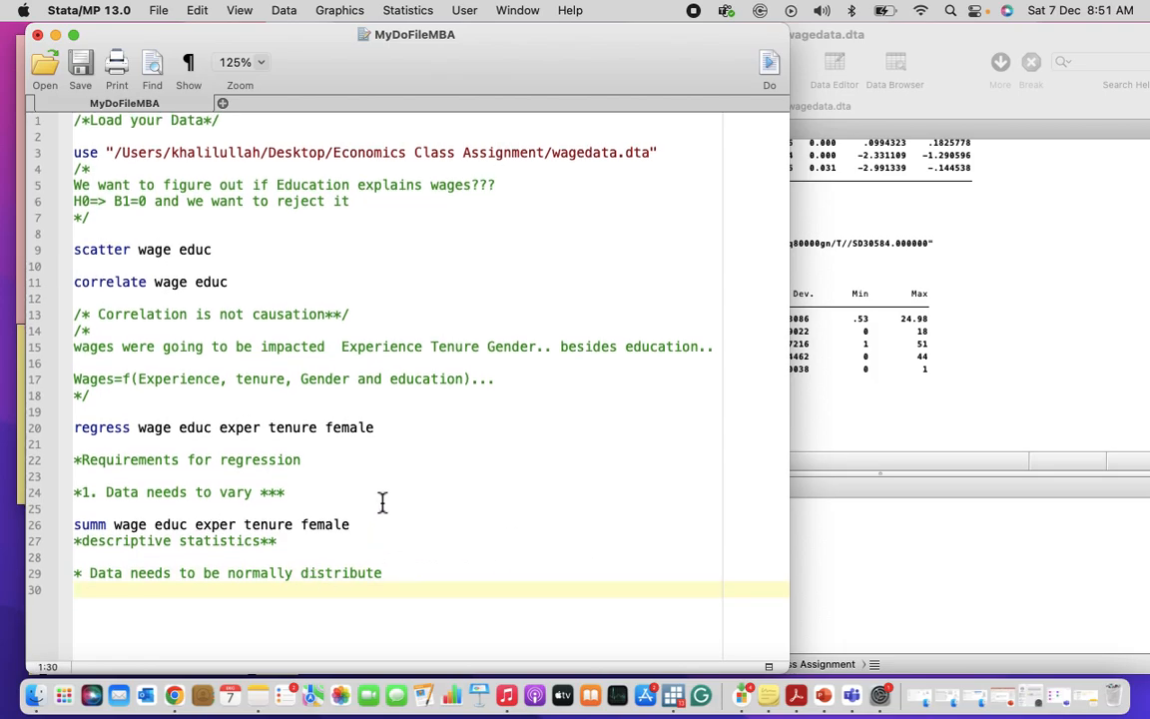
Step: Write the comment * when the observations cross 30 in number... on line 30
click(295, 492)
drag(295, 493, 76, 496)
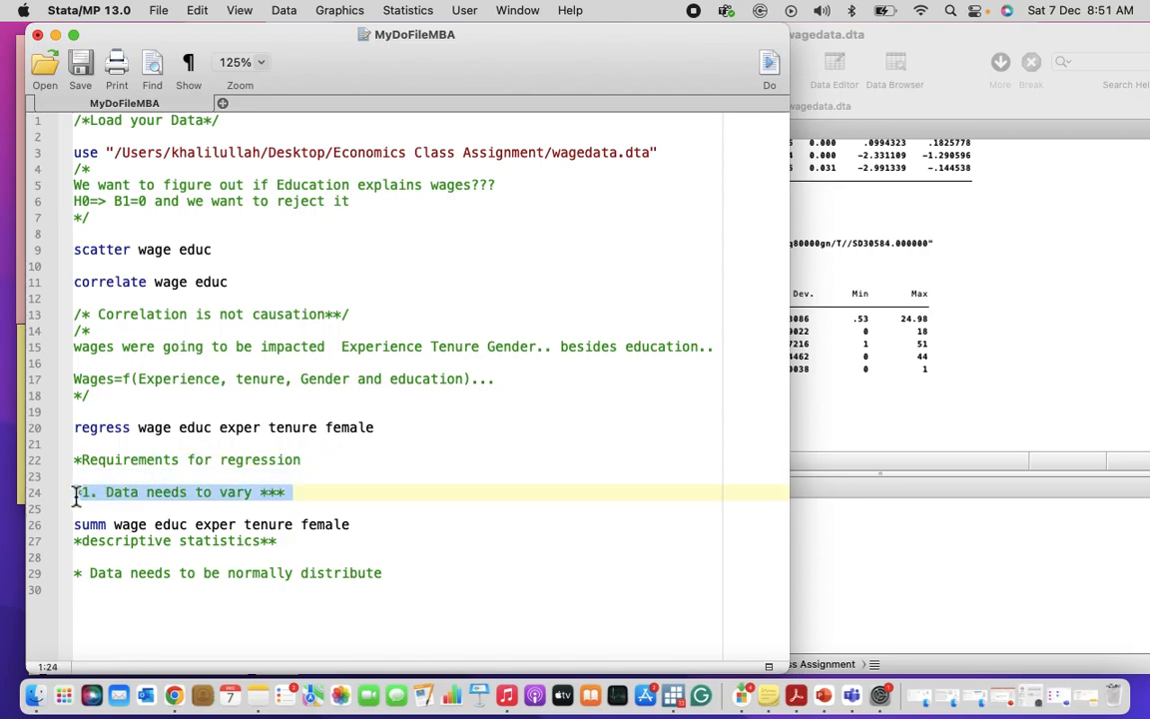
click(341, 619)
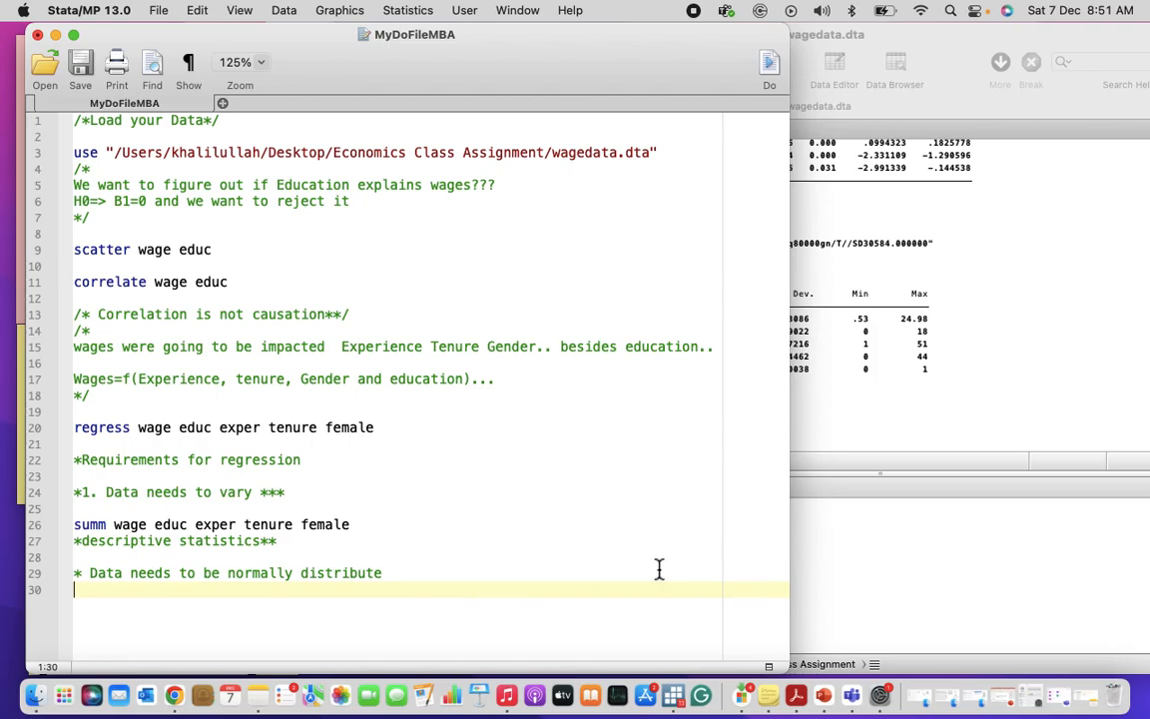
text(*)
text(when)
key(BackSpace)
text(ne)
key(BackSpace)
key(BackSpace)
text(the observations cross 2)
key(BackSpace)
text(30 in number...)
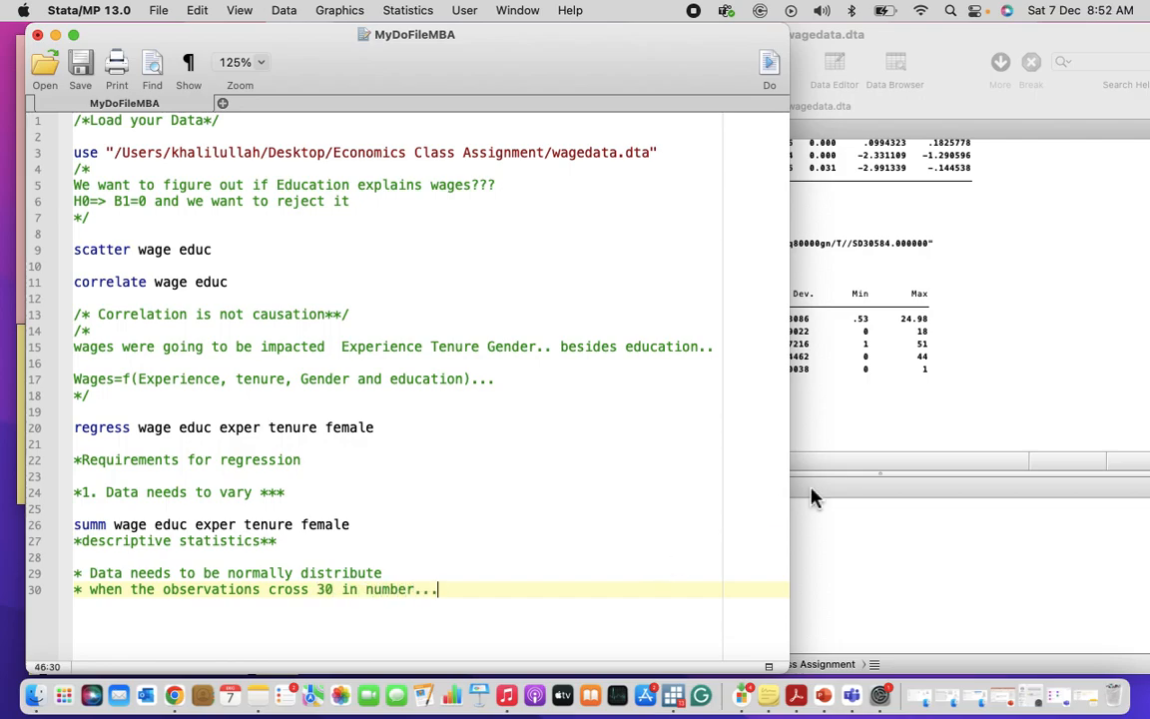
Step: Write the comment * Outliers--- observations values that 3 standard deviation away from the mean.. on line 31
click(918, 408)
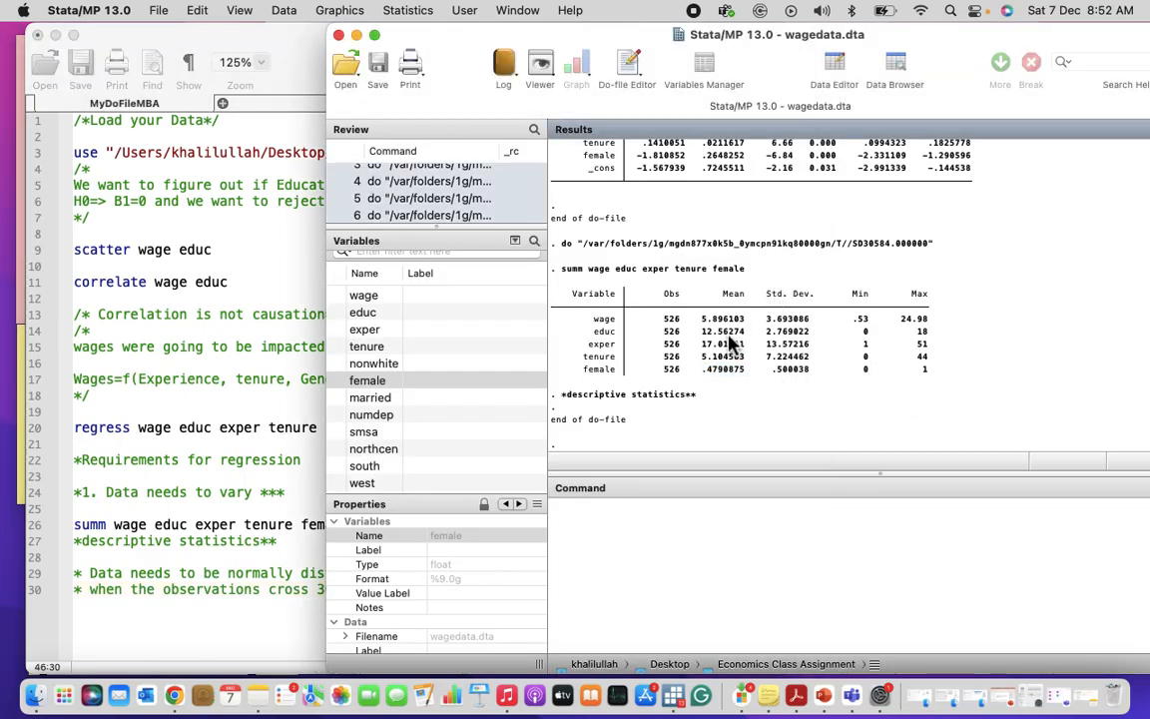
double_click(671, 319)
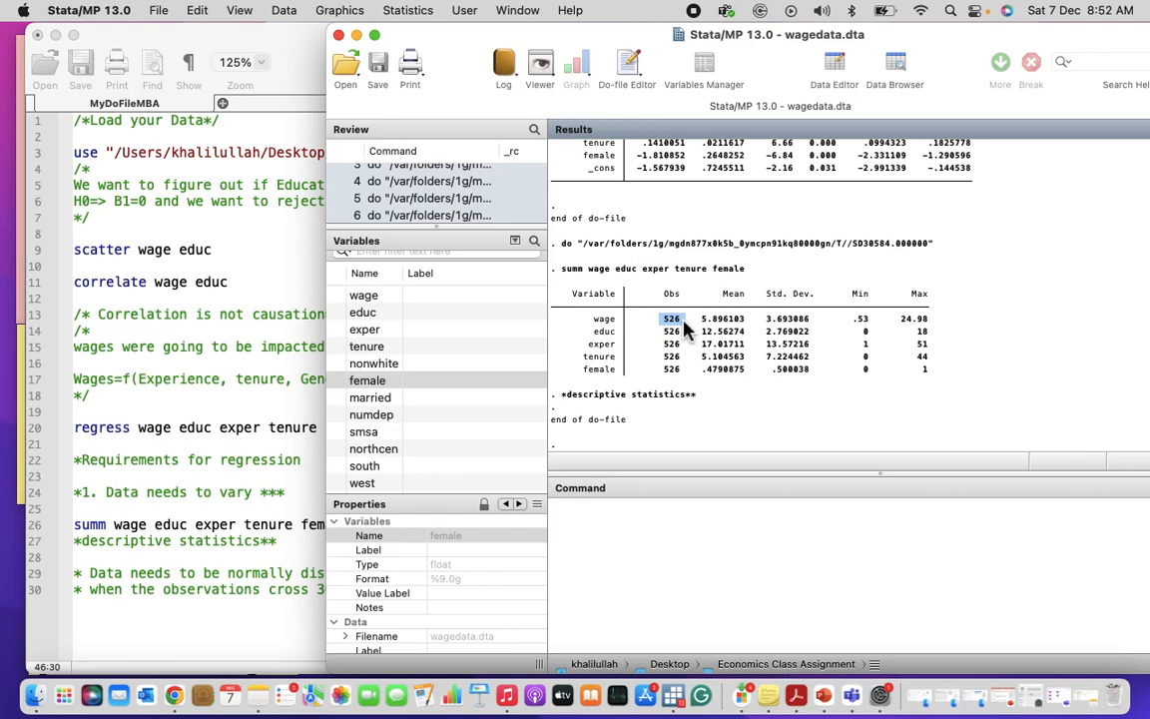
click(249, 614)
key(Return)
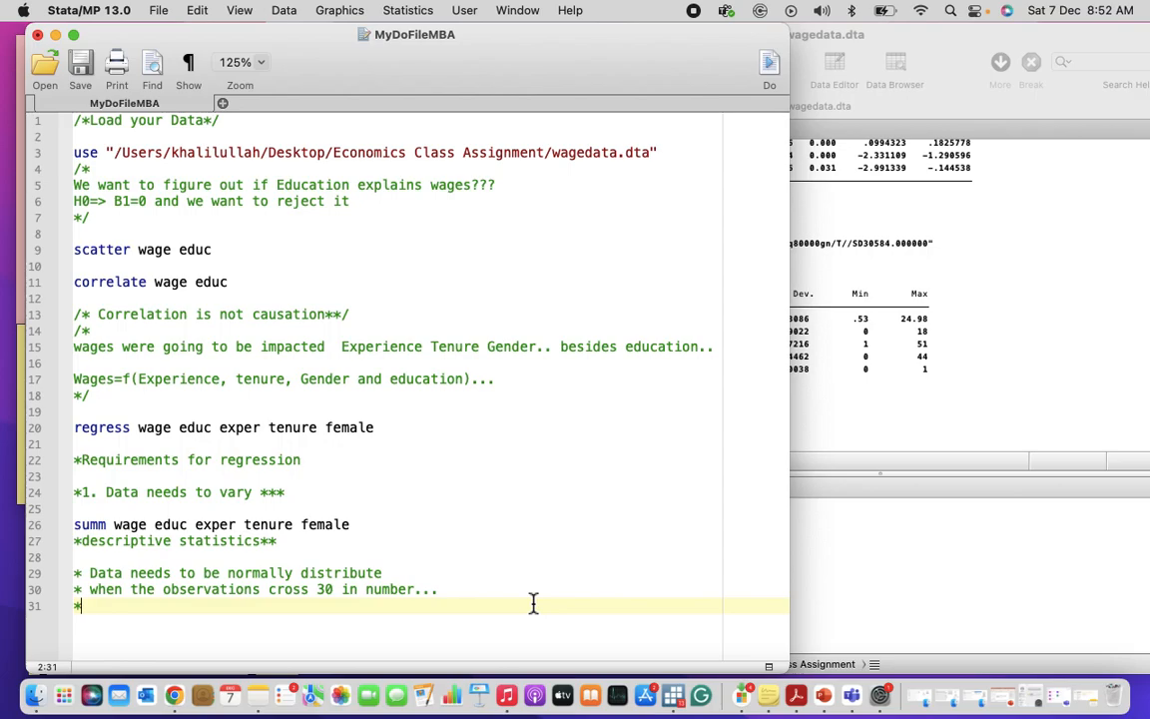
text(utliers---)
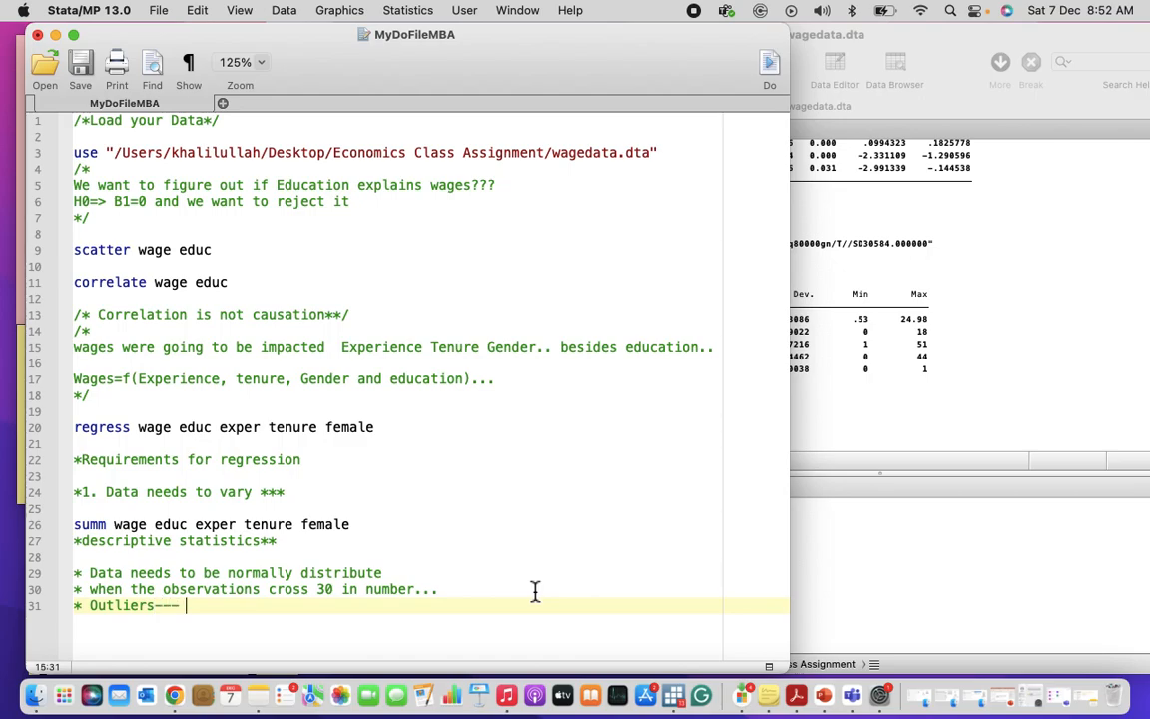
text( observations values that )
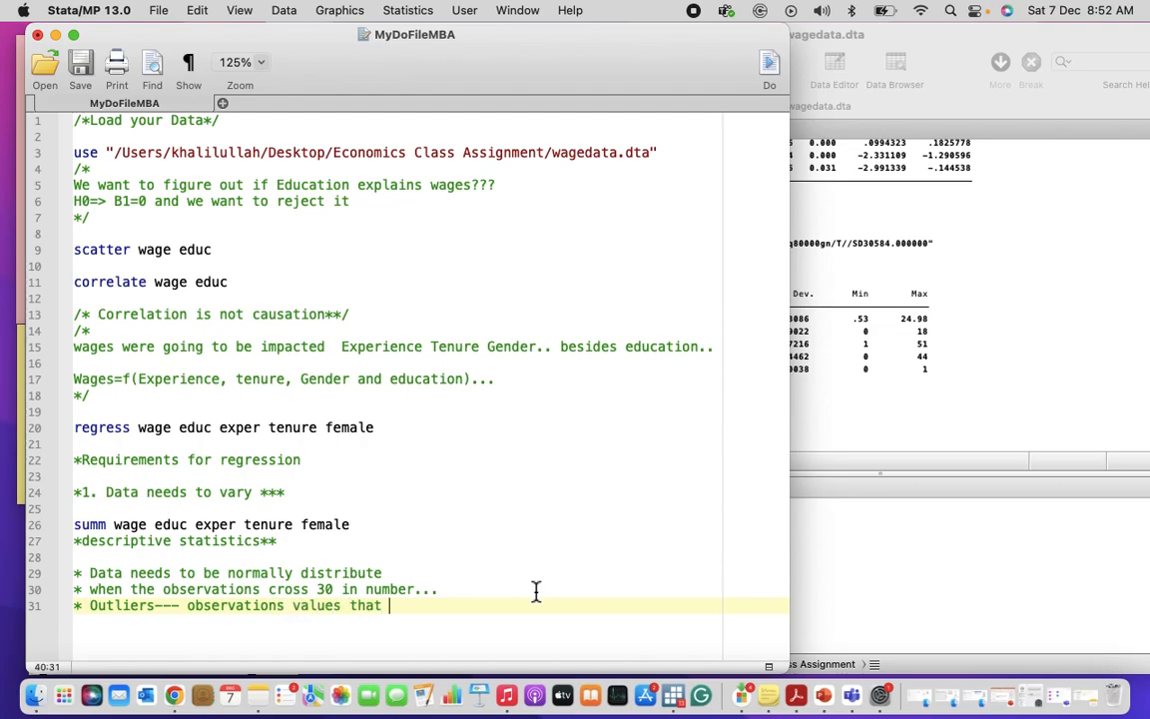
text(3 standard deviation avaway from the mean..)
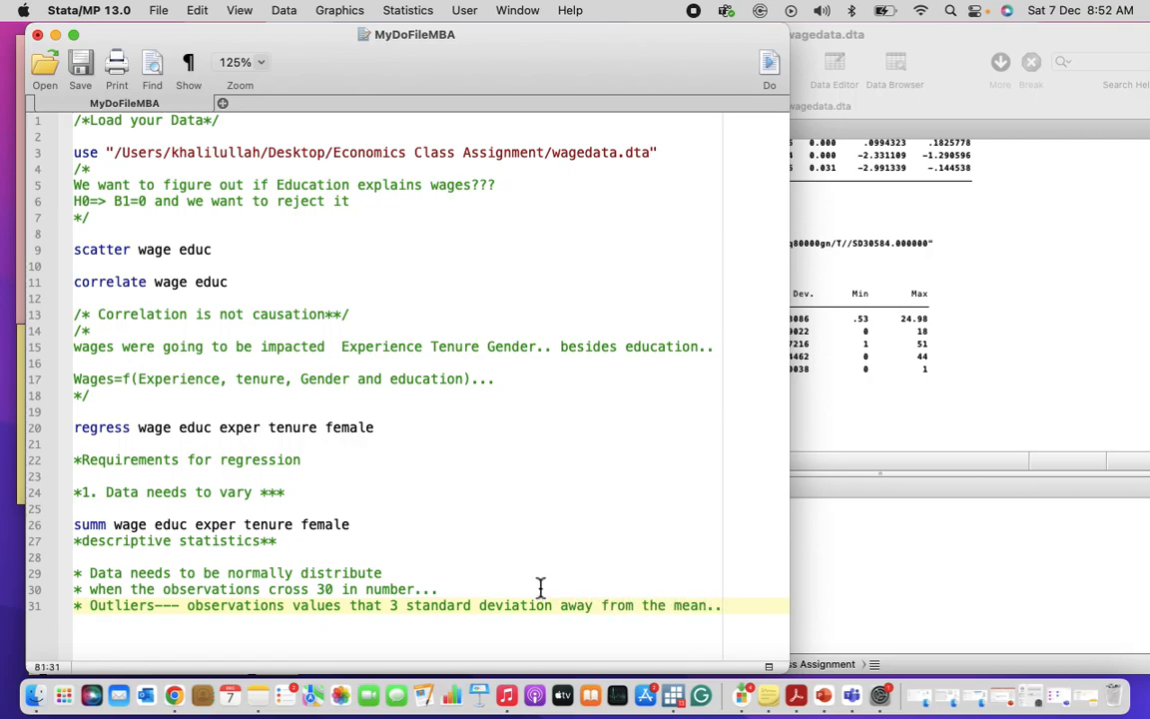
Step: Examine the mean, standard deviation and maximum of wage in the summary table
click(866, 329)
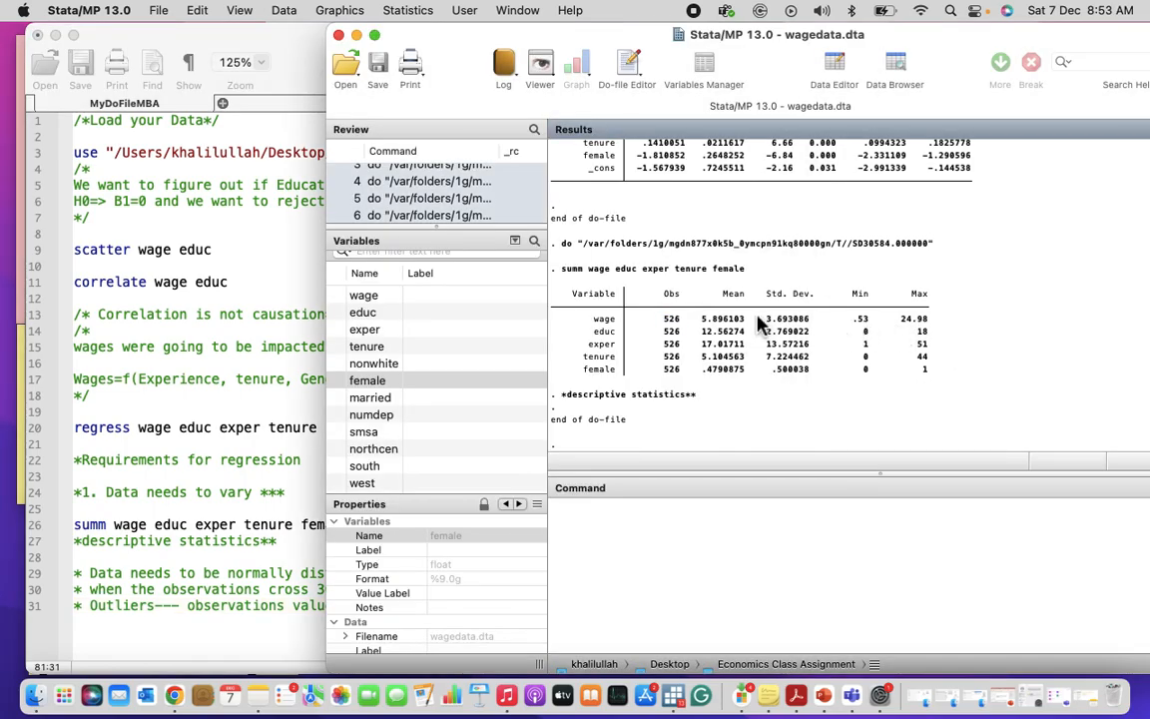
double_click(704, 322)
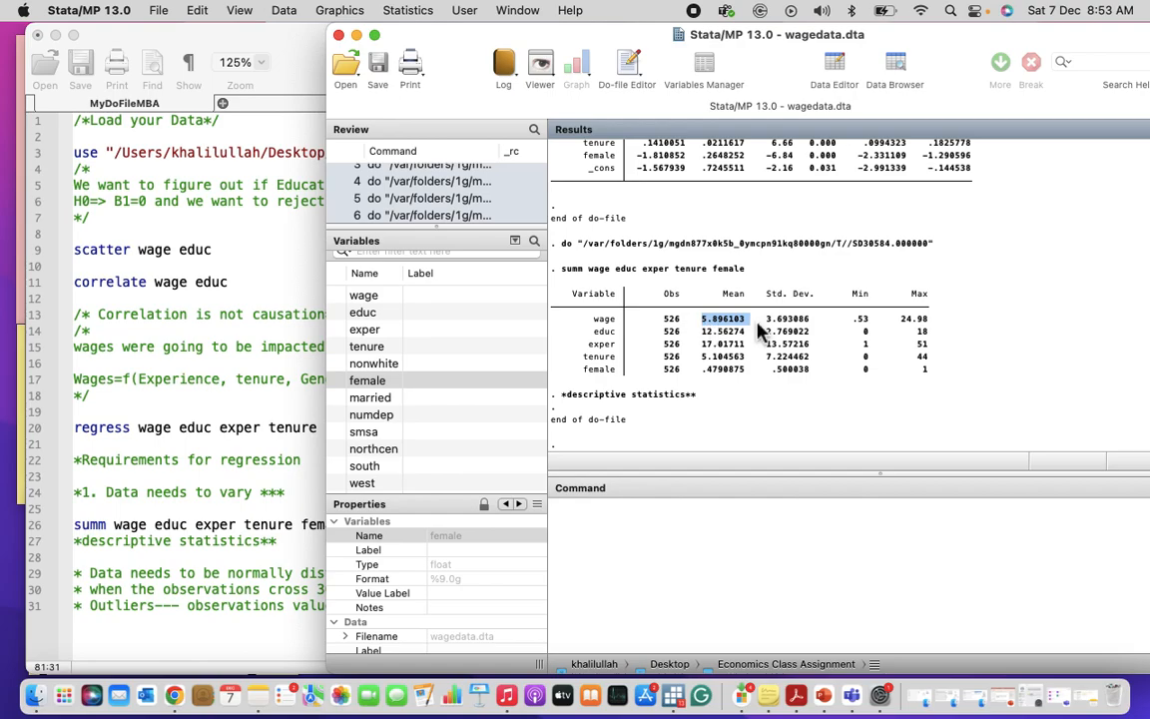
drag(767, 319, 783, 320)
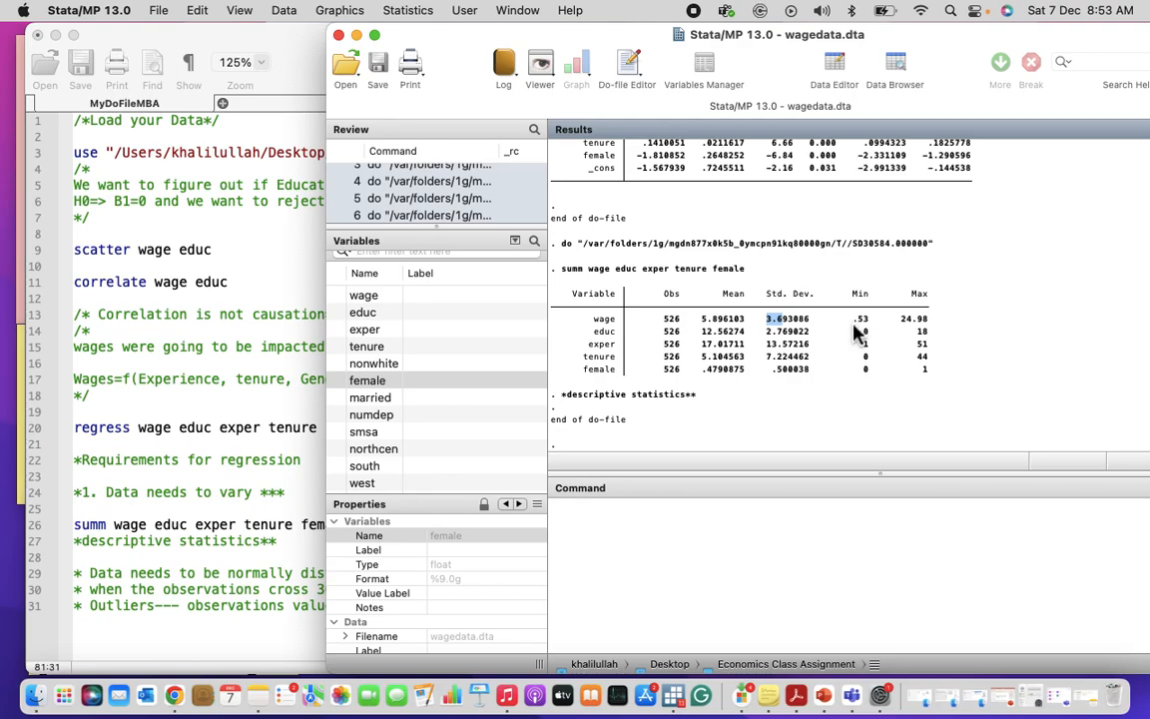
click(906, 330)
drag(902, 319, 936, 323)
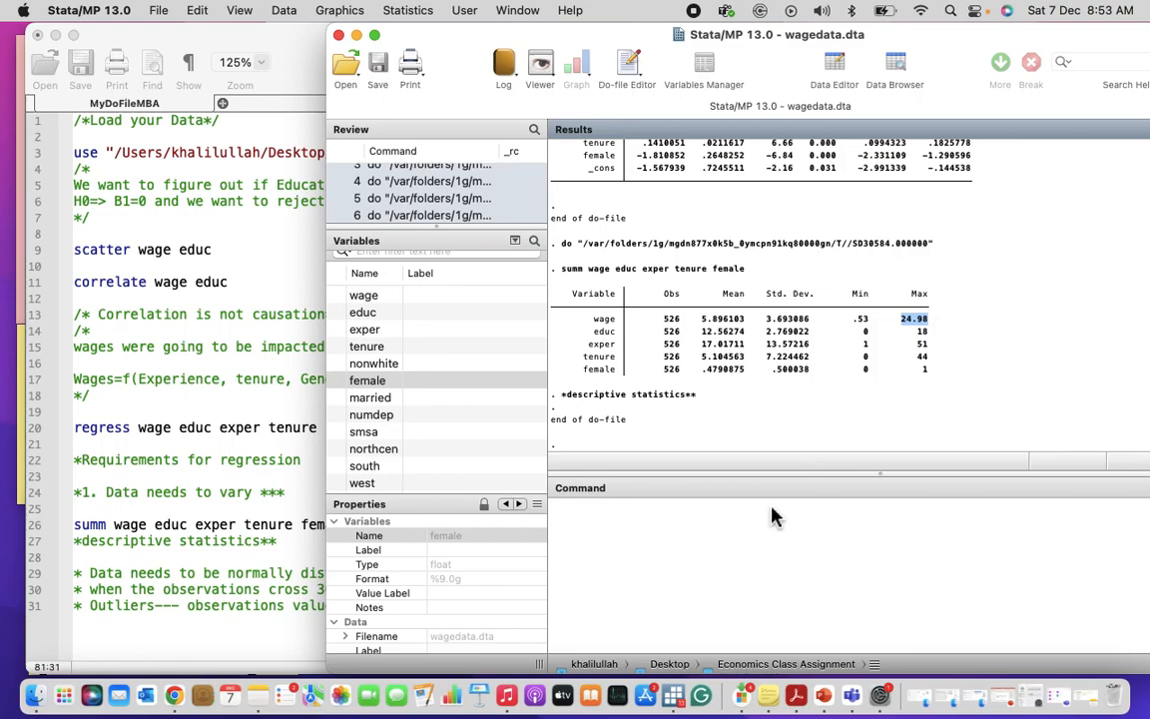
Step: Try to drop the high-wage outliers by running the command drop if wages>=18
click(729, 537)
text(drop )
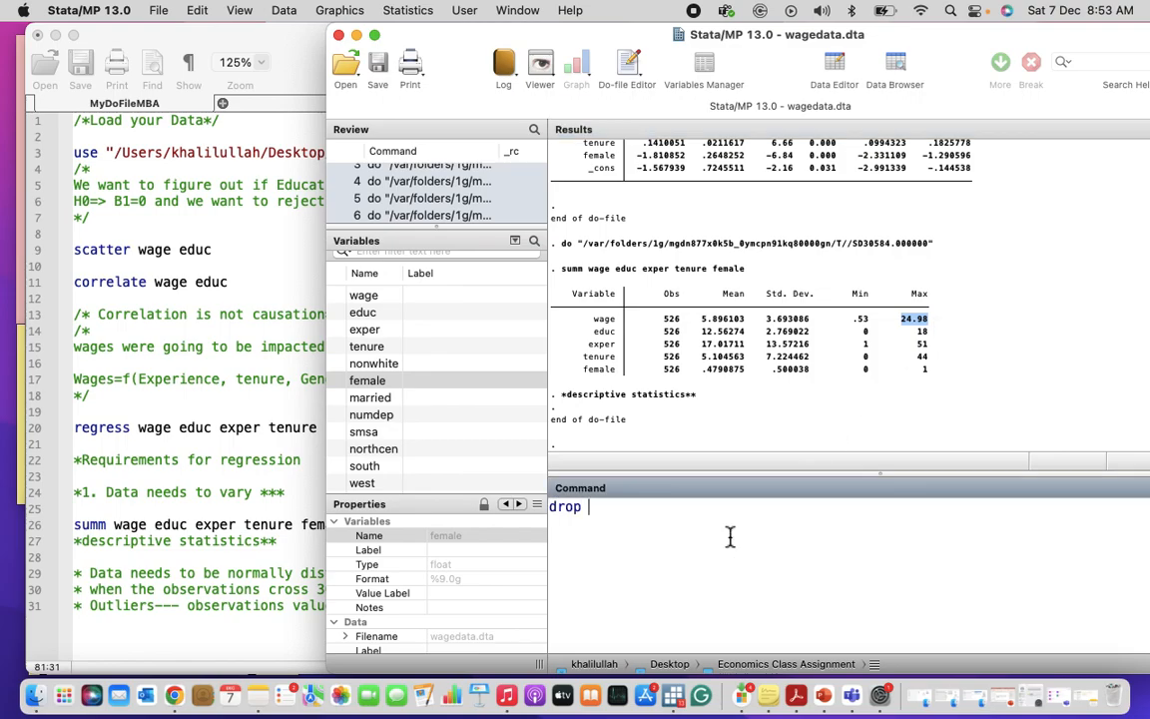
text(wages)
text( if)
key(BackSpace)
key(BackSpace)
key(BackSpace)
key(BackSpace)
key(BackSpace)
key(BackSpace)
text(if wages>=1)
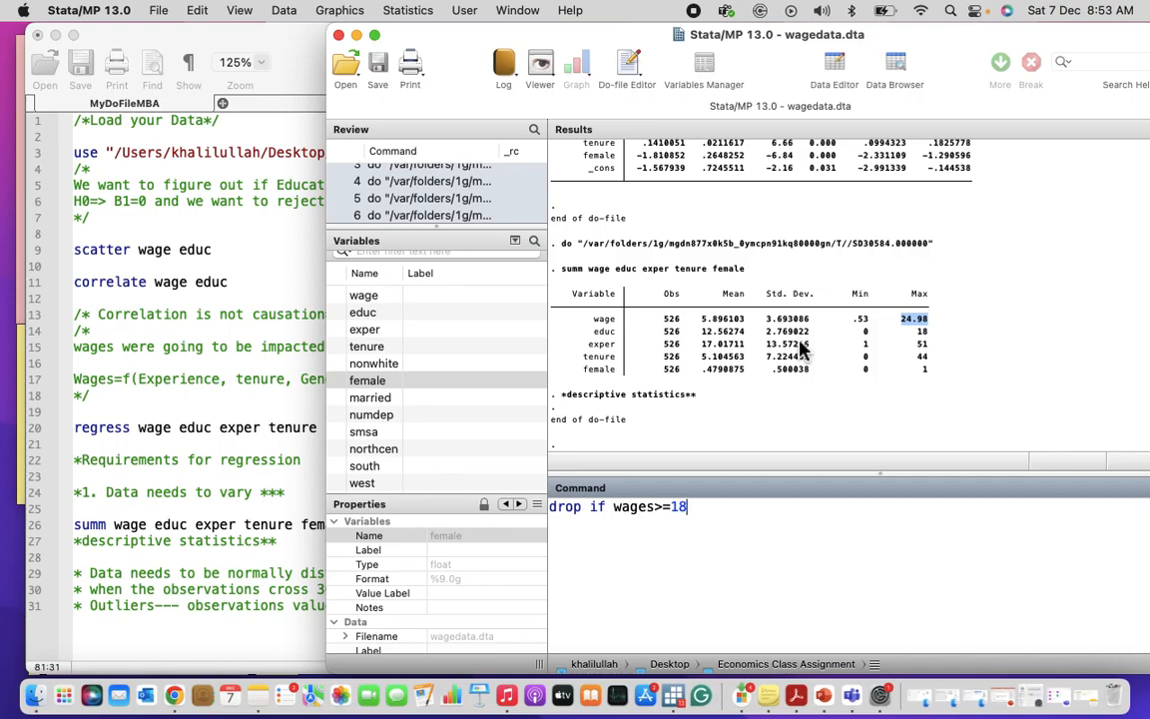
text(8)
key(Return)
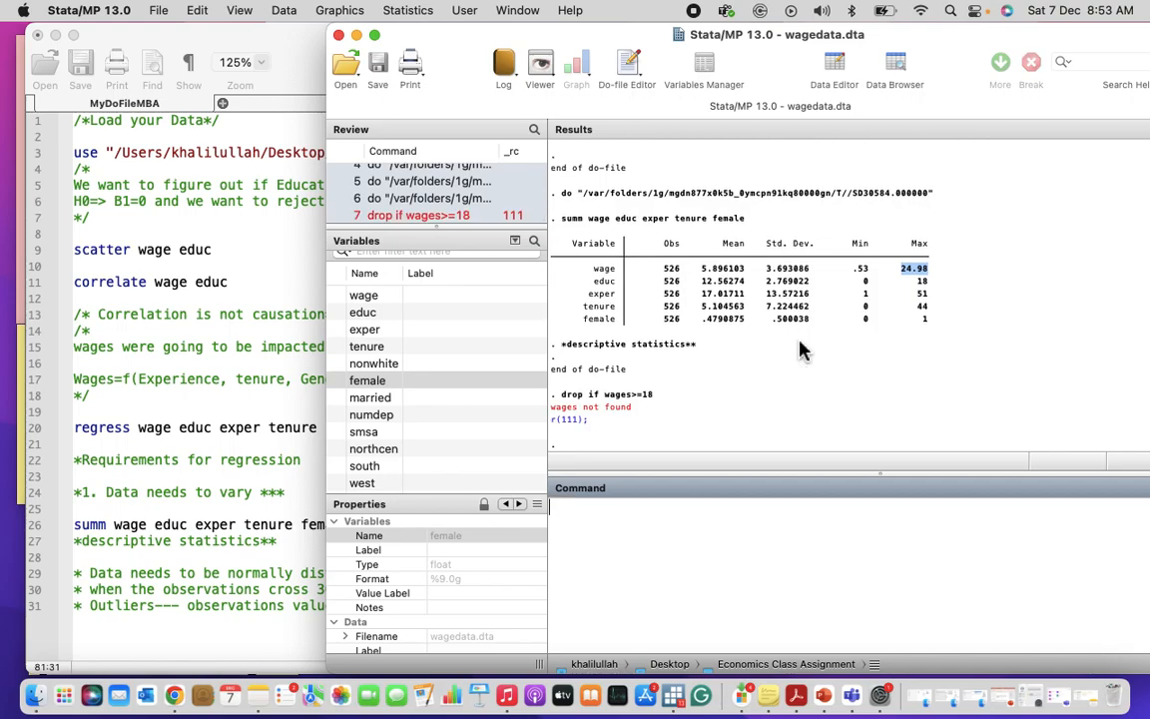
Step: Run the command drop if wage>=18 and check how many observations it deletes
drag(544, 393, 655, 397)
key(super+c)
click(616, 507)
key(super+v)
click(653, 507)
key(BackSpace)
key(Return)
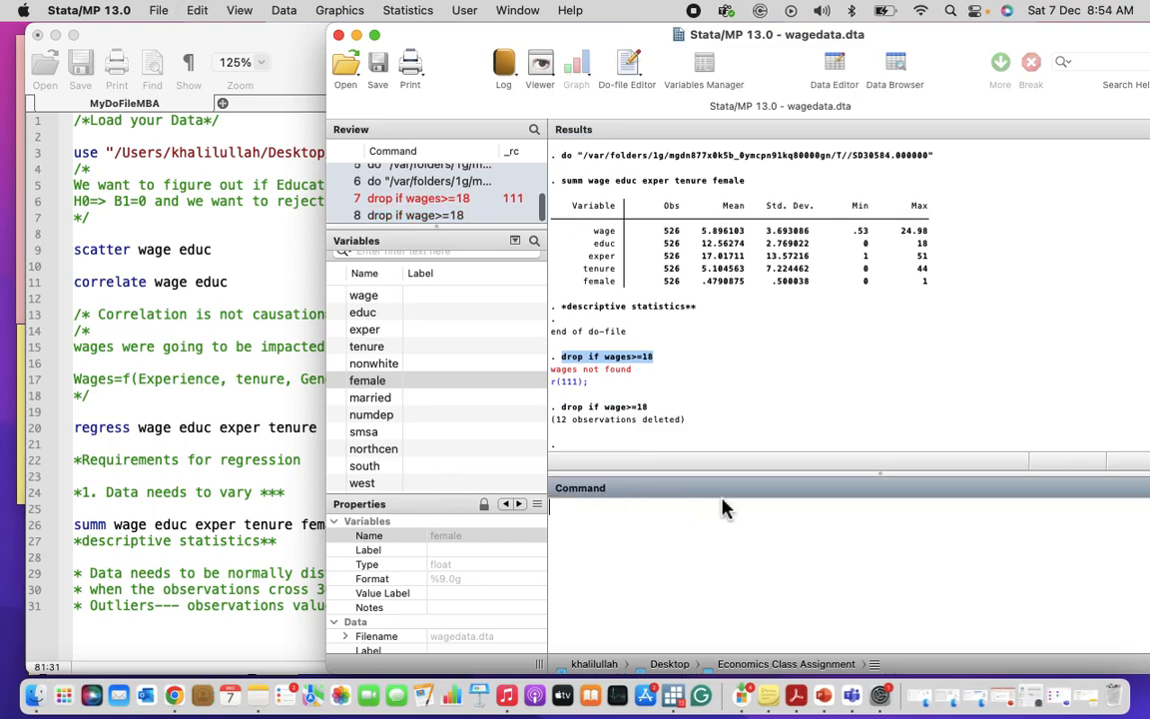
click(695, 450)
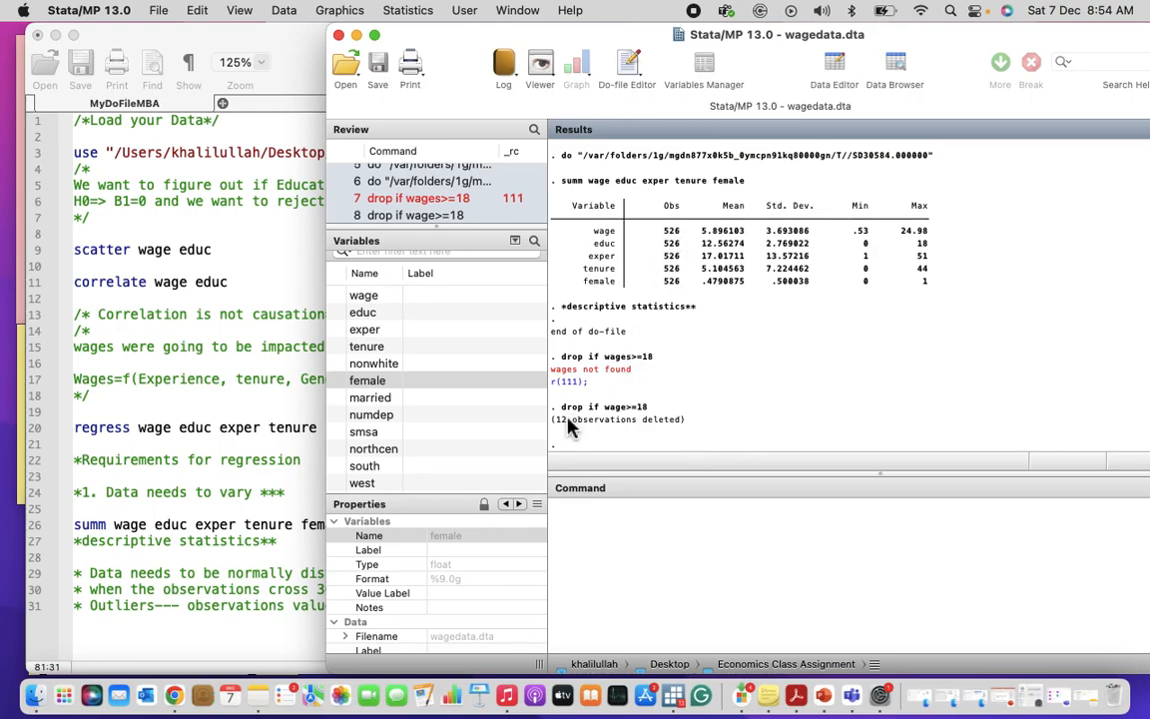
drag(556, 421, 598, 426)
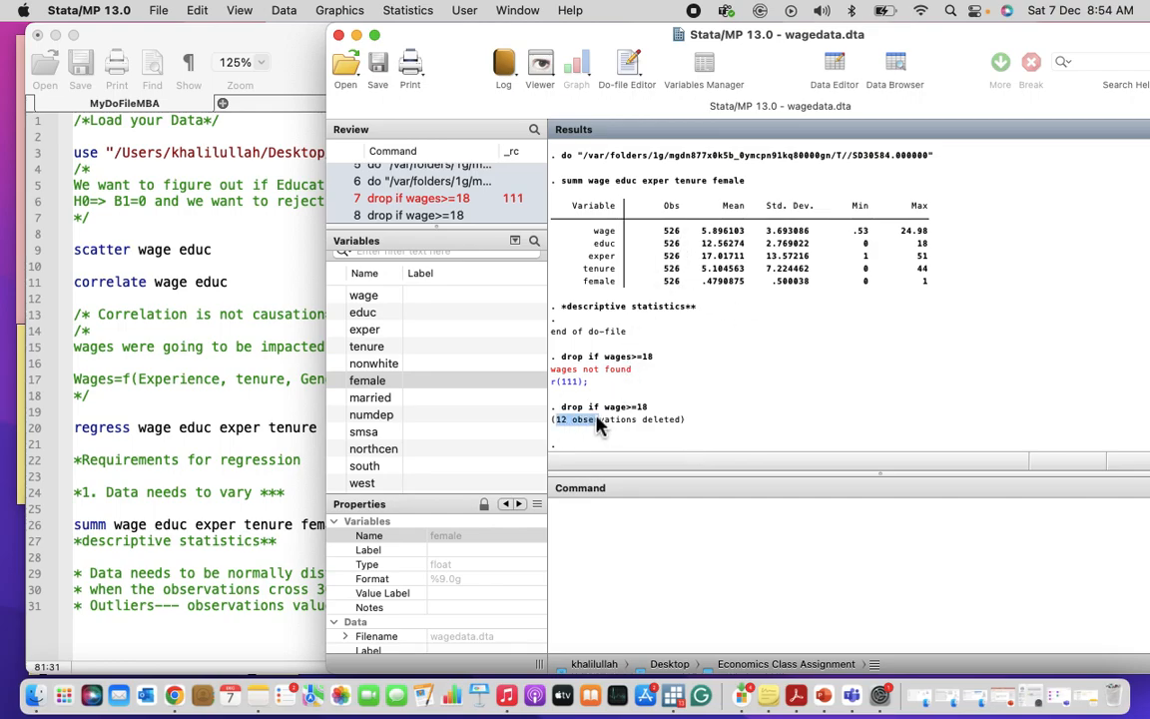
Step: Run summ wage educ exper tenure female again and check the maximum of wage
click(755, 182)
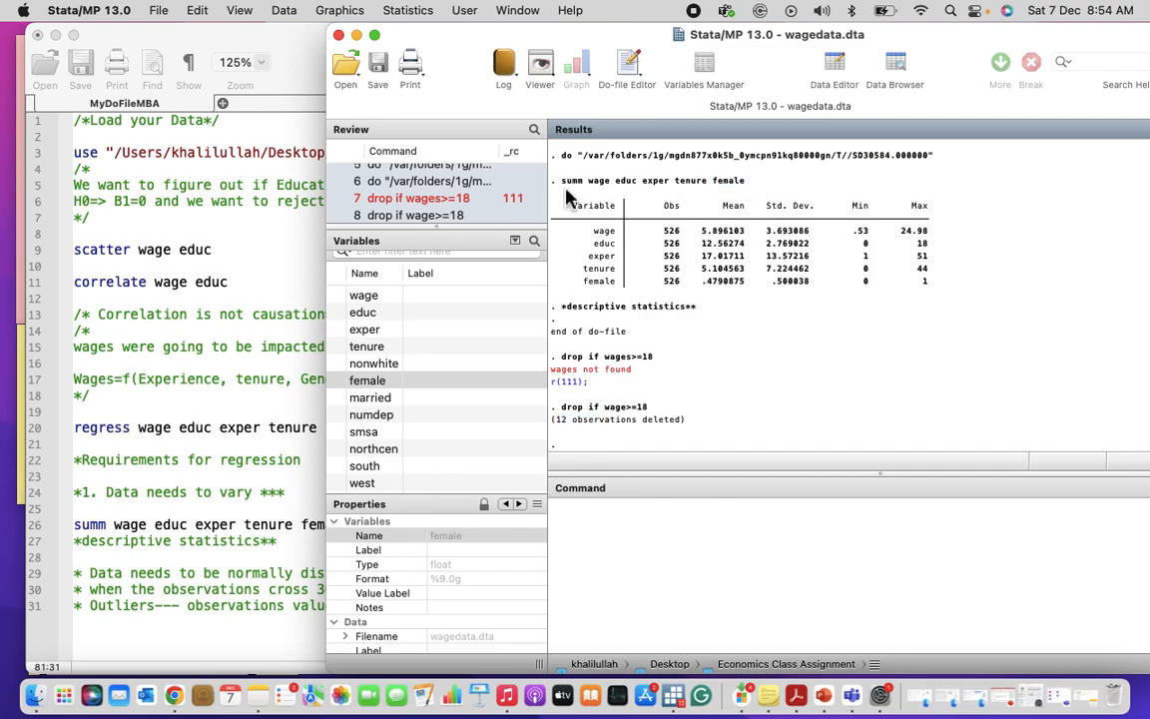
drag(748, 182, 564, 187)
key(super+c)
click(642, 572)
key(super+v)
key(Return)
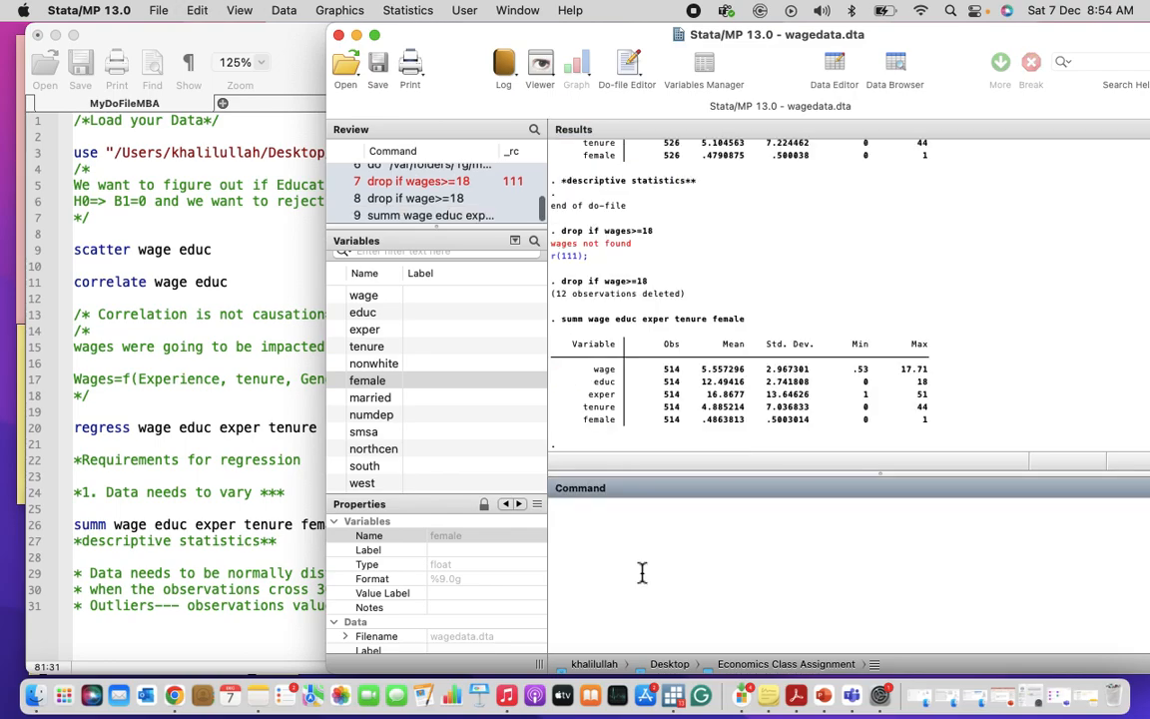
drag(937, 379, 907, 379)
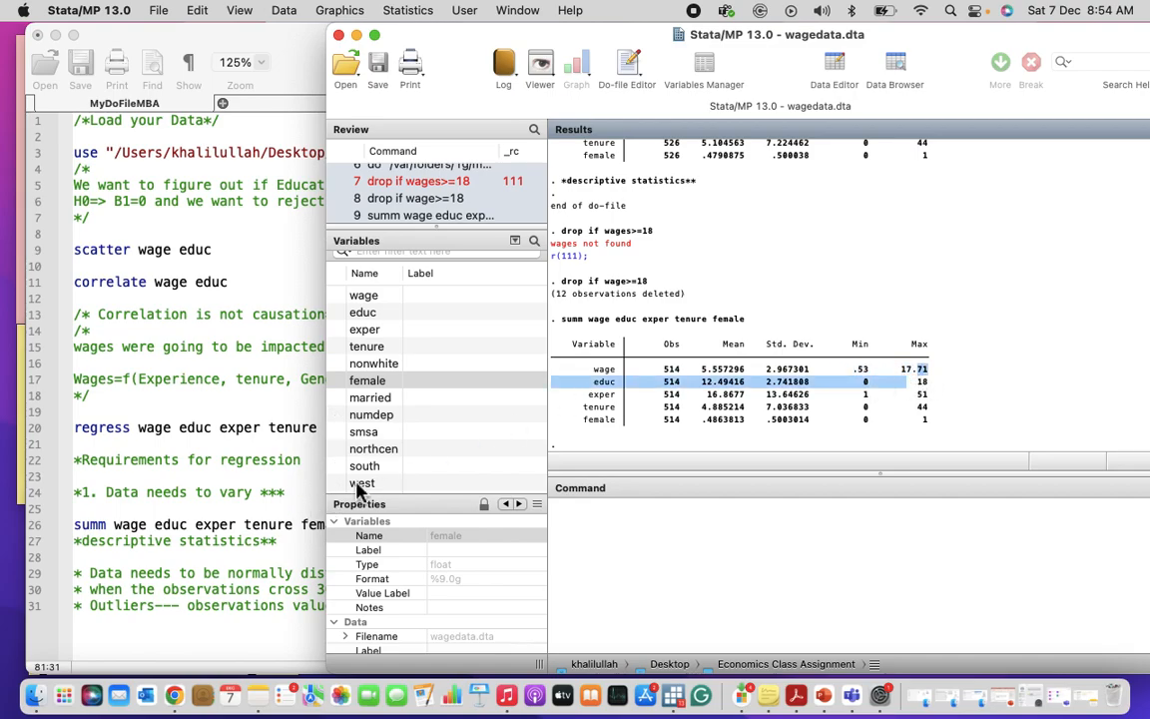
Step: Add two new lines below the outliers comment on line 31 of the do-file
click(289, 555)
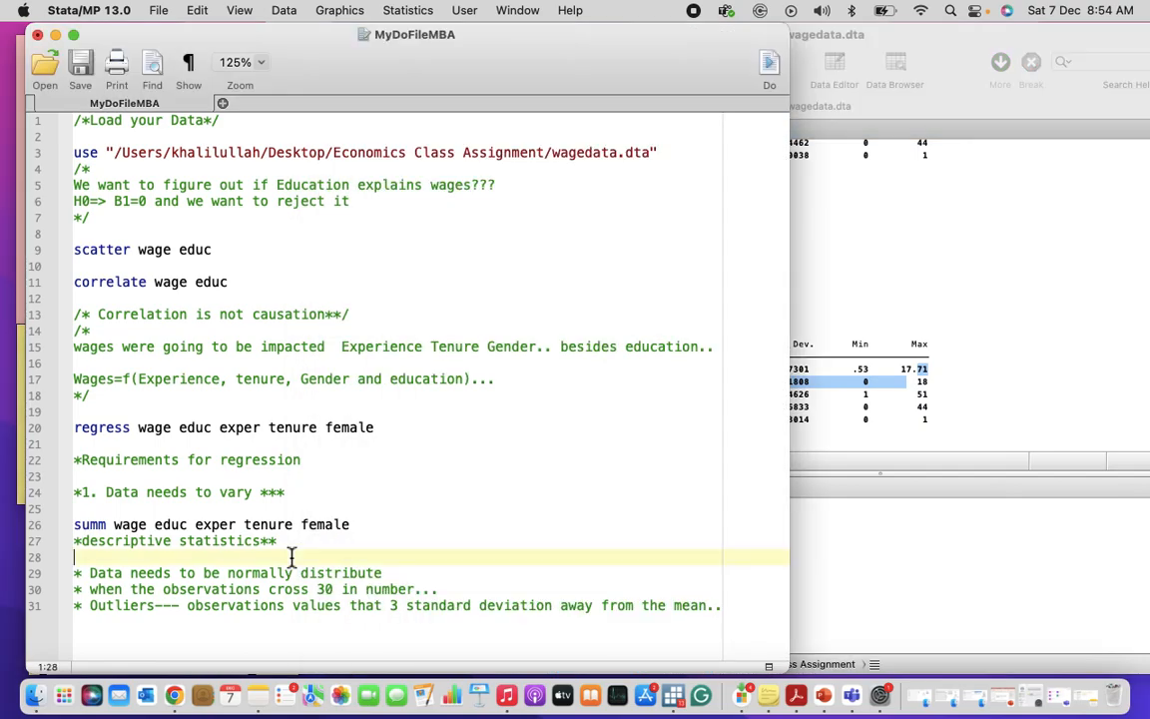
click(387, 618)
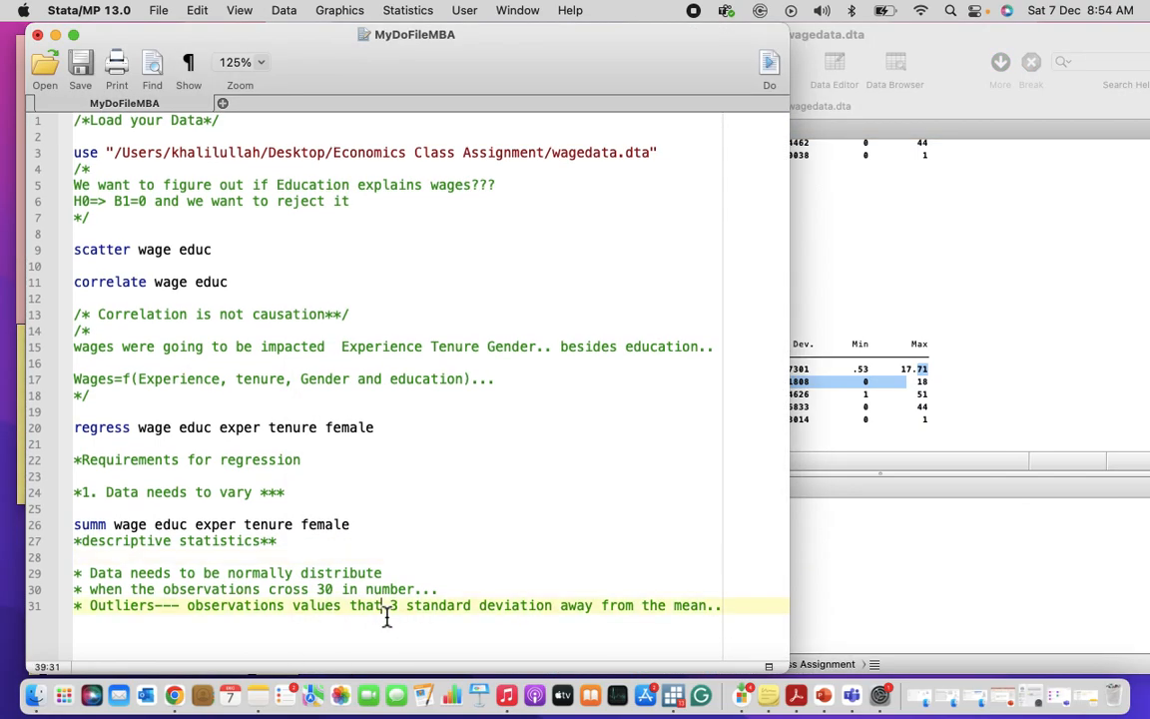
click(733, 599)
key(Return)
key(Return)
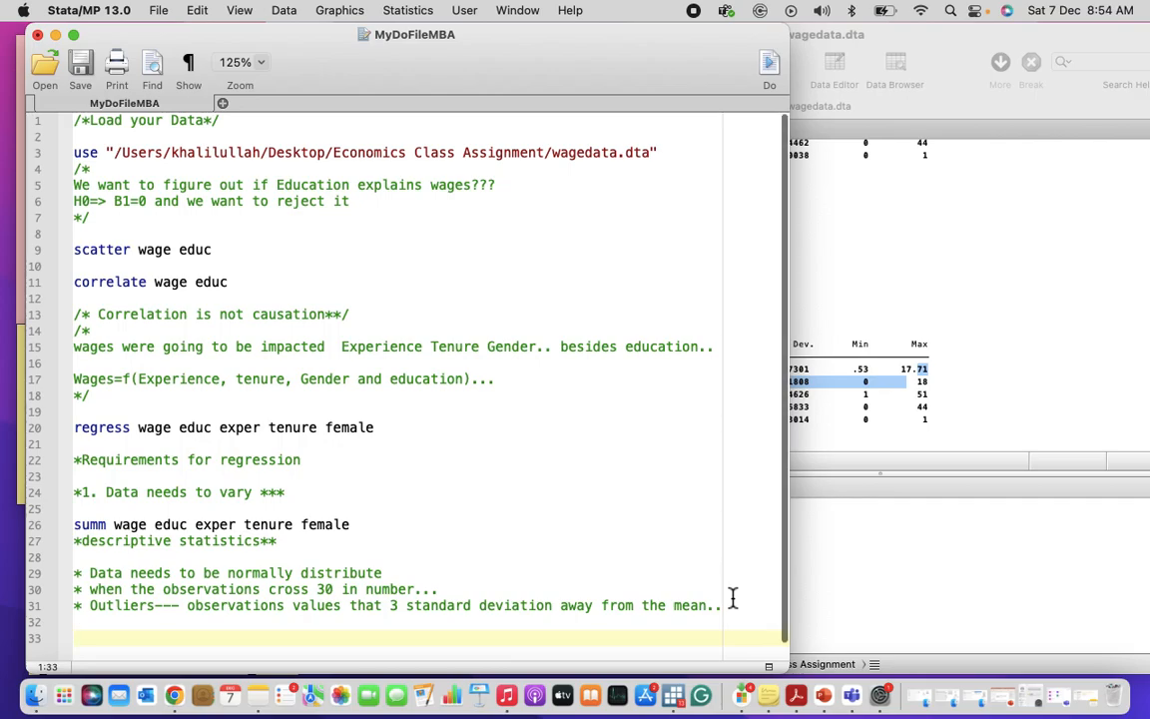
Step: Number the normal distribution comment on line 29 as 2. and the outliers comment on line 31 as 3
drag(131, 492, 260, 492)
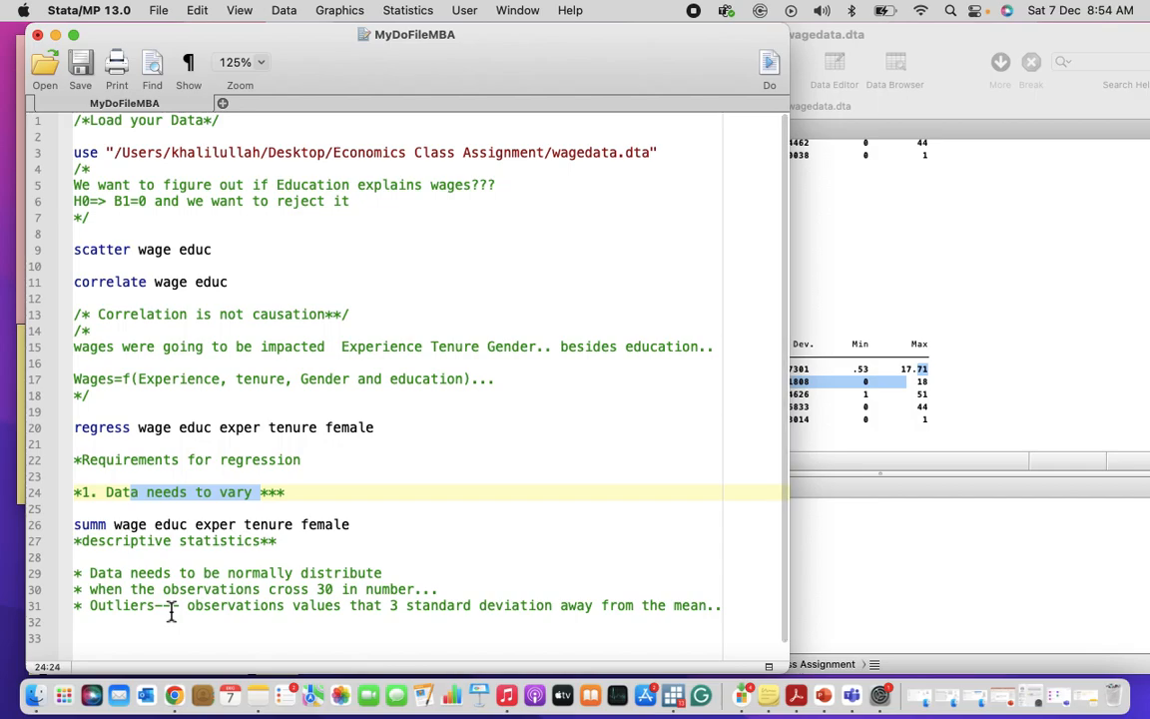
click(81, 575)
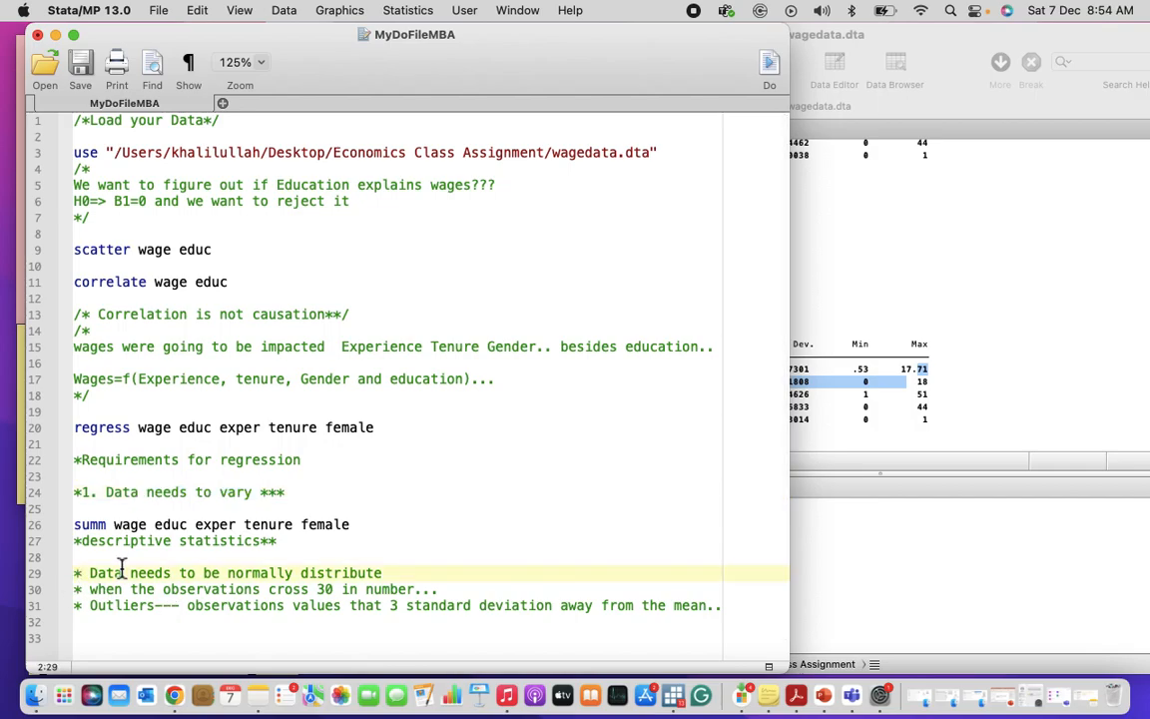
text(2.)
key(Down)
key(Left)
key(Down)
text(4.)
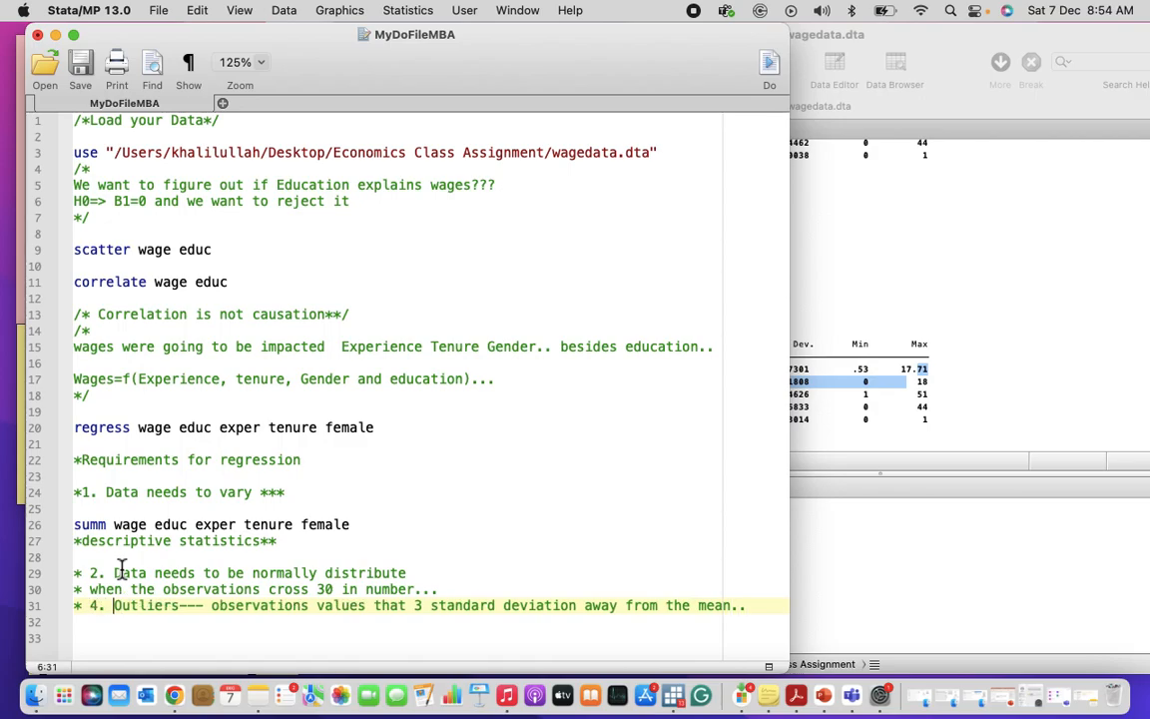
key(BackSpace)
key(BackSpace)
key(BackSpace)
key(BackSpace)
text(3.)
scroll(285, 597, down, 1)
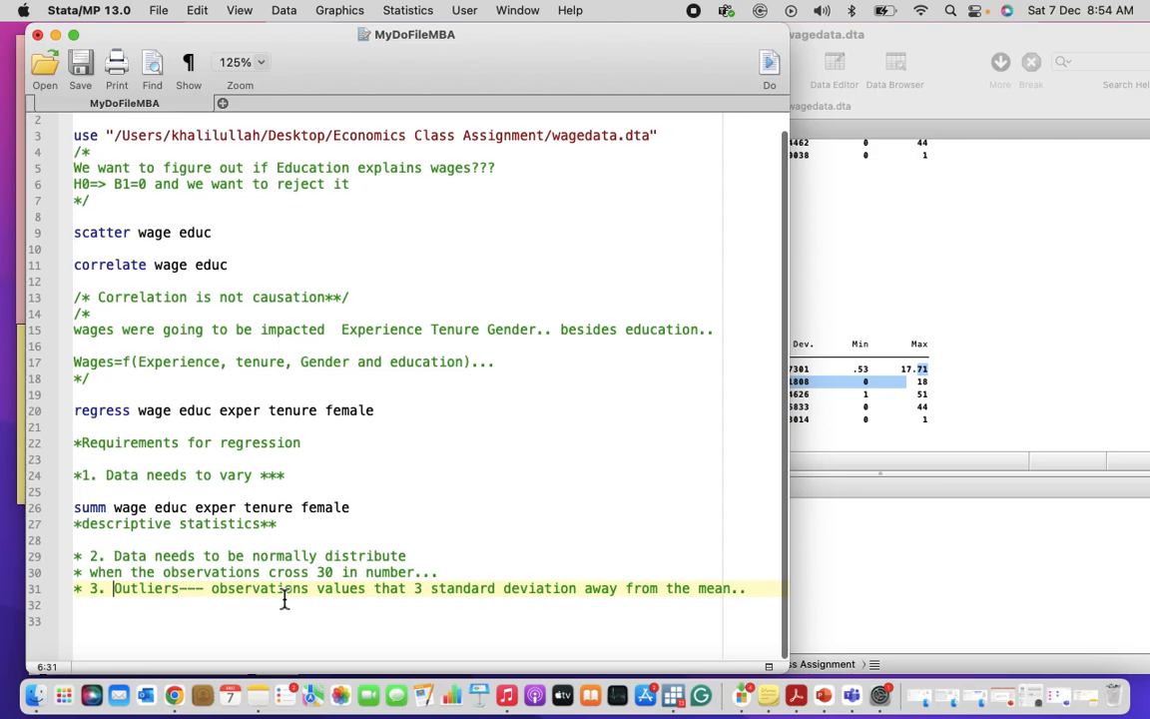
Step: Start comment * 4. on line 33 and add a copy of line 20, regress wage educ exper tenure female
scroll(221, 617, up, 1)
click(221, 617)
drag(220, 617, 221, 612)
click(220, 627)
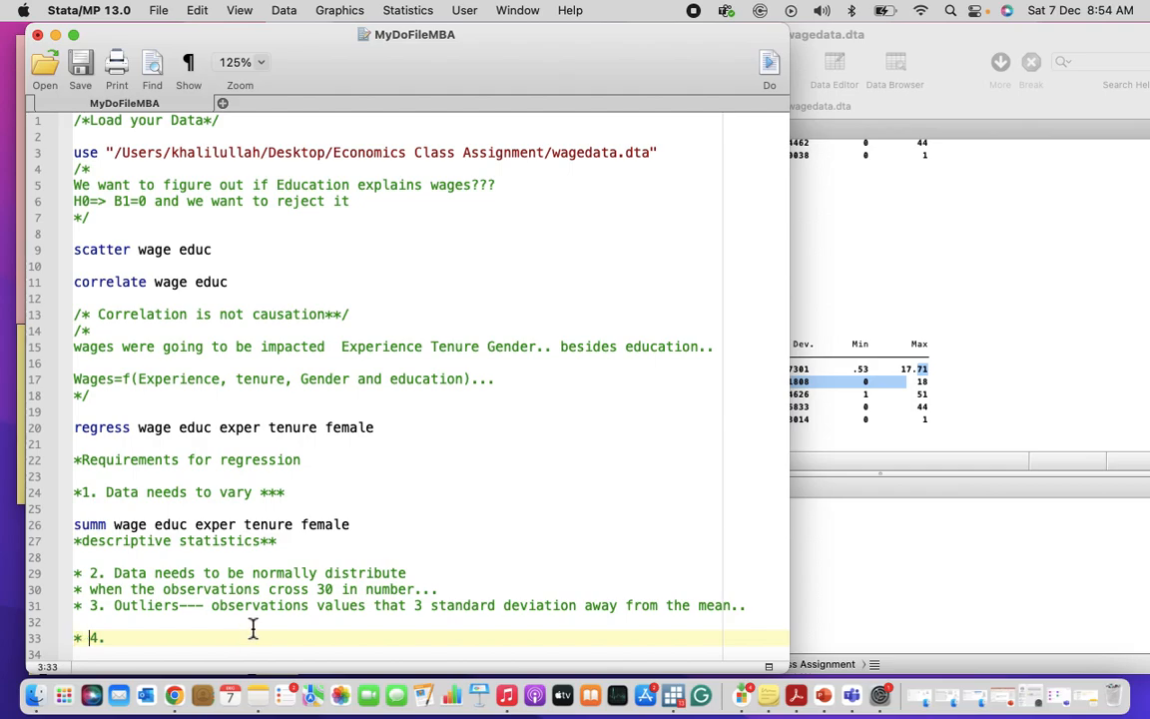
scroll(254, 625, down, 1)
drag(78, 402, 370, 437)
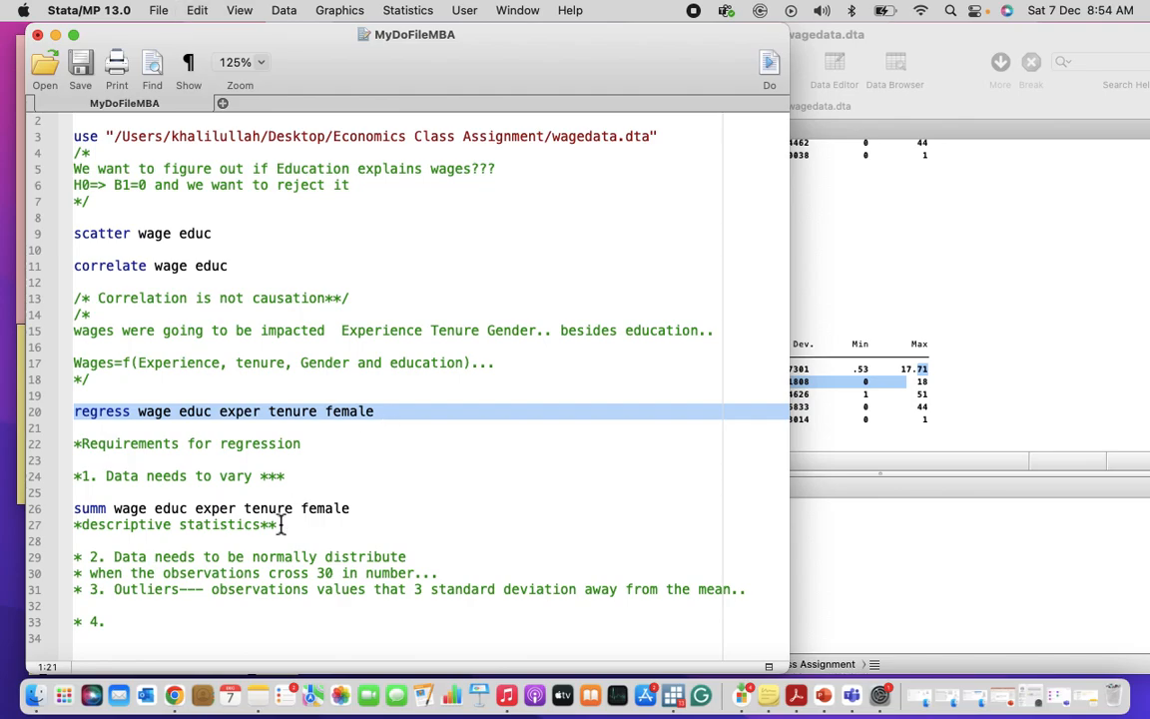
click(204, 623)
key(super+v)
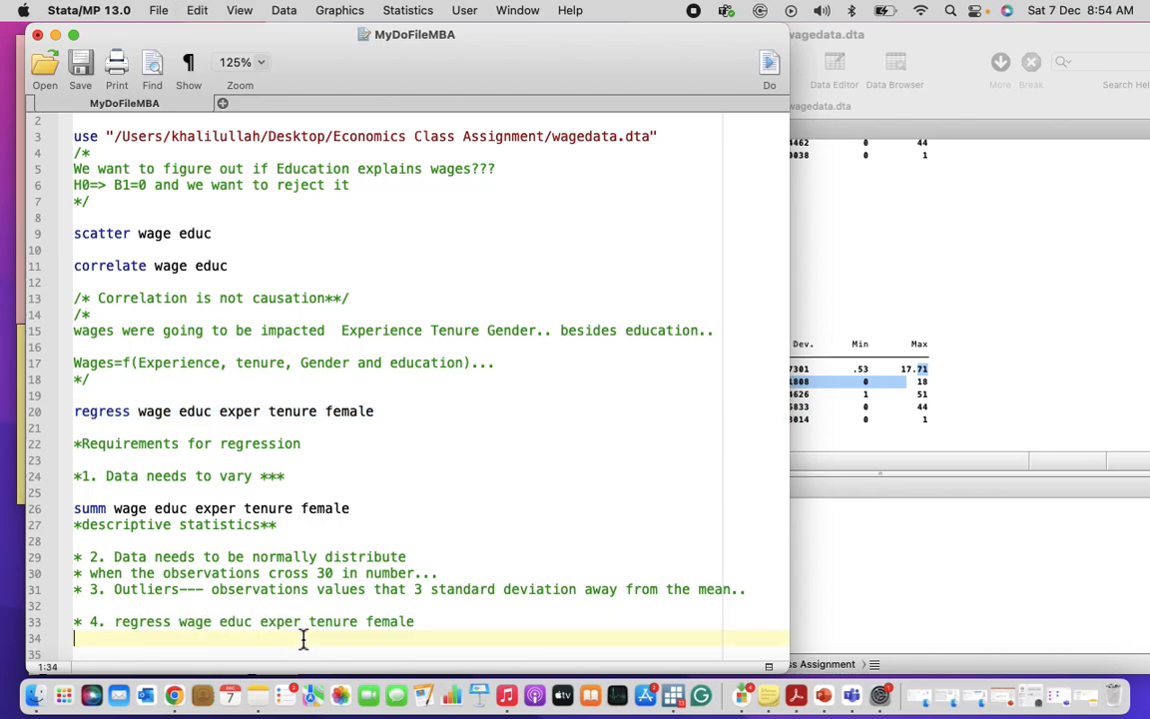
Step: Insert the label (DV) after wage in comment 4 on line 33
click(211, 623)
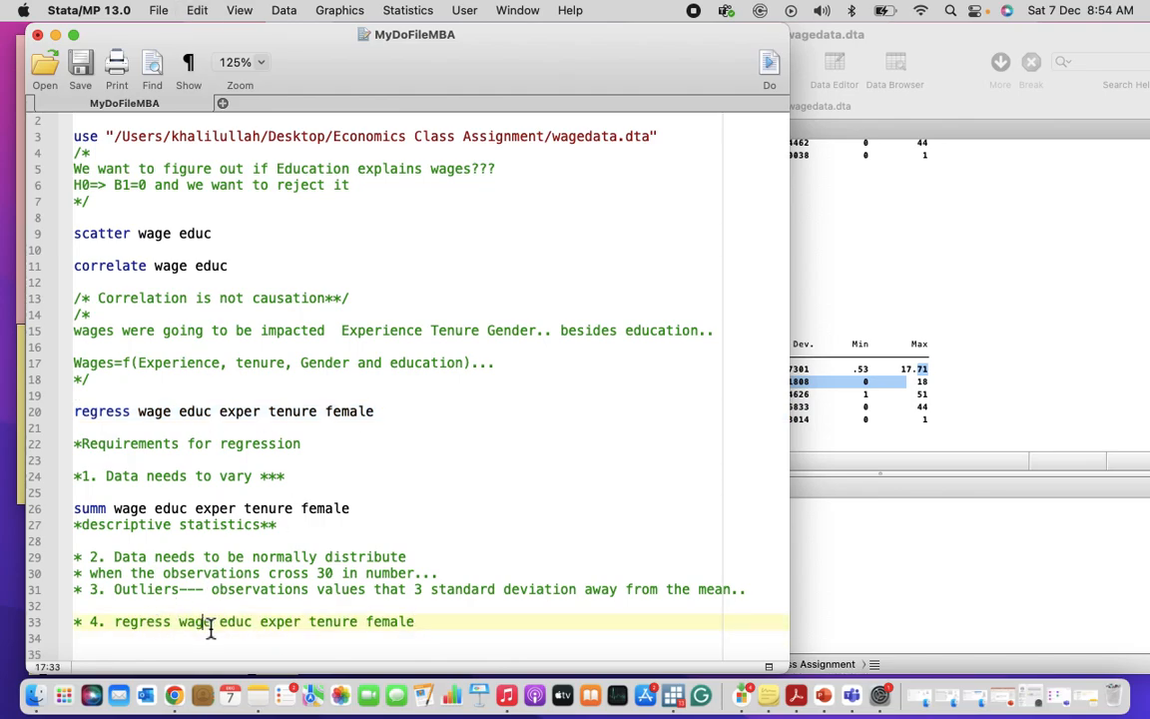
text(()
text(DV))
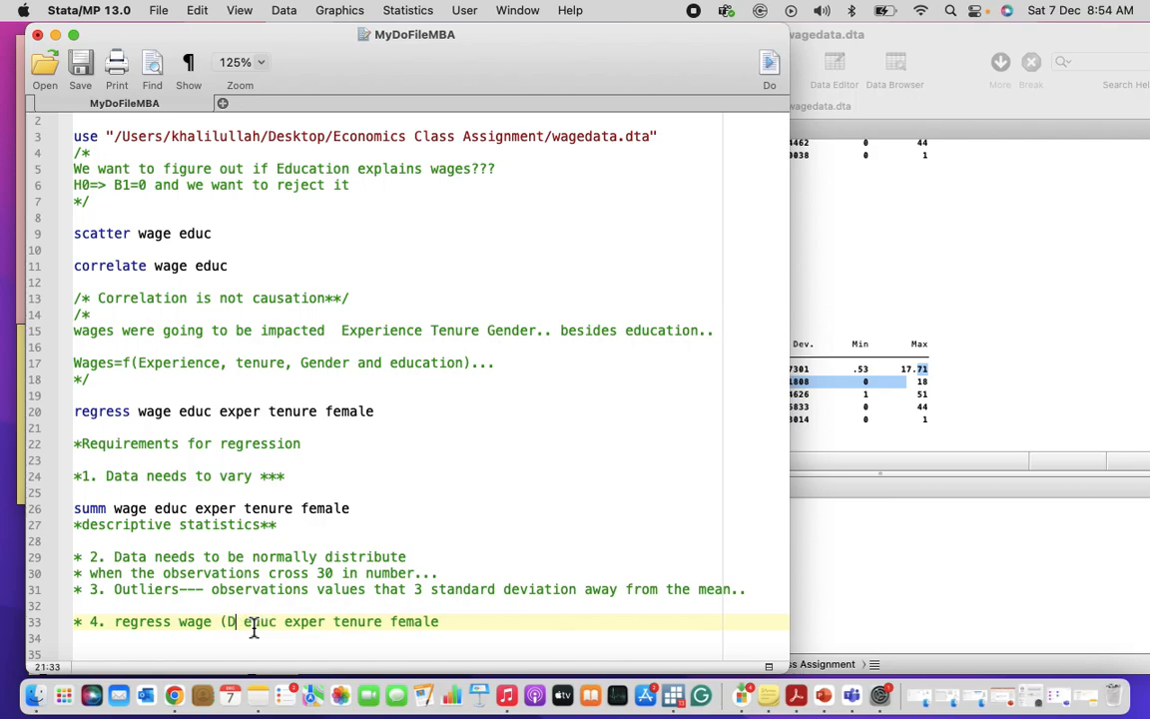
key(Right)
key(Right)
key(Right)
click(253, 621)
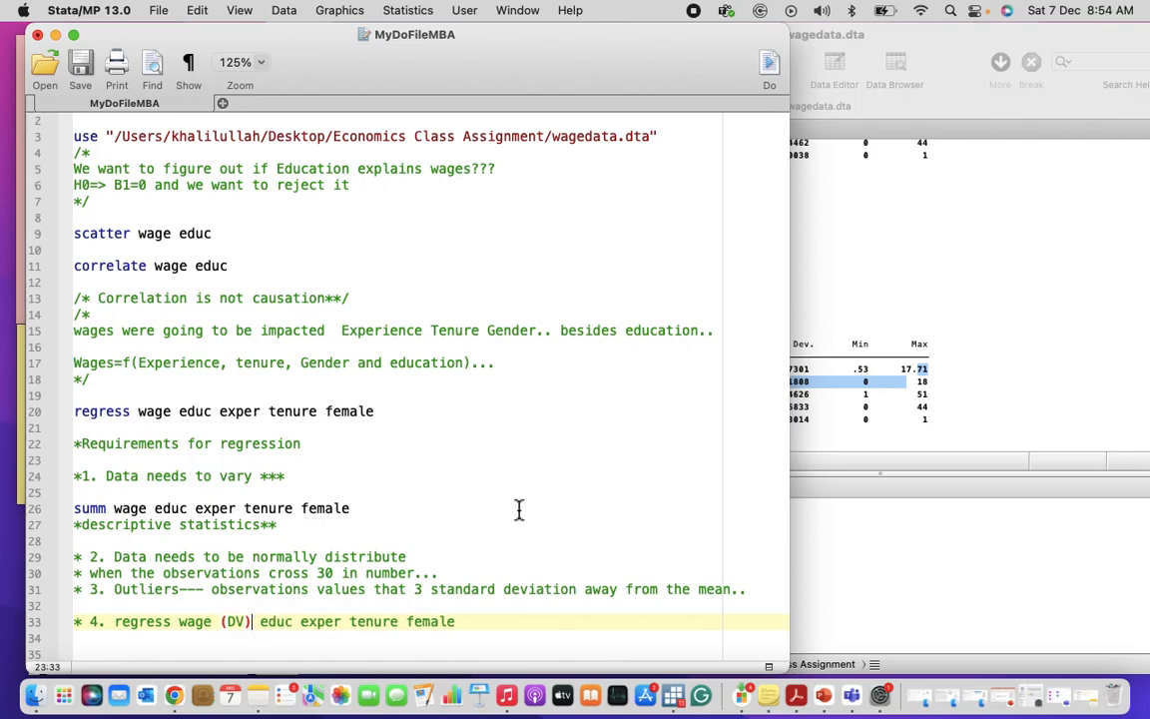
Step: Enclose educ exper tenure female in parentheses on line 33 and append independent varialbles
text(()
click(477, 620)
text(()
key(BackSpace)
text(_)
key(BackSpace)
text() independe)
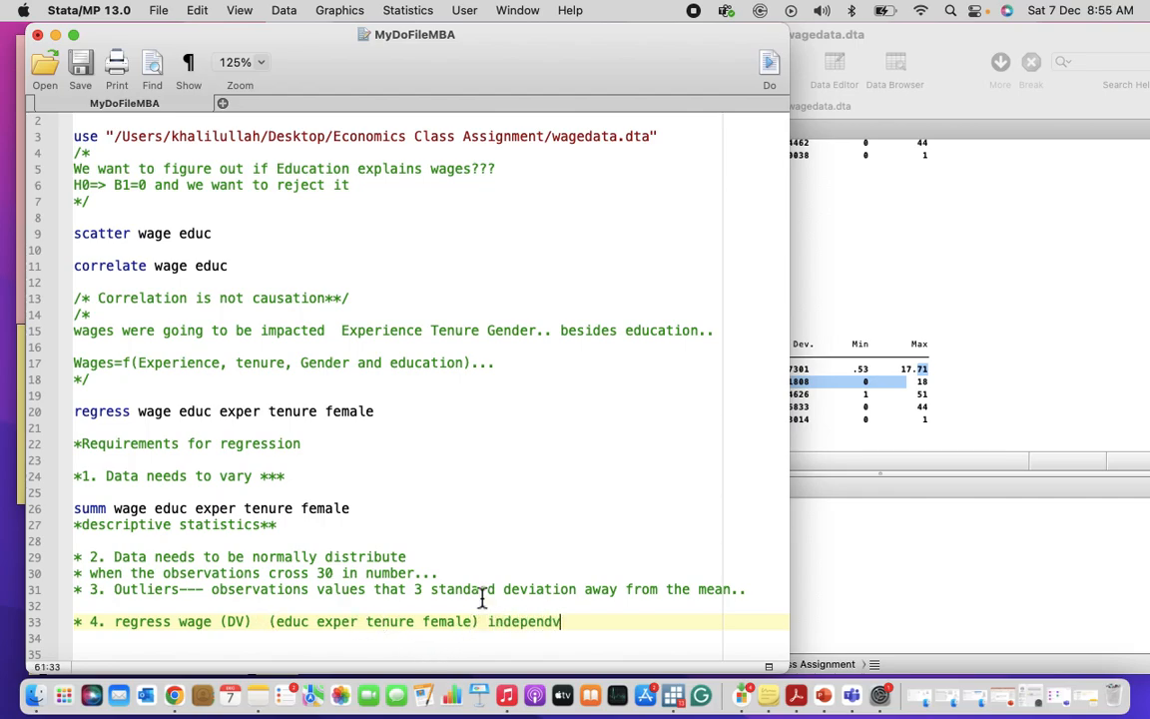
key(BackSpace)
text(ent varialbles)
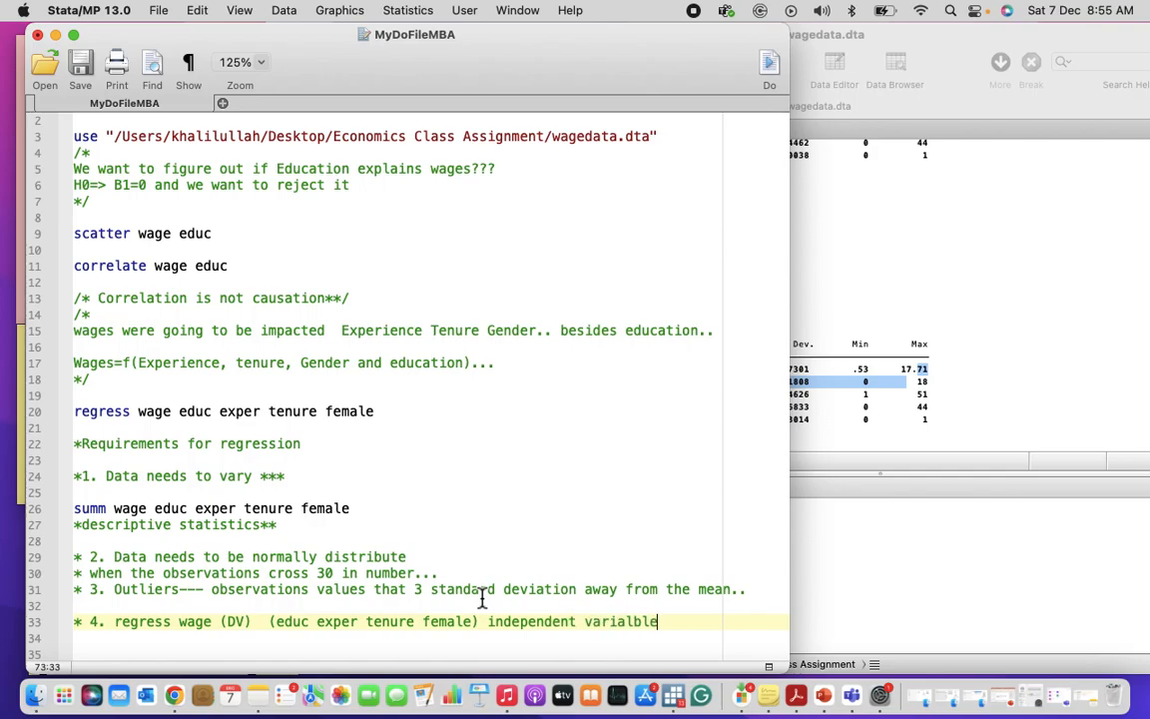
click(214, 621)
drag(214, 621, 180, 621)
scroll(451, 624, down, 2)
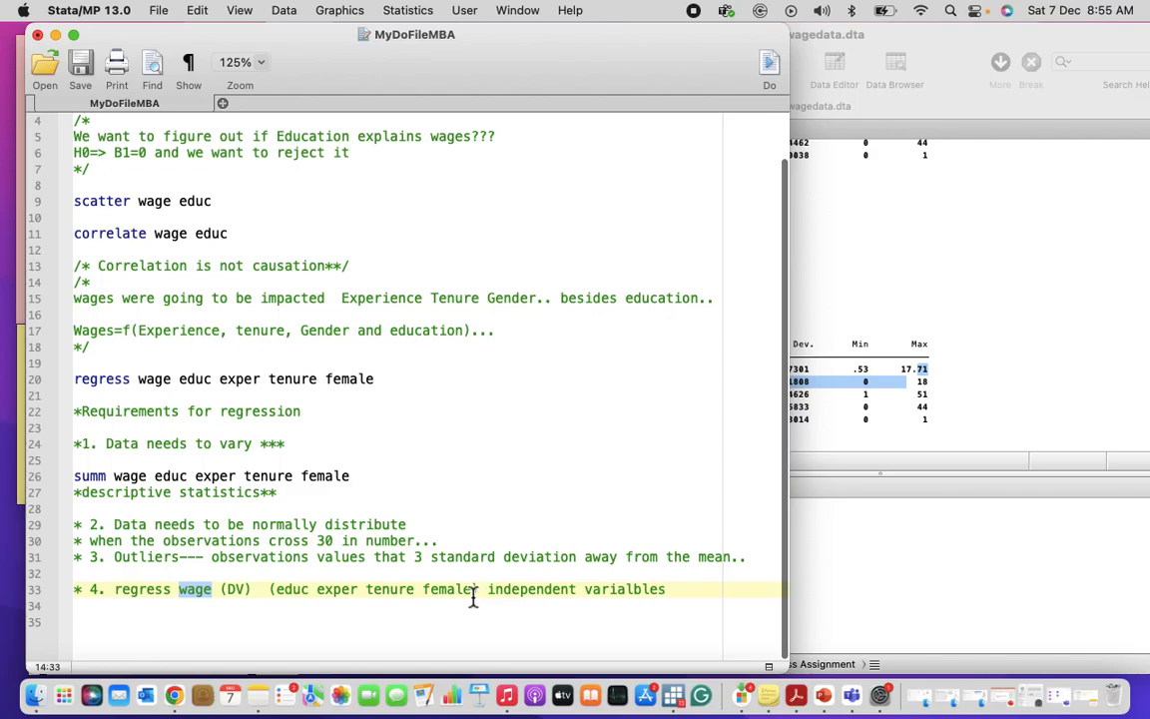
Step: Add the text 2 IVs cant be highly correlated.. on line 34, below comment 4
mouse_move(473, 596)
mouse_down()
mouse_move(408, 610)
mouse_move(471, 619)
mouse_up()
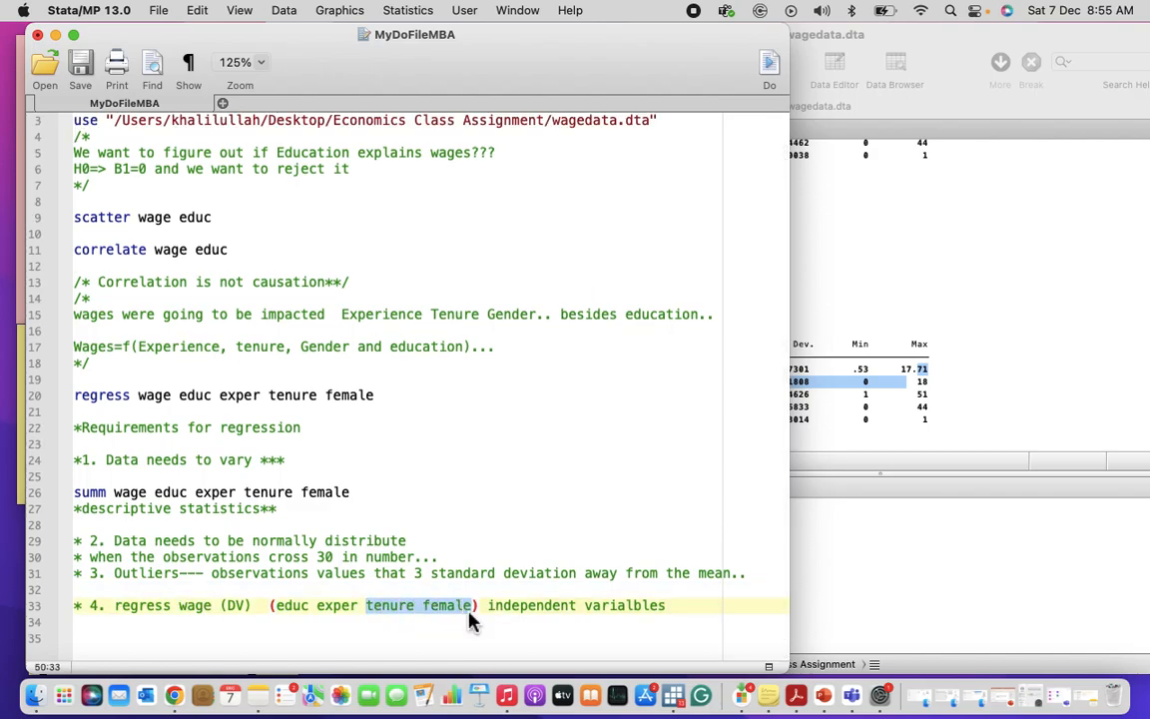
click(670, 608)
key(Return)
text(2 IVs cant be highl)
text(y correlated..)
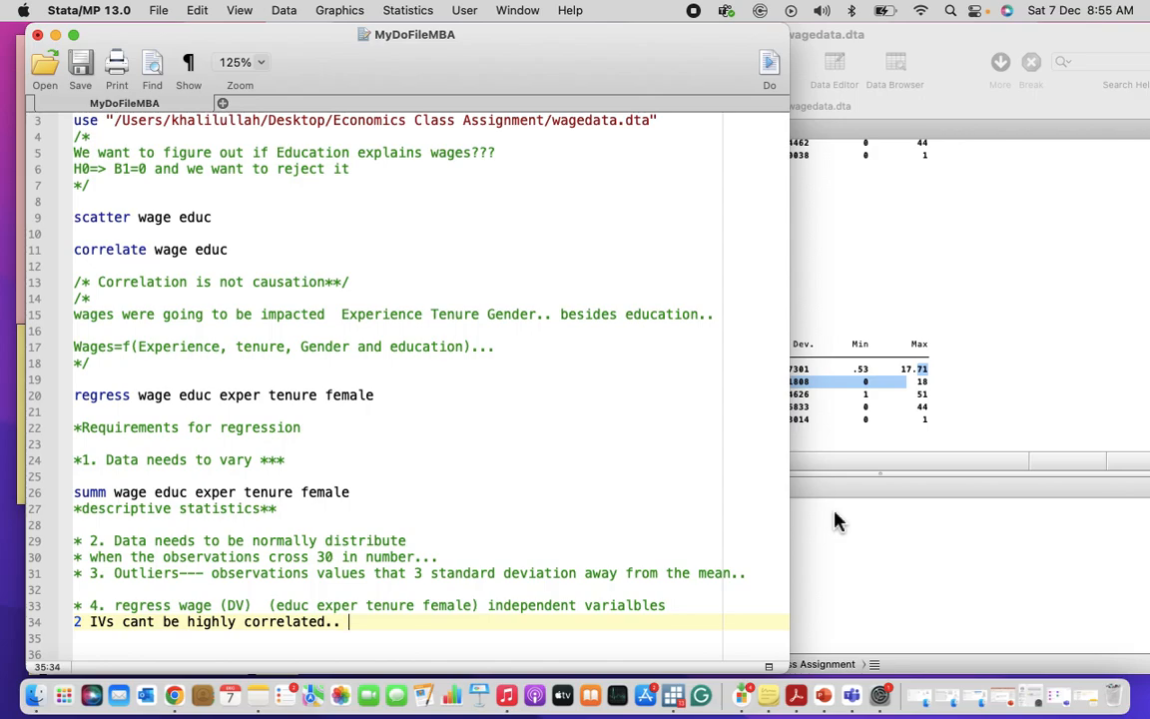
Step: Append 0.8 to the correlated variables note on line 34 and turn the line into a comment with **
key(Return)
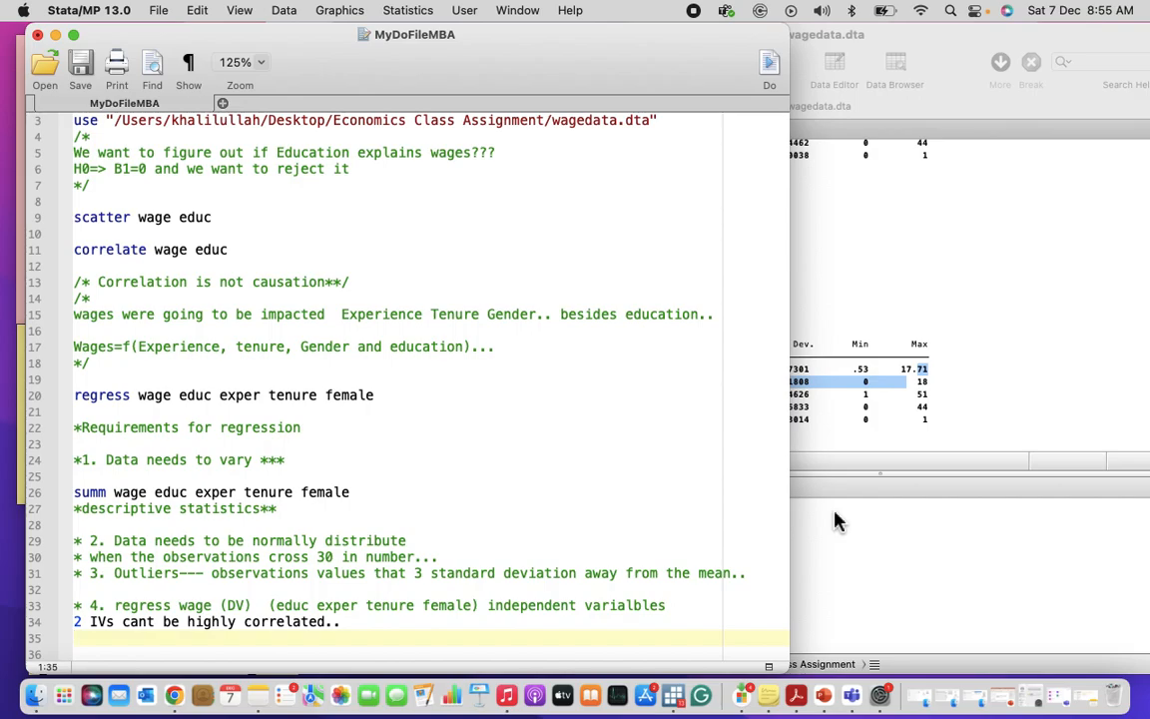
text(0.8)
scroll(666, 497, down, 2)
key(Left)
key(Left)
key(Left)
key(BackSpace)
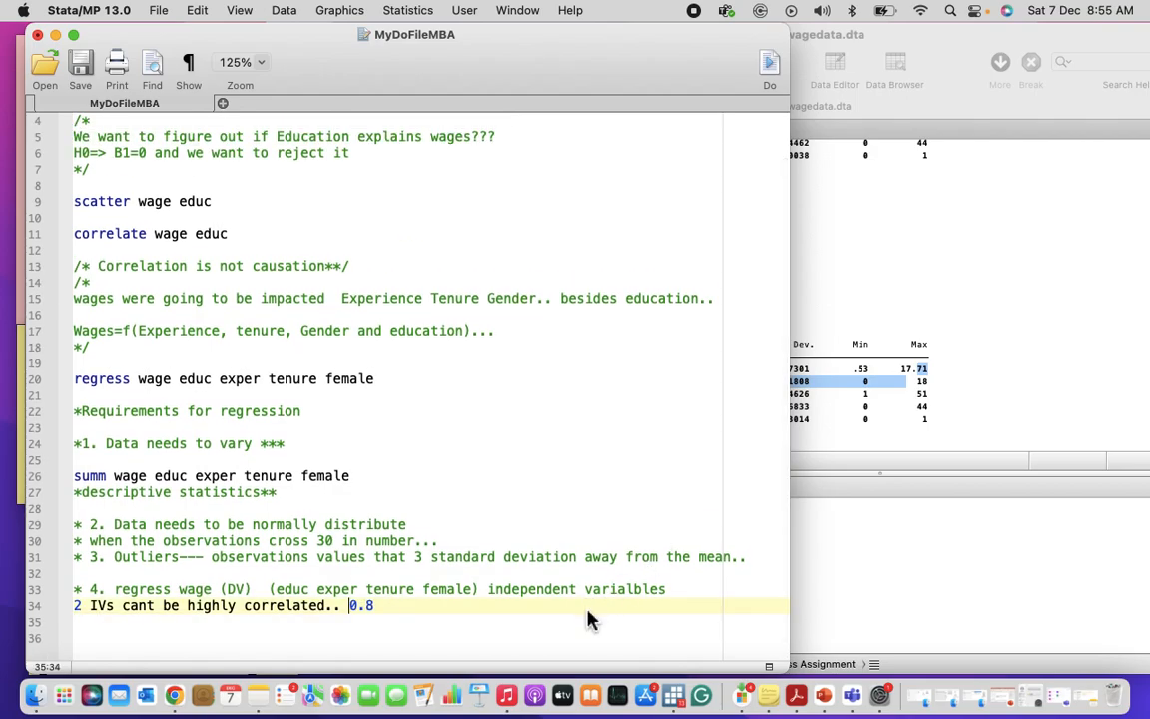
click(78, 605)
text(**)
key(Down)
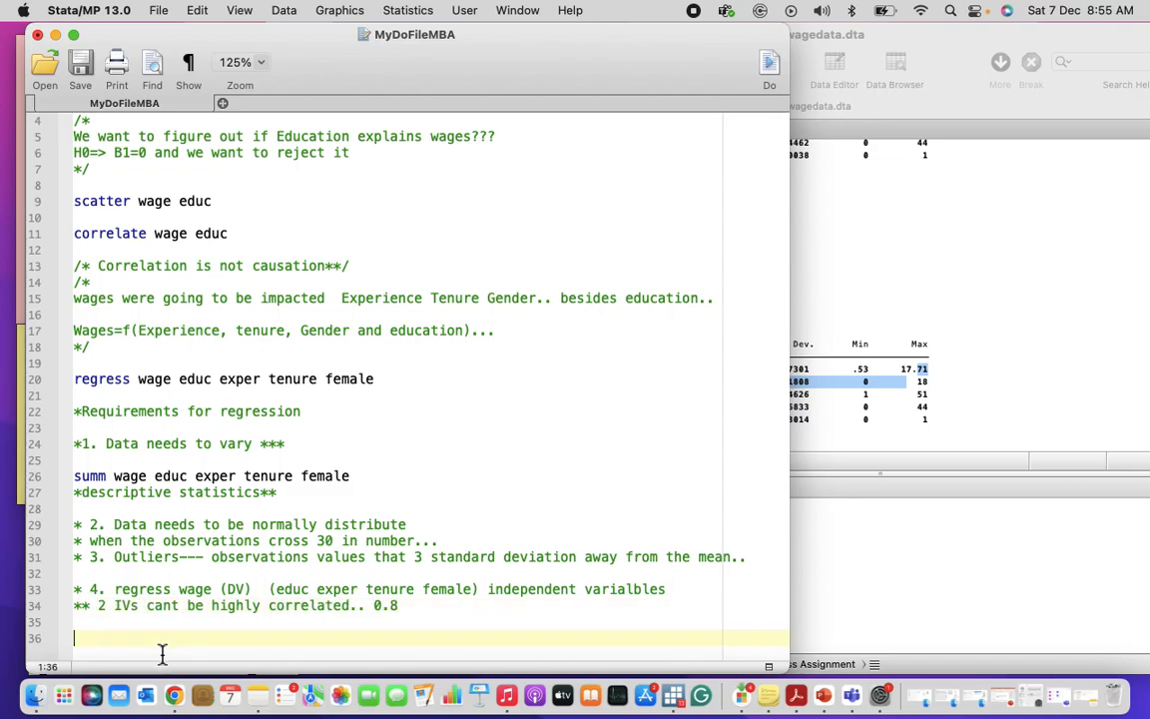
Step: Add the command correlate wage educ exper tenure female on line 36, reusing the variable list from the summ line
scroll(200, 651, down, 1)
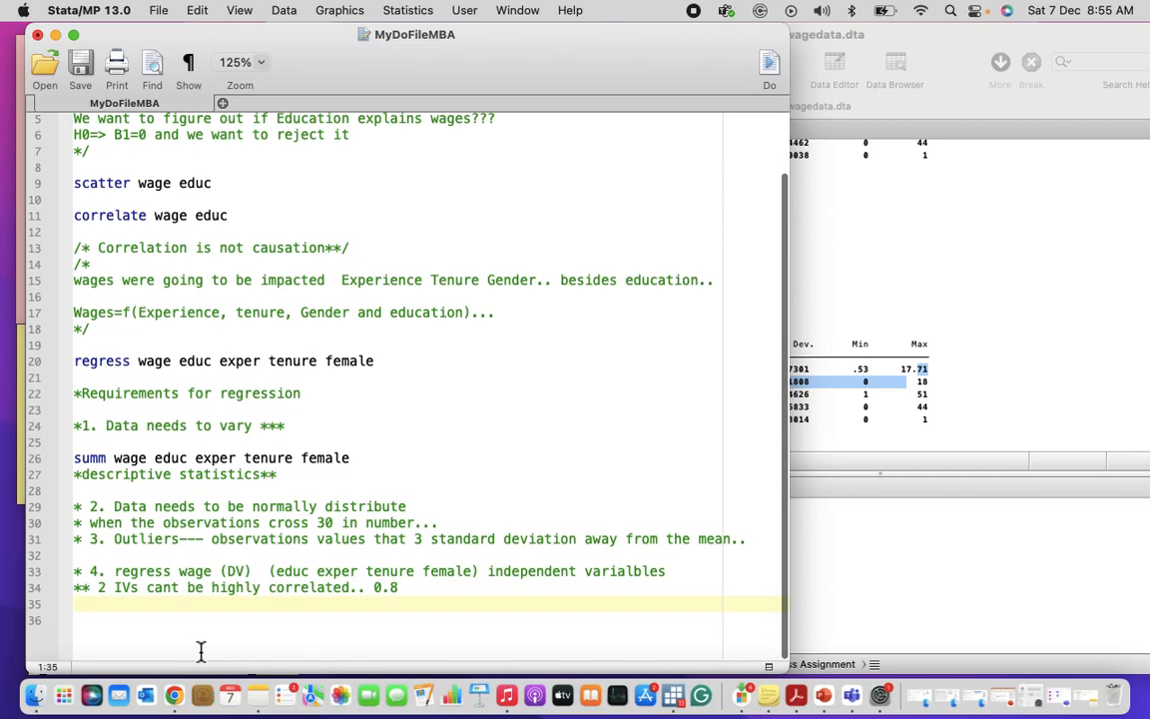
drag(113, 458, 398, 472)
key(super+c)
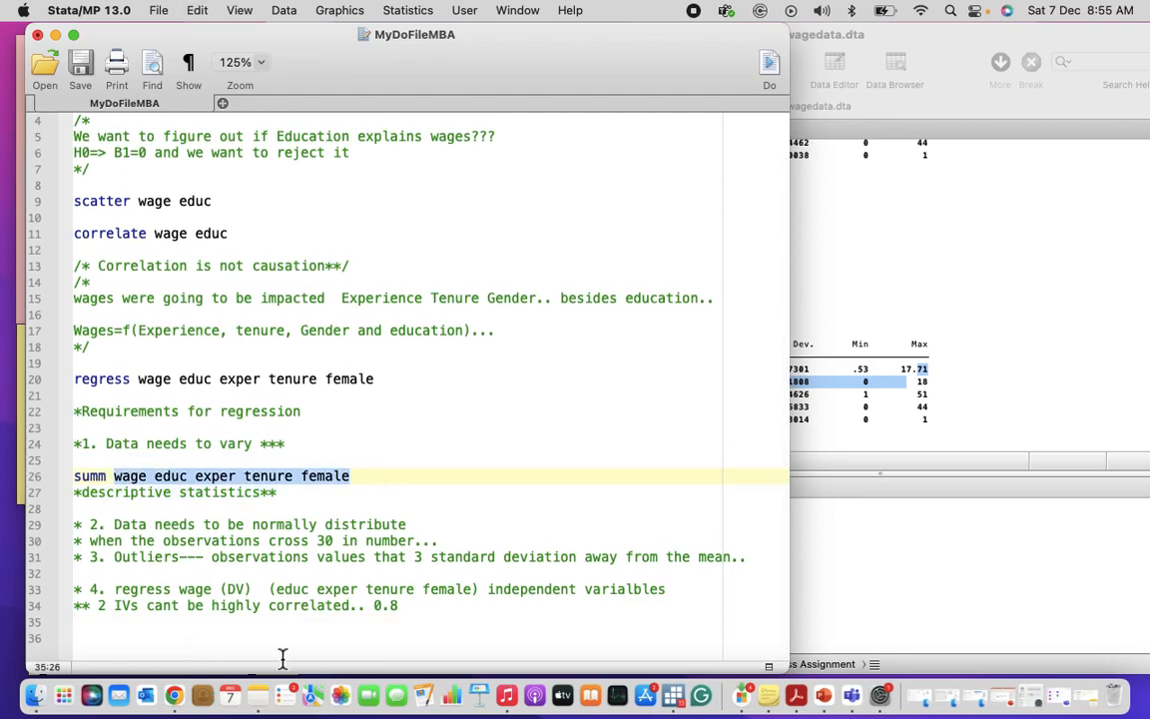
click(282, 656)
text(correlate)
key(super+v)
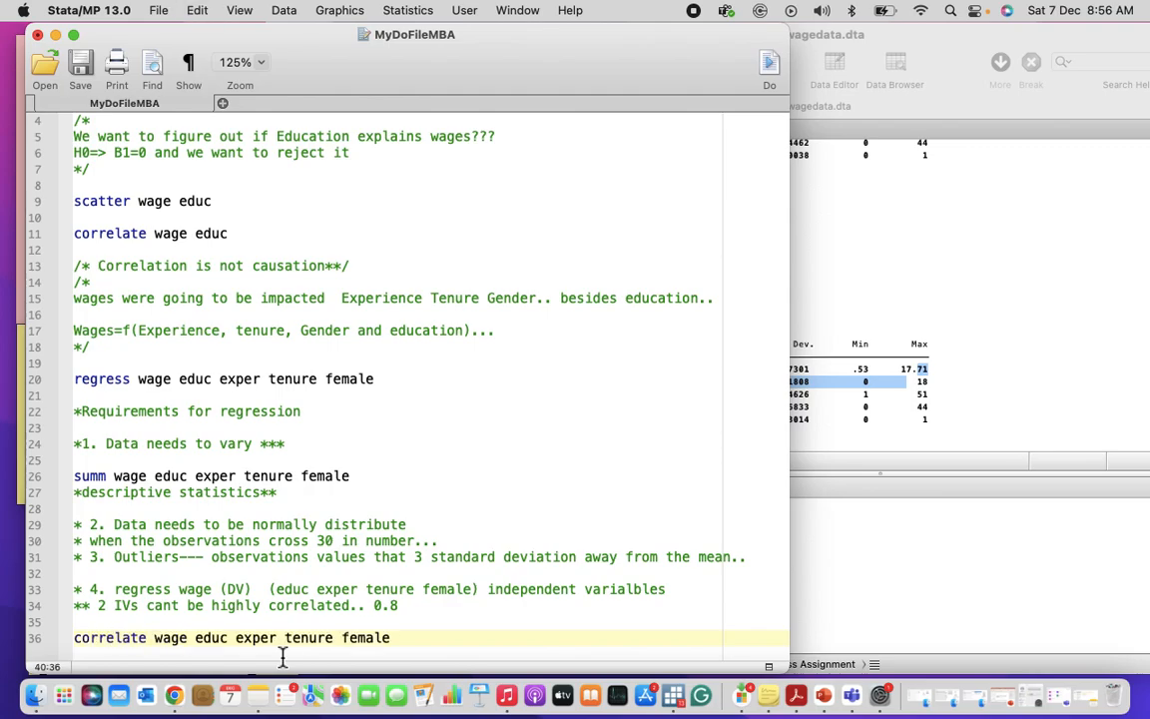
Step: Run only the correlate command from line 36 and examine the correlation between tenure and exper in the results
scroll(295, 642, down, 1)
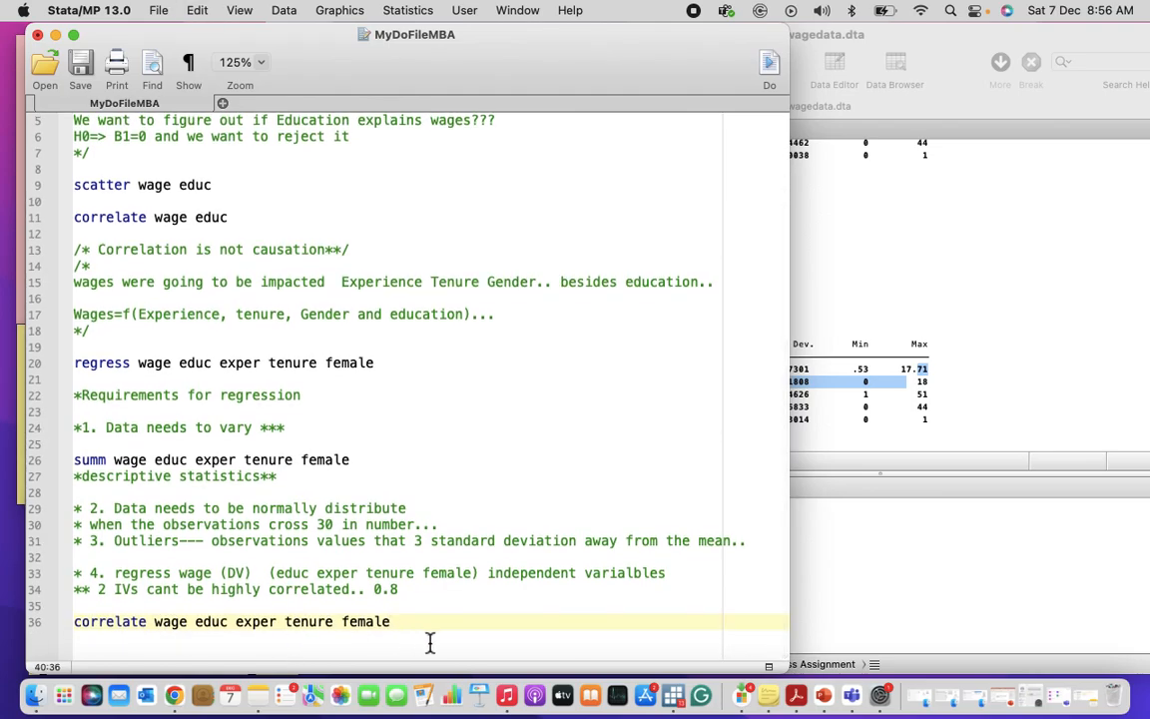
scroll(429, 642, up, 1)
key(shift+Up)
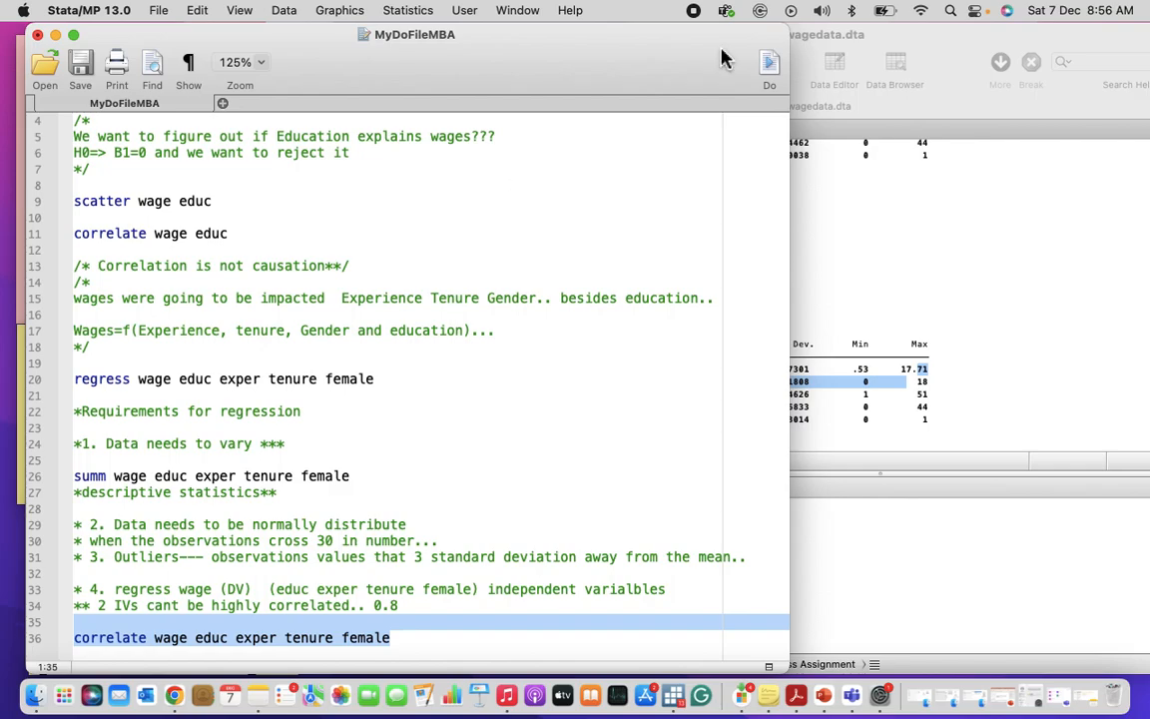
click(766, 62)
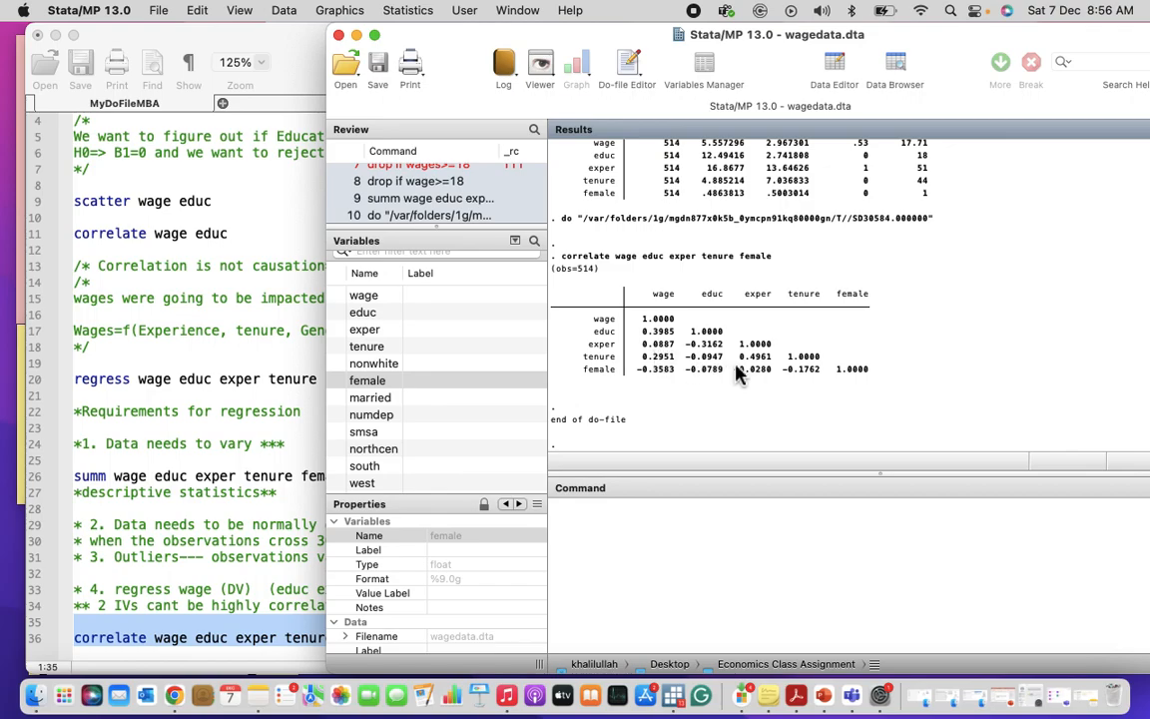
drag(772, 366, 754, 367)
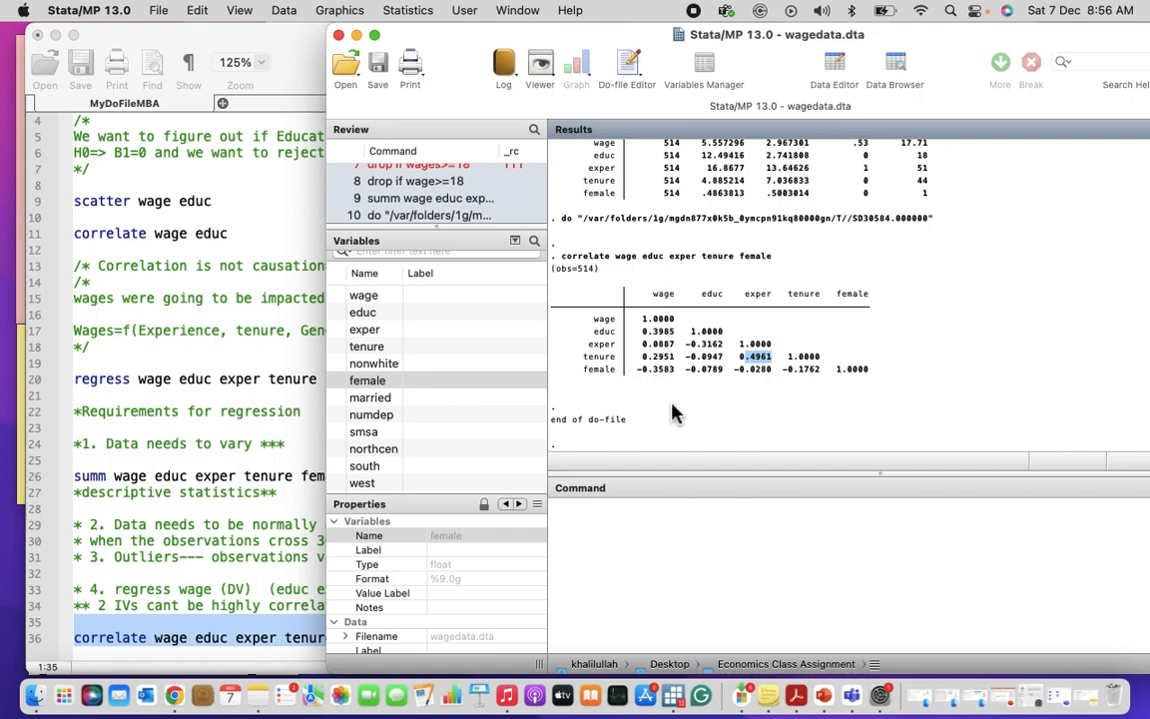
click(275, 477)
drag(462, 624, 462, 632)
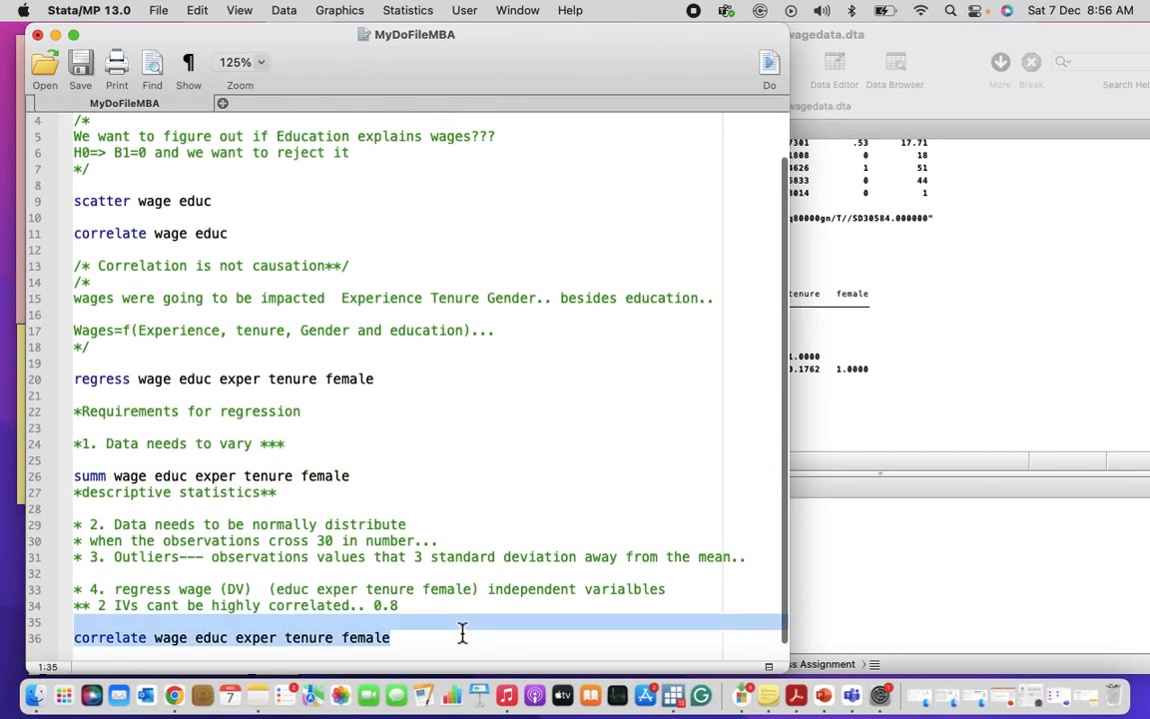
click(462, 632)
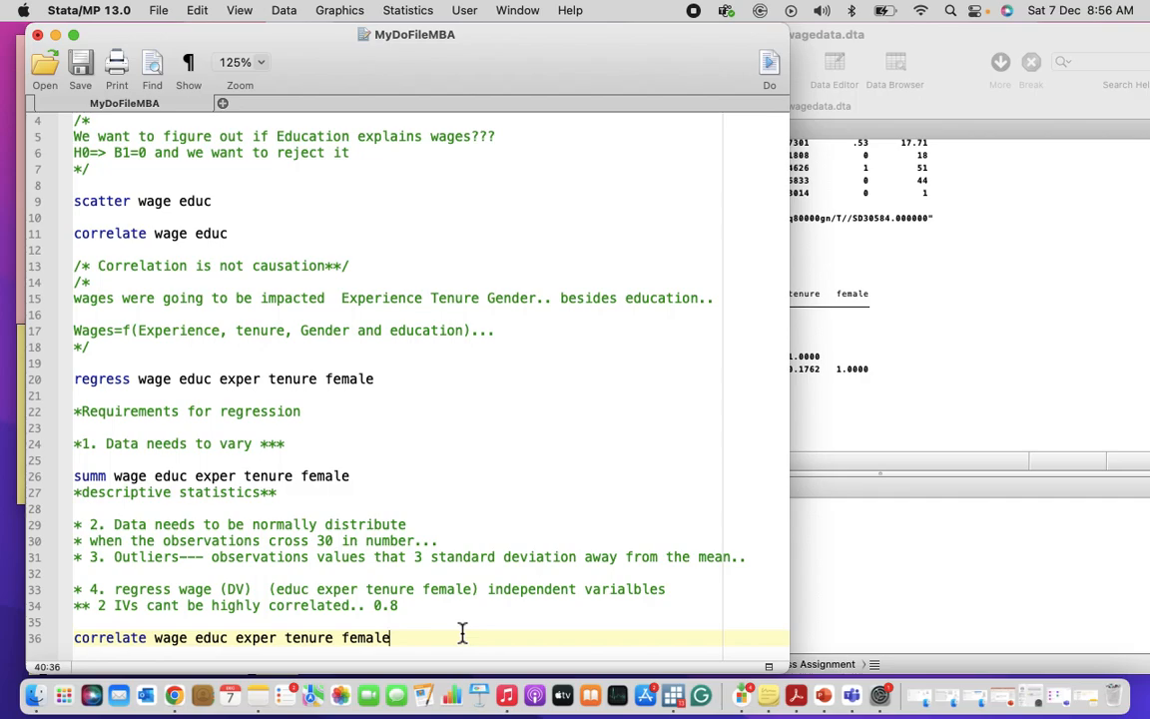
key(Return)
text(gen)
key(BackSpace)
key(BackSpace)
key(BackSpace)
click(280, 625)
text(expere)
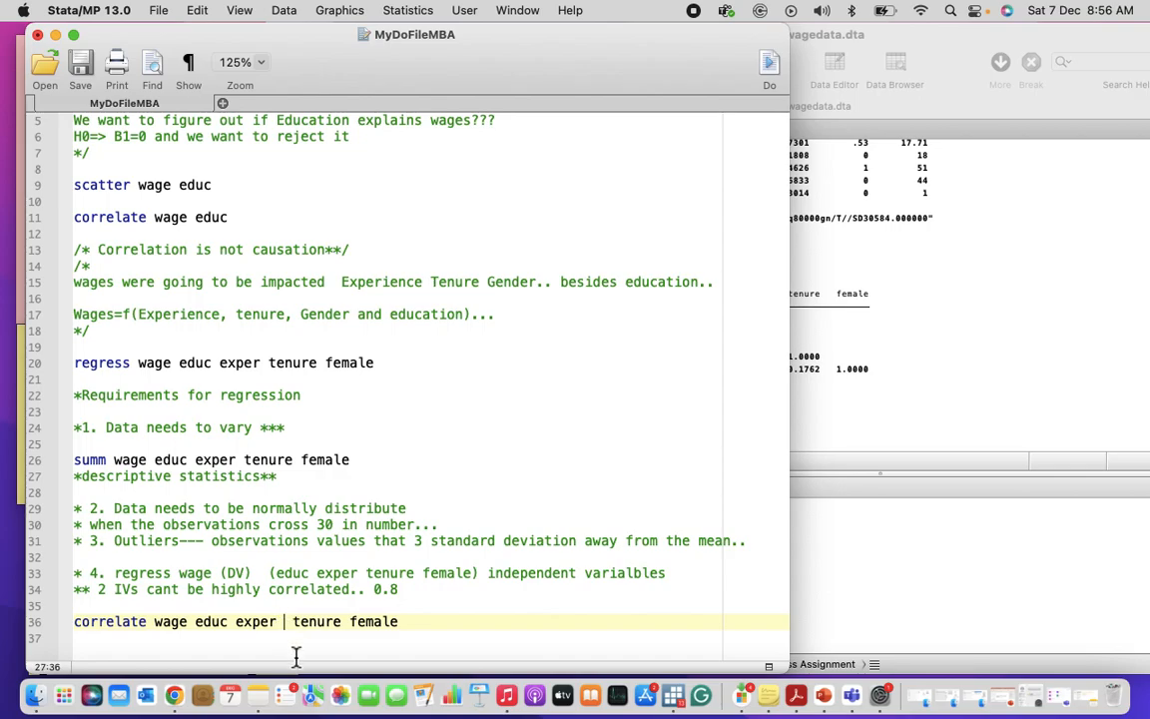
text(ince in montht)
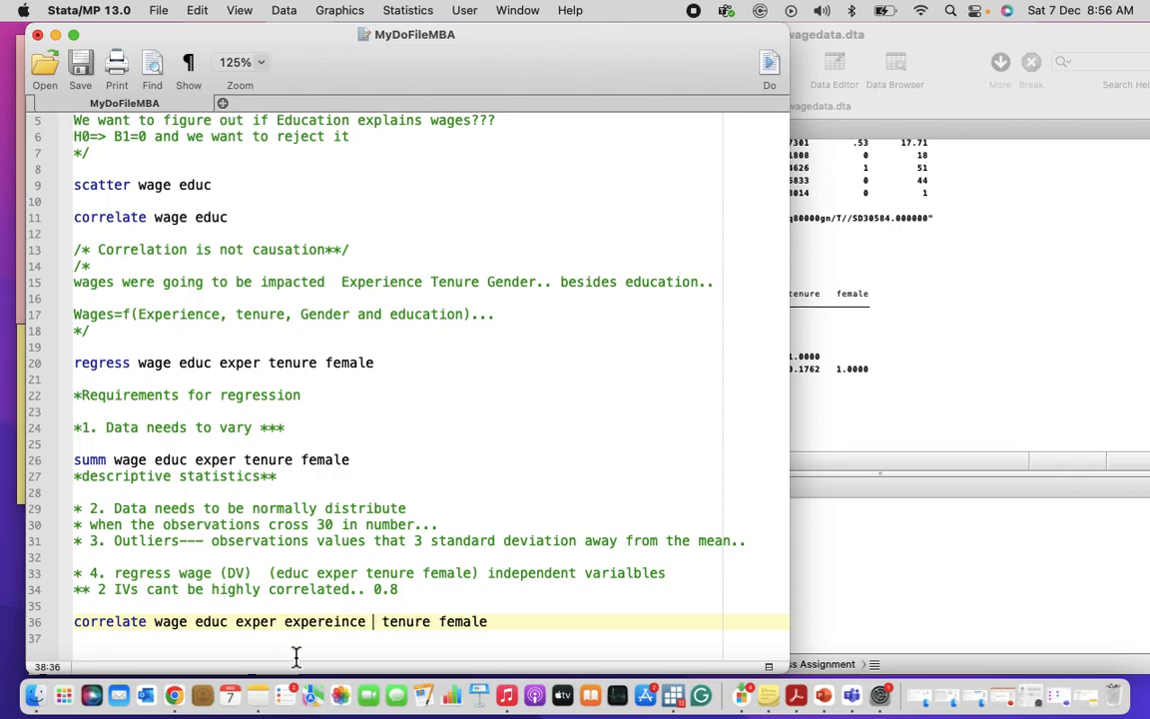
text(s)
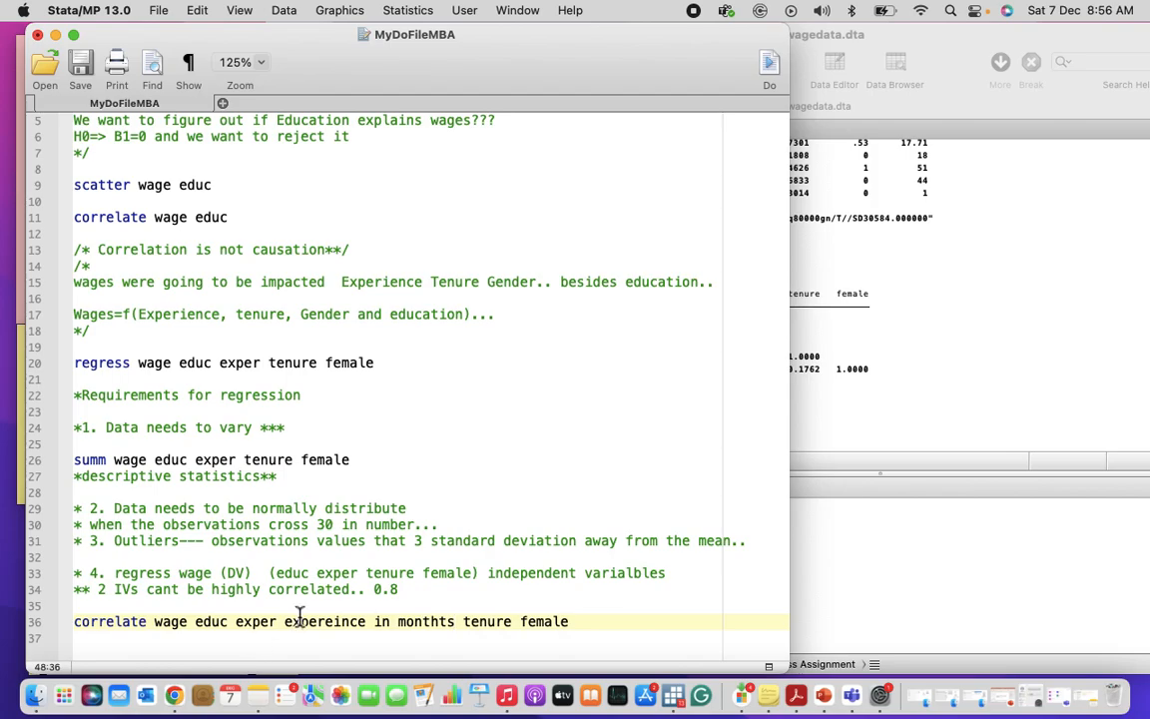
drag(458, 624, 336, 624)
click(310, 624)
drag(285, 624, 454, 623)
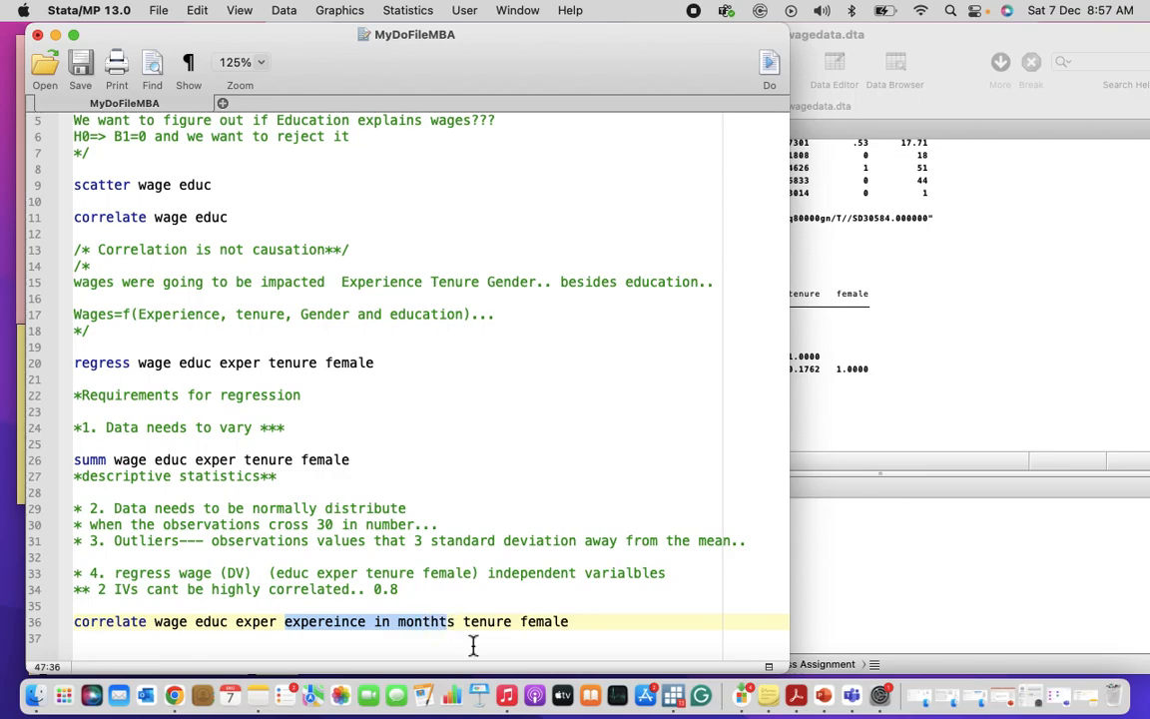
key(Delete)
key(BackSpace)
key(Up)
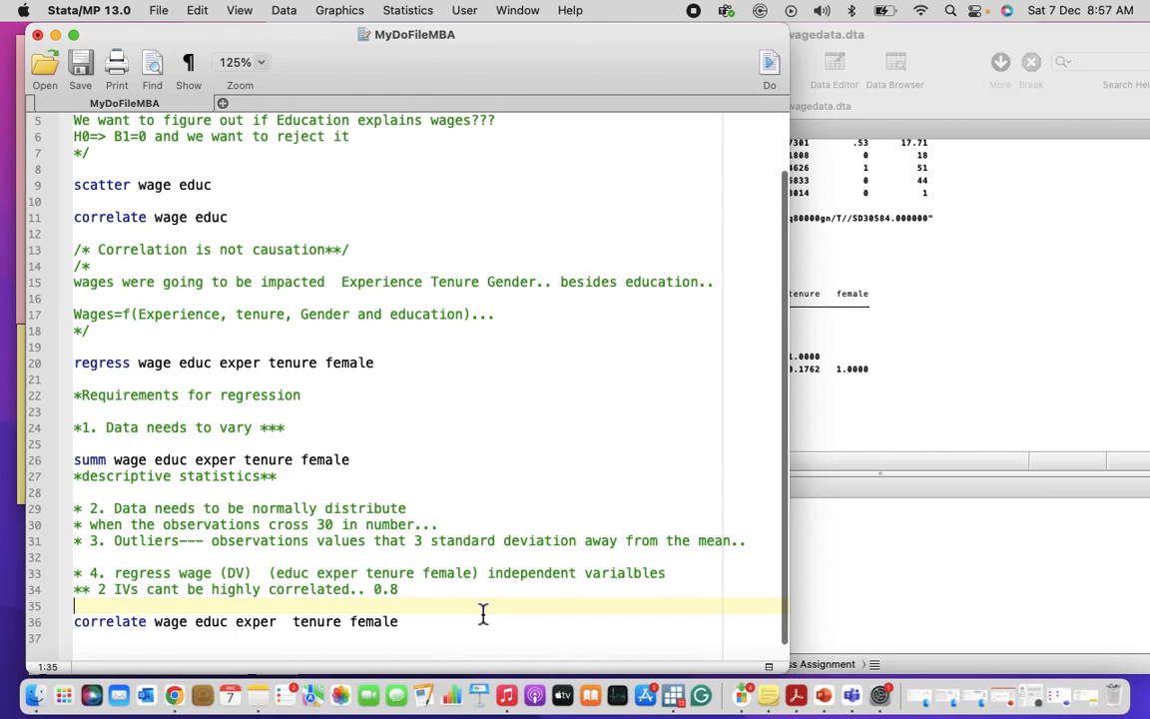
Step: Add the comment ** MULTICOLLINEARITY on line 38, below the correlate command
scroll(498, 652, down, 1)
click(498, 652)
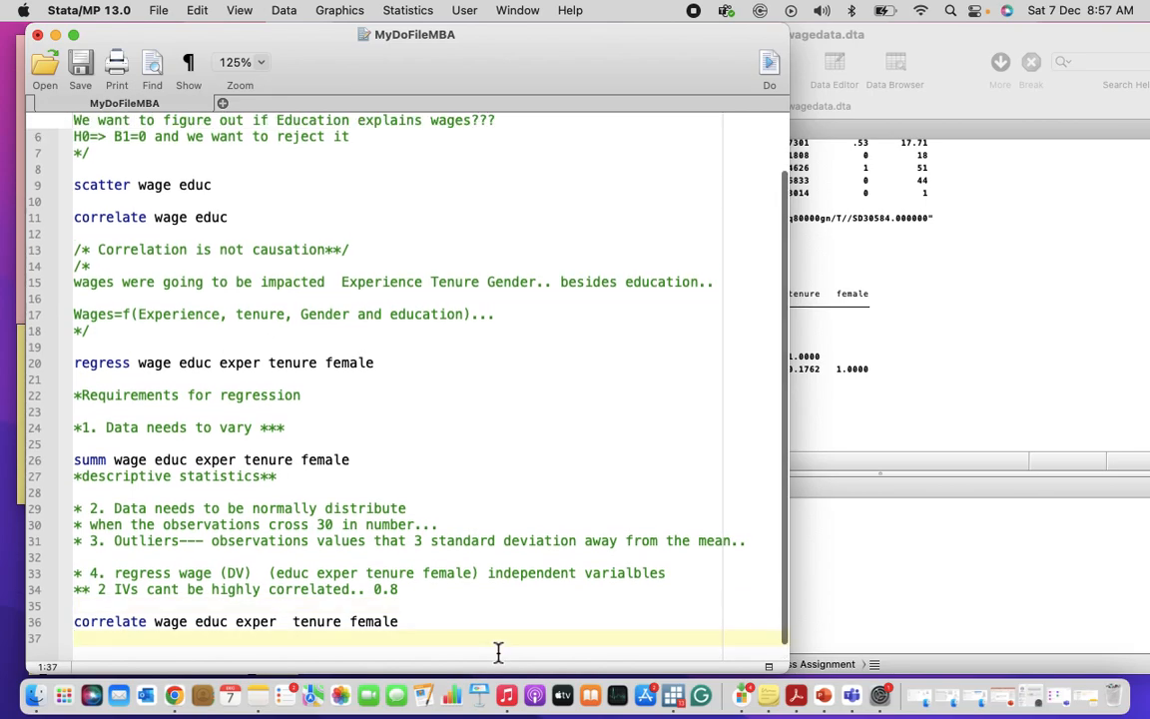
key(Return)
text(*)
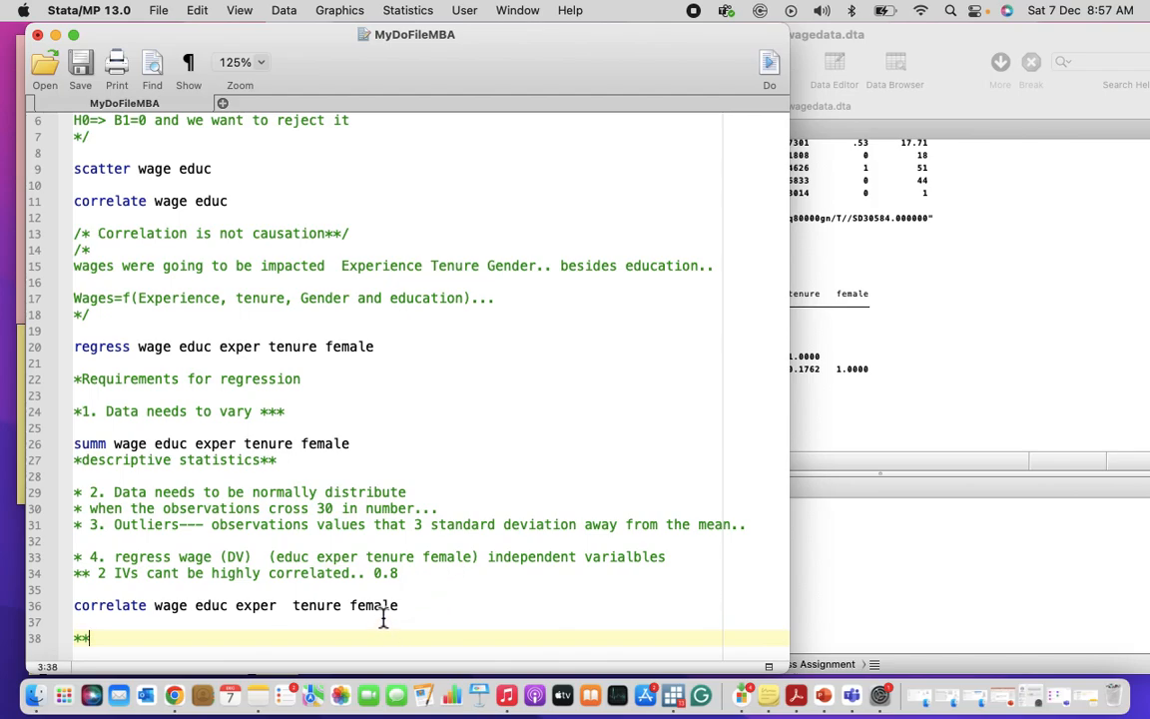
drag(383, 619, 309, 608)
click(313, 621)
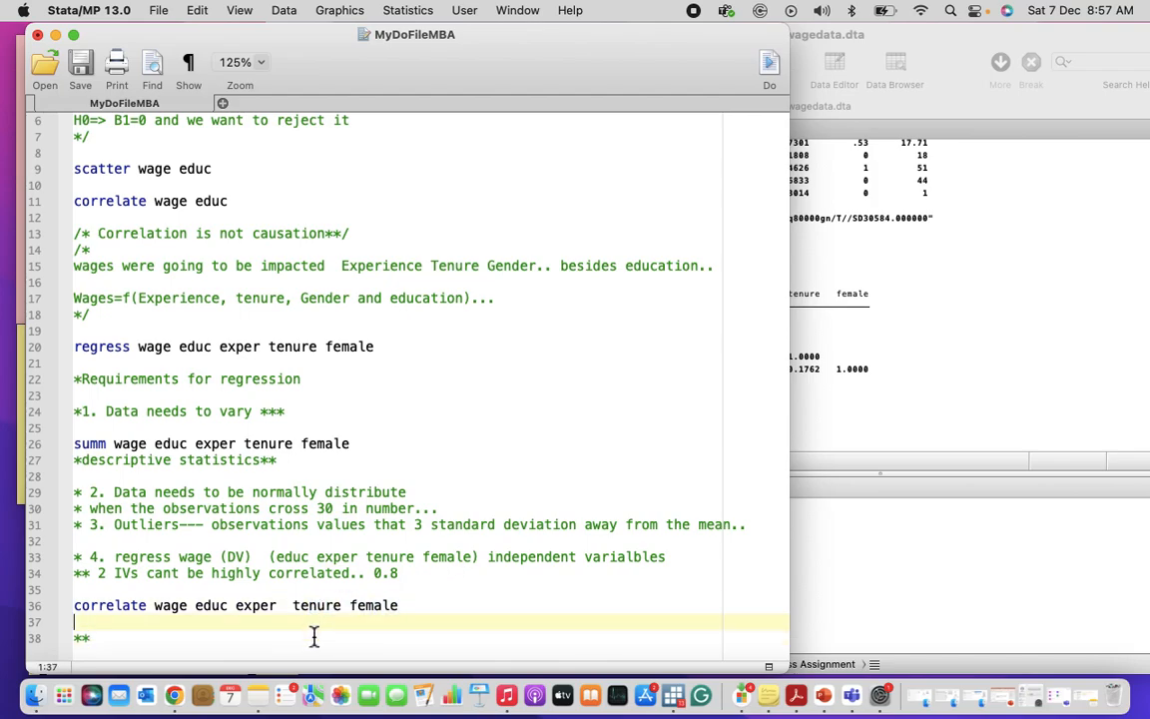
click(313, 638)
text(MULTI)
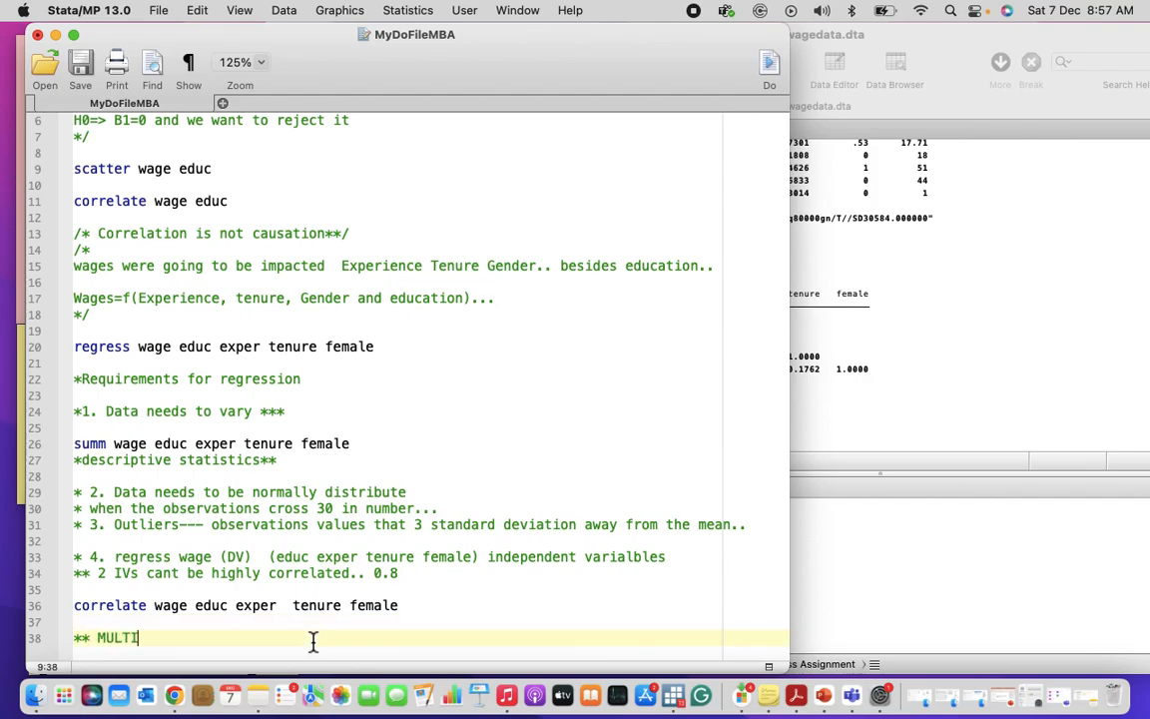
text(COLLINEARITY)
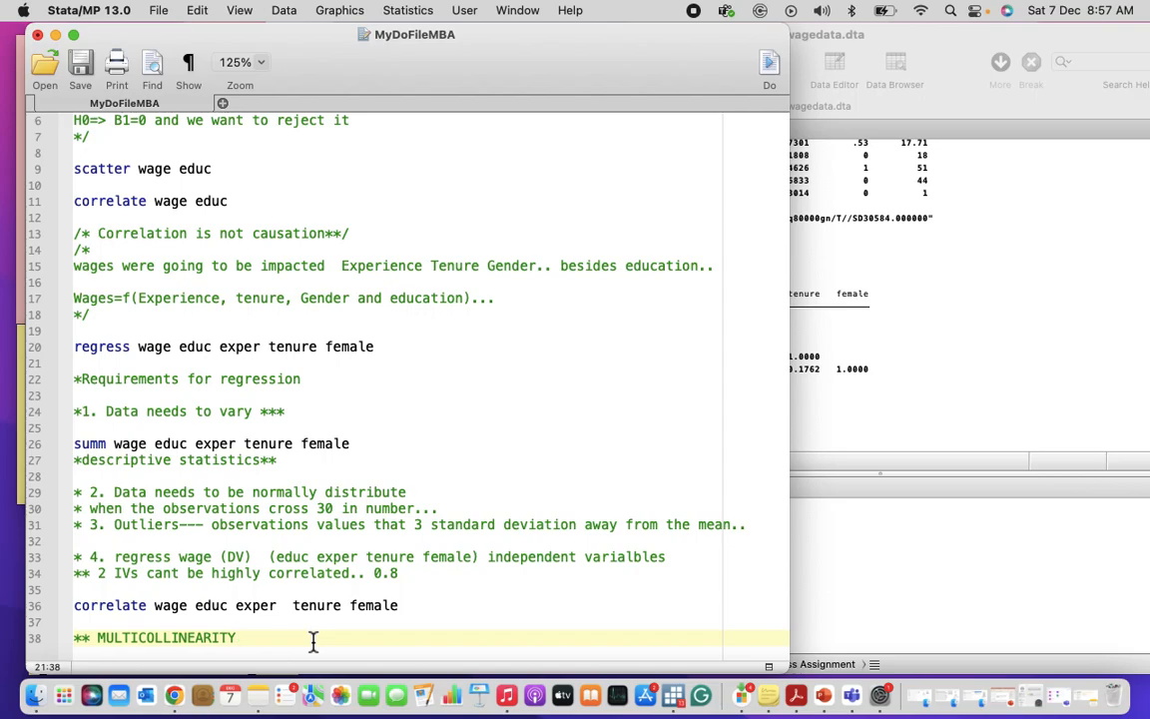
Step: Add a copy of line 20, regress wage educ exper tenure female, on line 40 below the multicollinearity comment
key(Return)
key(Return)
key(Return)
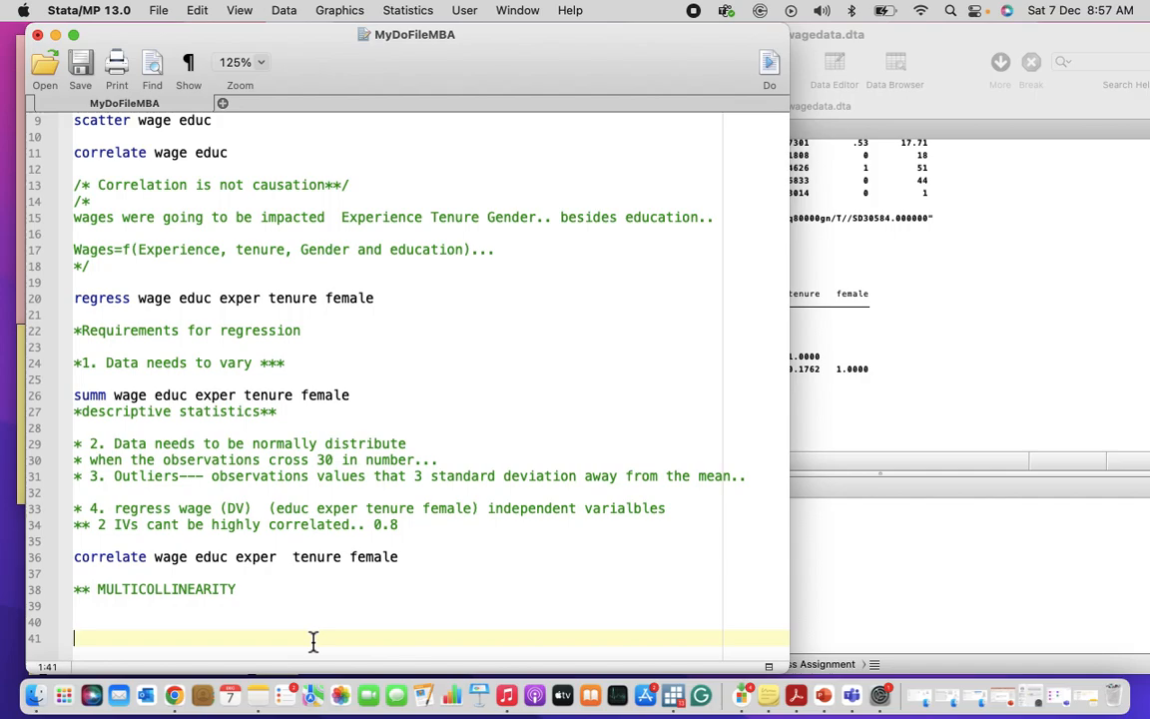
key(Up)
key(Up)
key(Up)
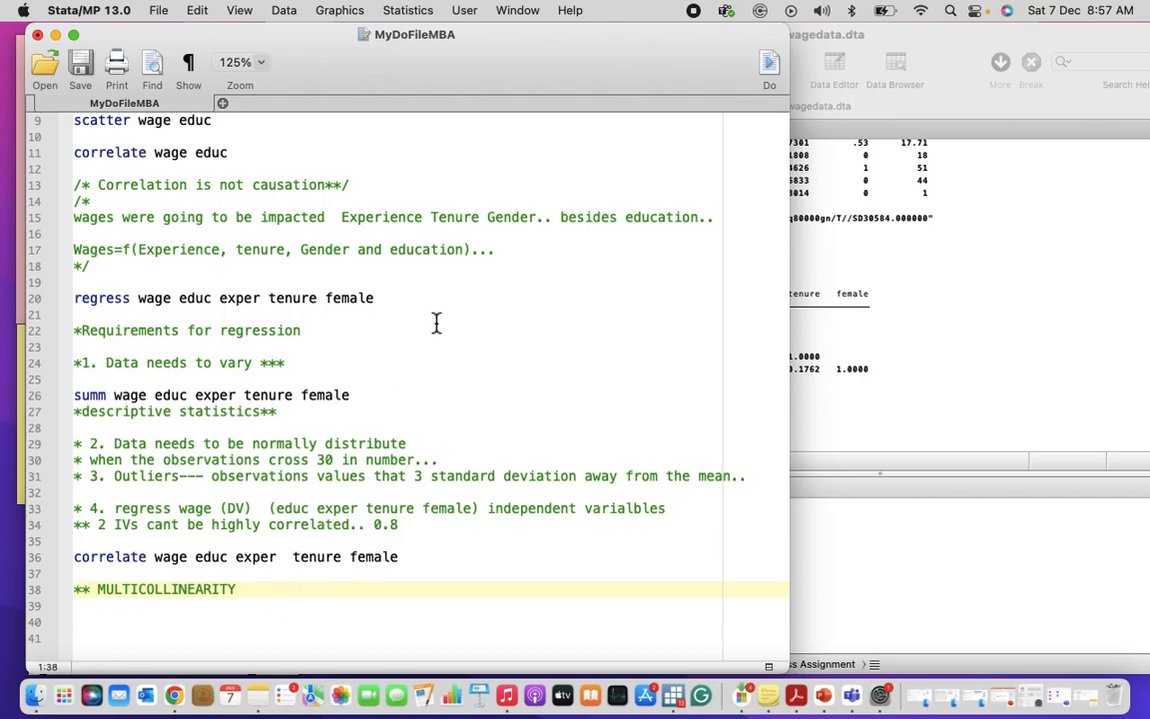
drag(441, 297, 74, 301)
key(super+c)
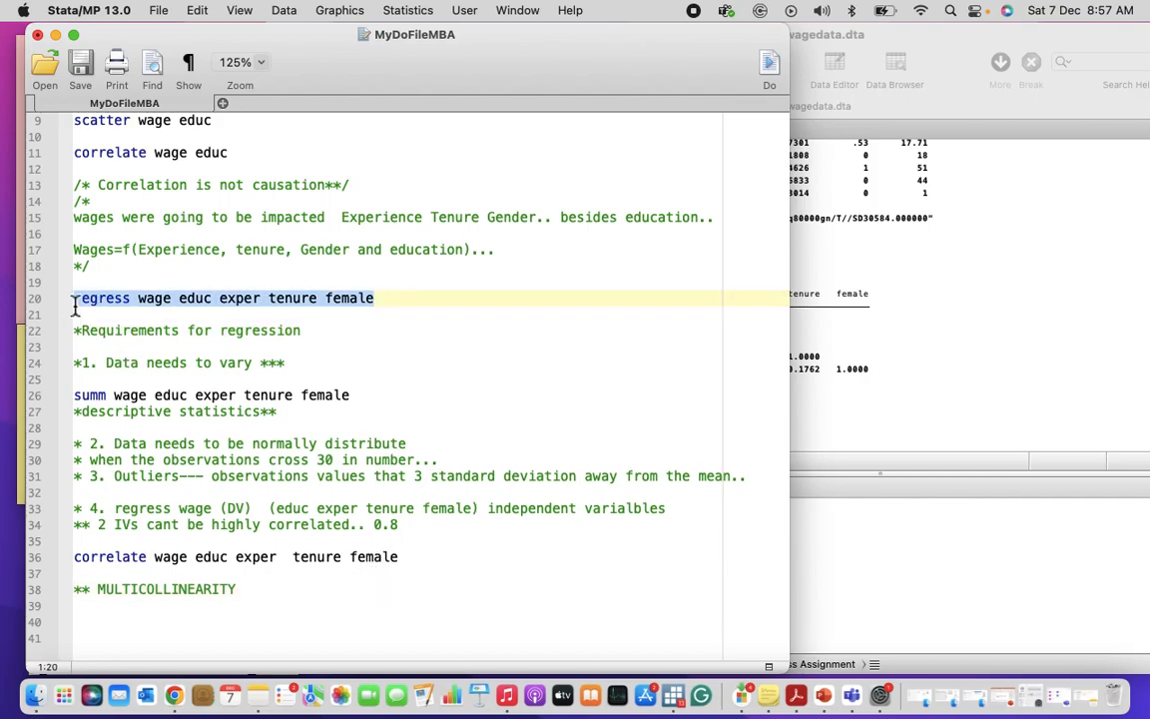
click(141, 623)
key(super+v)
Step: Add the command vif on line 41 and the comment *should not be greater than 10 on line 42
key(Return)
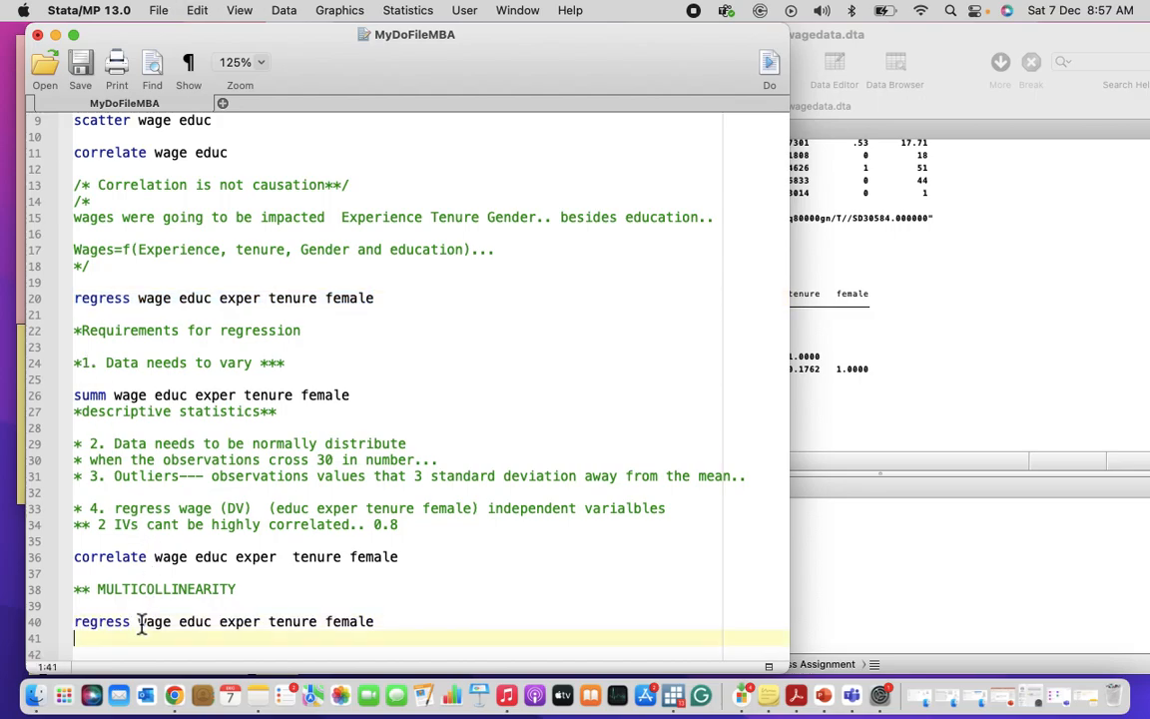
text(vif)
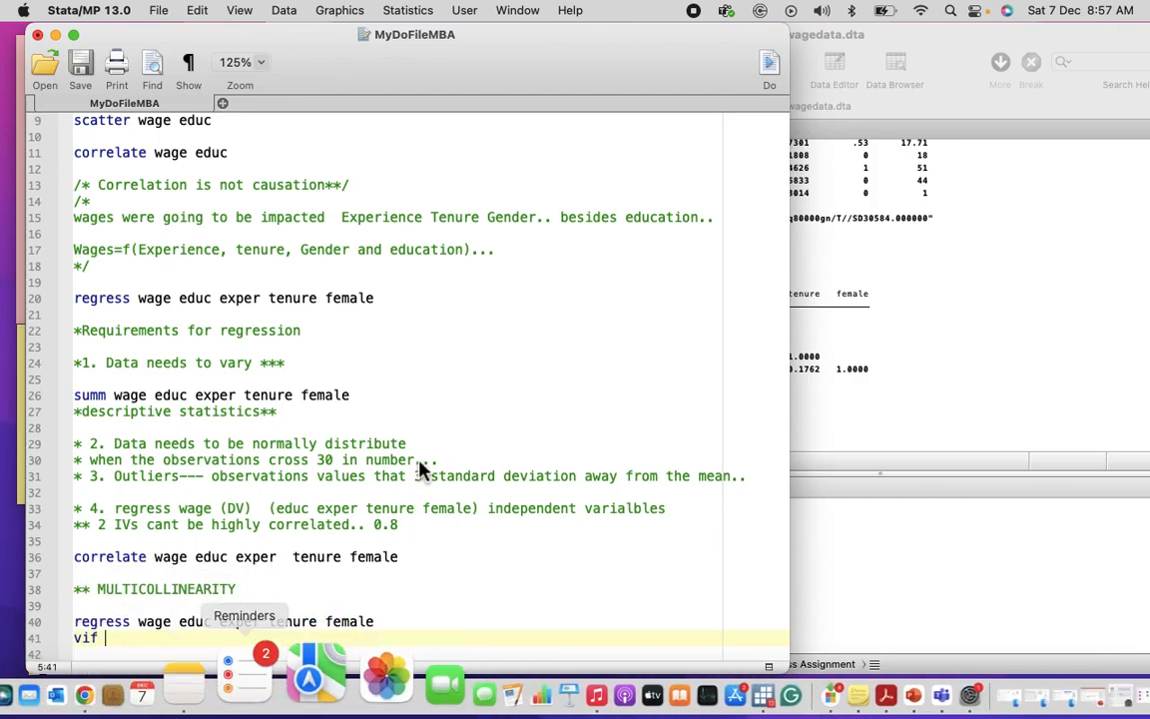
scroll(418, 467, down, 1)
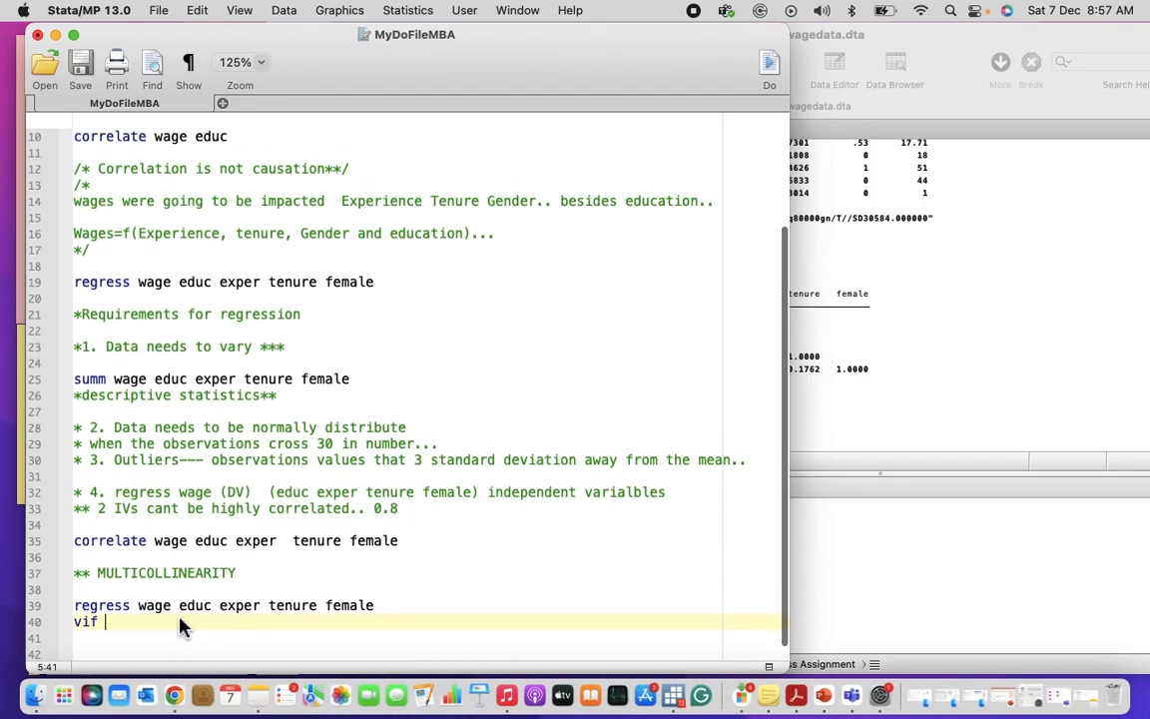
key(Return)
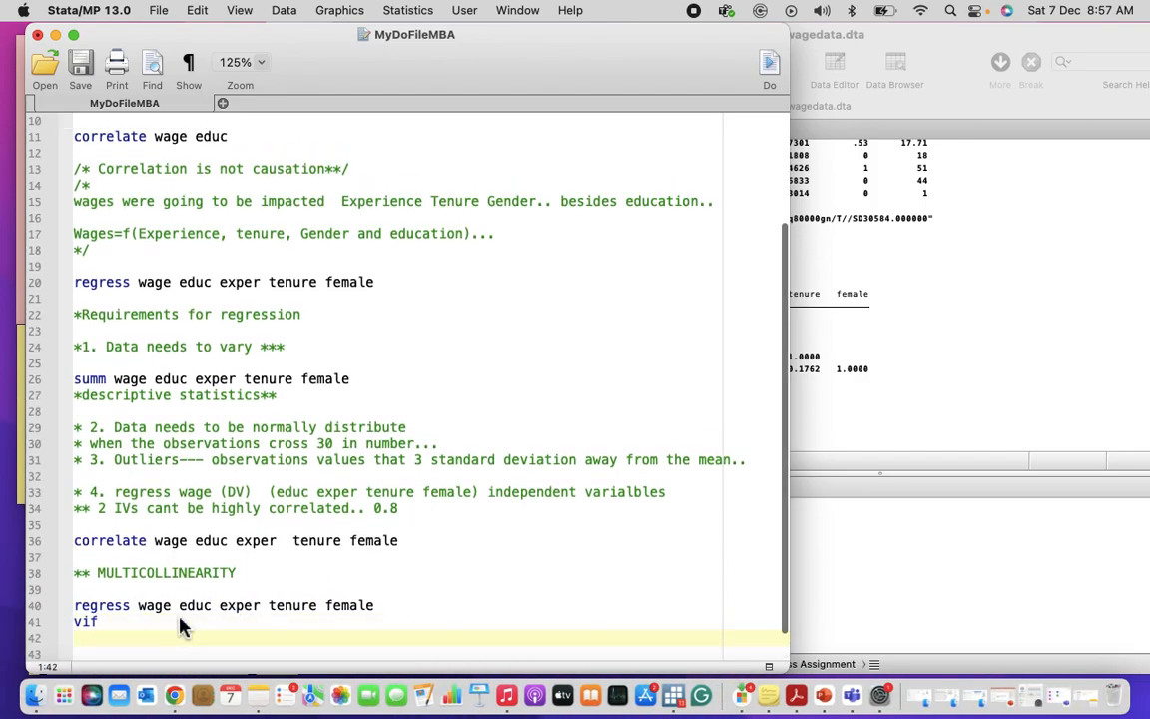
scroll(180, 620, down, 2)
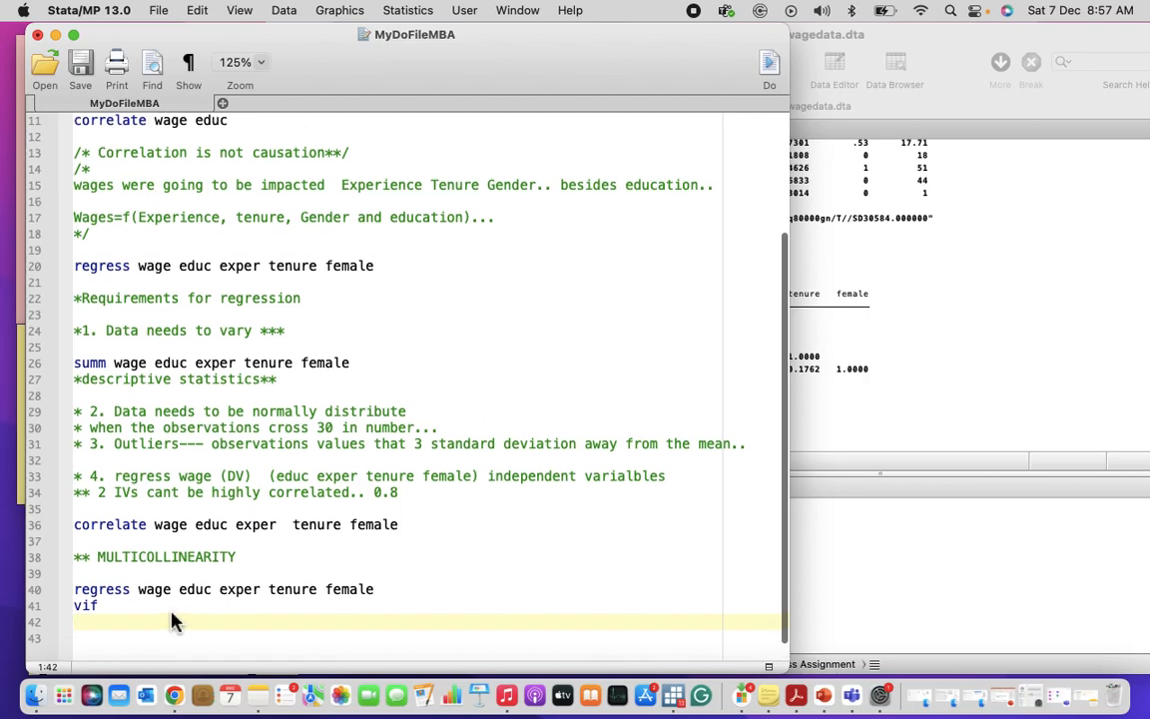
text(*sh)
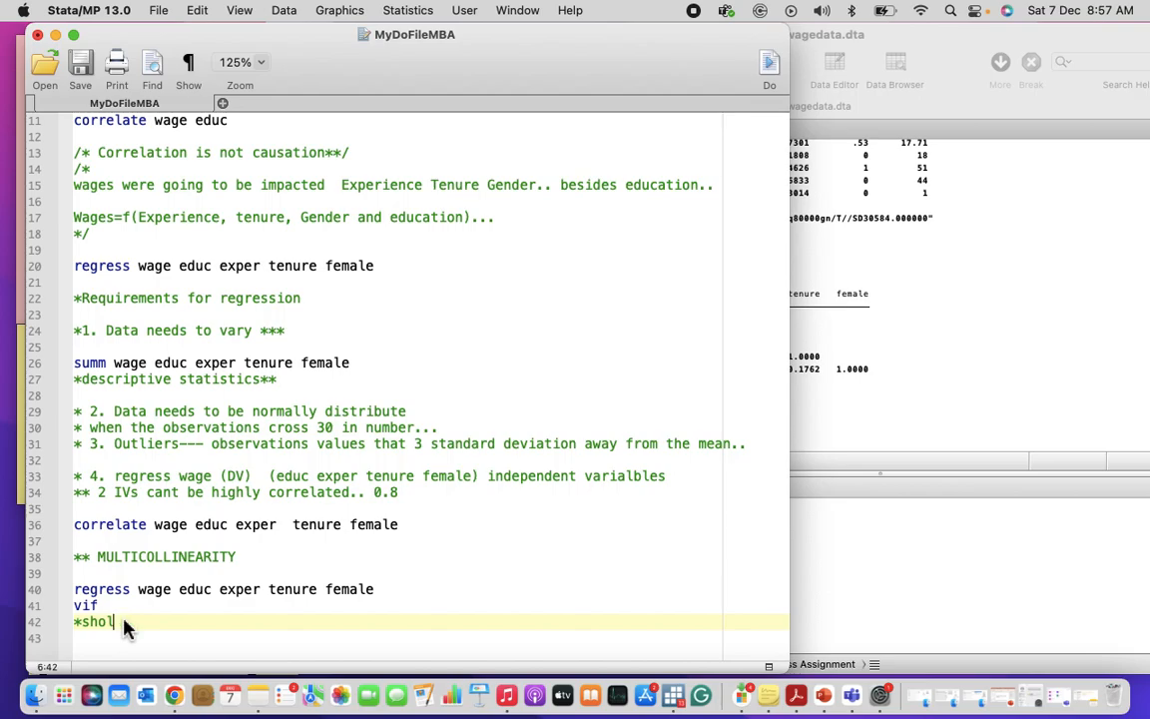
text(ould not be greater tt)
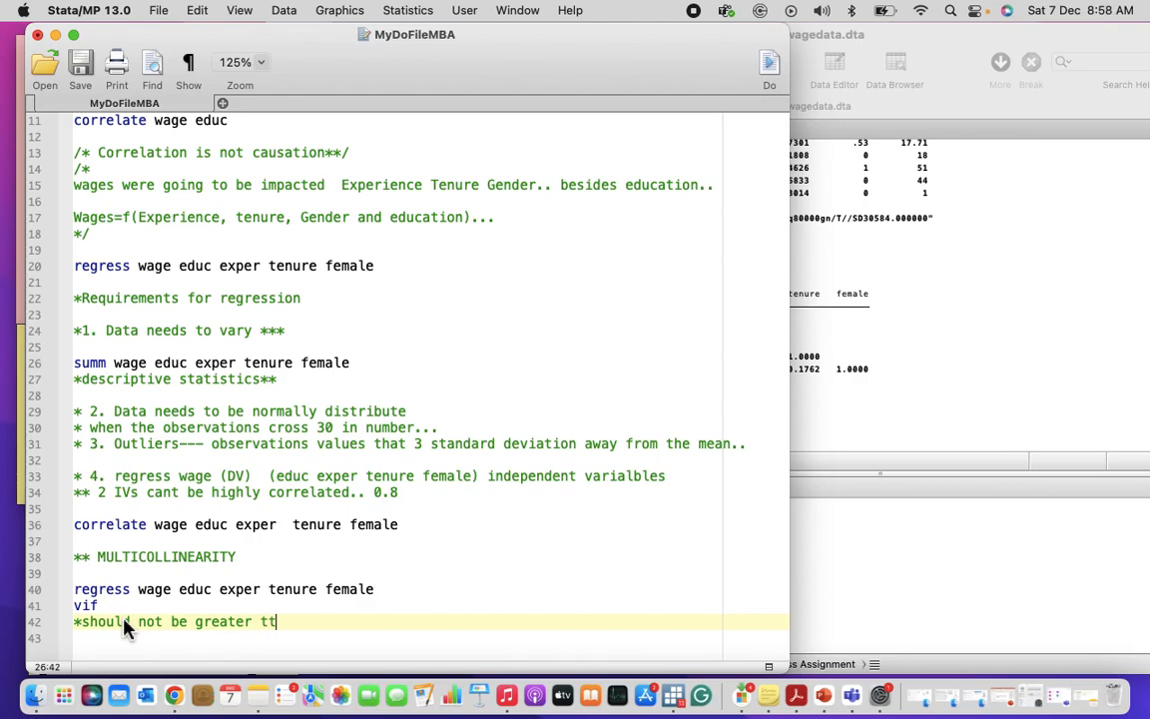
key(BackSpace)
text(han 10)
Step: Run only lines 40 and 41, the regress command and vif, and examine the VIF values of the independent variables in the results
drag(100, 605, 12, 601)
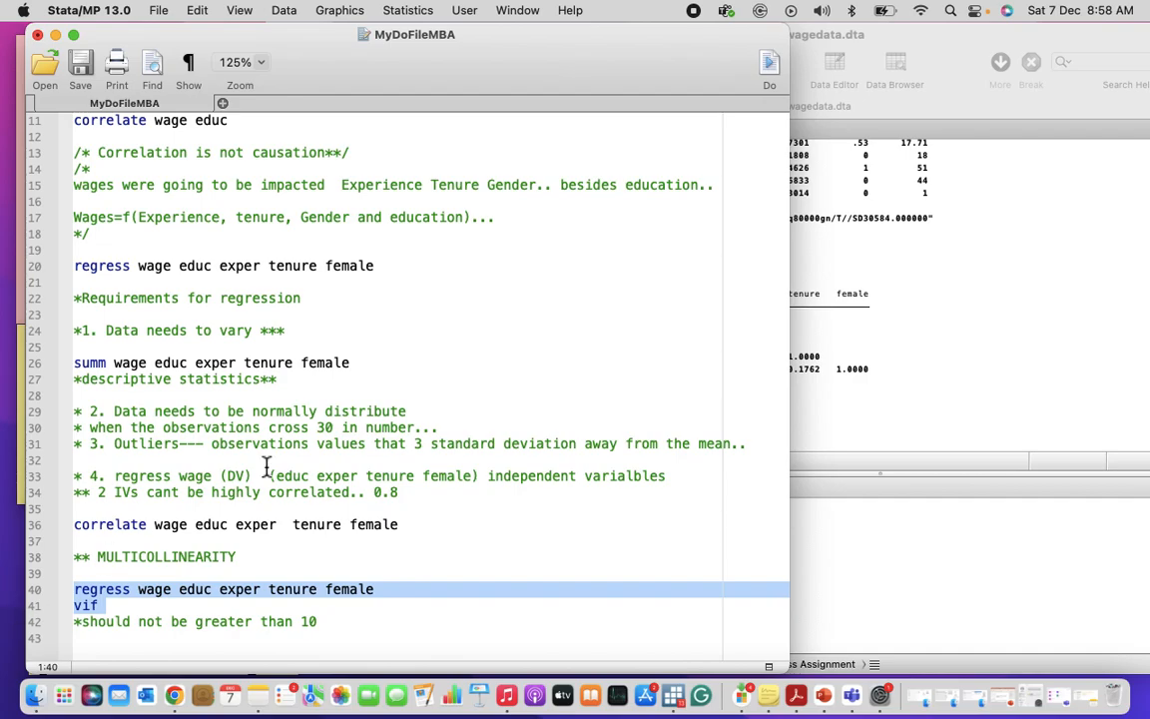
click(767, 70)
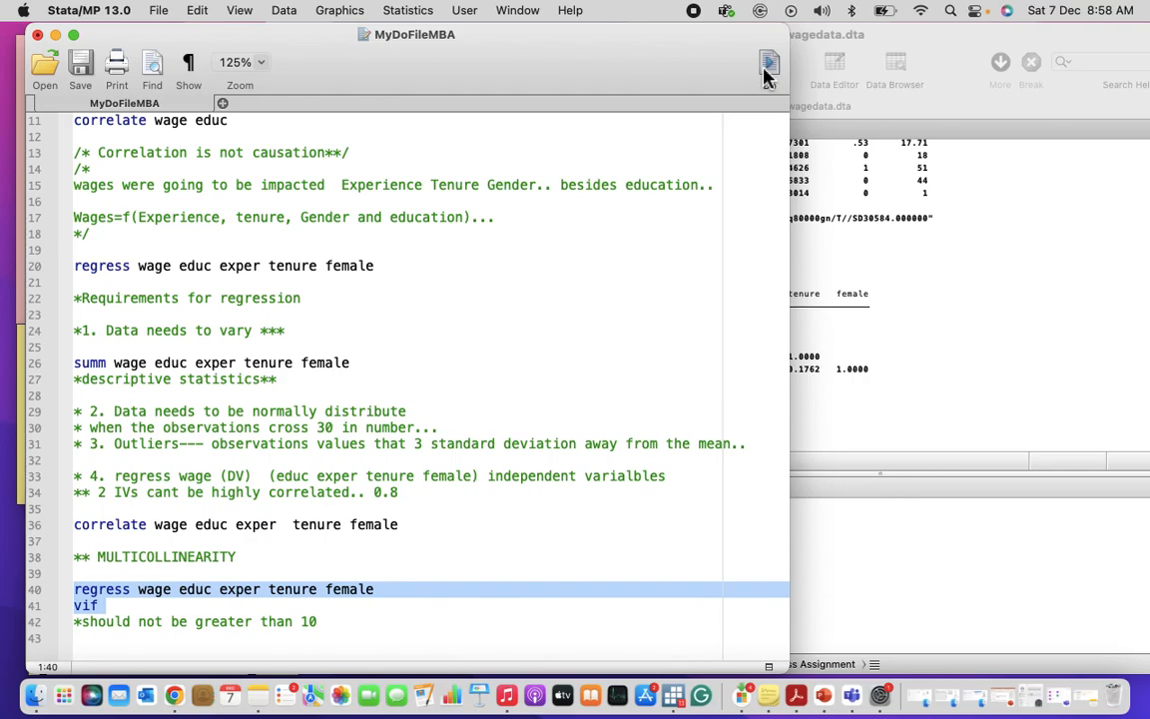
click(767, 68)
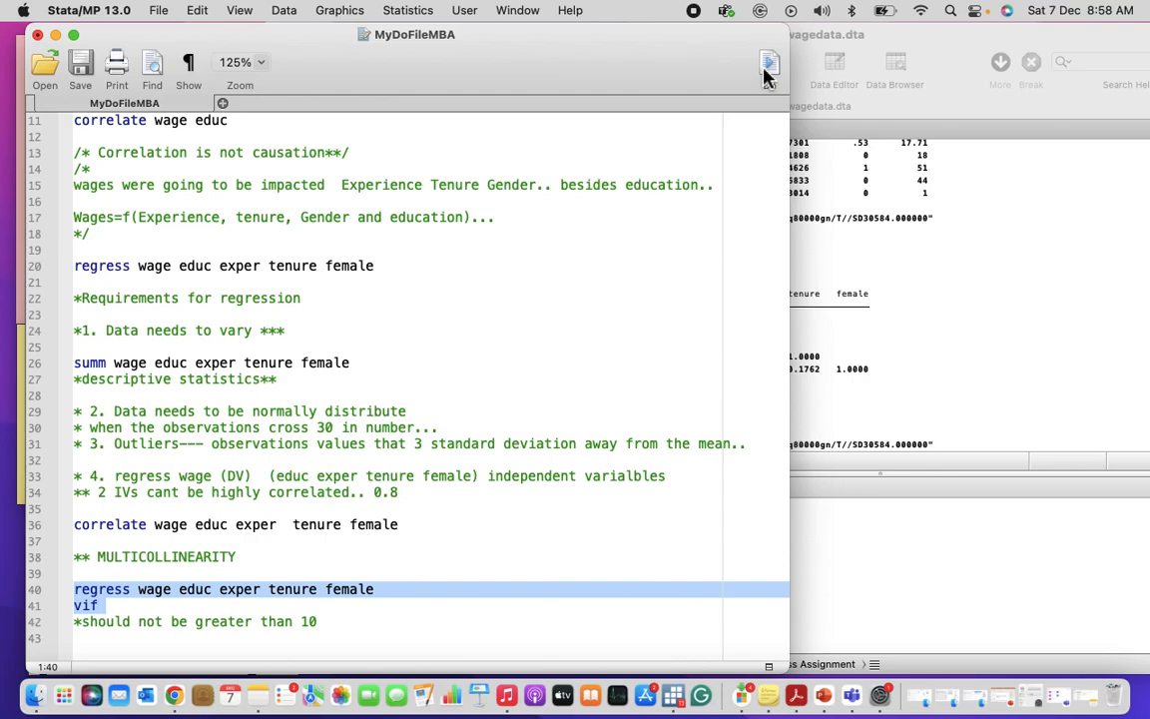
click(1016, 292)
scroll(867, 218, up, 5)
scroll(870, 218, down, 5)
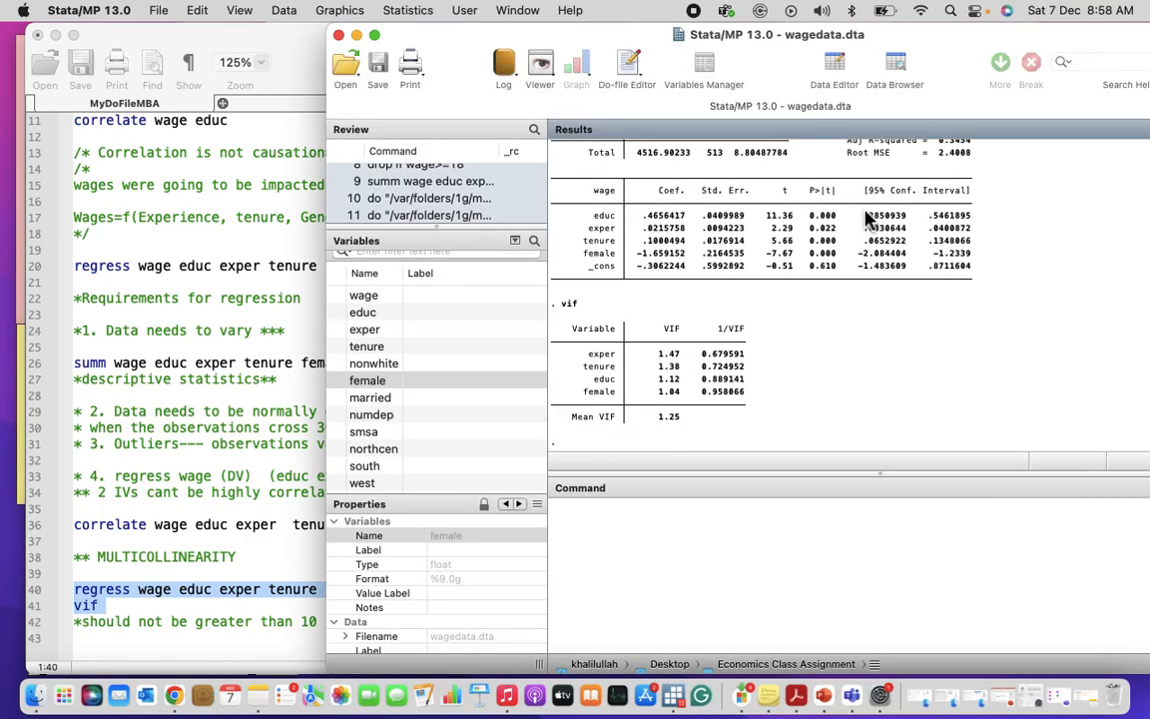
double_click(669, 319)
drag(676, 330, 684, 368)
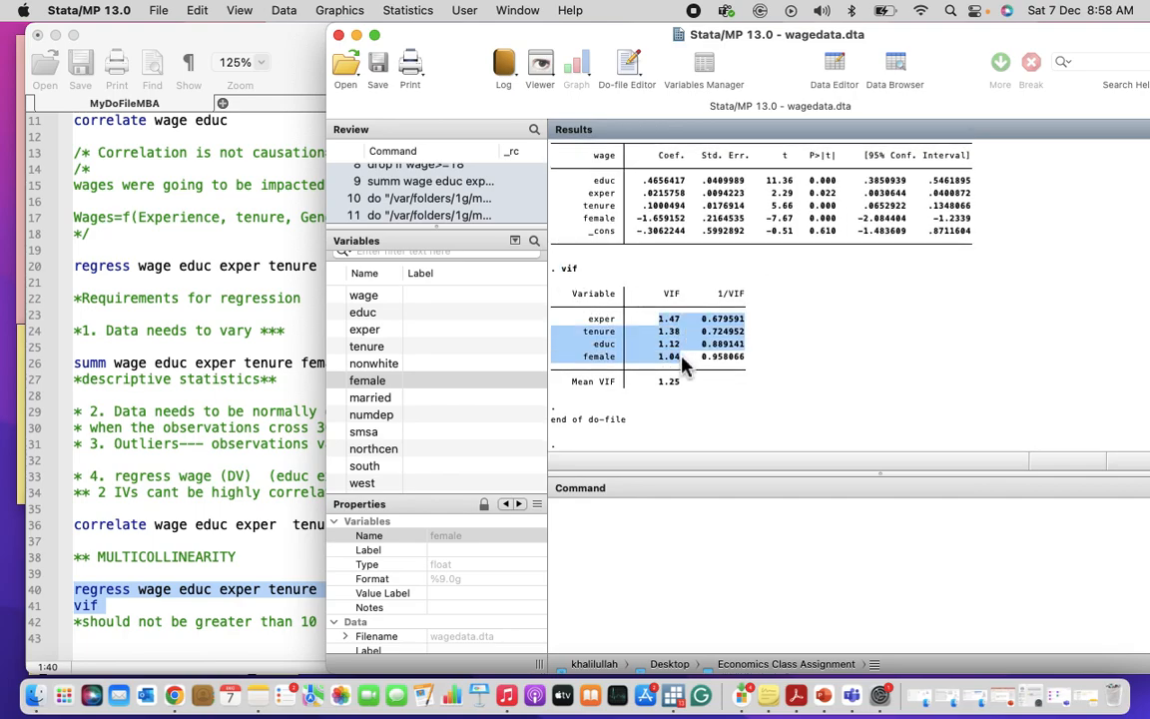
Step: Insert blank lines below the comment *should not be greater than 10 on line 42
click(224, 562)
scroll(271, 559, down, 1)
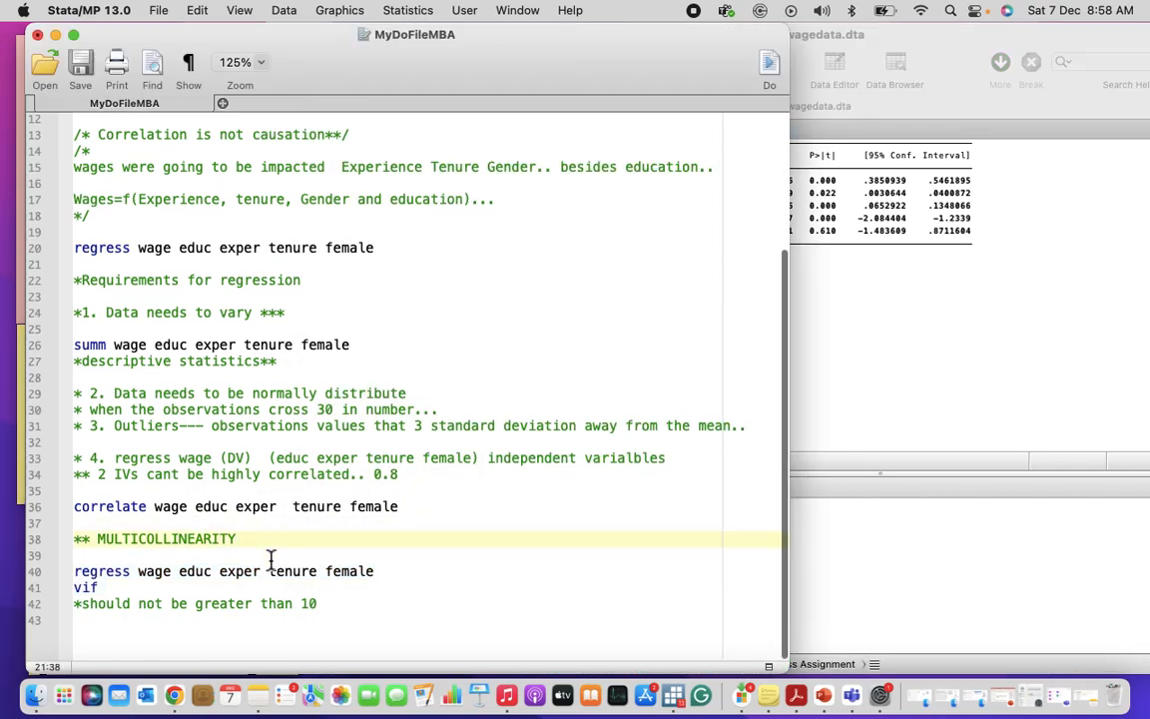
drag(362, 599, 426, 612)
click(424, 624)
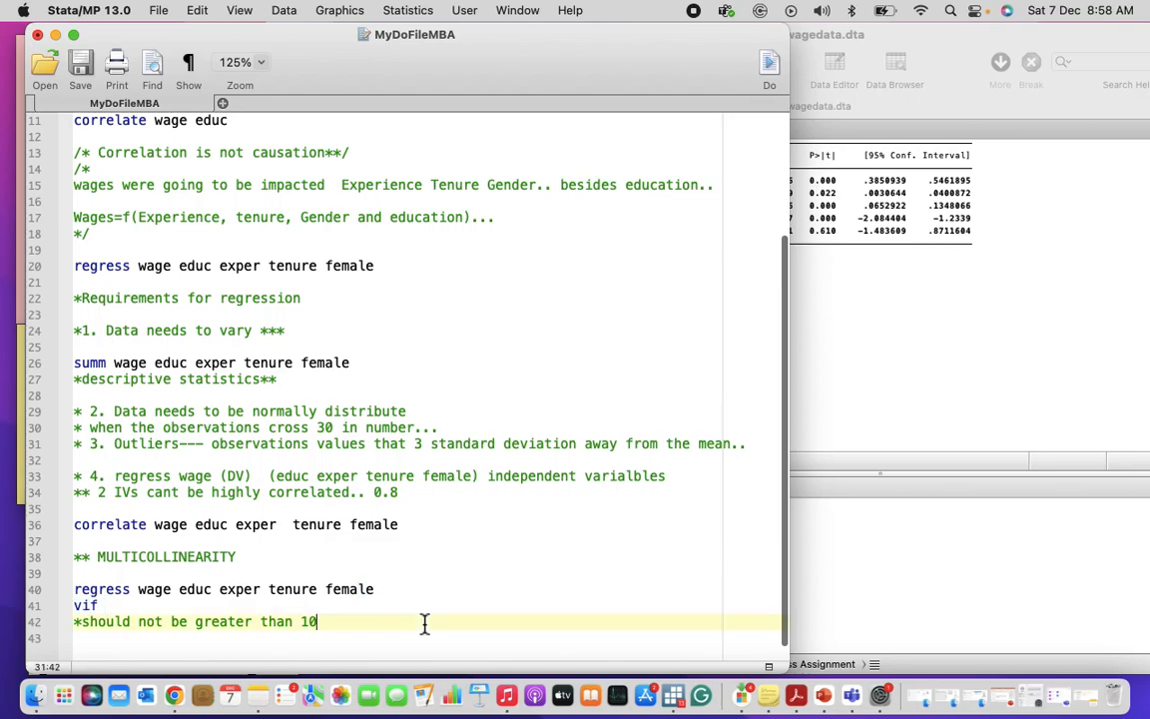
key(Return)
key(Return)
text(**)
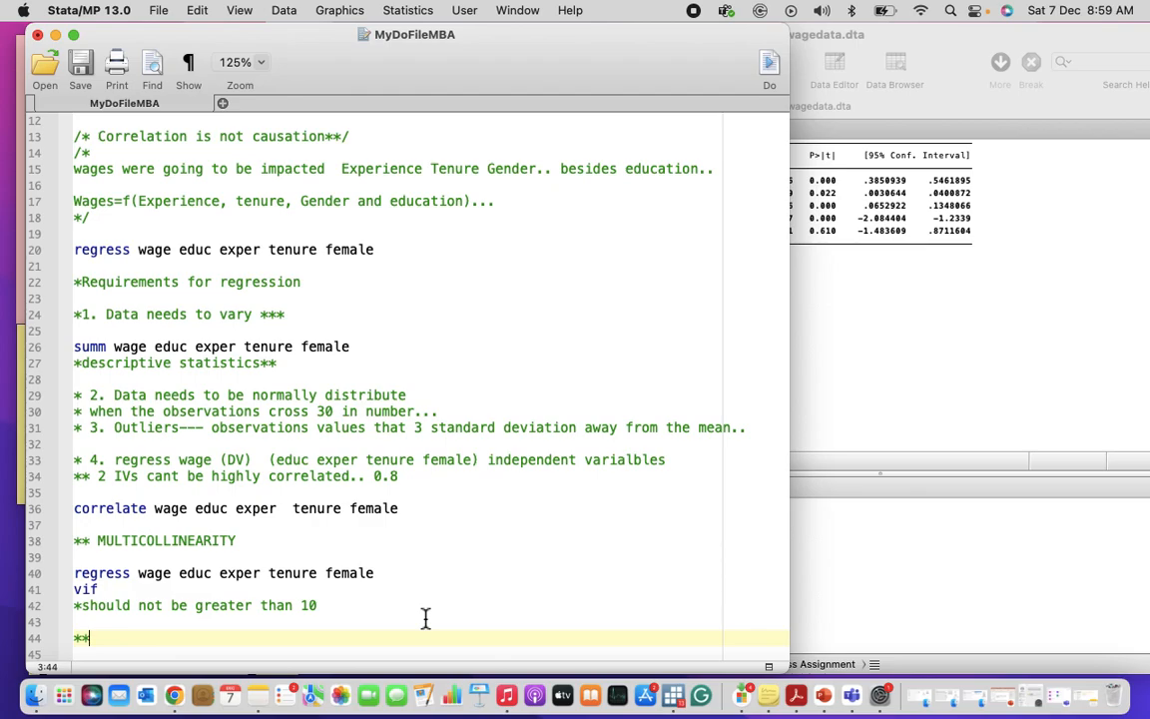
key(BackSpace)
key(BackSpace)
key(Return)
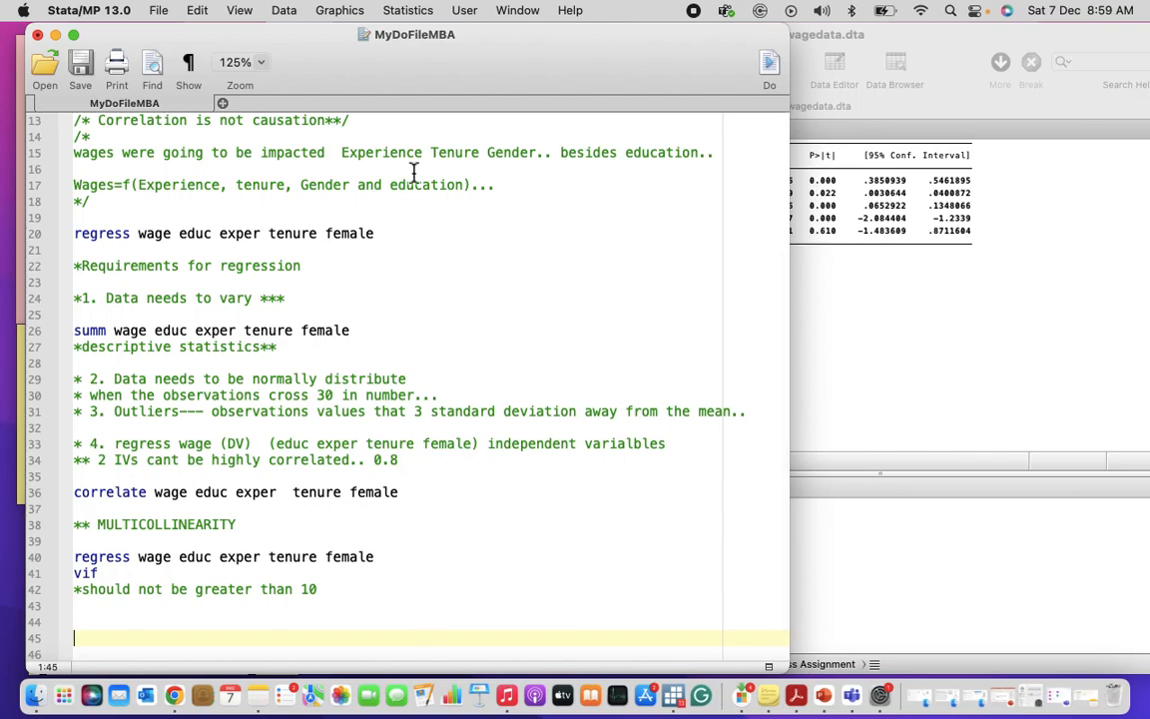
Step: Add a copy of line 40, regress wage educ exper tenure female, on line 46 with blank lines below it
click(924, 311)
scroll(924, 310, up, 5)
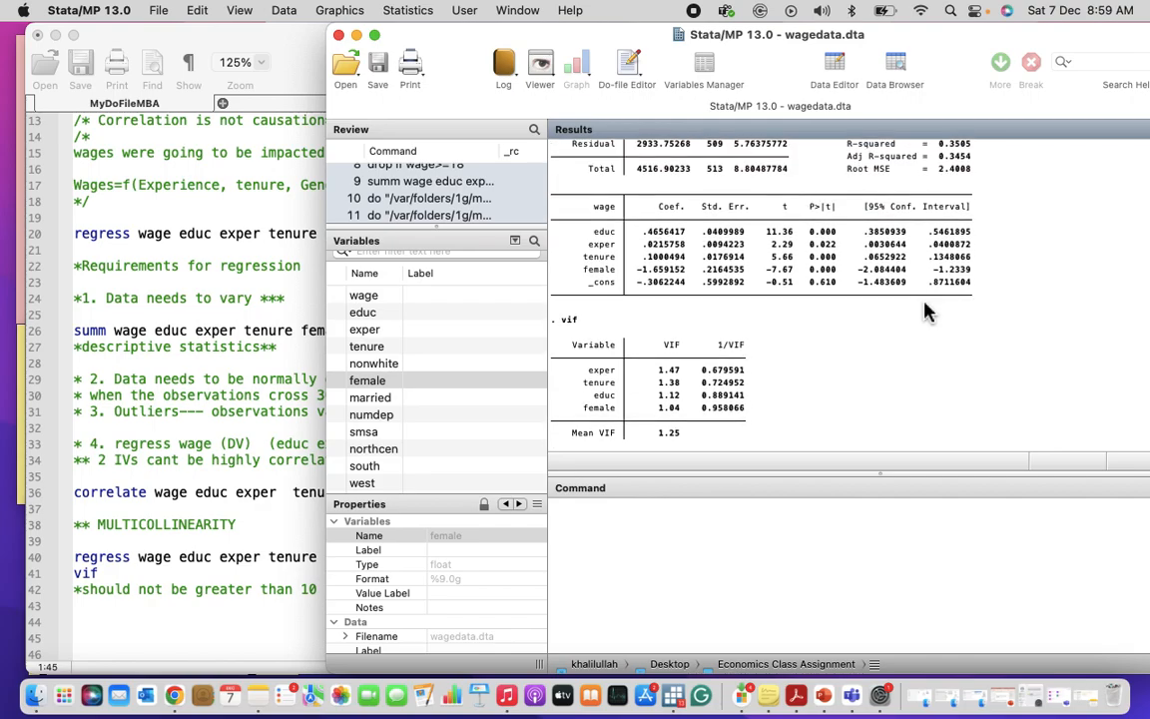
click(262, 492)
drag(379, 556, 40, 559)
key(super+c)
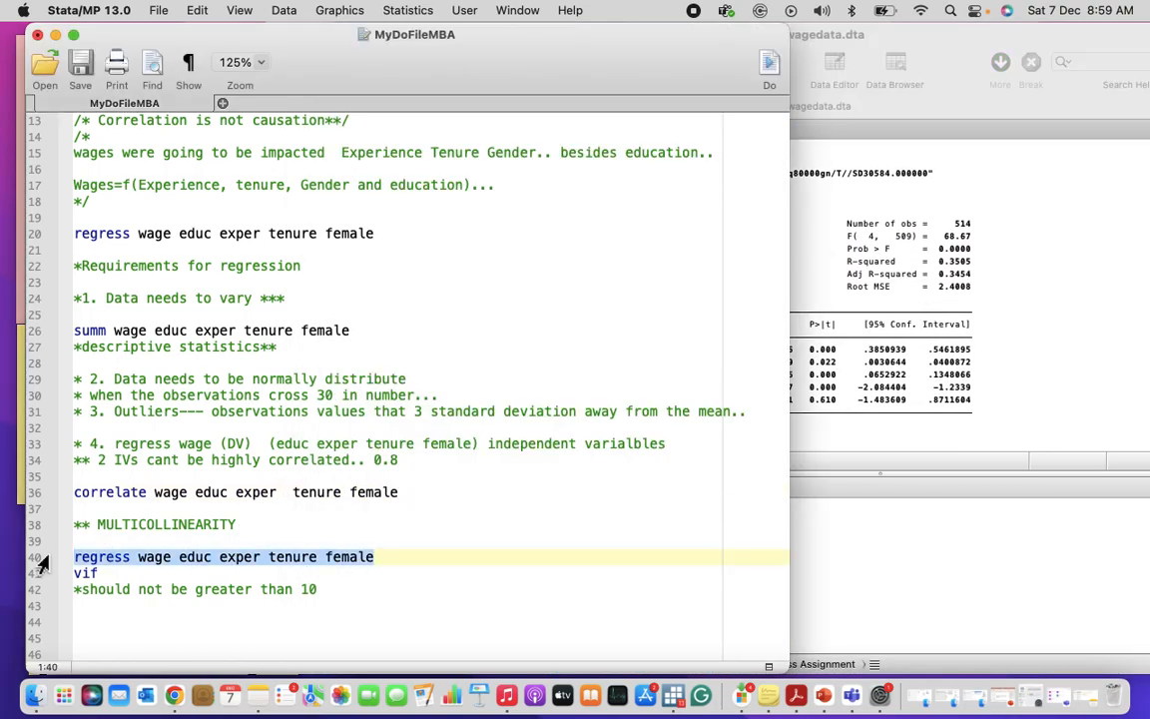
click(150, 652)
key(super+v)
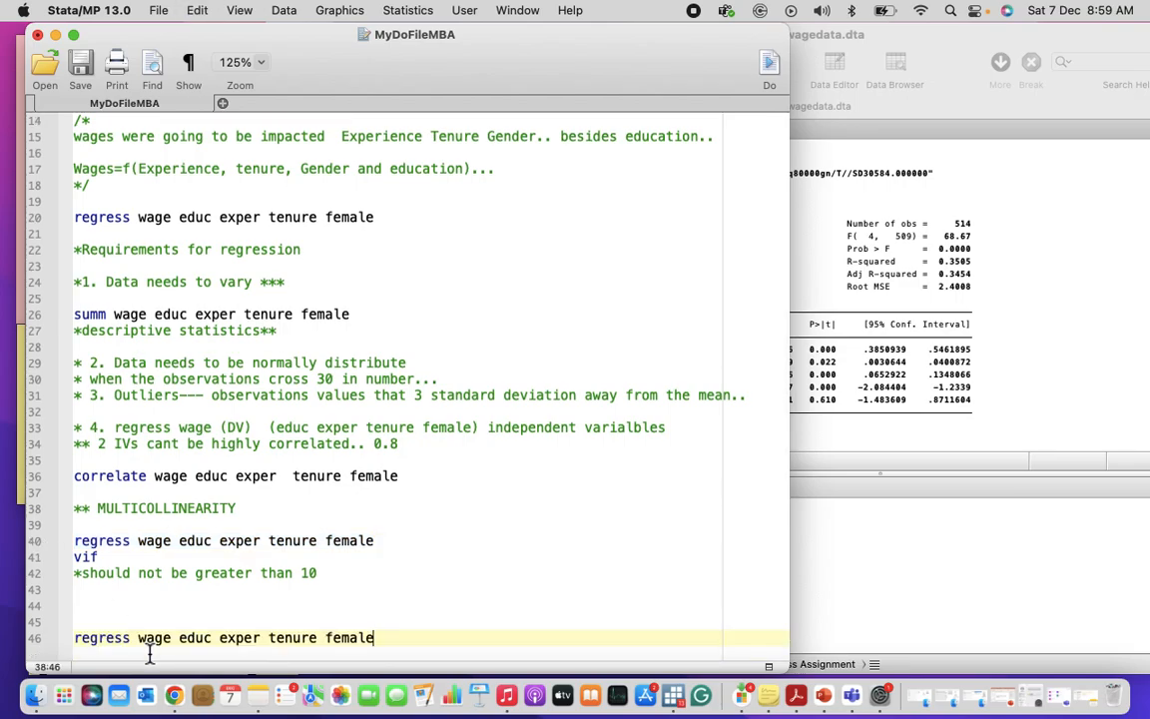
key(Return)
key(Return)
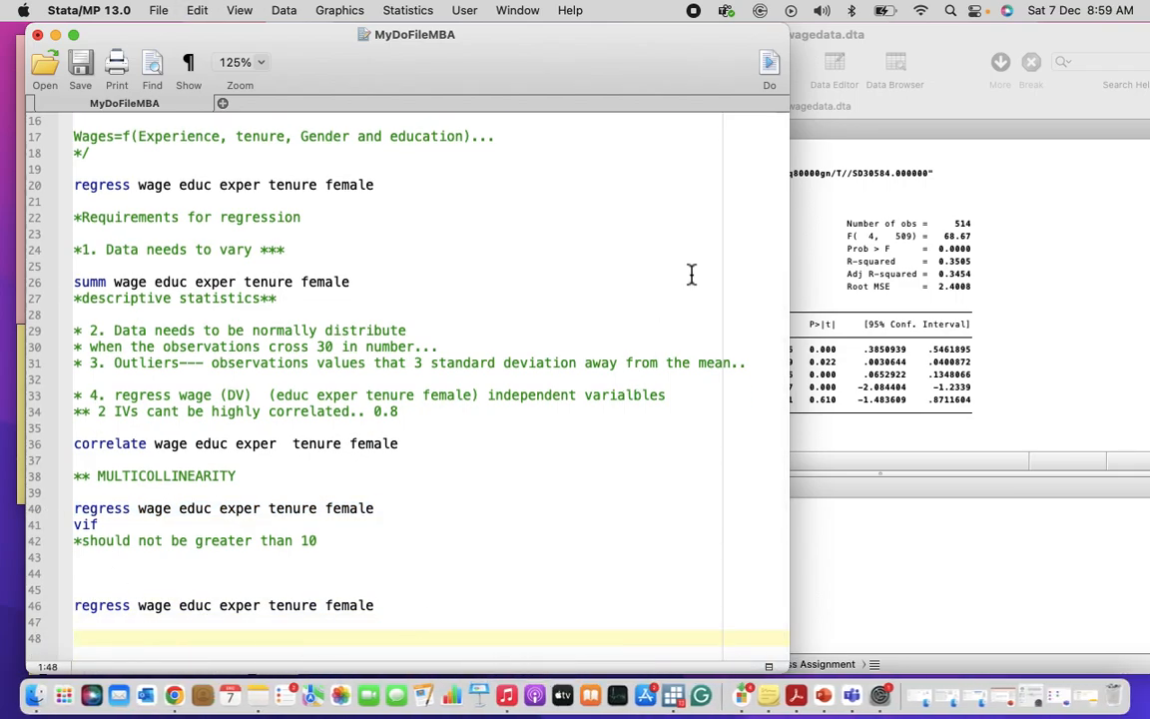
Step: Run only the regress command on line 46 and examine the R-squared and the rows for educ, exper, tenure and female
drag(390, 621, 54, 611)
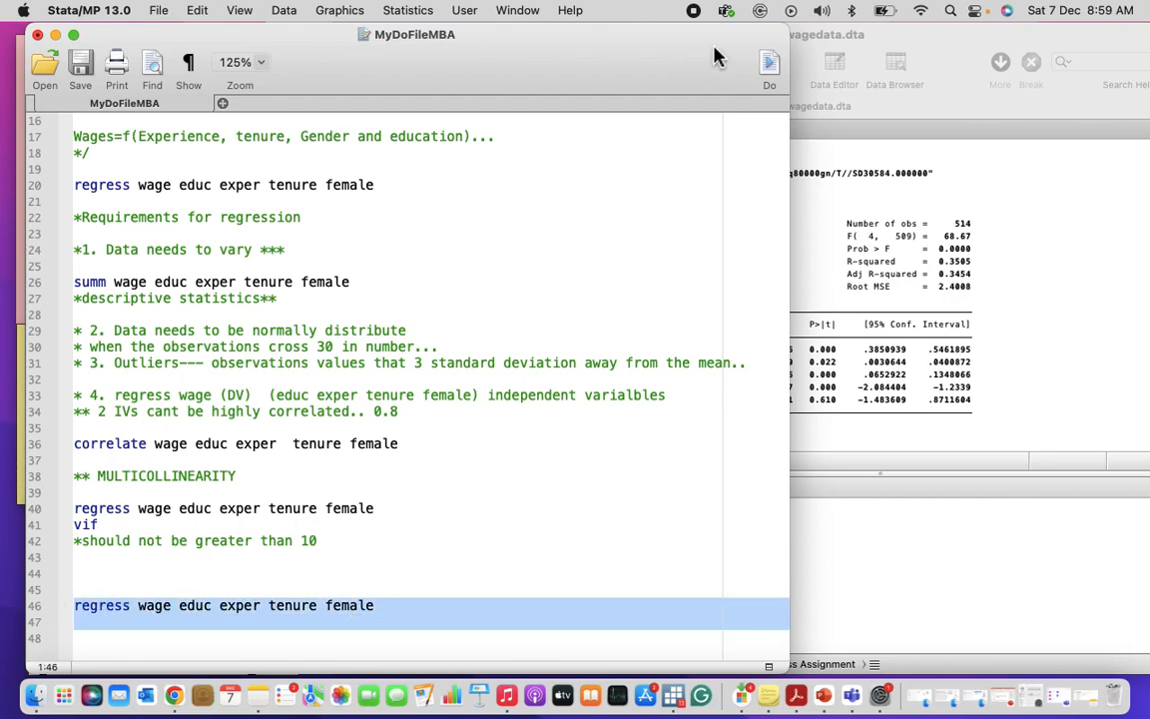
click(766, 68)
click(950, 294)
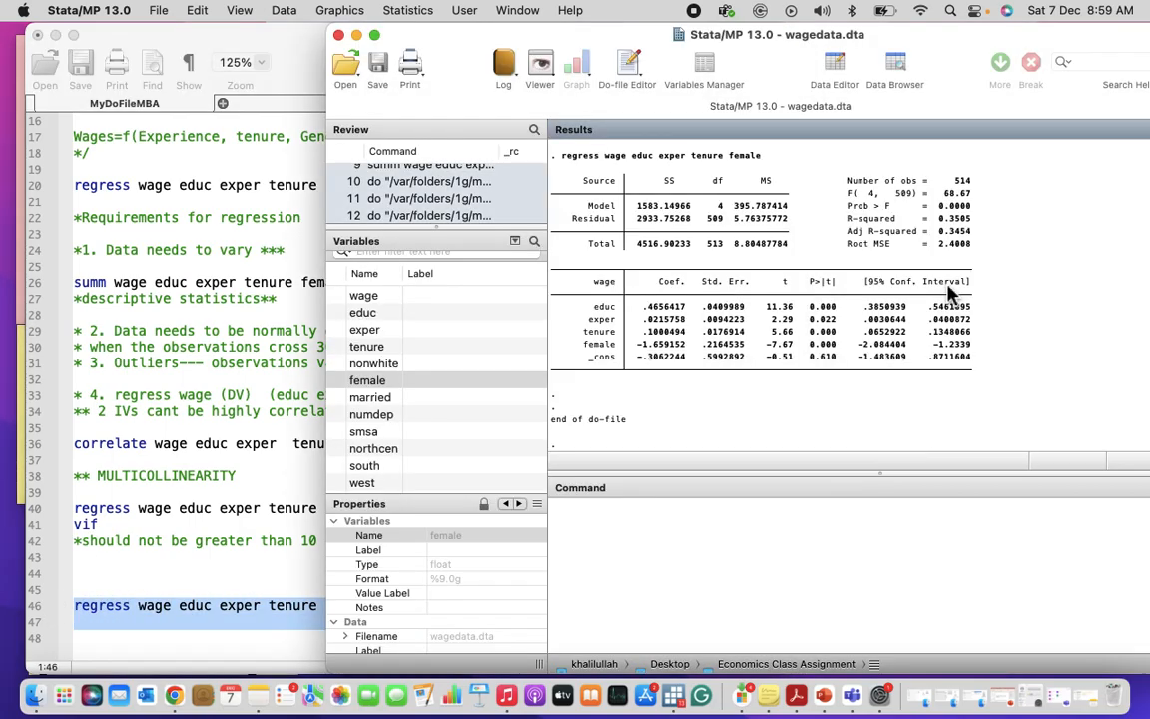
drag(972, 217, 944, 219)
drag(621, 289, 616, 359)
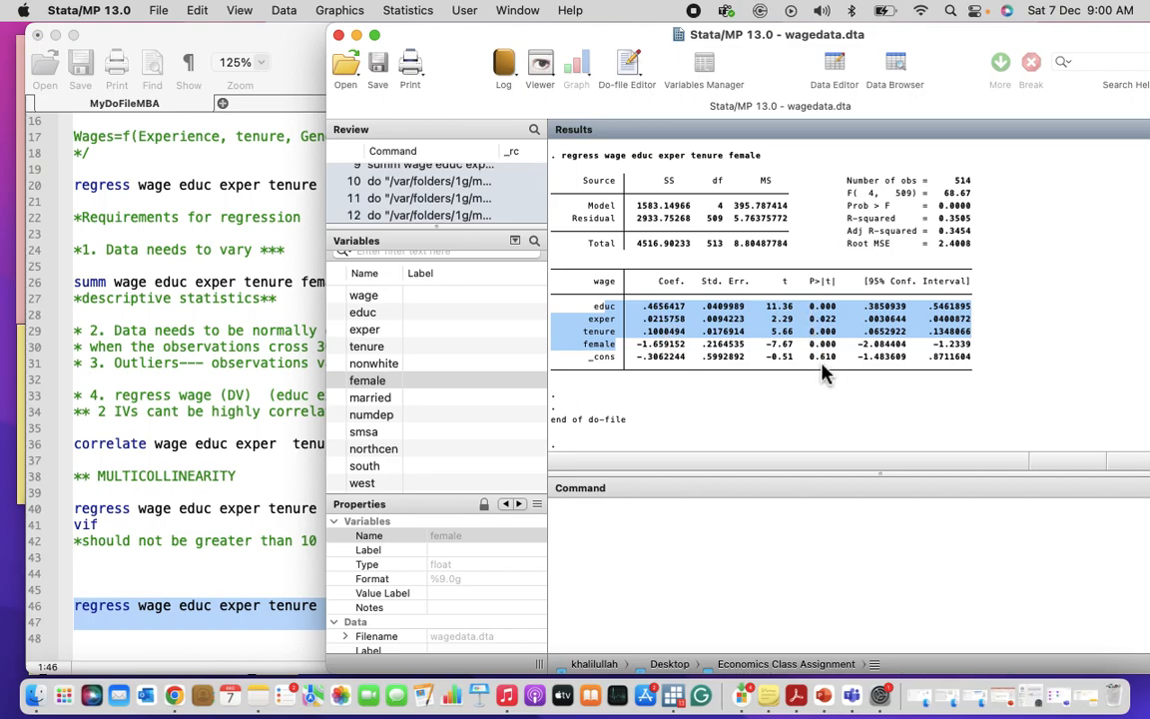
click(771, 504)
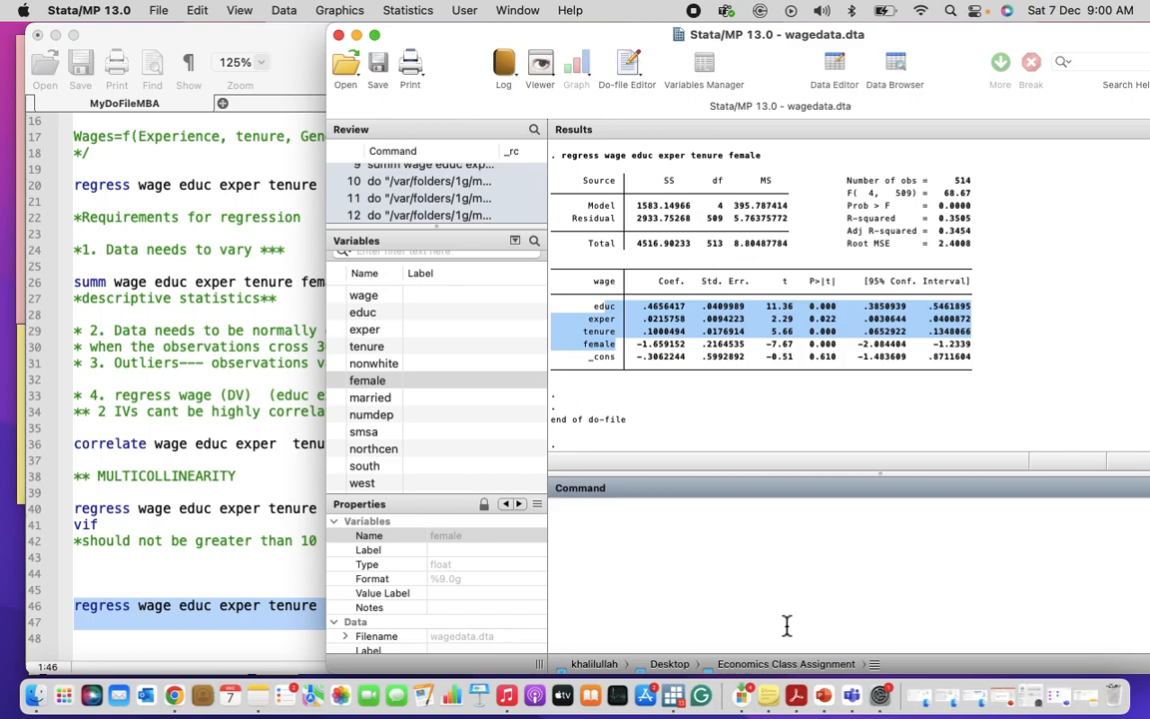
Step: Save the do-file MyDoFileMBA
click(278, 330)
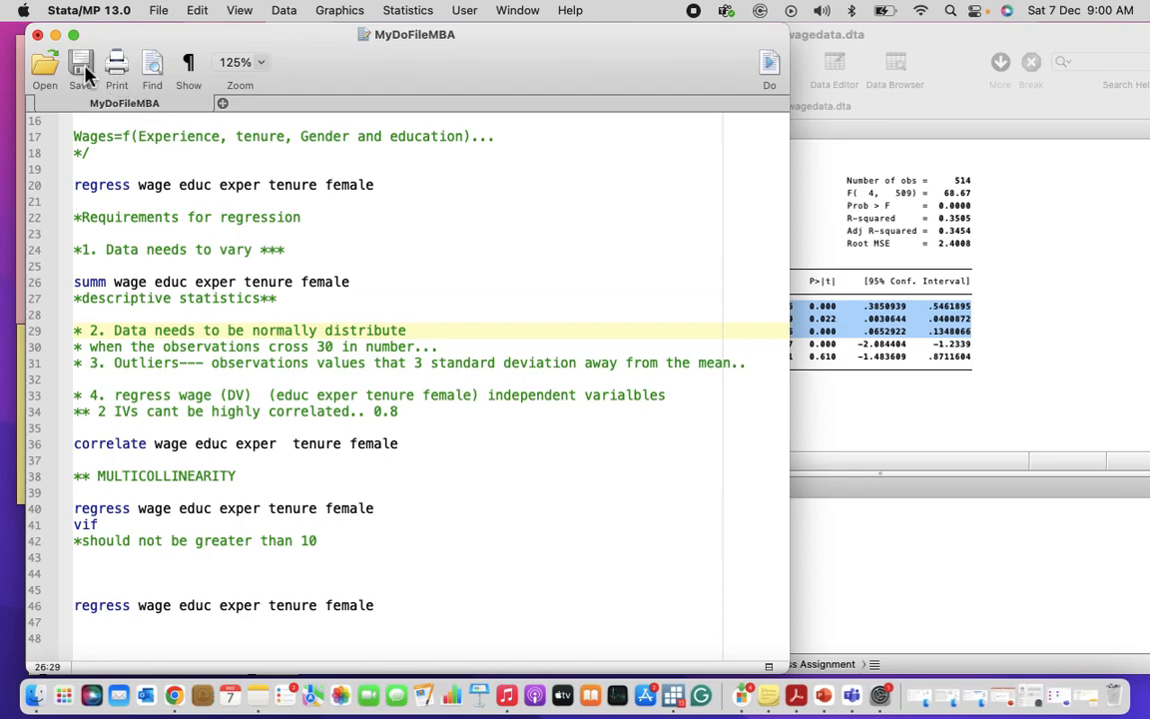
click(957, 351)
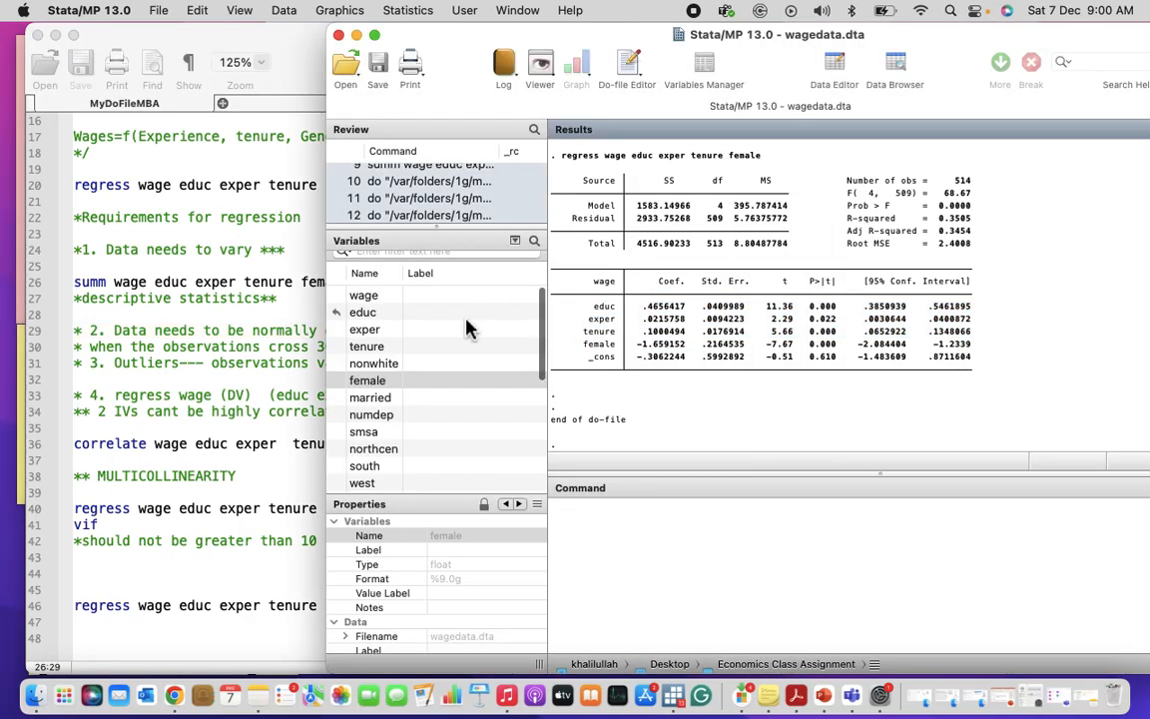
click(859, 619)
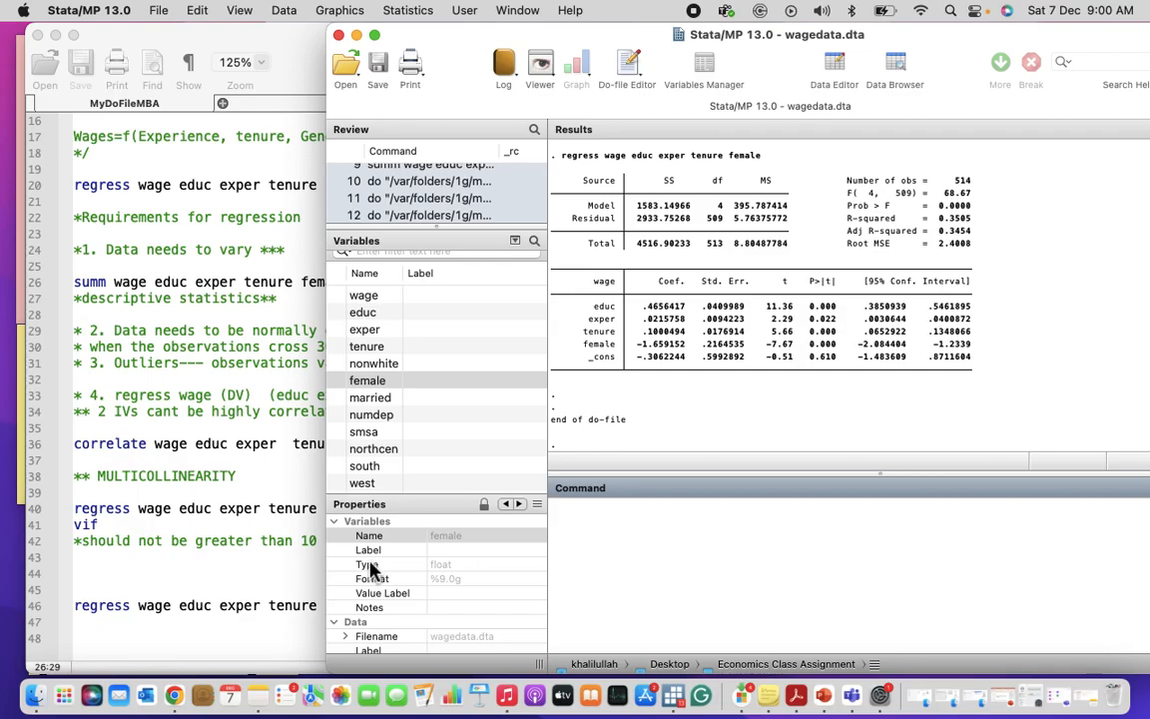
click(176, 694)
key(ctrl+Left)
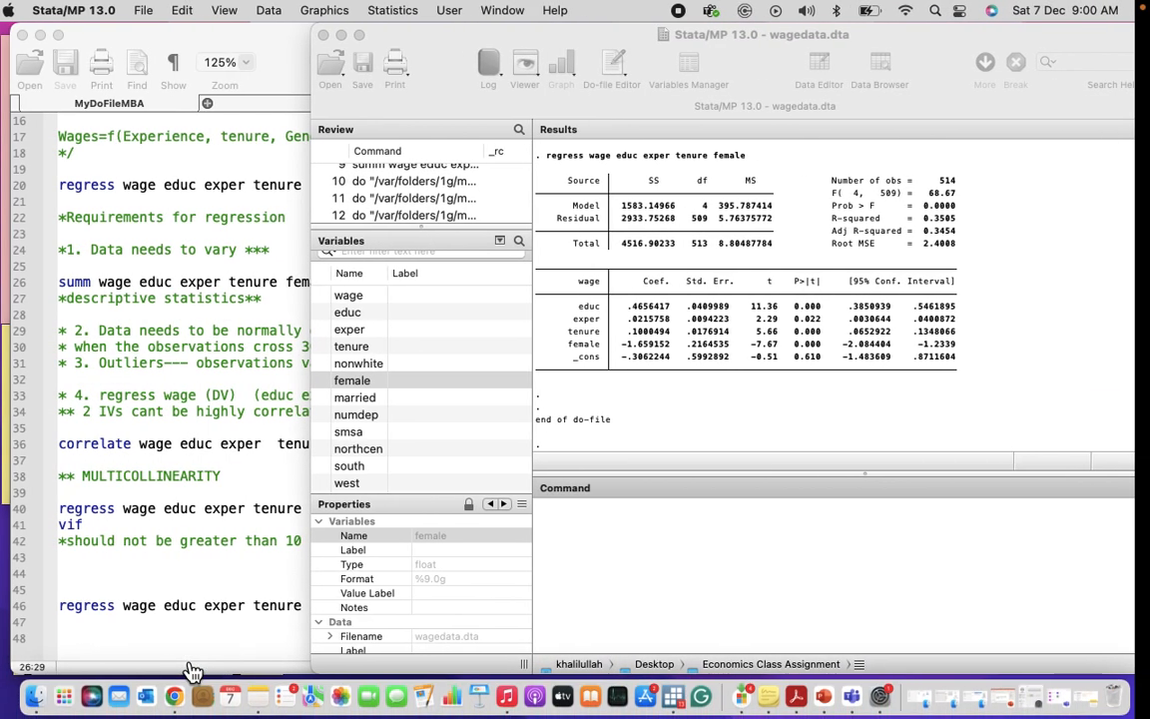
Step: Add the comment **HOW DOES Being NonWhite impact peoples Wages??? on line 49, below the last regress command
click(326, 649)
click(326, 649)
text(**HOW D)
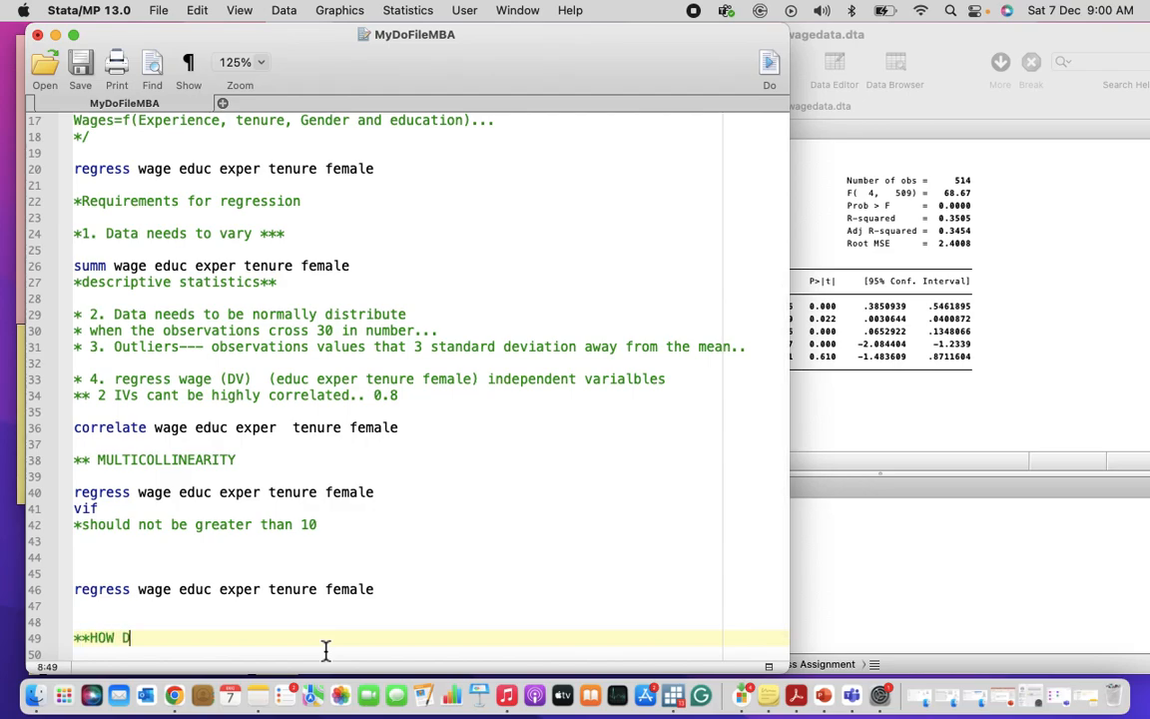
text(OES Being)
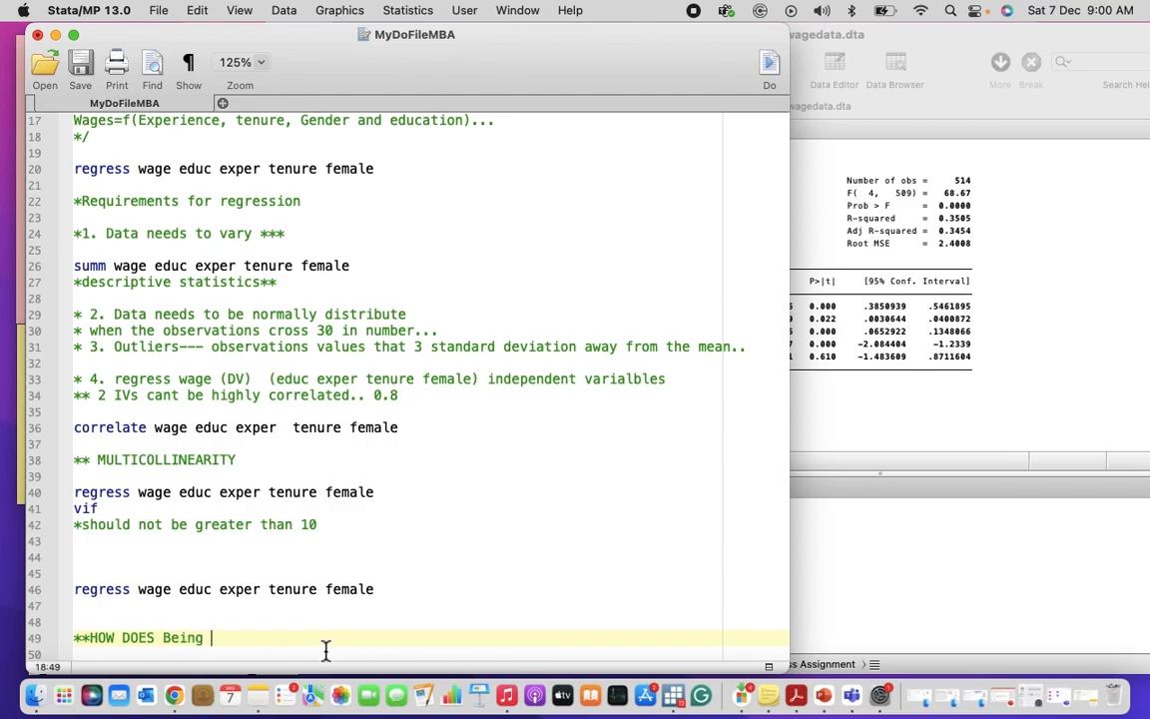
text( NonWhite impact people s)
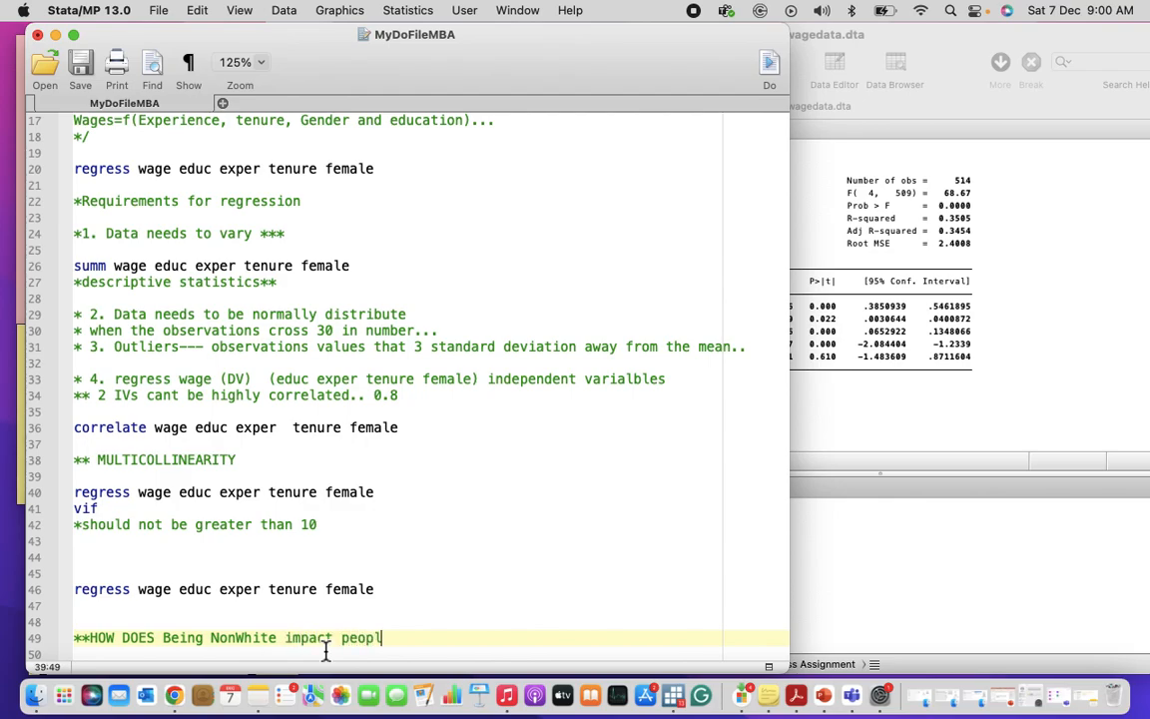
key(BackSpace)
key(BackSpace)
text(s)
scroll(384, 561, down, 3)
scroll(385, 561, up, 2)
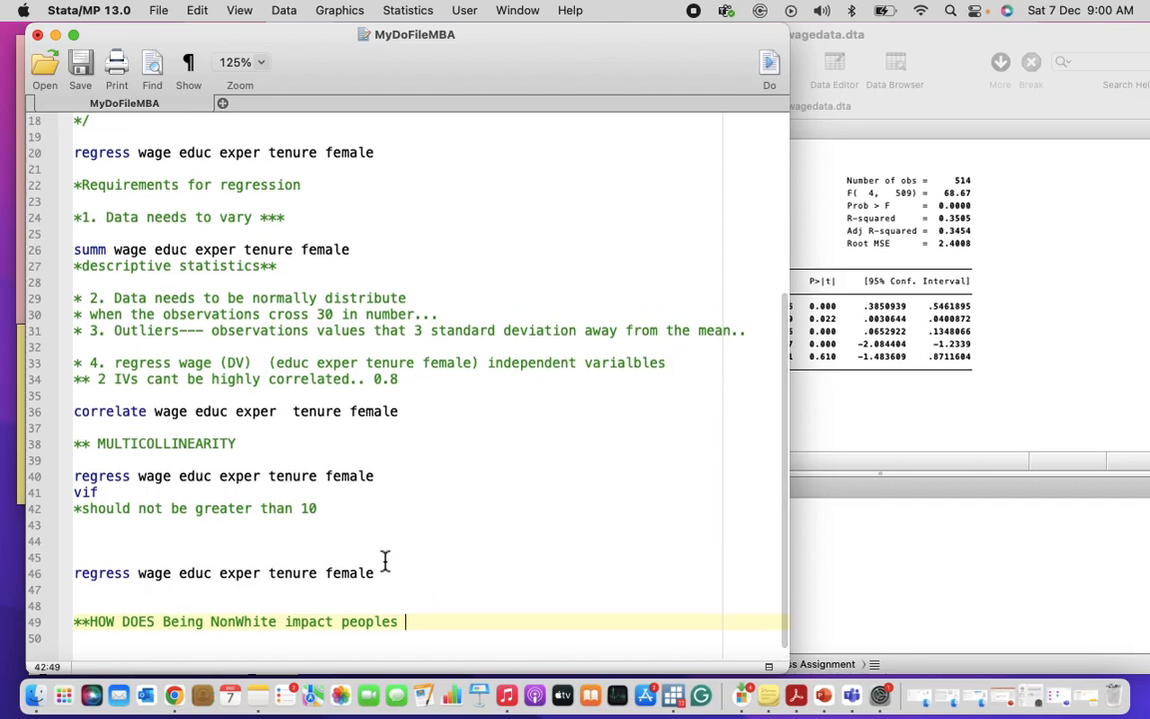
text(Wages???)
key(Return)
key(Return)
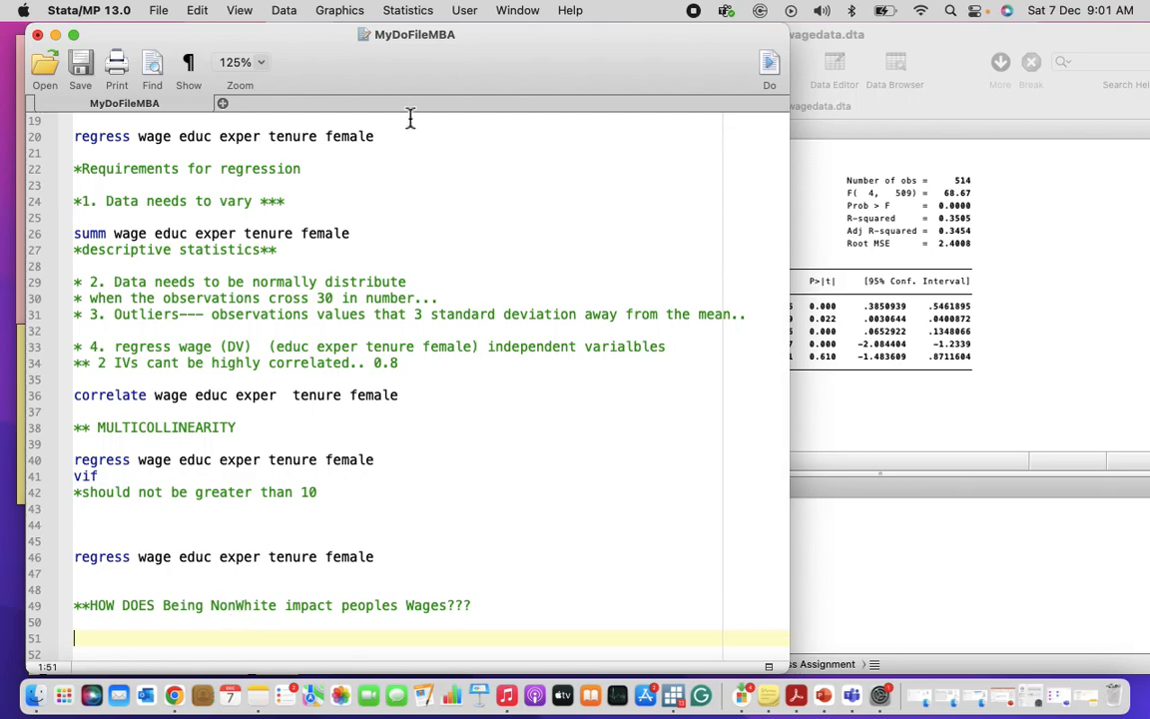
Step: Add the comment ** How does being married impact peoples wages?? on line 51
drag(366, 85, 490, 60)
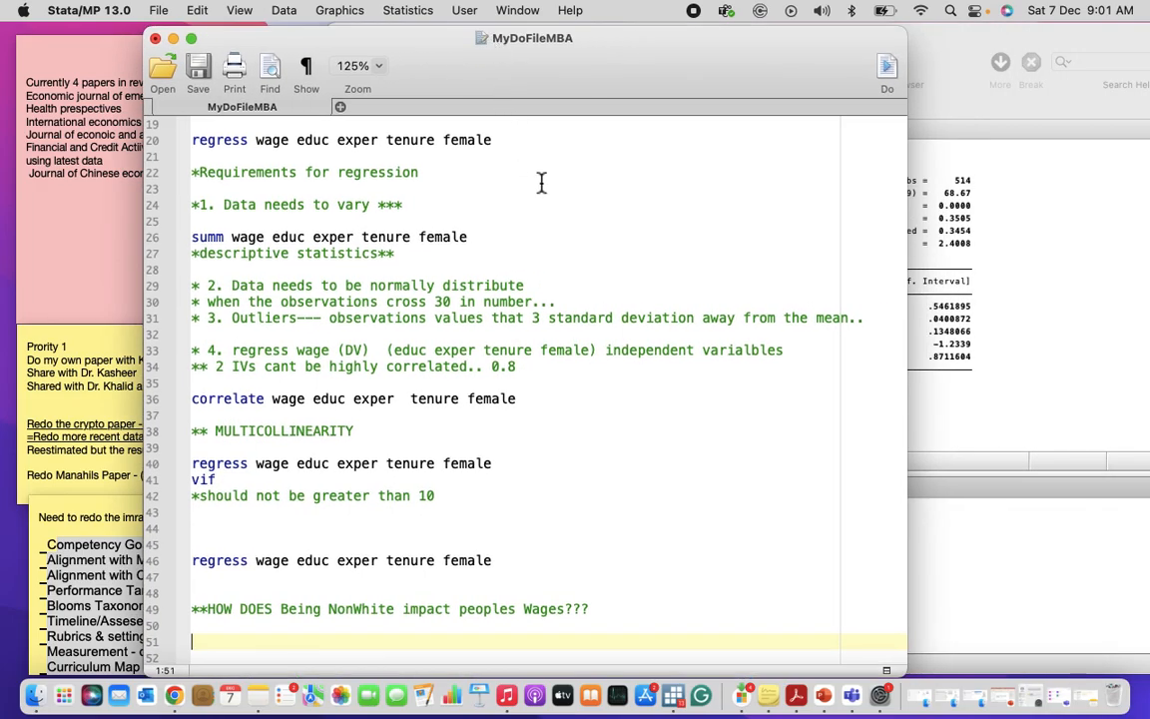
text(** How doe)
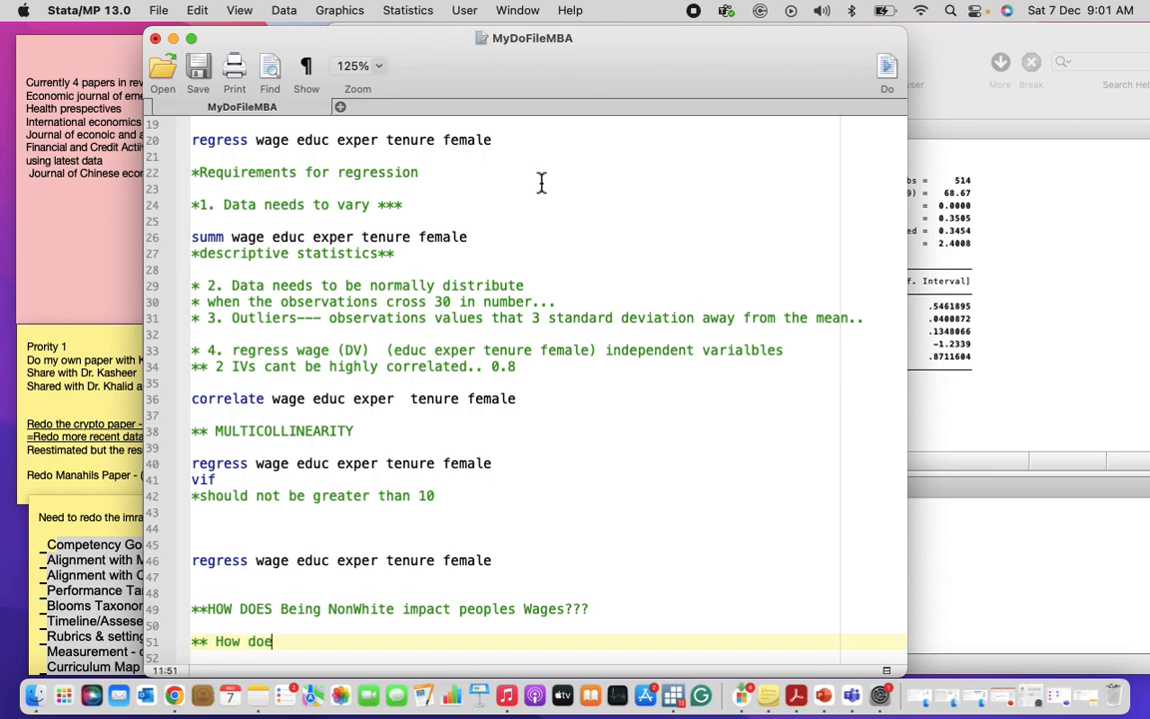
text(s being married impac)
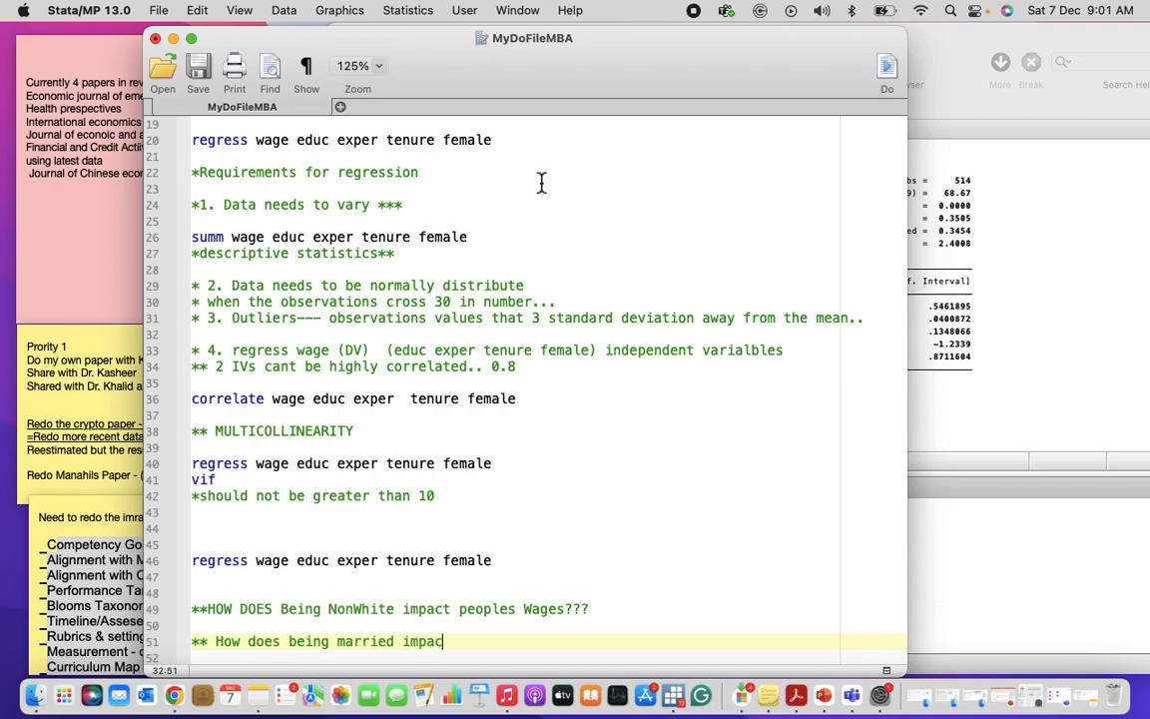
text(t peoples wages??)
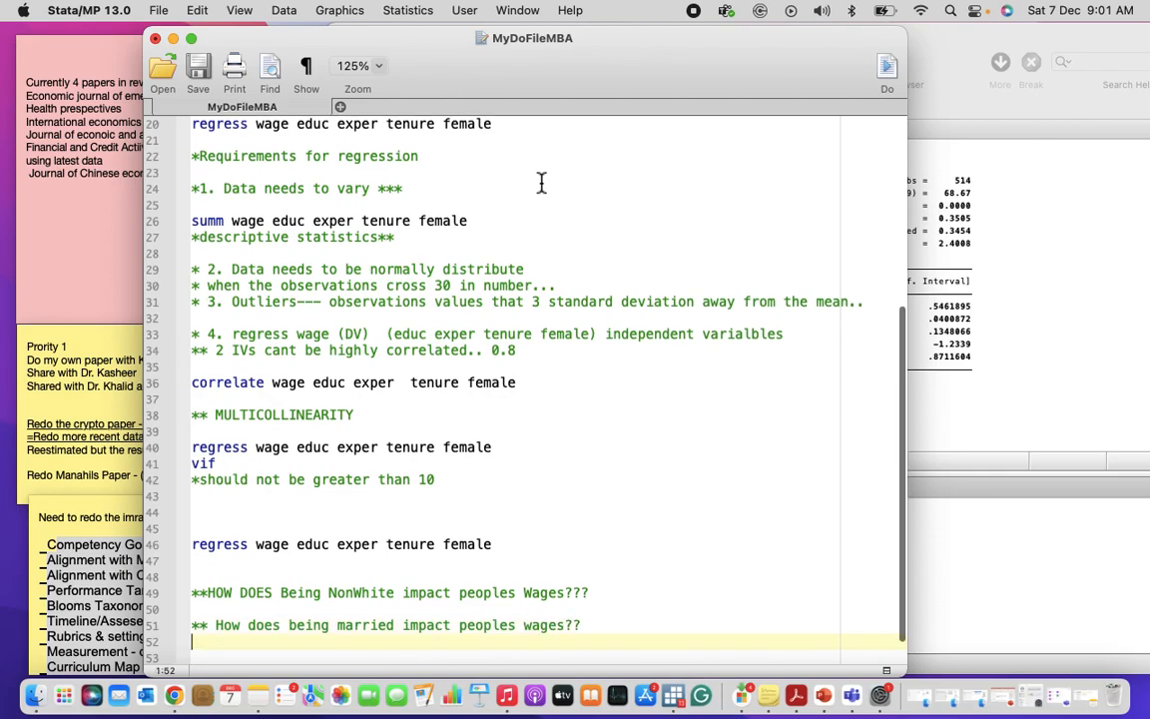
key(Return)
Step: Add the note Remember that these variables are 0 or 1 .. .dummy variables.. on line 53
key(Return)
text(Remember than)
key(BackSpace)
text(t when y)
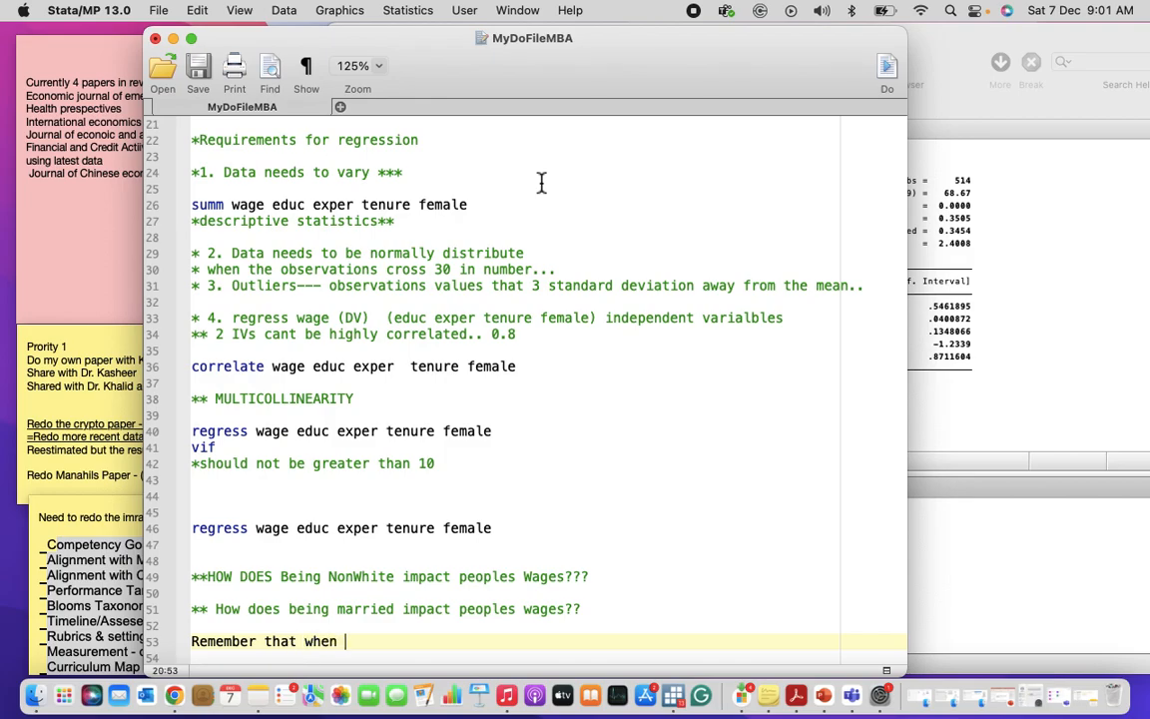
key(BackSpace)
key(BackSpace)
key(BackSpace)
key(BackSpace)
key(BackSpace)
key(BackSpace)
text(these variables )
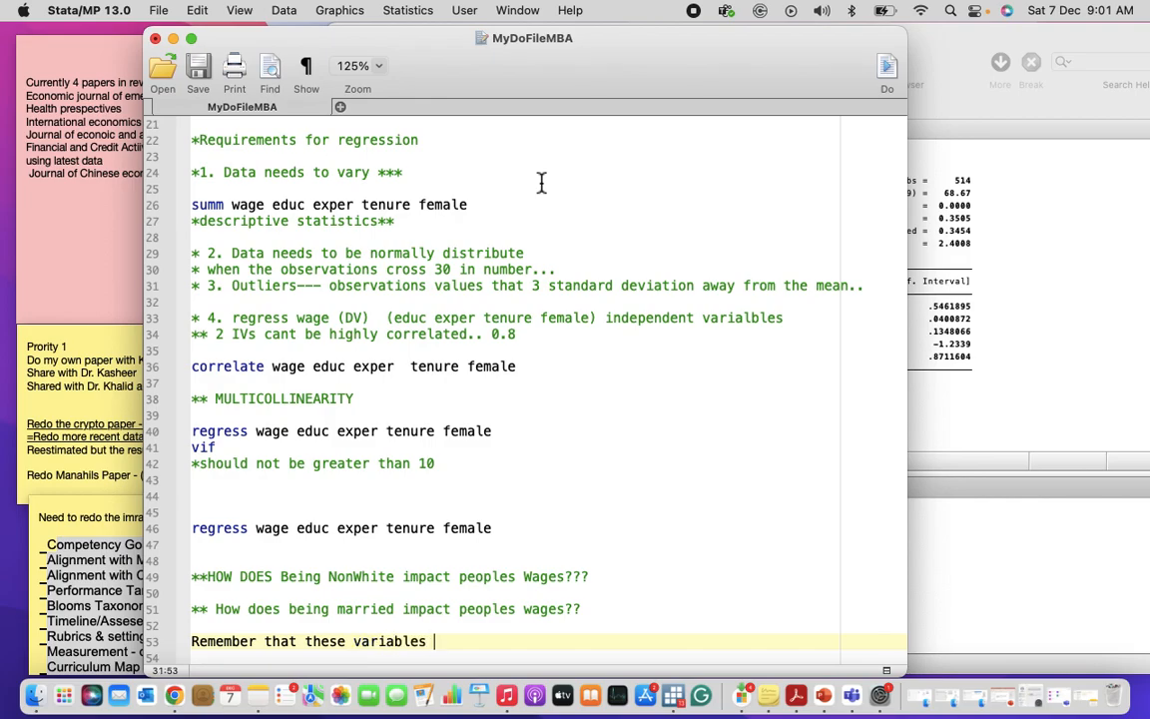
text(are 0 or)
key(BackSpace)
key(BackSpace)
key(BackSpace)
text(or 1 .. .dummy variables..)
key(Return)
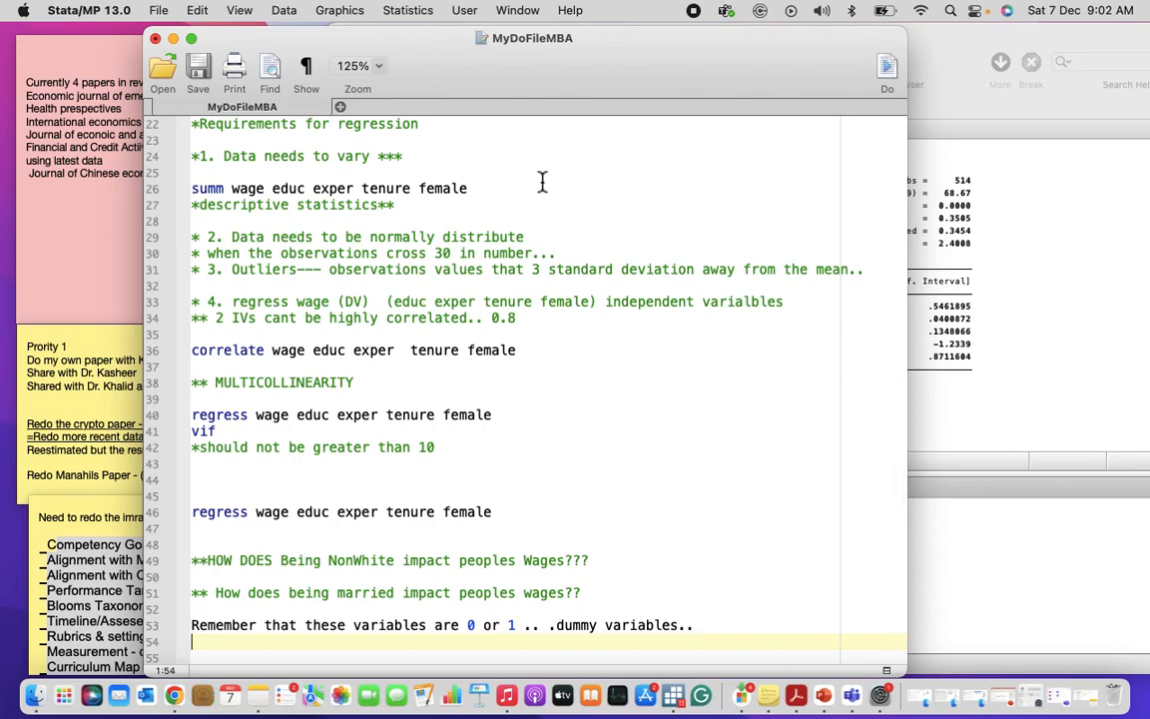
text(If you)
key(BackSpace)
key(BackSpace)
key(BackSpace)
key(BackSpace)
key(BackSpace)
key(BackSpace)
key(BackSpace)
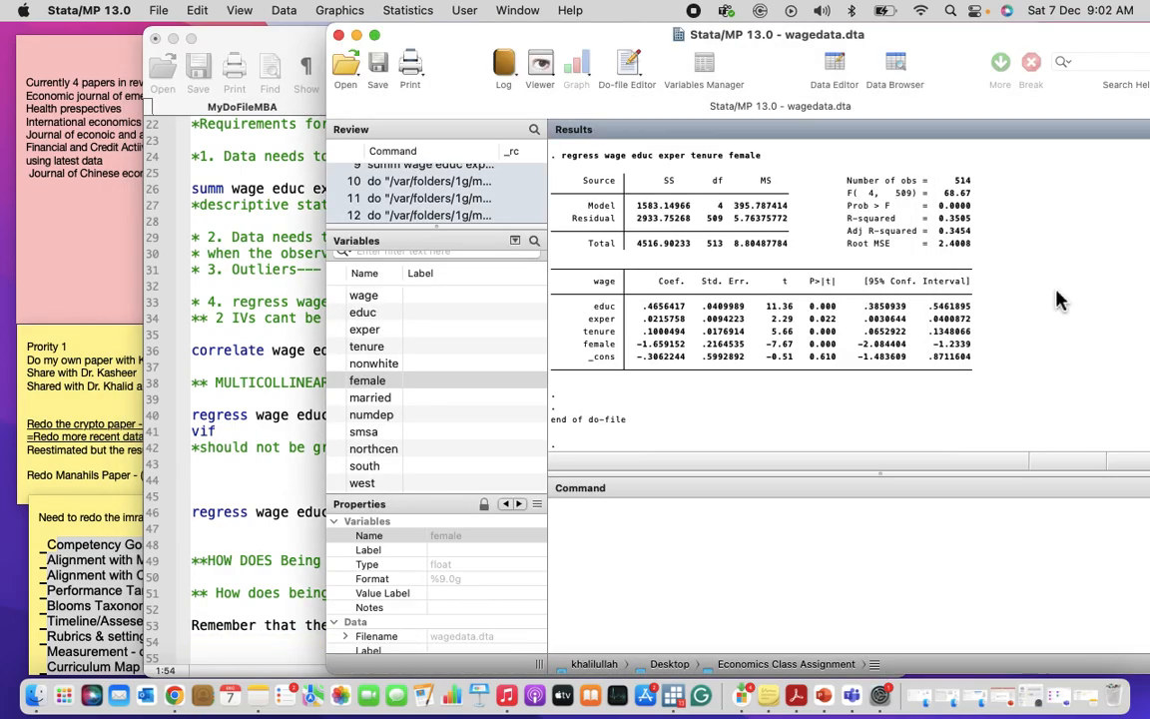
Step: Examine the female coefficient in the regression results and the two question comments on lines 49 to 51
click(951, 263)
drag(687, 343, 589, 357)
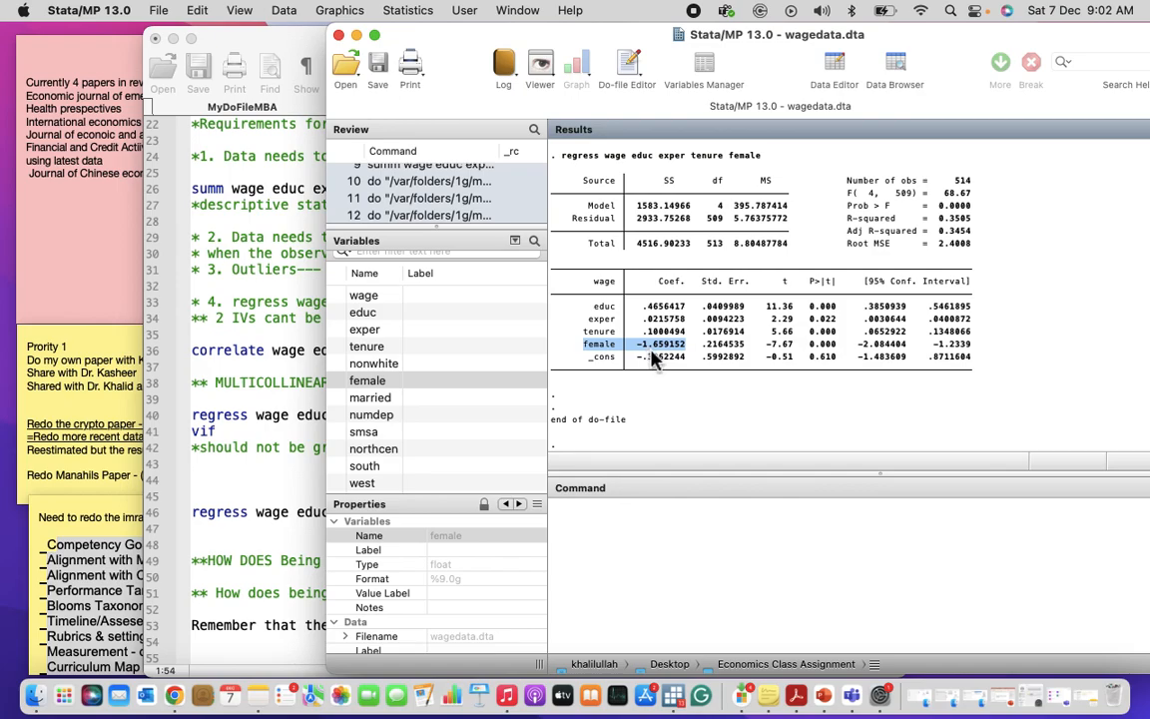
click(279, 515)
drag(599, 593, 190, 562)
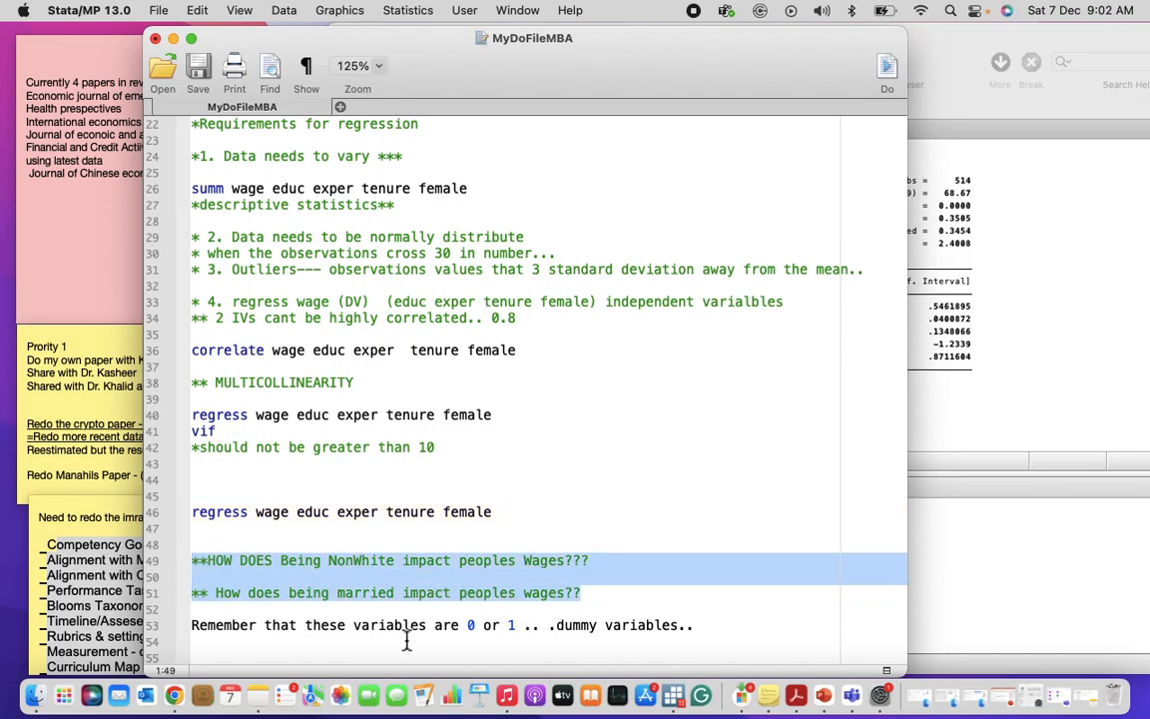
Step: Add the note Document where report all our diagnostic tests for the regression on line 55 and save the do-file
scroll(409, 638, down, 2)
click(561, 642)
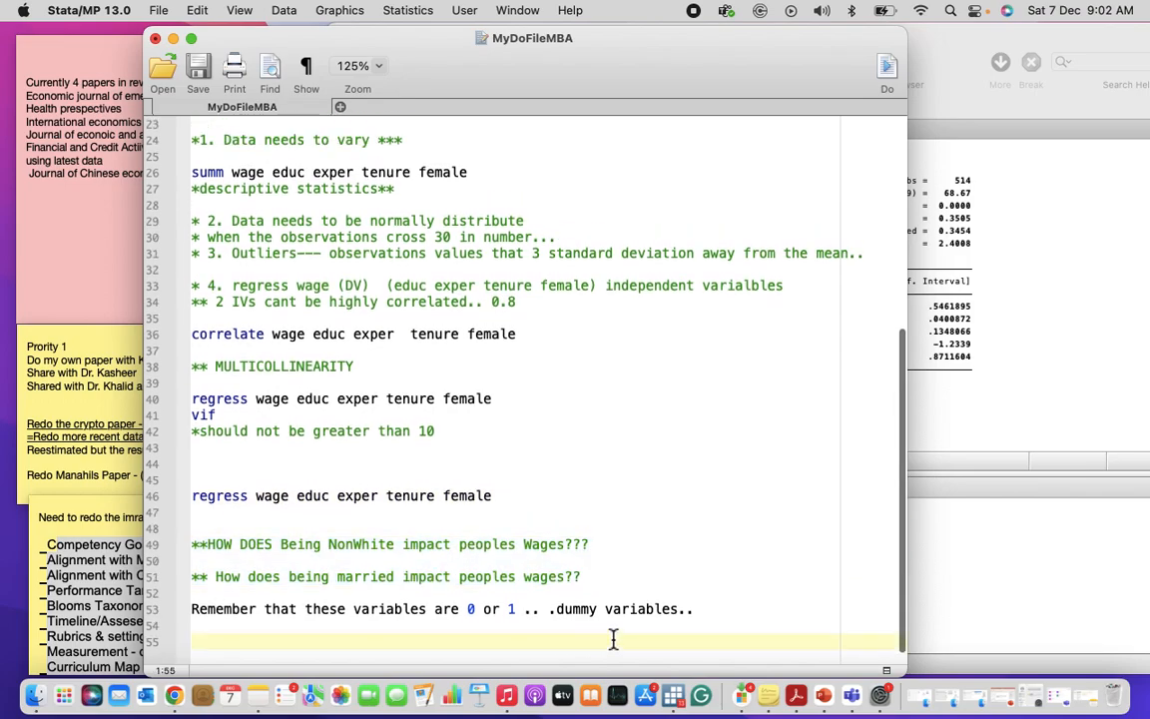
text(Document where report all our diagnostic tests for the regression)
key(Return)
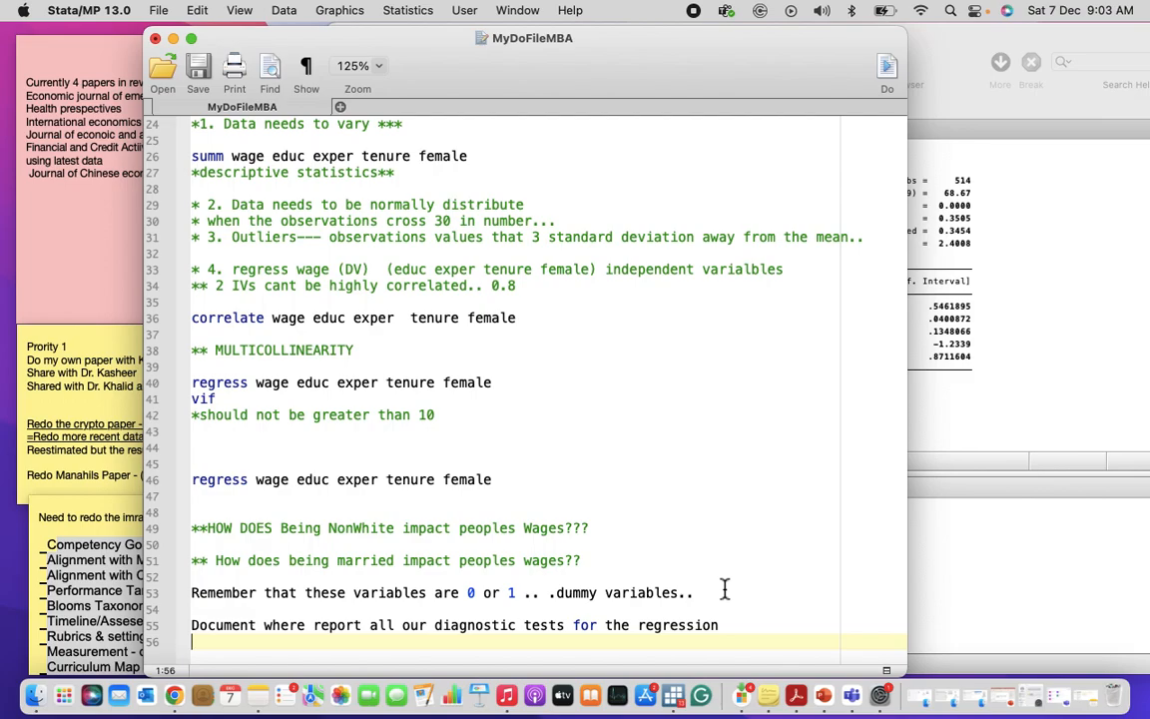
click(200, 80)
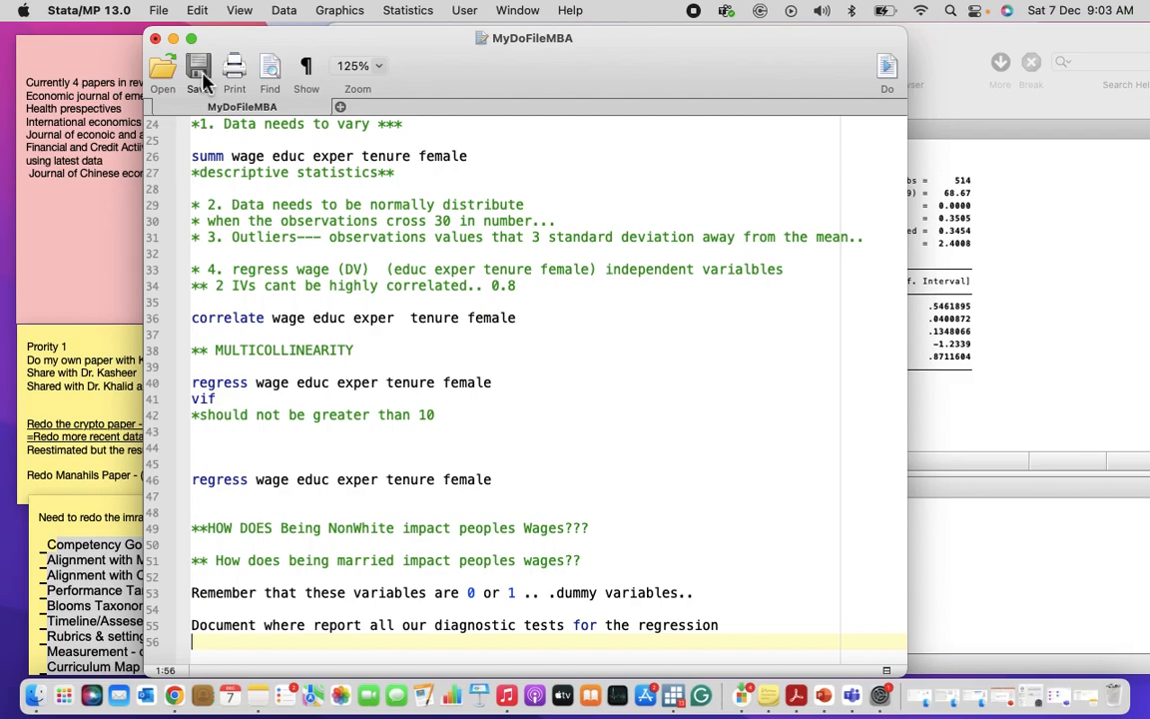
click(200, 72)
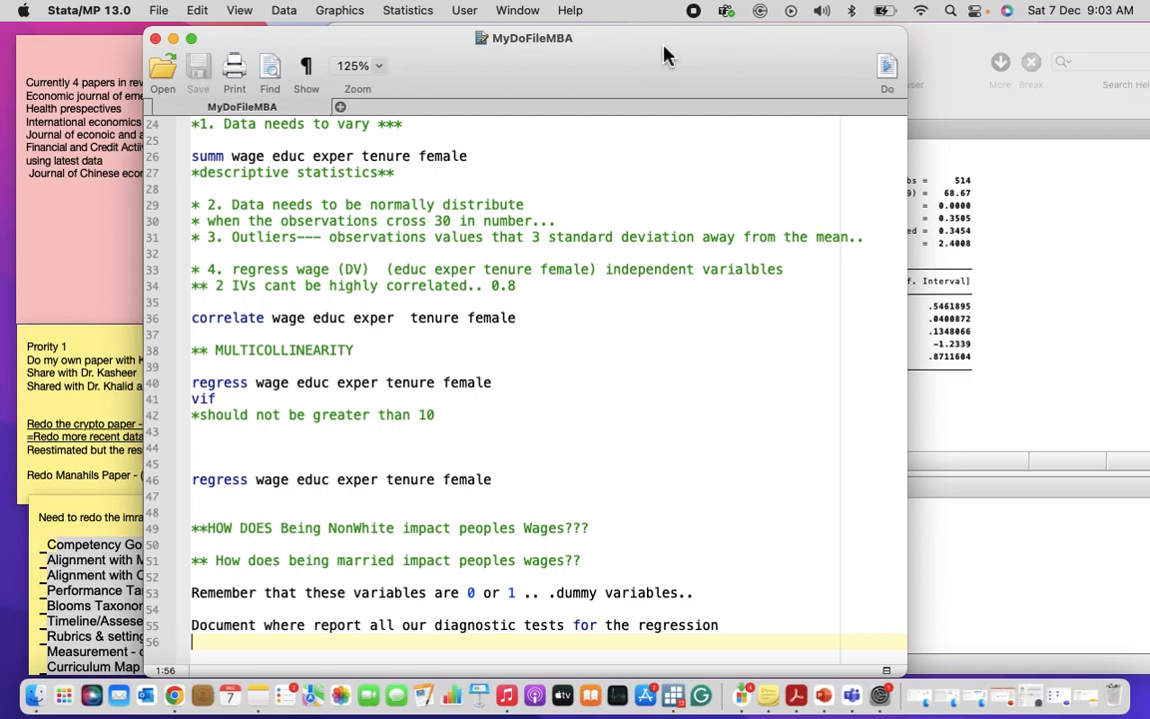